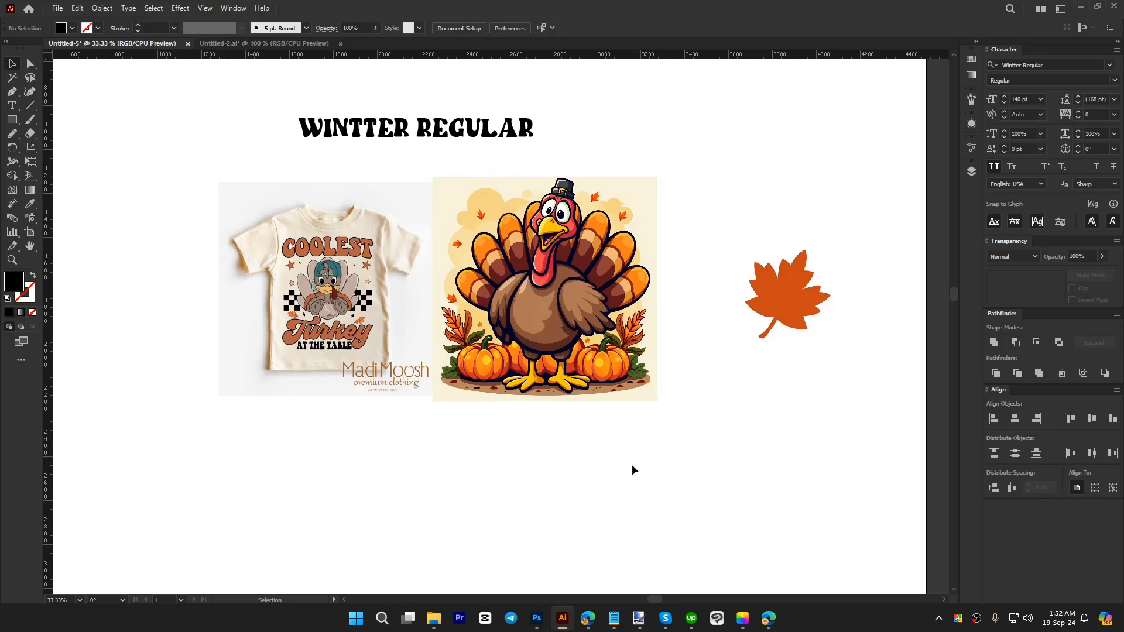
scroll(632, 470, up, 1)
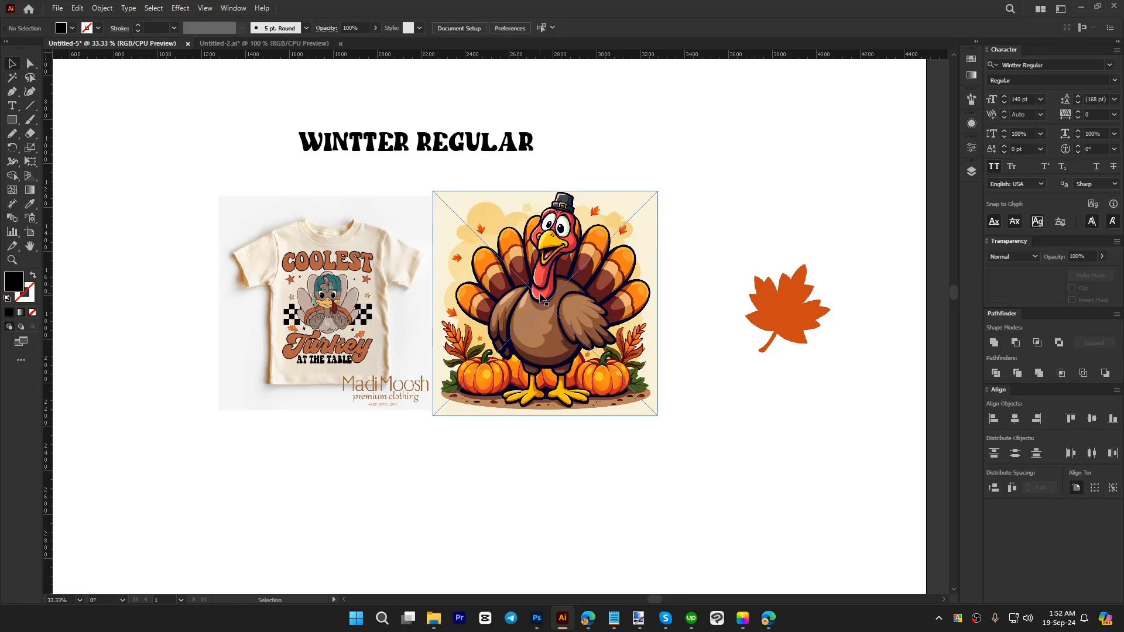
click(555, 312)
click(567, 439)
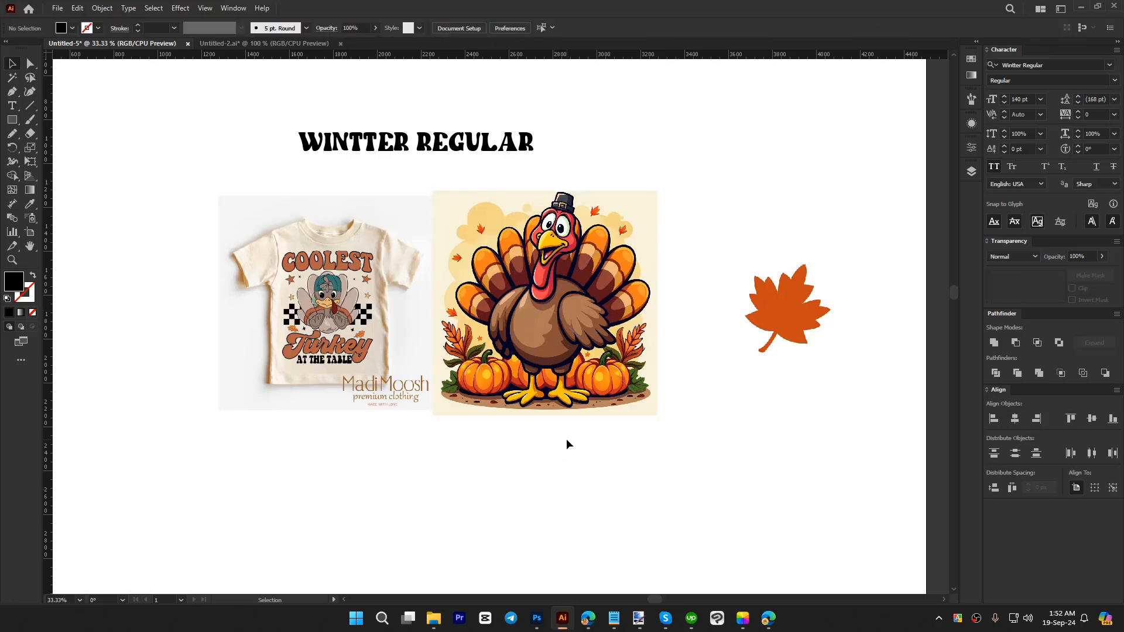
click(551, 322)
click(577, 480)
Step: Switch to the browser and read the ChatGPT conversation's request and suggested prompt for a Thanksgiving turkey T-shirt design
click(769, 618)
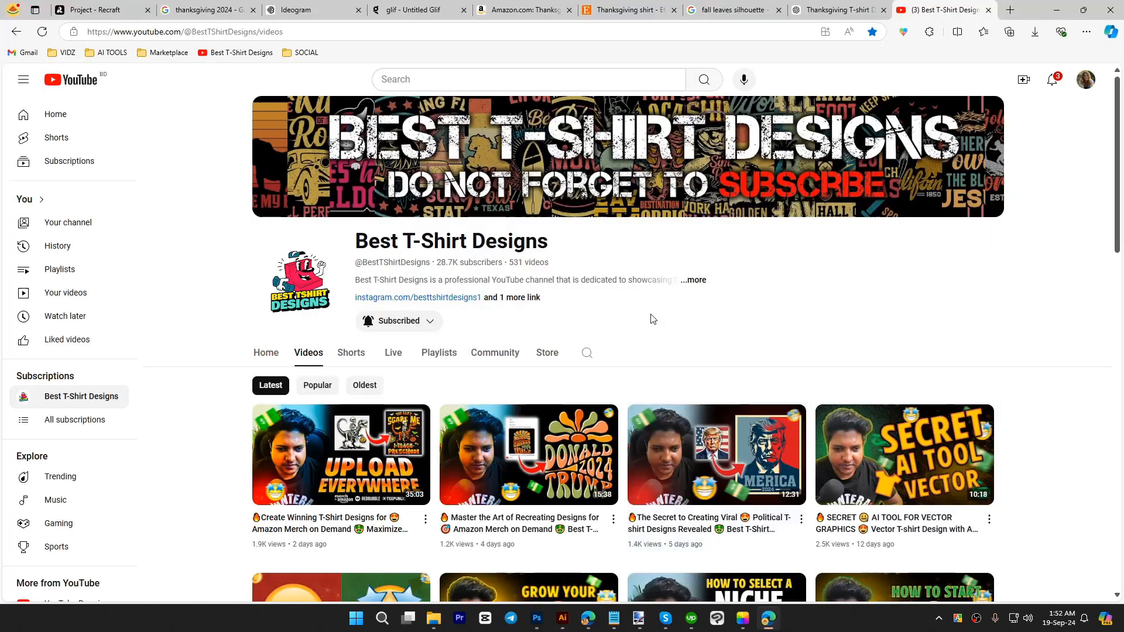
click(813, 4)
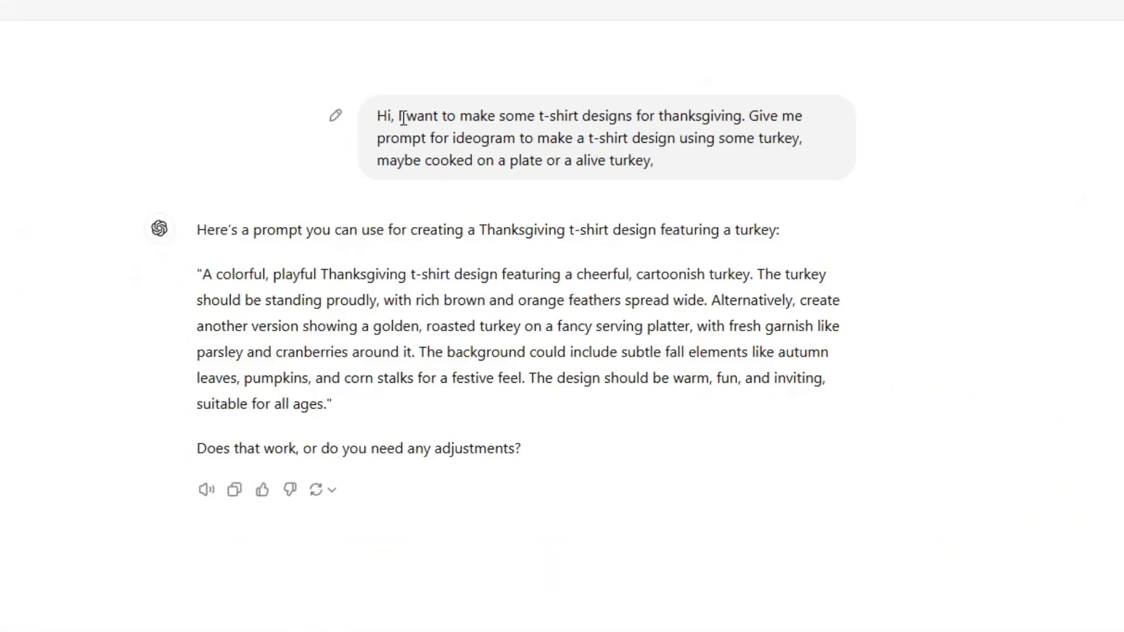
drag(380, 117, 665, 164)
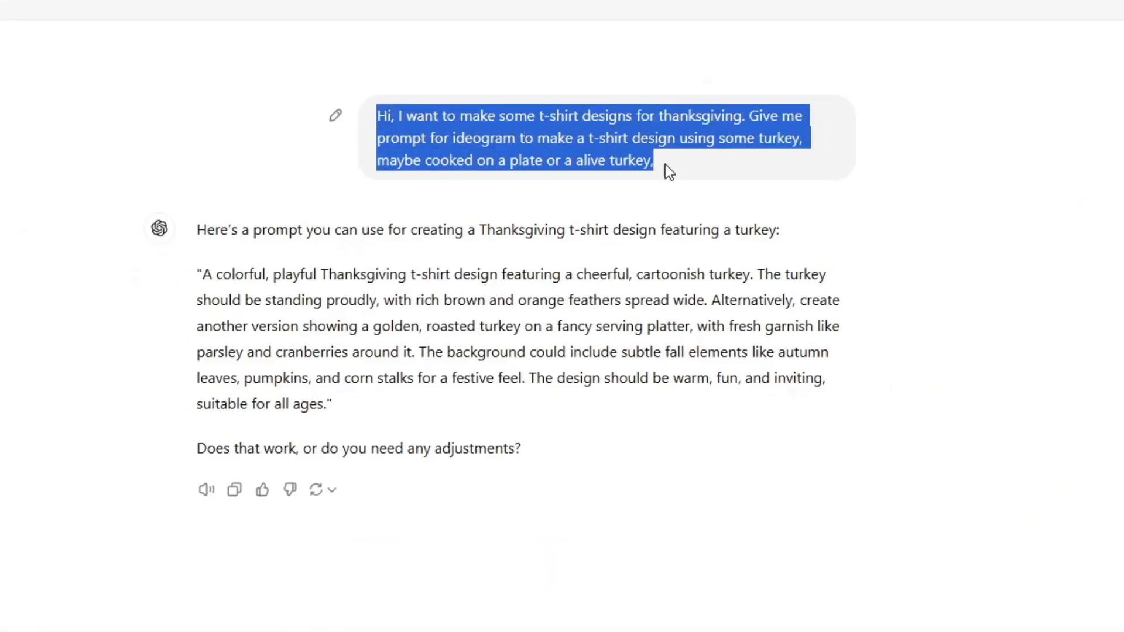
click(566, 160)
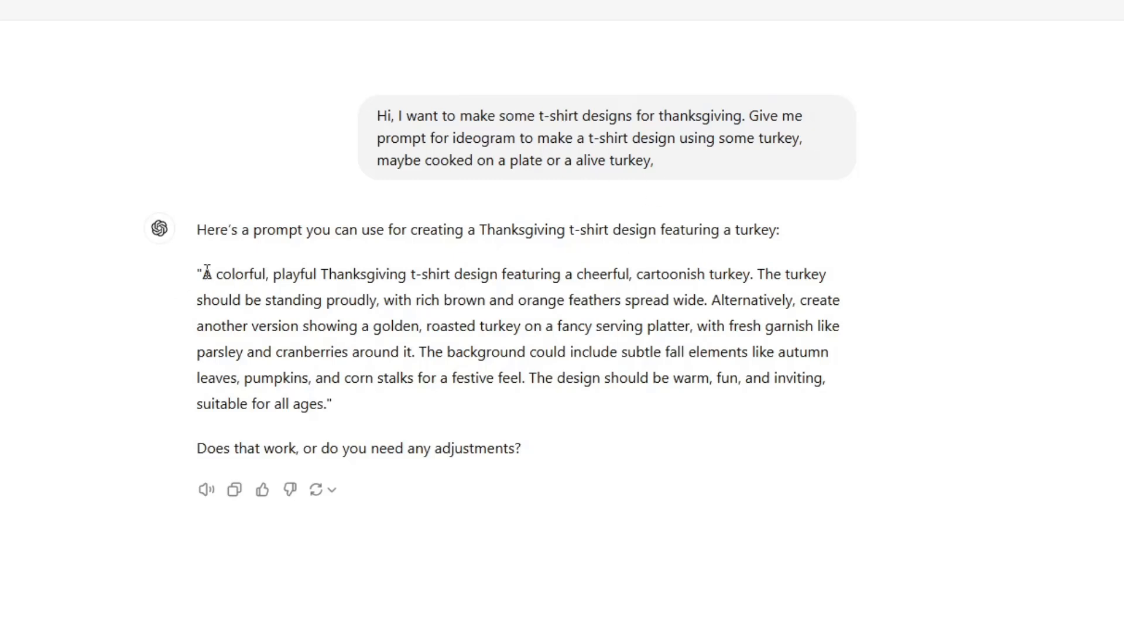
drag(202, 274, 325, 400)
click(264, 299)
Step: Start building a new project on the Glif site and add an Image Generator block to it
click(397, 7)
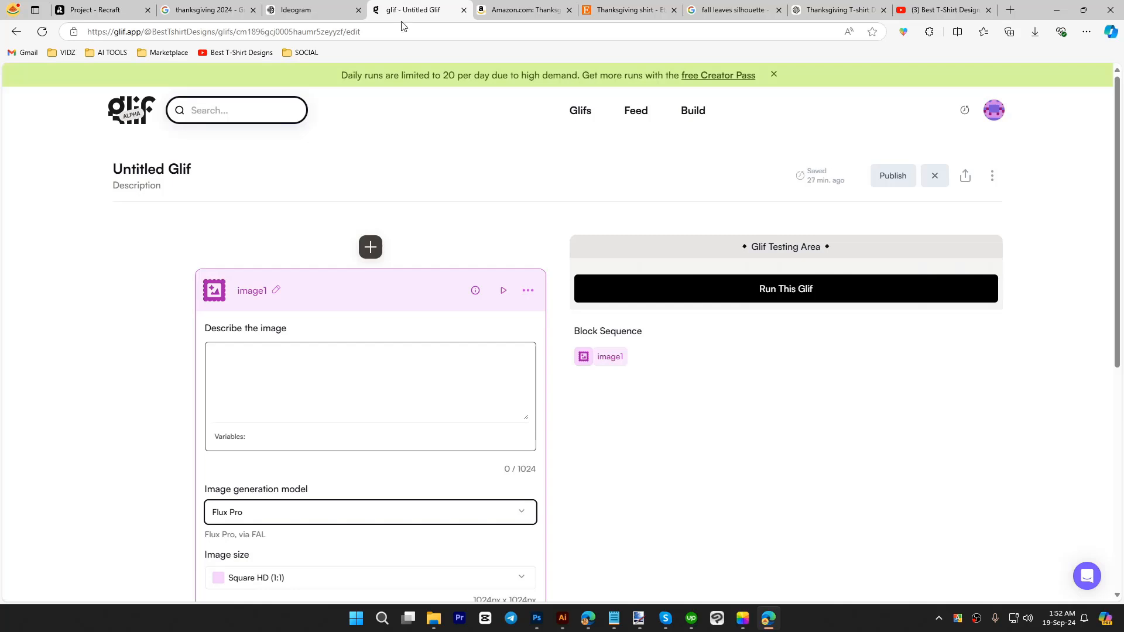
click(128, 108)
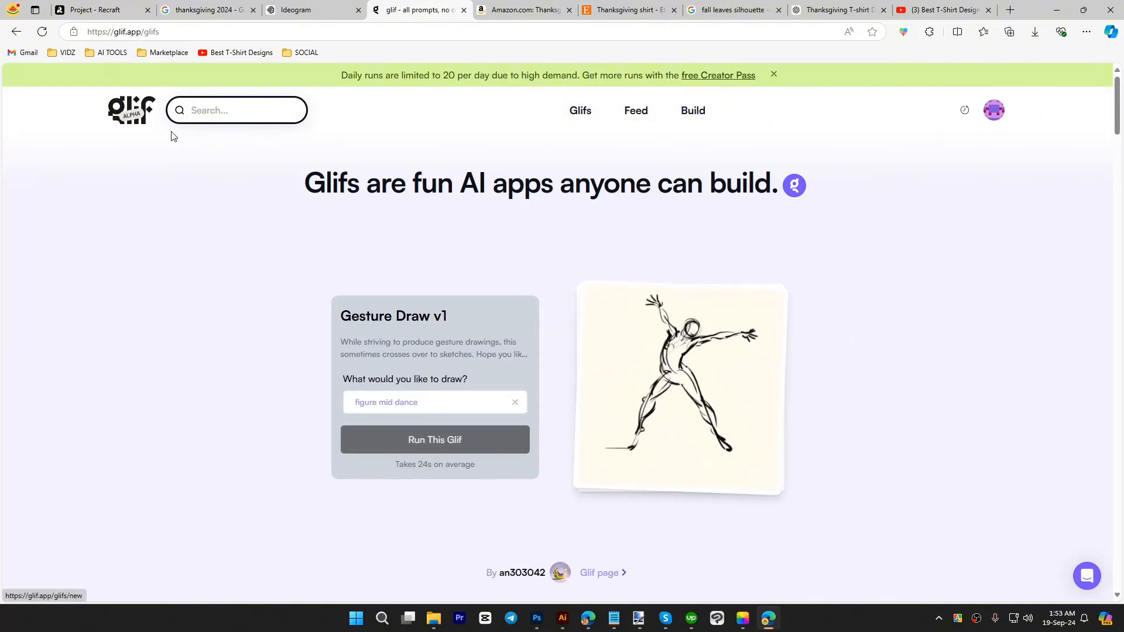
click(686, 110)
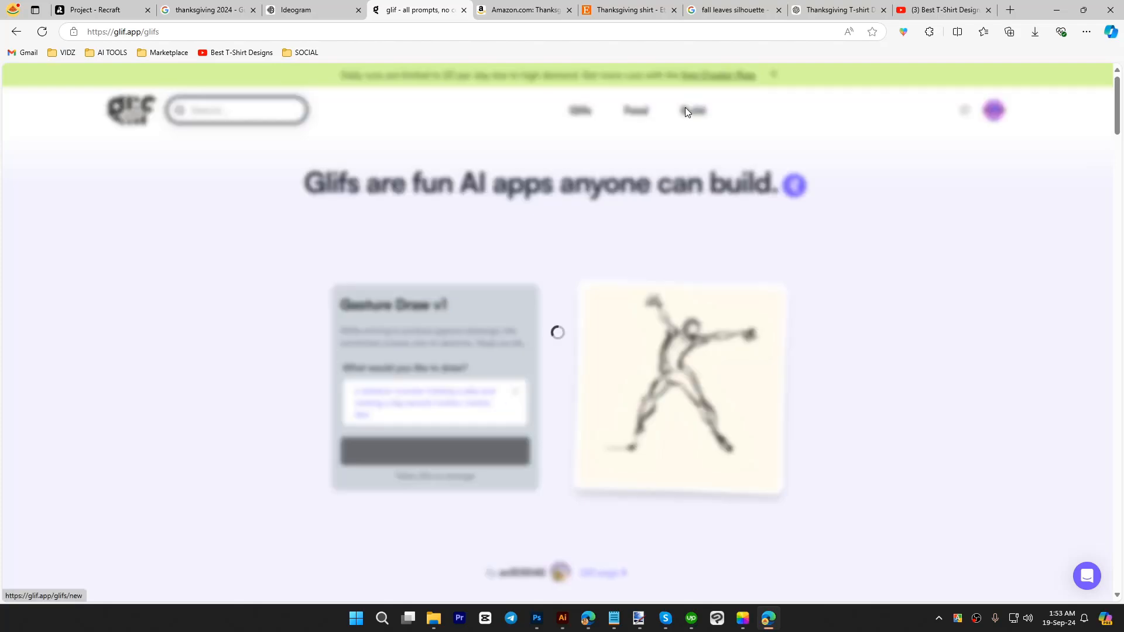
click(370, 277)
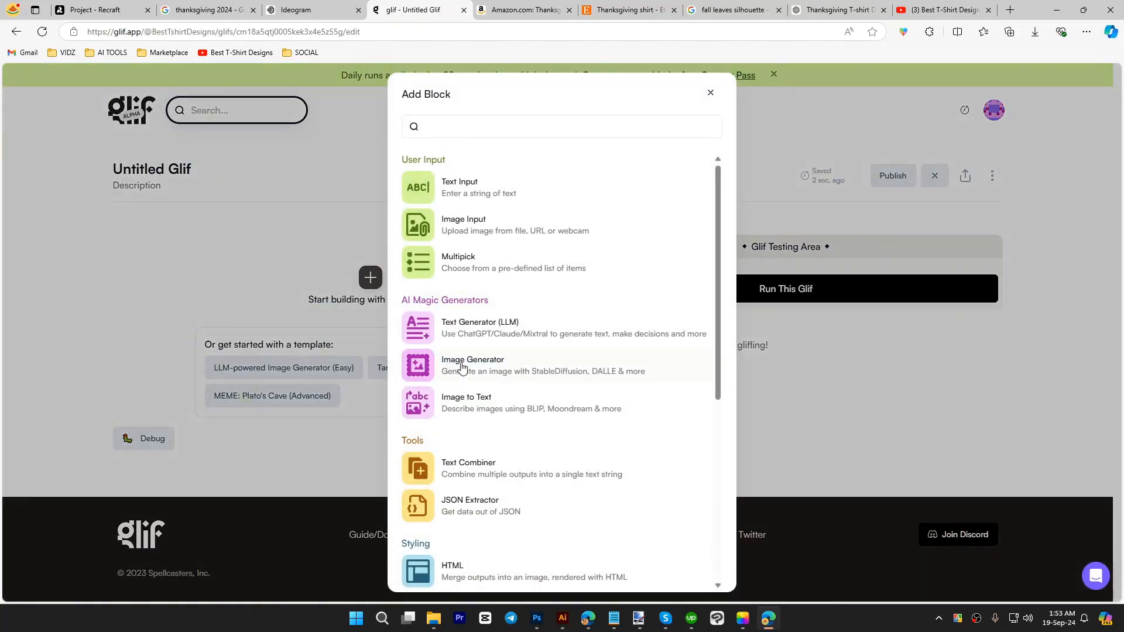
click(491, 361)
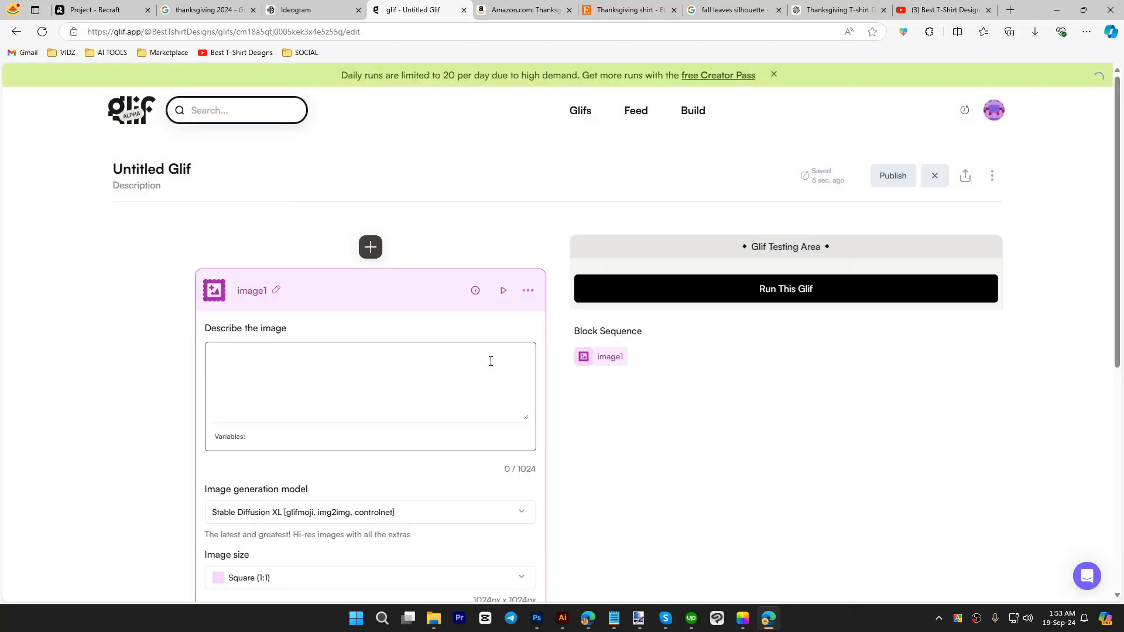
Step: Set the block's image generation model to Flux Pro and keep the image size at Square HD (1:1)
scroll(463, 360, down, 3)
click(283, 339)
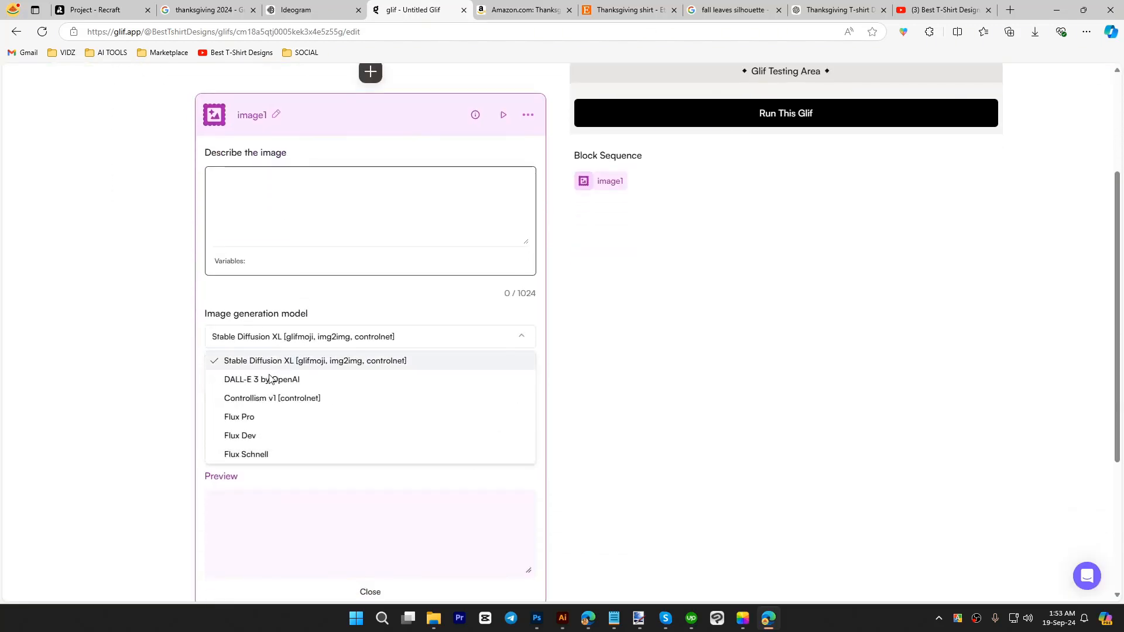
click(245, 417)
click(417, 404)
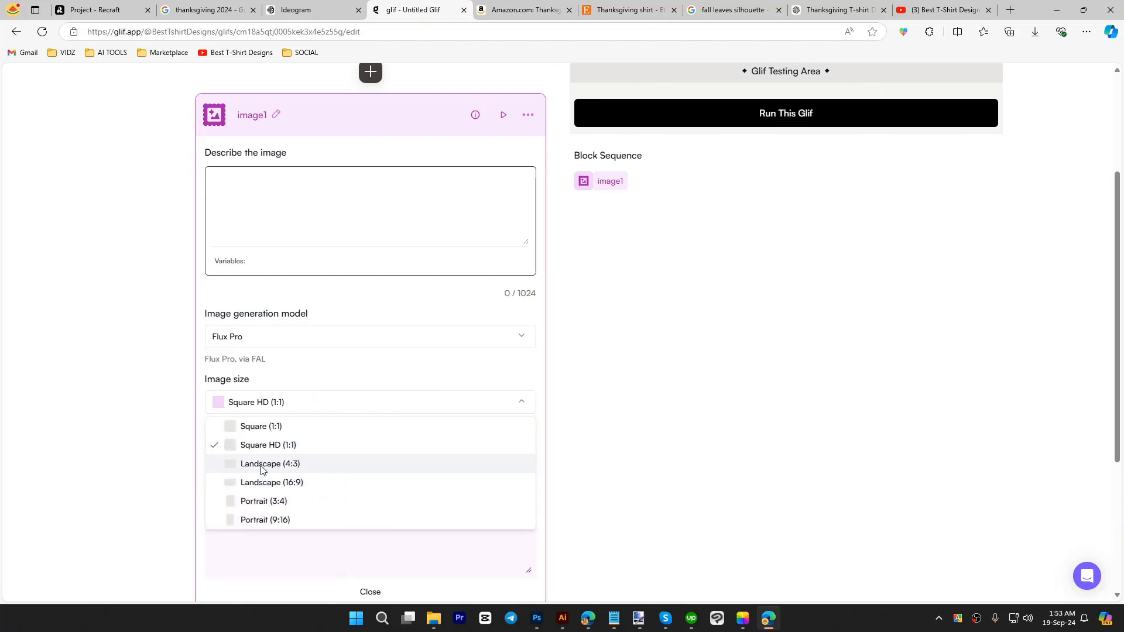
click(127, 389)
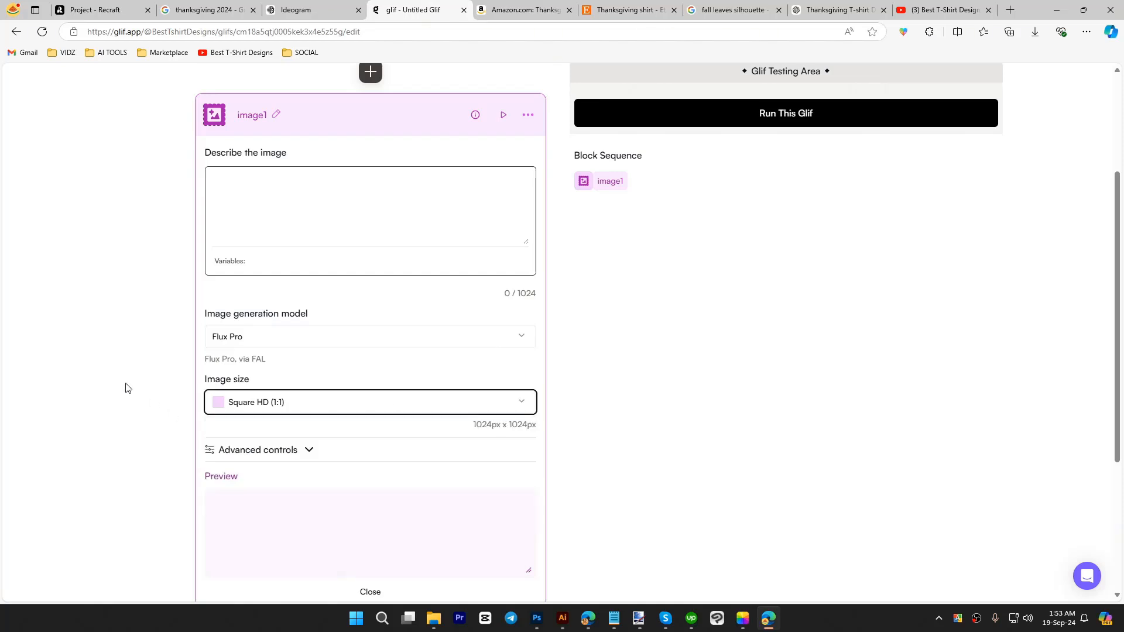
scroll(622, 377, up, 2)
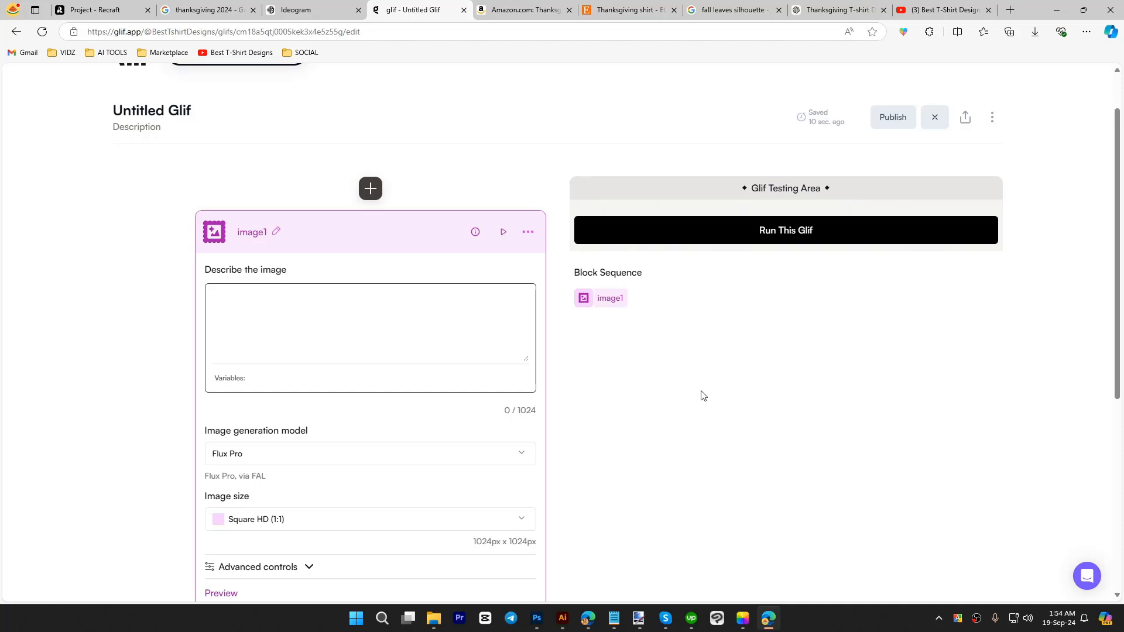
Step: Switch to Photoshop and place the turkey image w0tgii1tfsybeyuuj1aw from the Thanksgiving folder as a linked image on the canvas
key(alt)
click(537, 618)
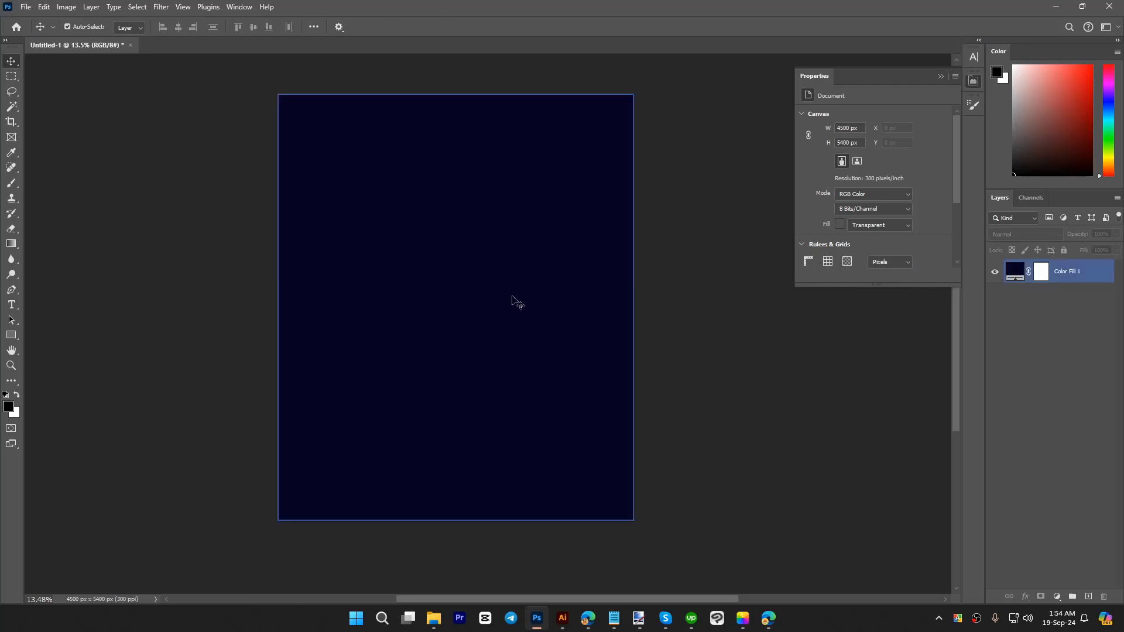
click(28, 13)
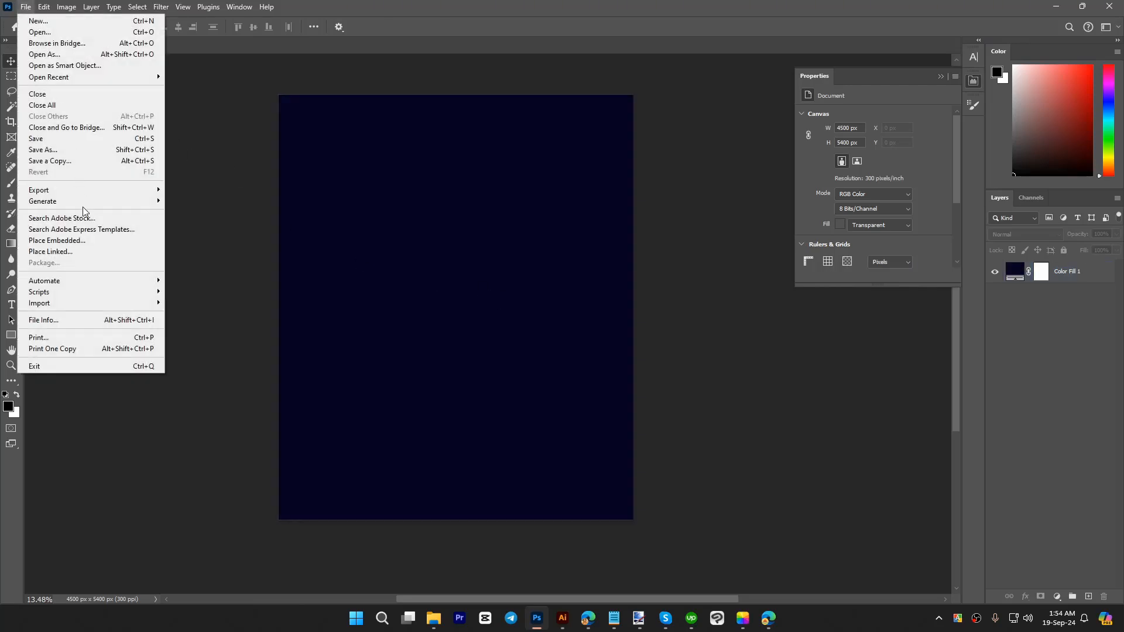
click(90, 258)
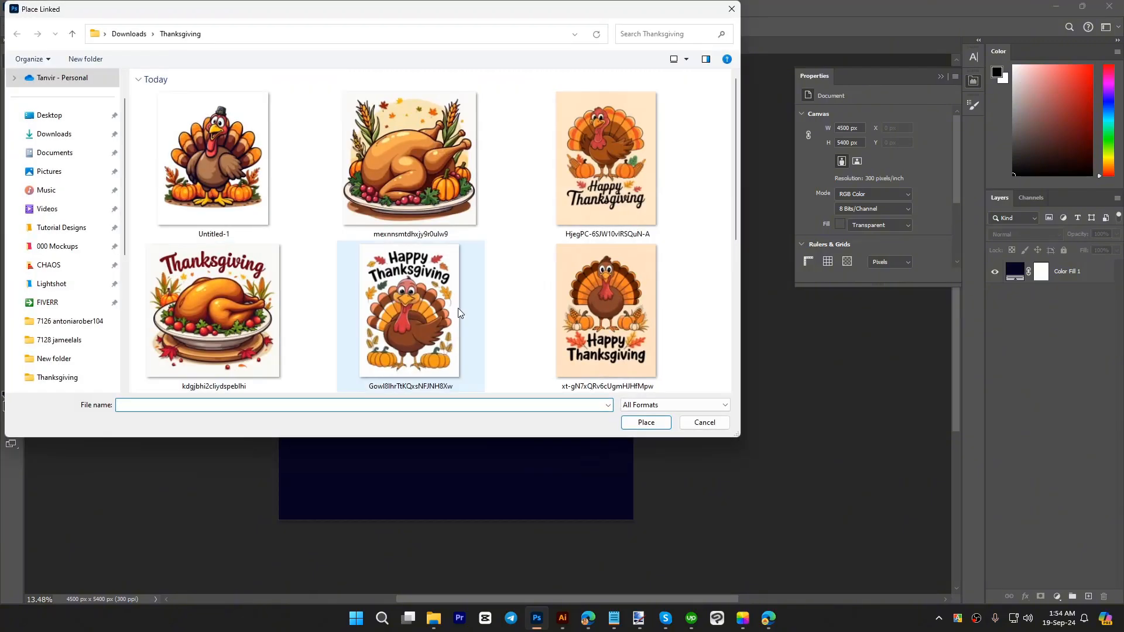
scroll(460, 313, down, 2)
double_click(409, 306)
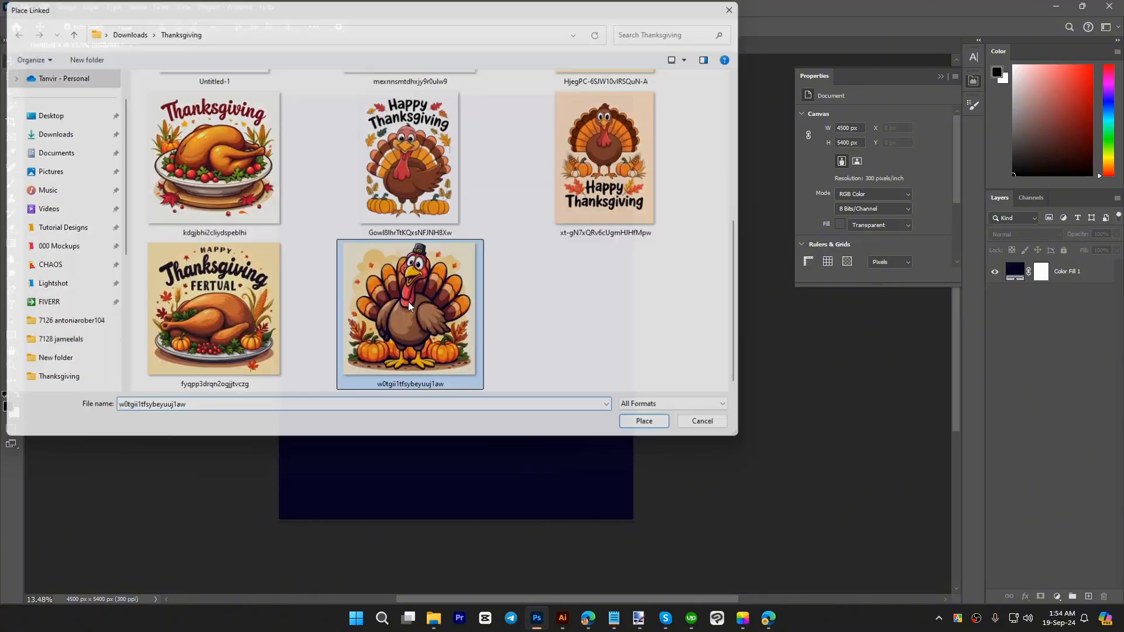
key(Return)
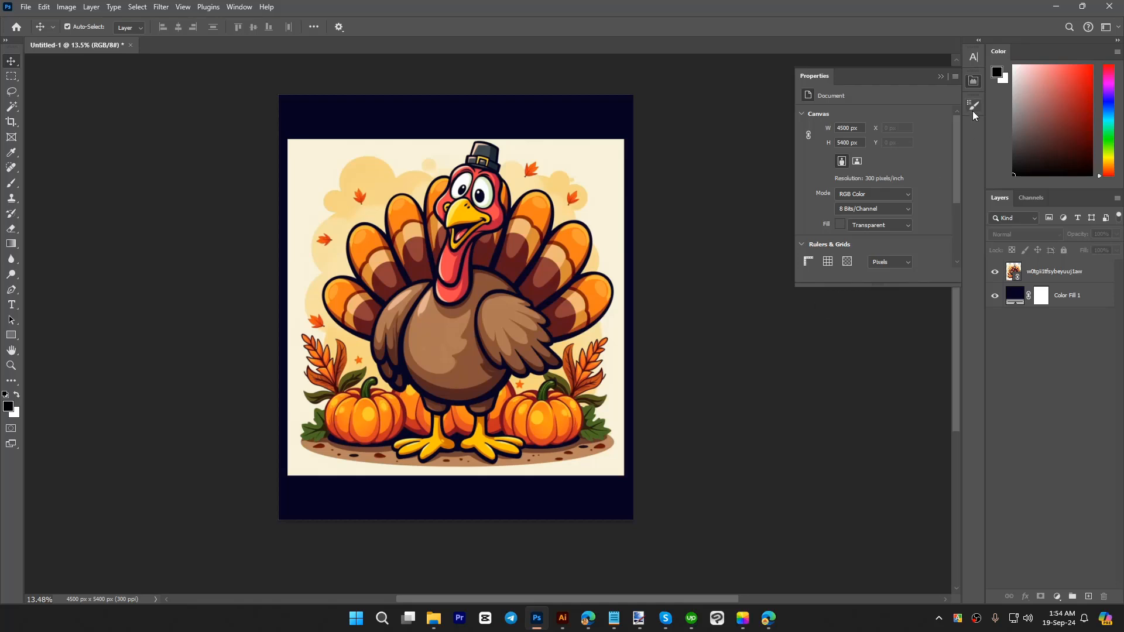
click(974, 80)
click(398, 310)
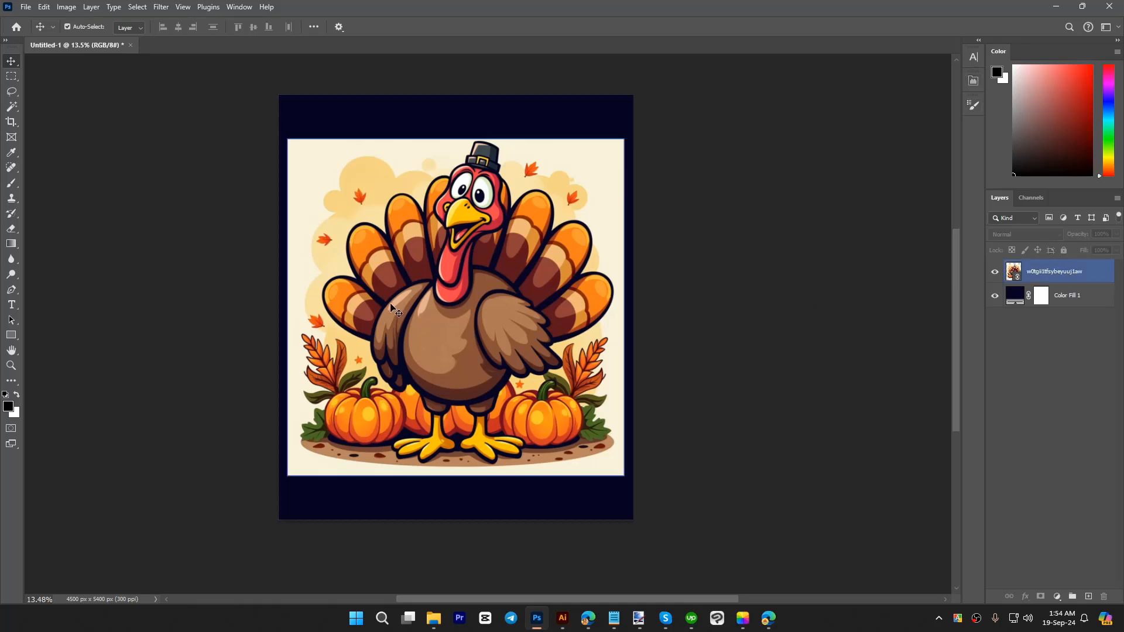
click(702, 358)
click(524, 260)
click(569, 134)
click(722, 307)
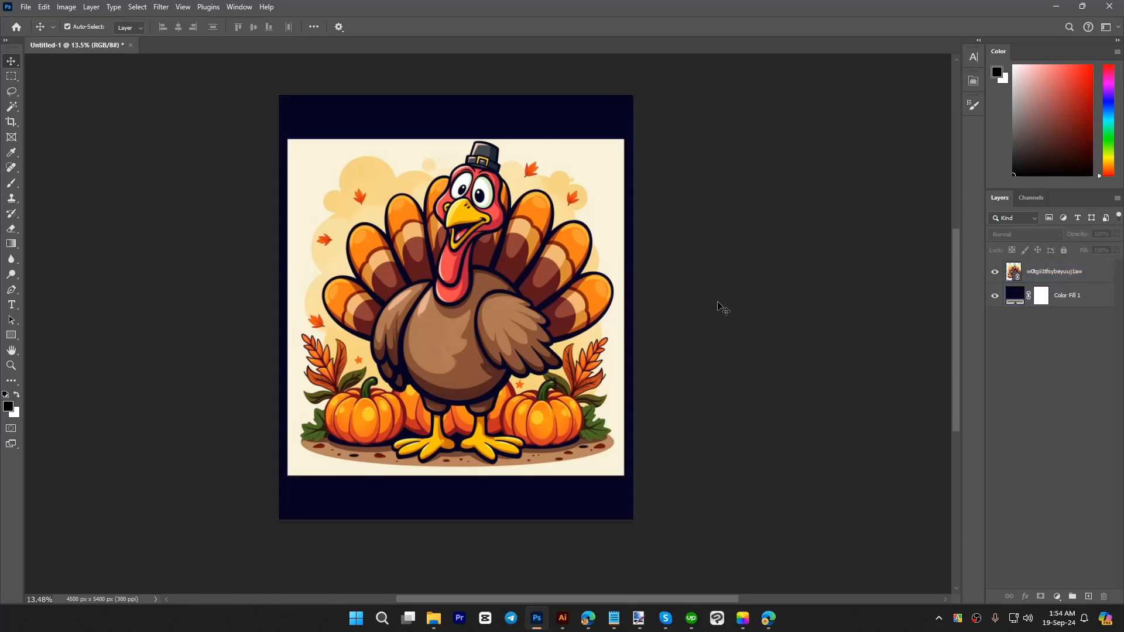
Step: Select the cream background and the yellow clouds around the turkey on the image layer with the Magic Wand
click(11, 107)
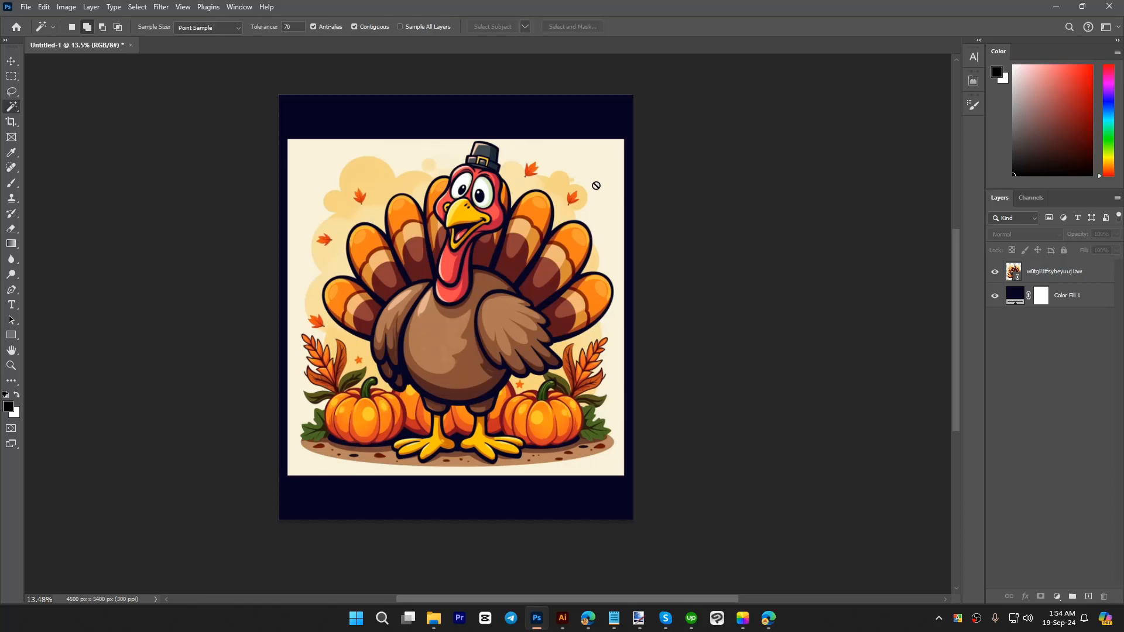
click(1038, 275)
click(613, 192)
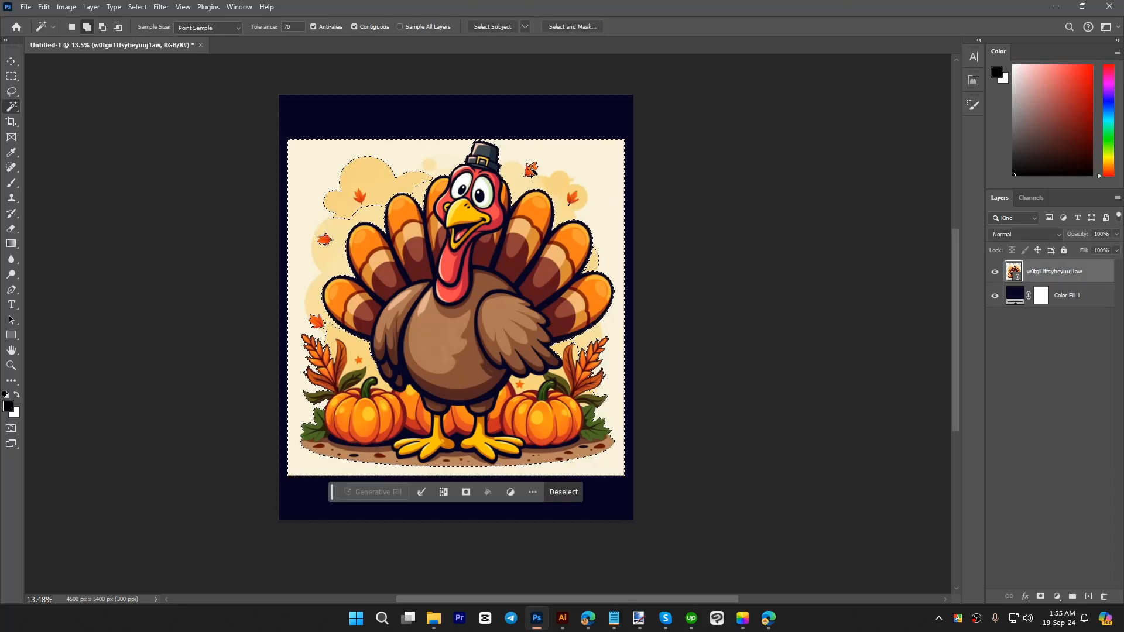
click(341, 218)
click(355, 214)
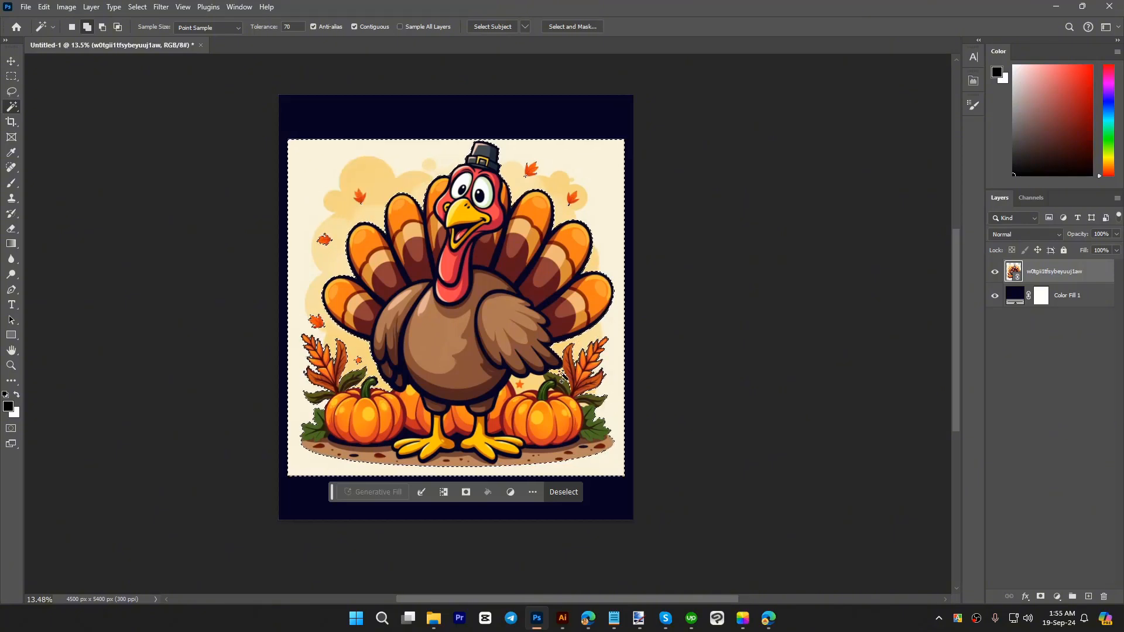
Step: Invert the background selection and add it as a layer mask so that only the turkey artwork stays visible
scroll(561, 381, up, 5)
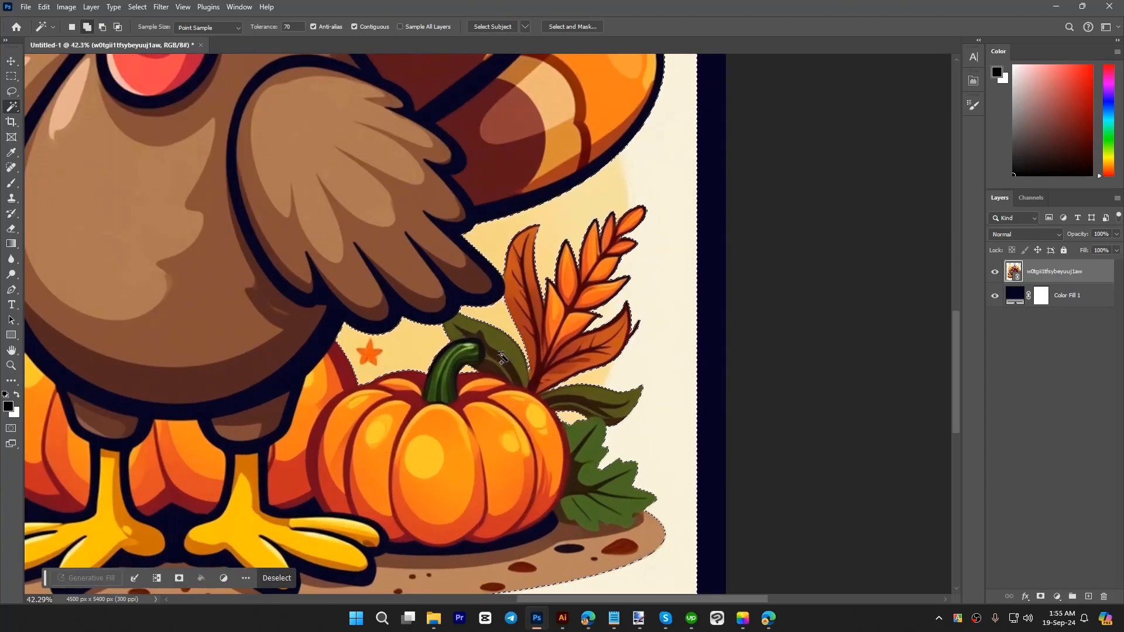
scroll(501, 358, down, 4)
scroll(550, 140, up, 5)
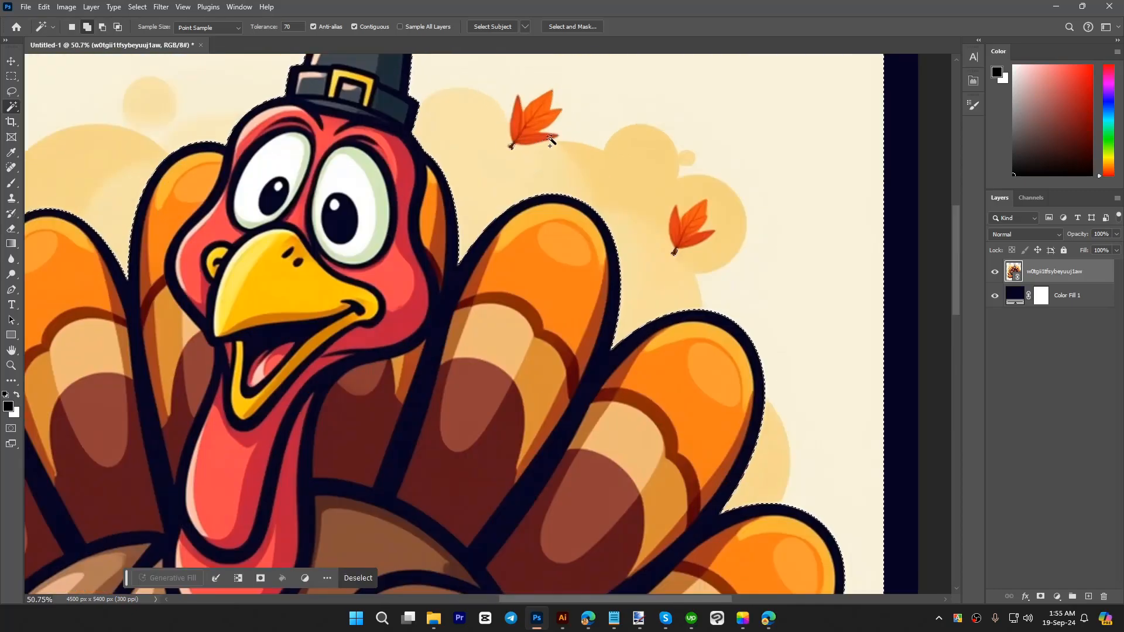
scroll(585, 222, down, 4)
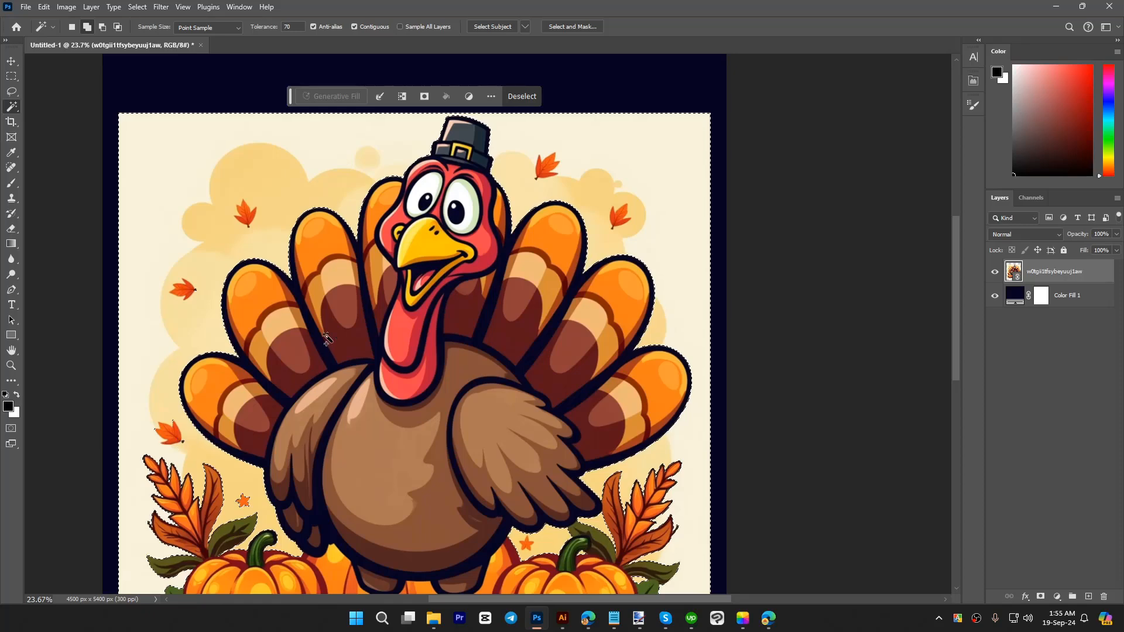
scroll(484, 225, down, 2)
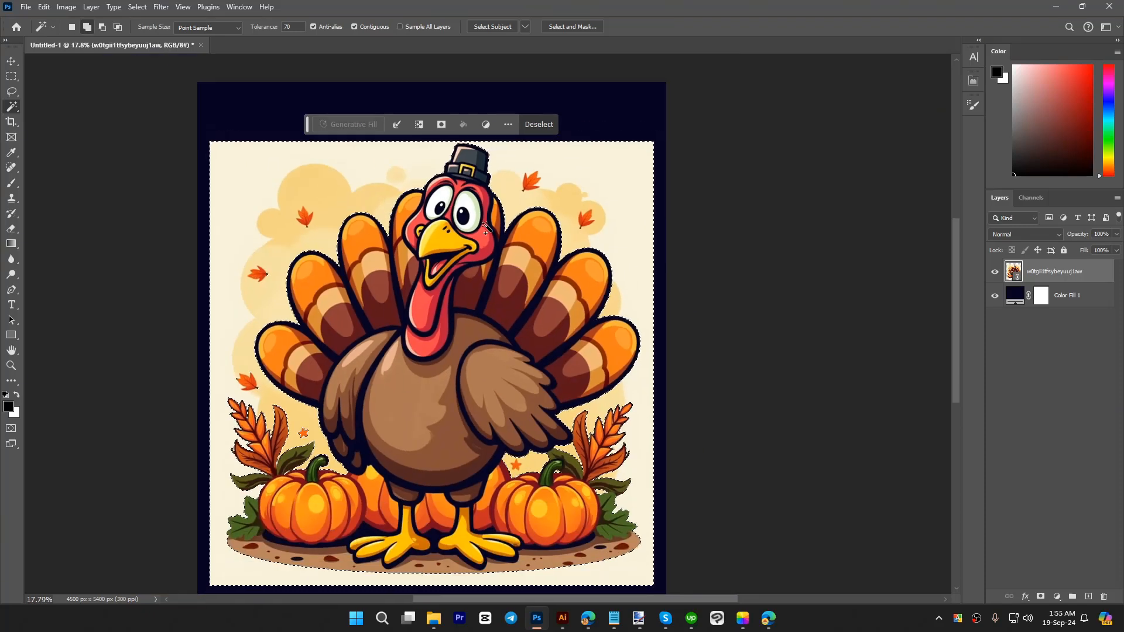
click(143, 8)
click(148, 58)
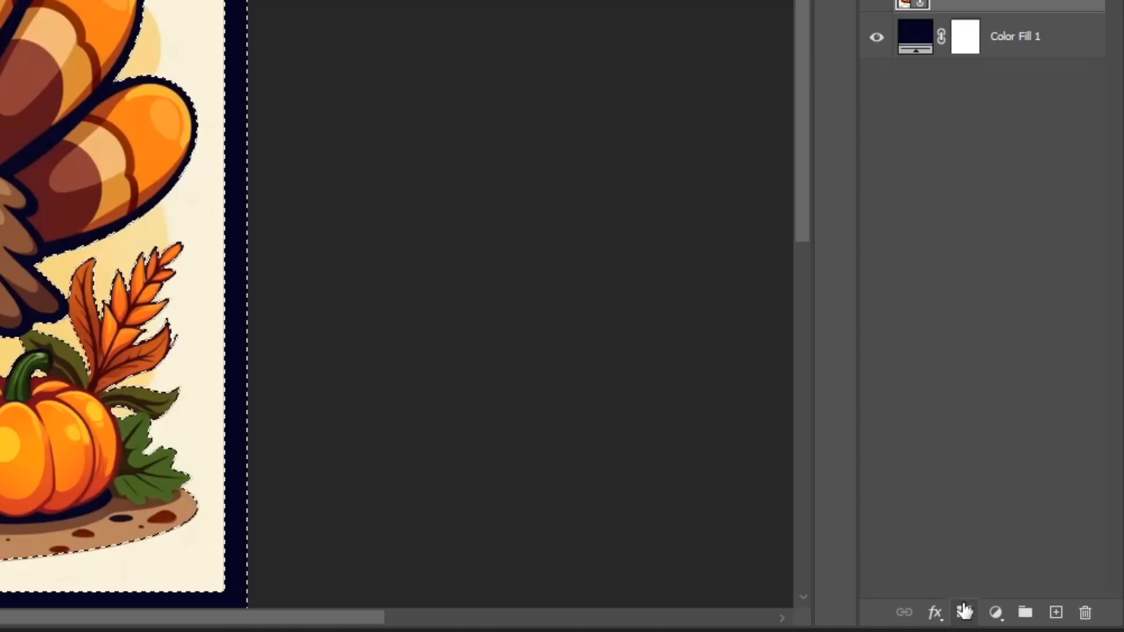
click(1040, 596)
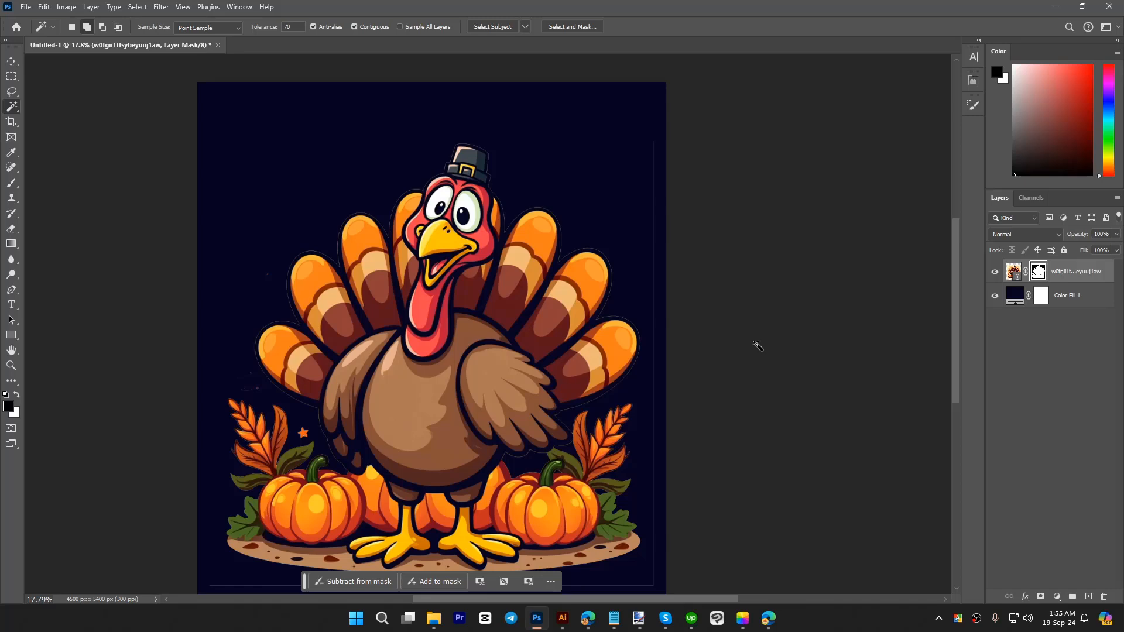
Step: Shrink the turkey layer's mask with the Minimum filter at a 4.0-pixel radius, preserving roundness, to remove the thin light fringe
scroll(584, 435, up, 2)
scroll(584, 435, up, 2)
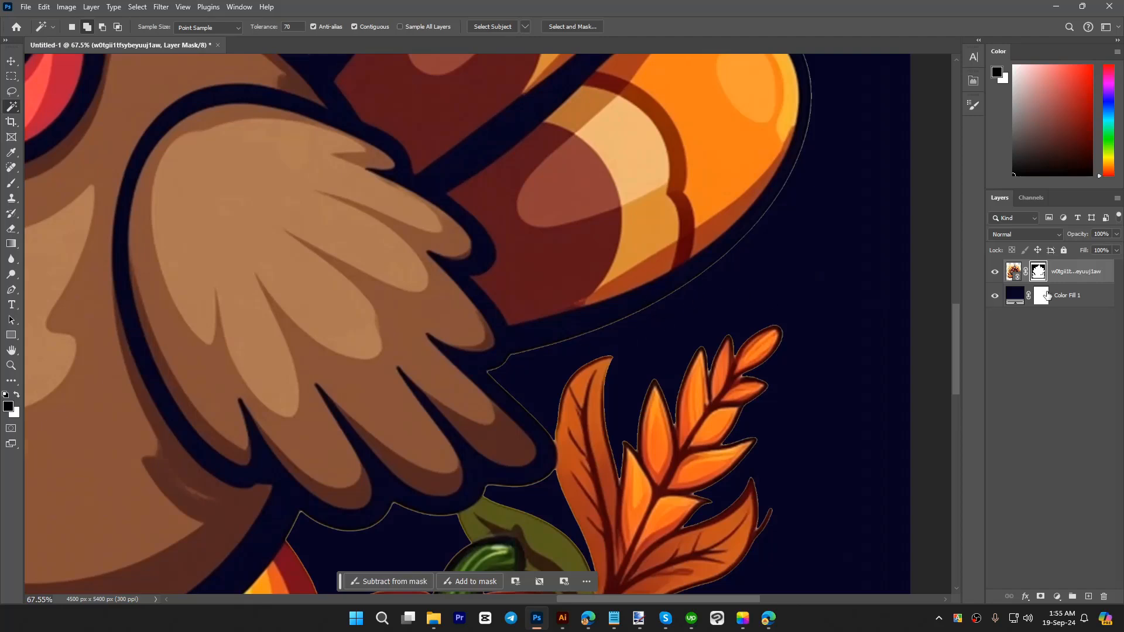
click(163, 8)
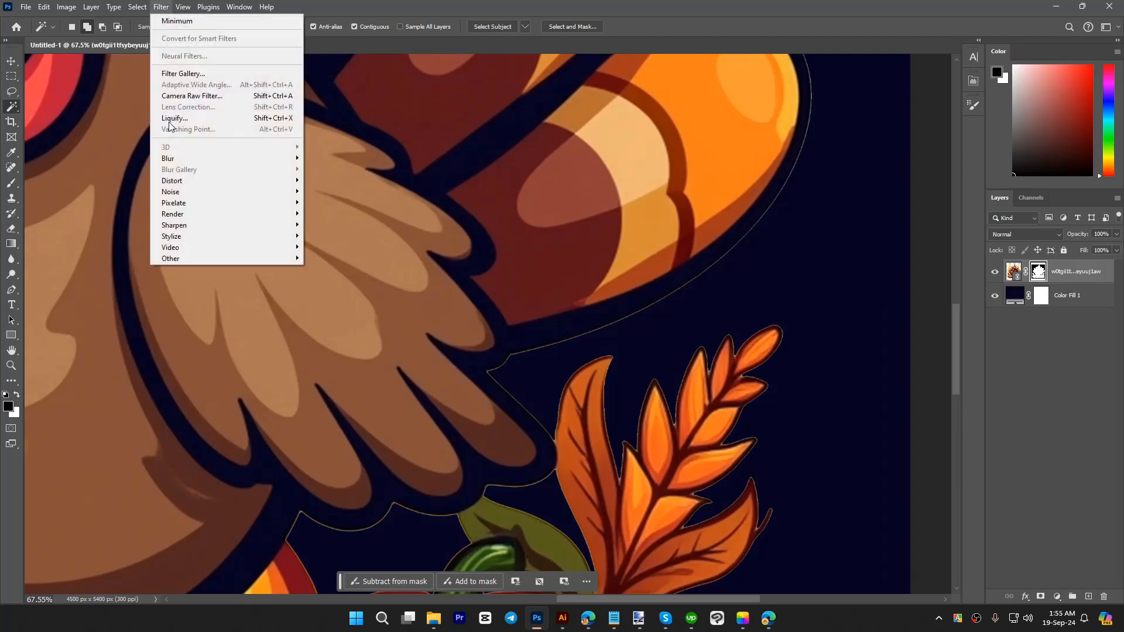
mouse_move(202, 257)
click(345, 302)
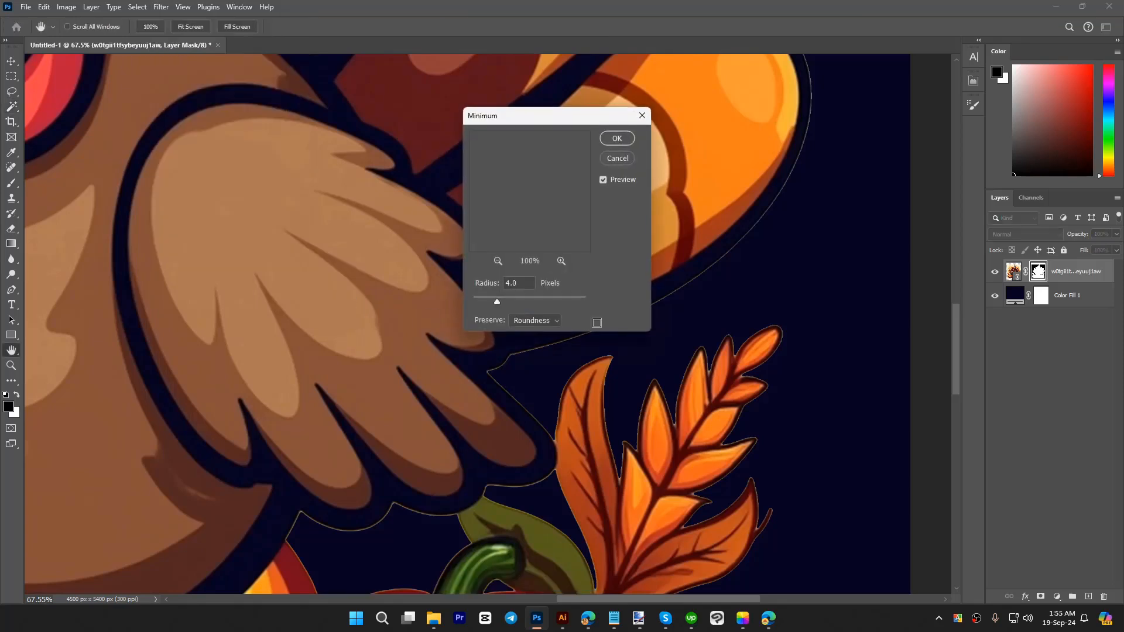
drag(553, 116, 425, 99)
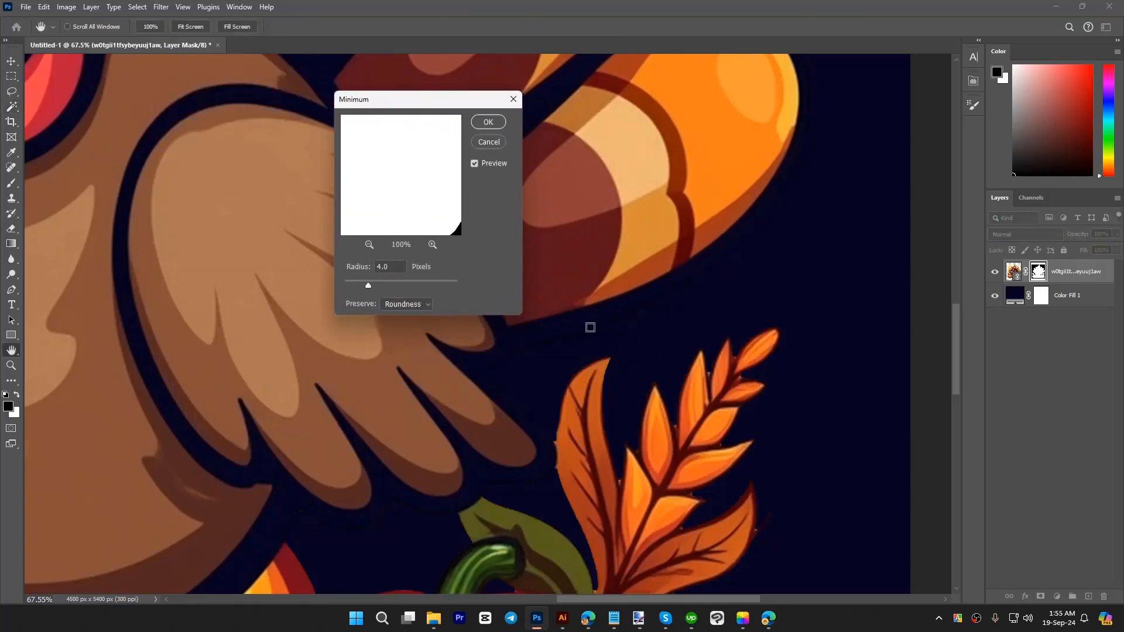
click(487, 122)
Step: Paint black on the layer mask to hide the stray orange star and the small leftover speck beside the turkey
scroll(627, 251, down, 5)
key(w)
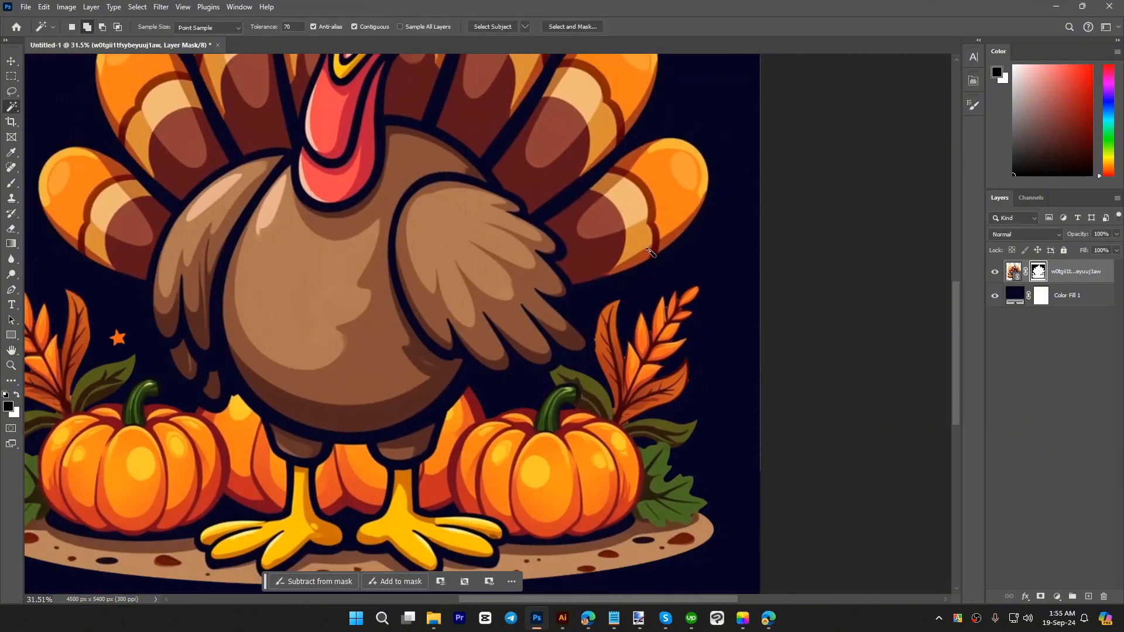
scroll(662, 277, down, 2)
scroll(317, 314, up, 4)
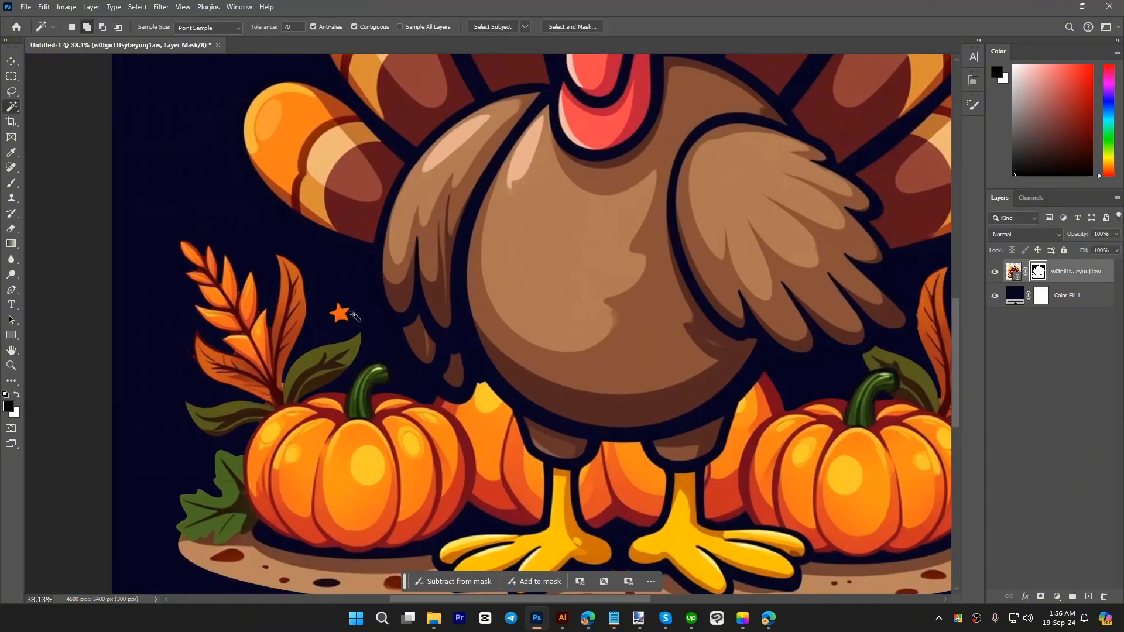
scroll(334, 309, up, 2)
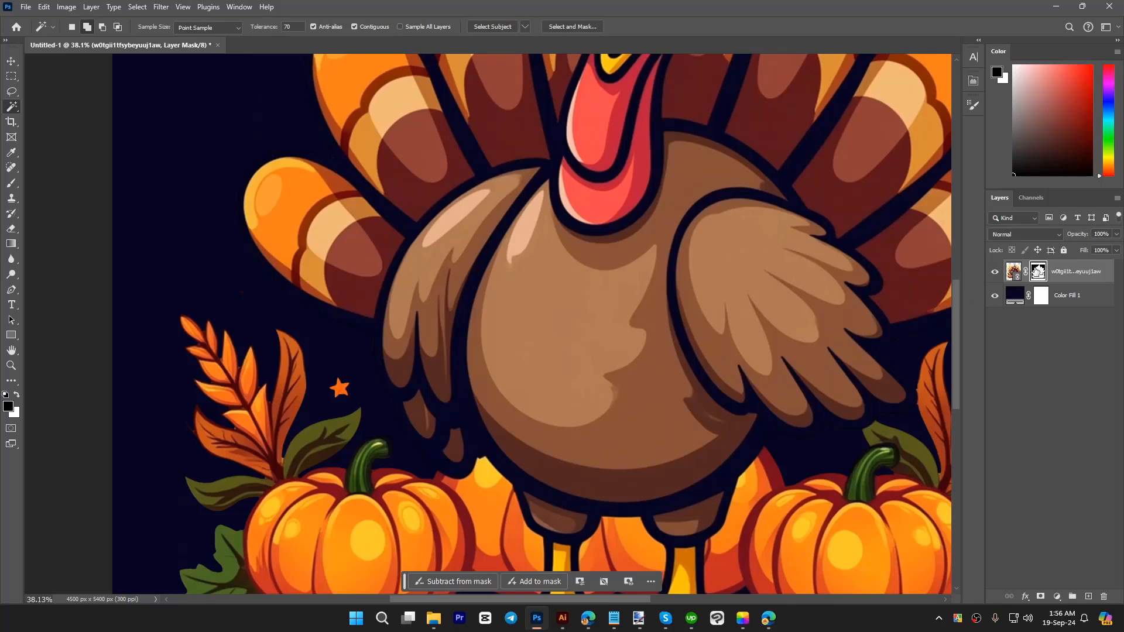
key(b)
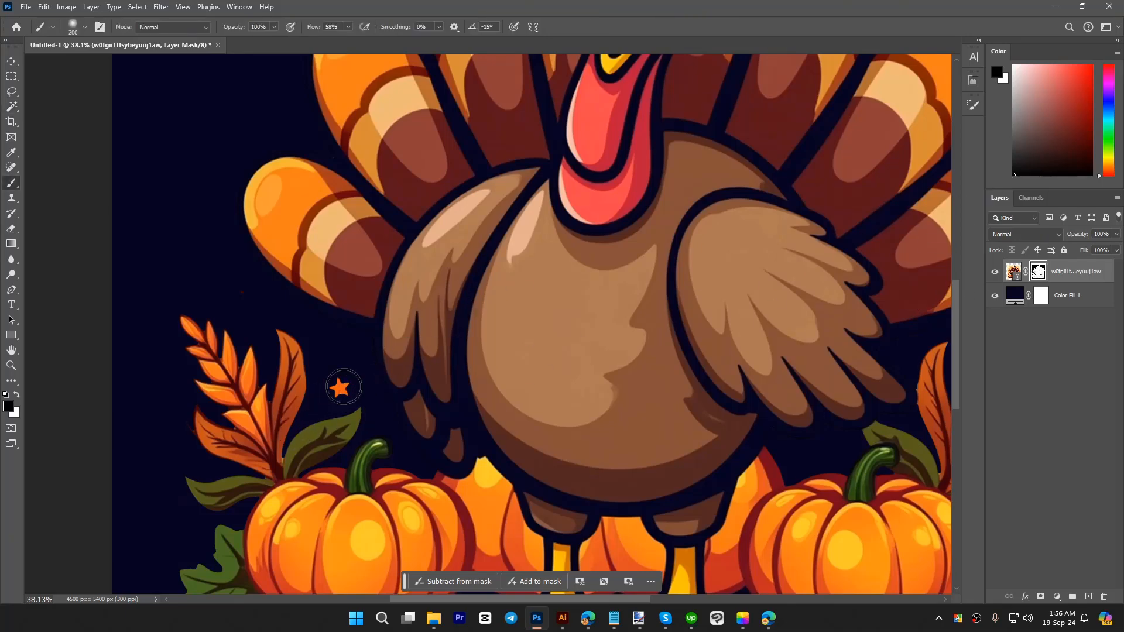
drag(344, 384, 335, 385)
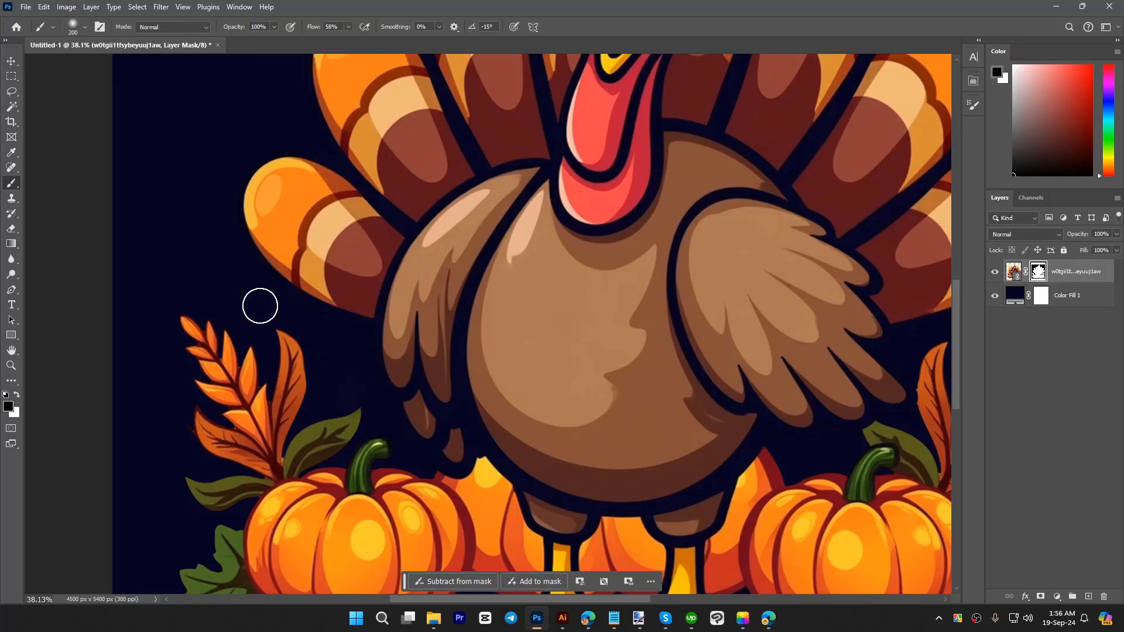
drag(248, 298, 238, 285)
alt+scroll(315, 345, down, 5)
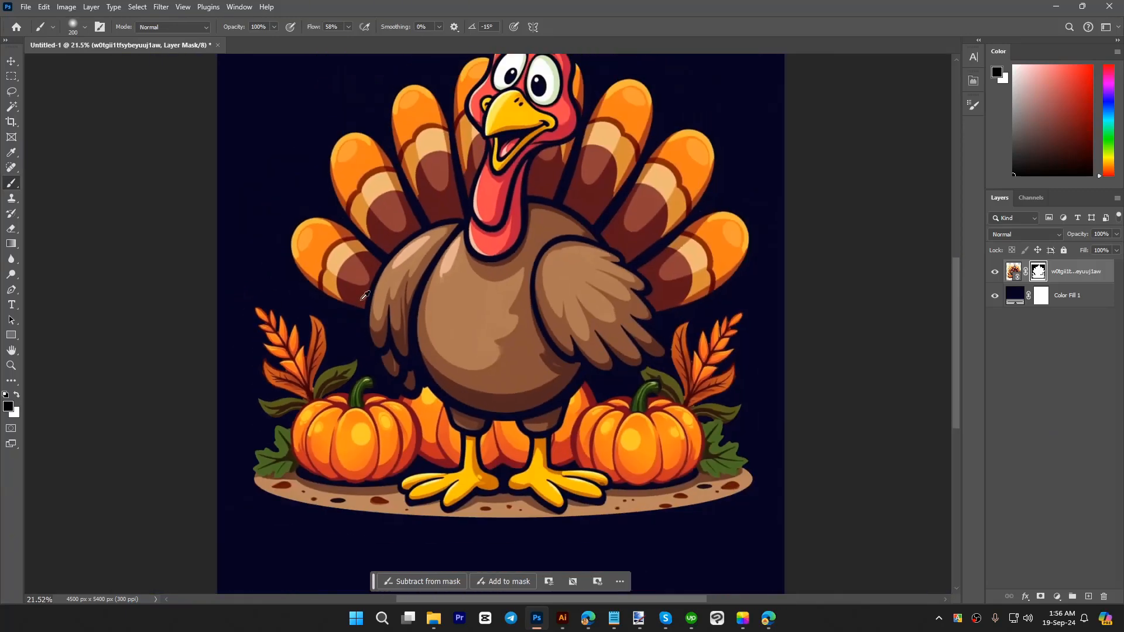
key(w)
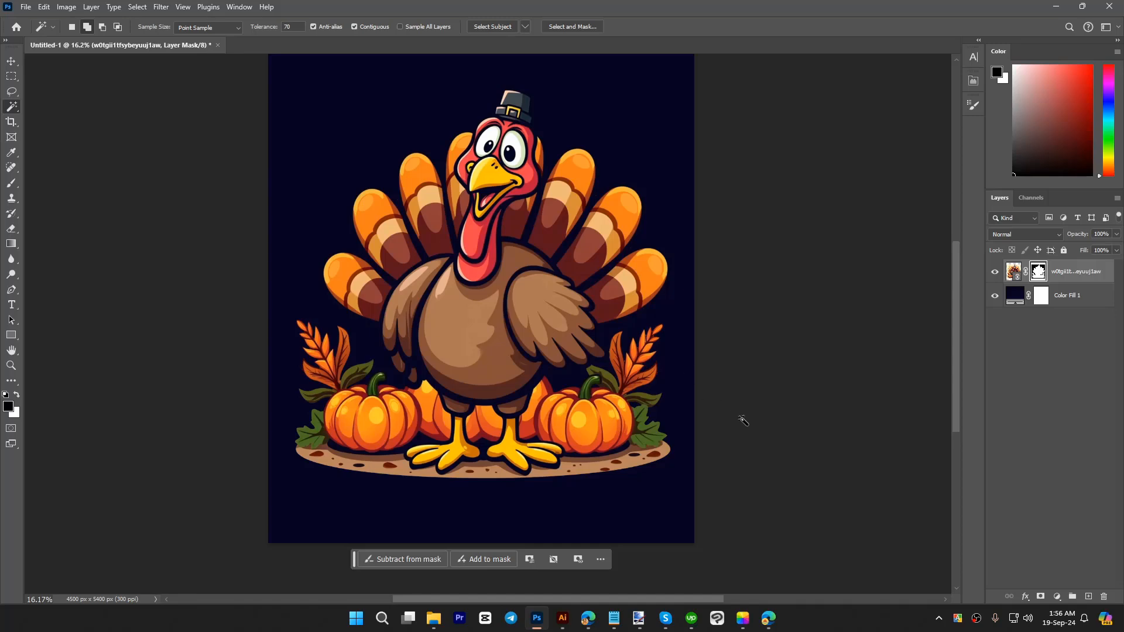
Step: Rasterize the turkey image layer and apply its layer mask permanently
scroll(742, 421, up, 2)
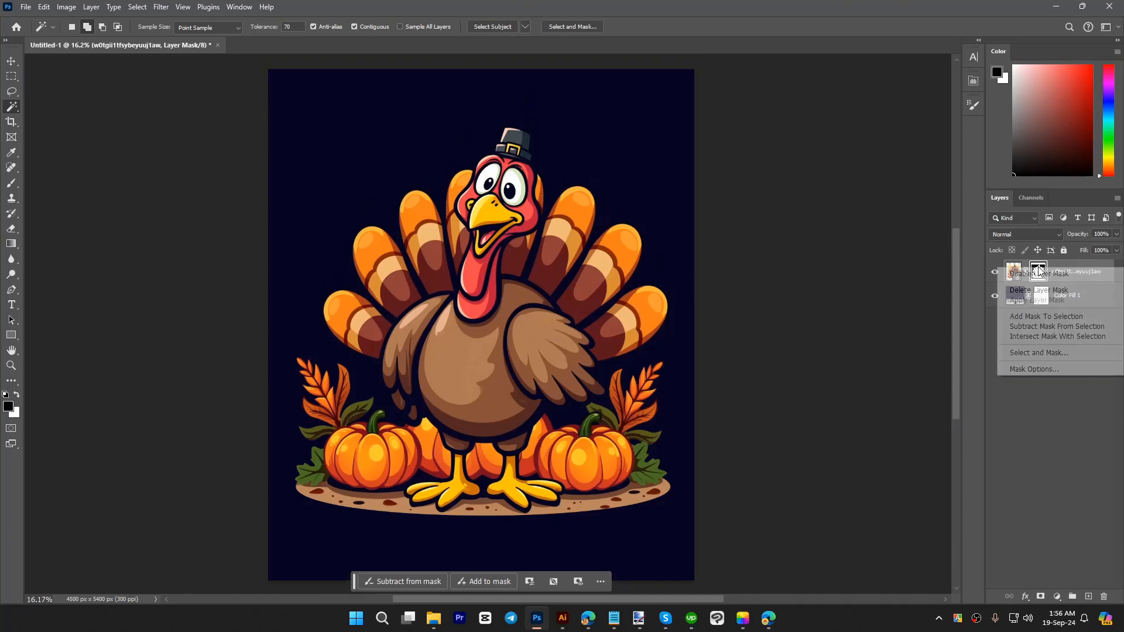
right_click(1038, 271)
click(1076, 262)
right_click(1083, 270)
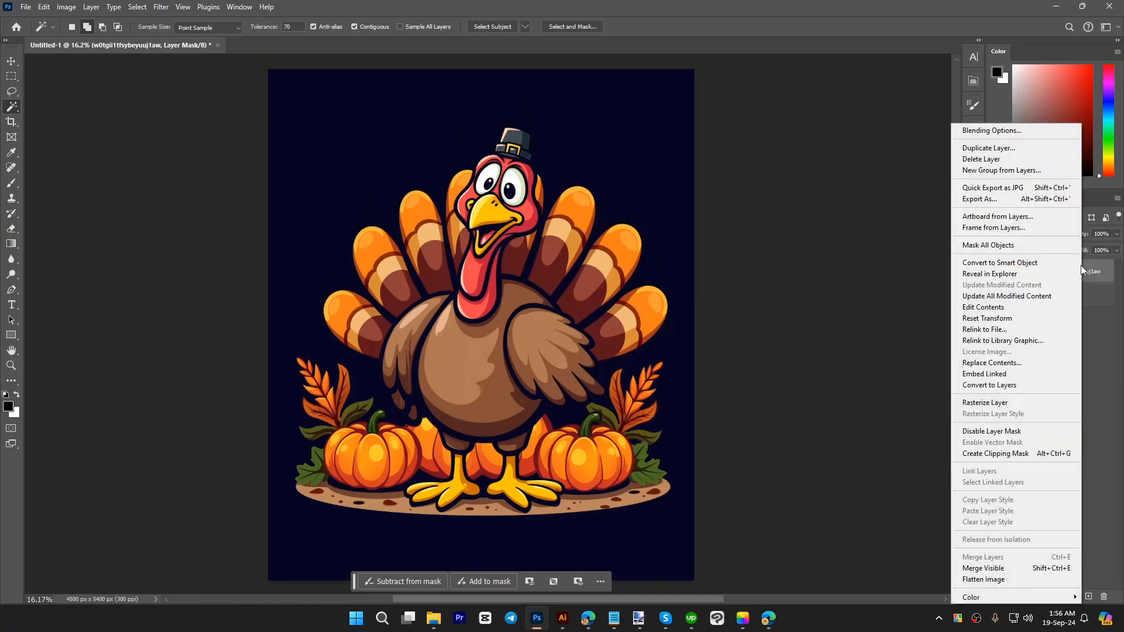
click(987, 403)
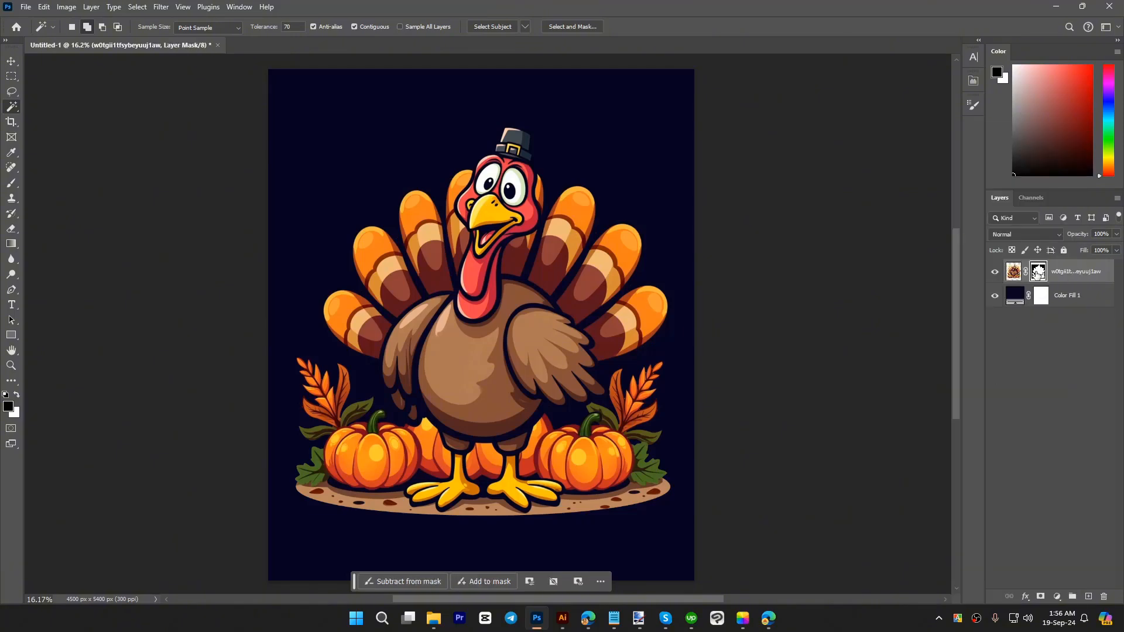
right_click(1038, 271)
click(1037, 305)
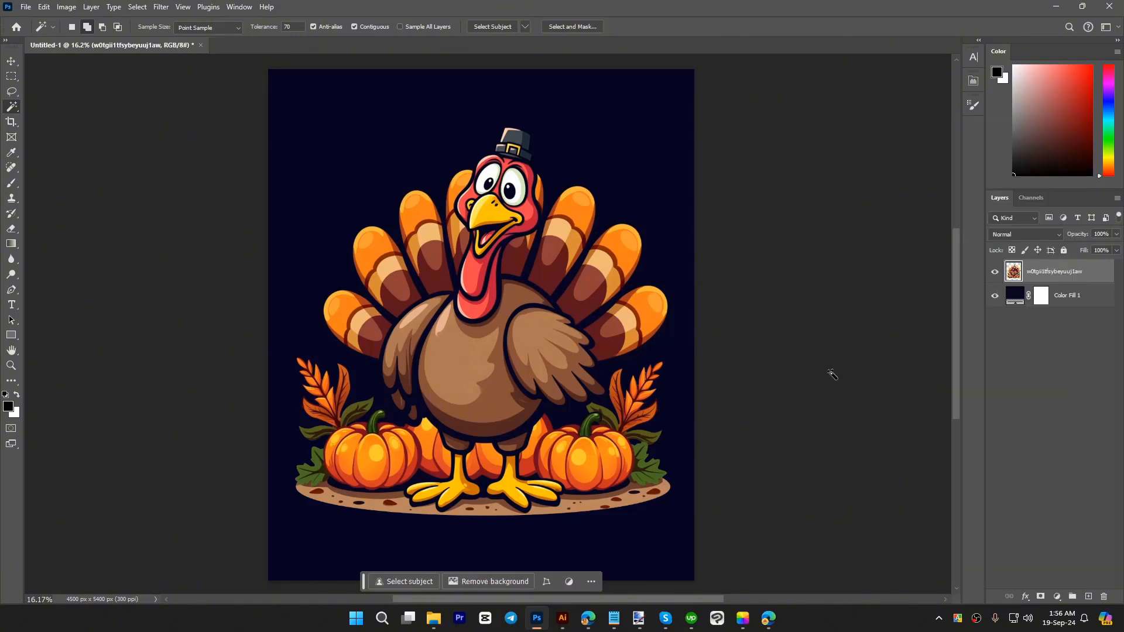
Step: Hide the Color Fill 1 background layer and open the JPG export settings for the turkey artwork
key(v)
scroll(498, 383, down, 1)
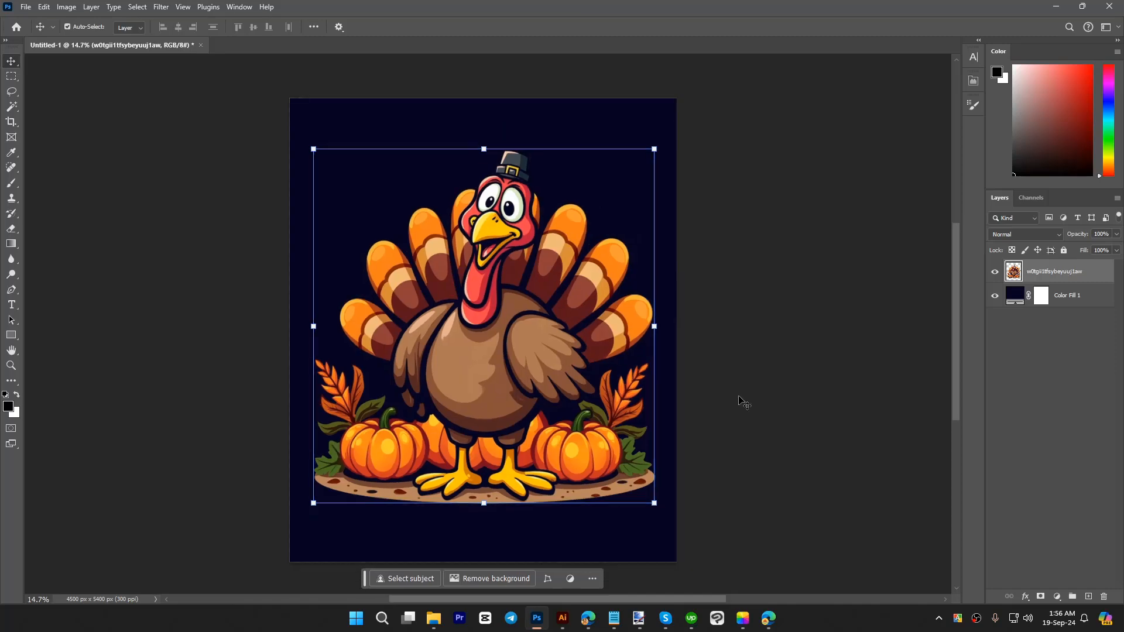
click(752, 399)
click(994, 296)
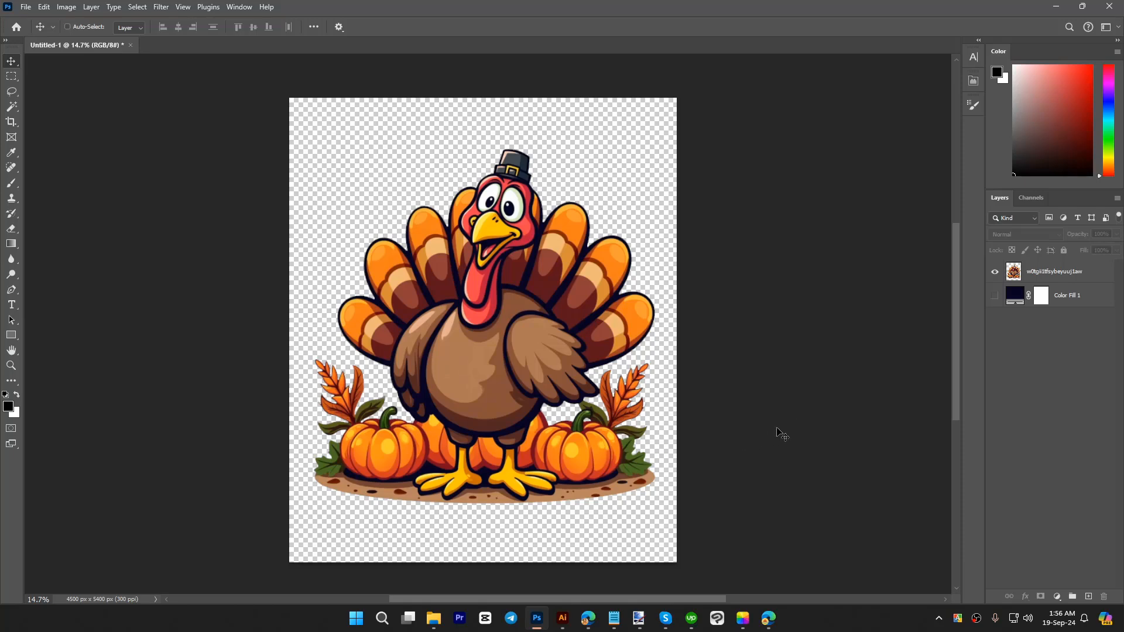
key(ctrl+alt+shift+w)
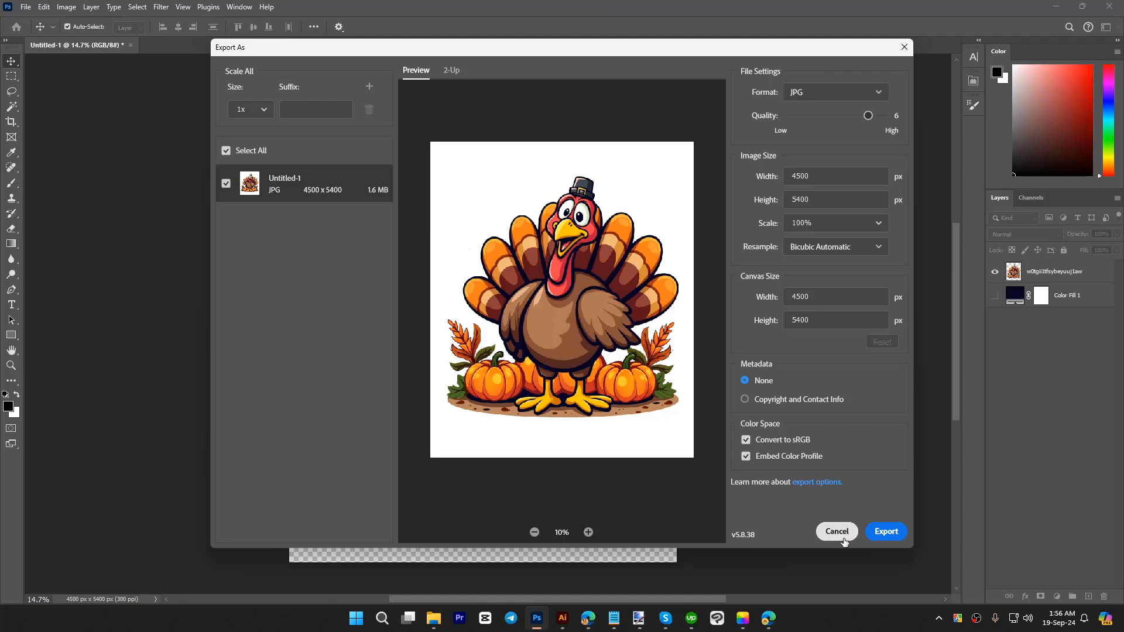
Step: Switch to Illustrator and move the reference T-shirt image away from the turkey image towards the artboard's left edge
click(565, 618)
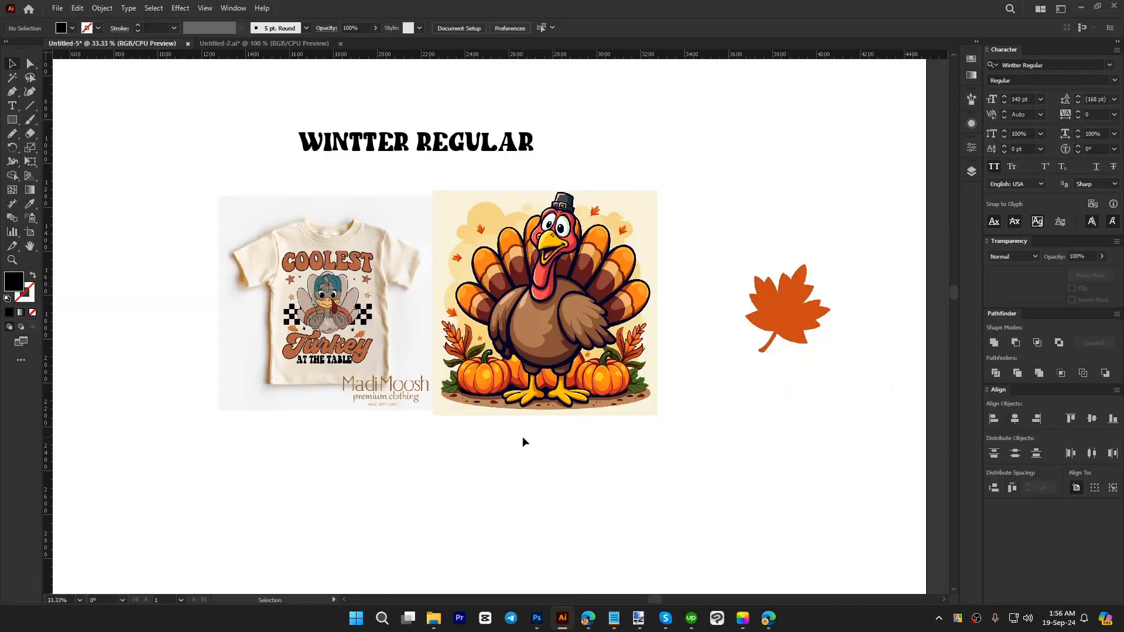
scroll(533, 249, down, 2)
drag(547, 453, 569, 418)
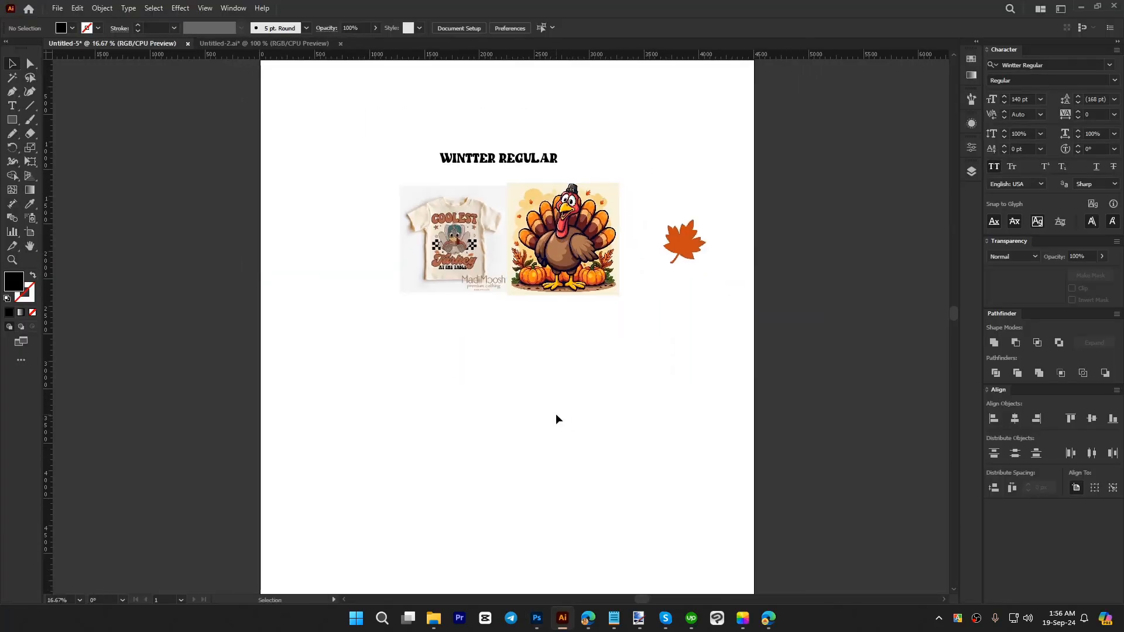
scroll(496, 385, down, 1)
scroll(496, 385, down, 2)
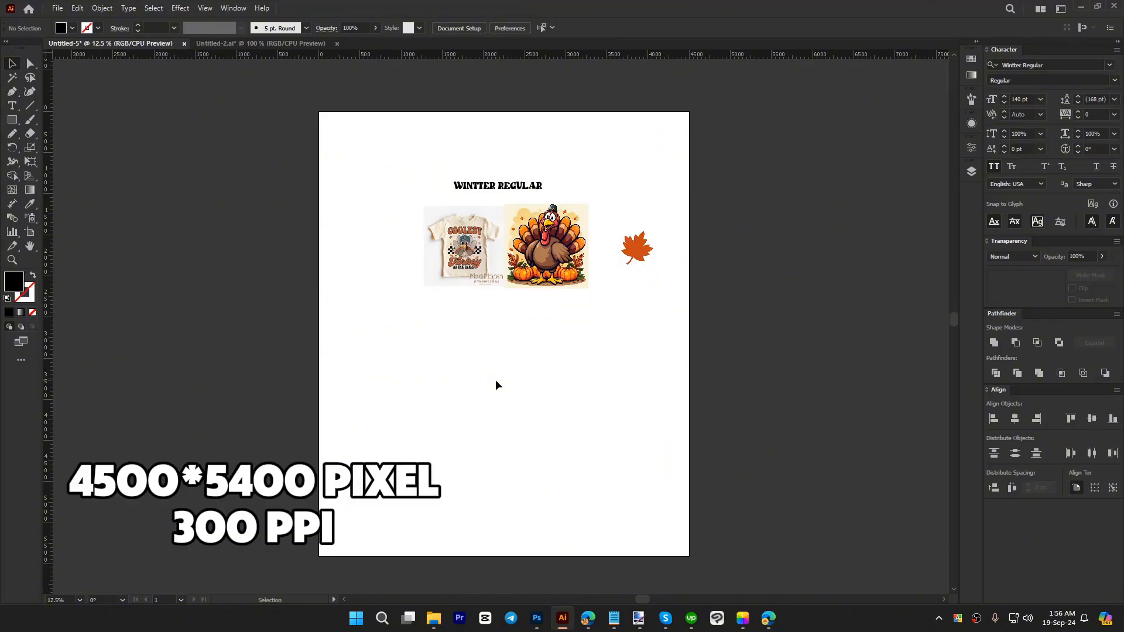
scroll(466, 268, up, 1)
drag(471, 249, 395, 283)
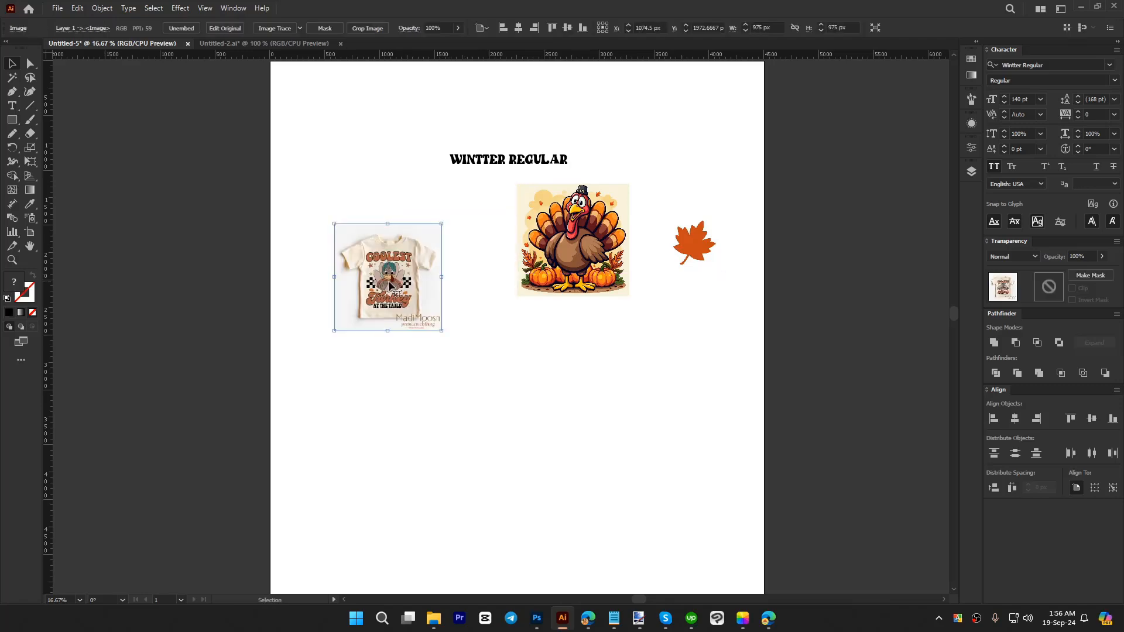
Step: Examine the reference T-shirt design up close and move the image farther up towards the artboard's upper-left corner
scroll(395, 283, up, 4)
click(670, 395)
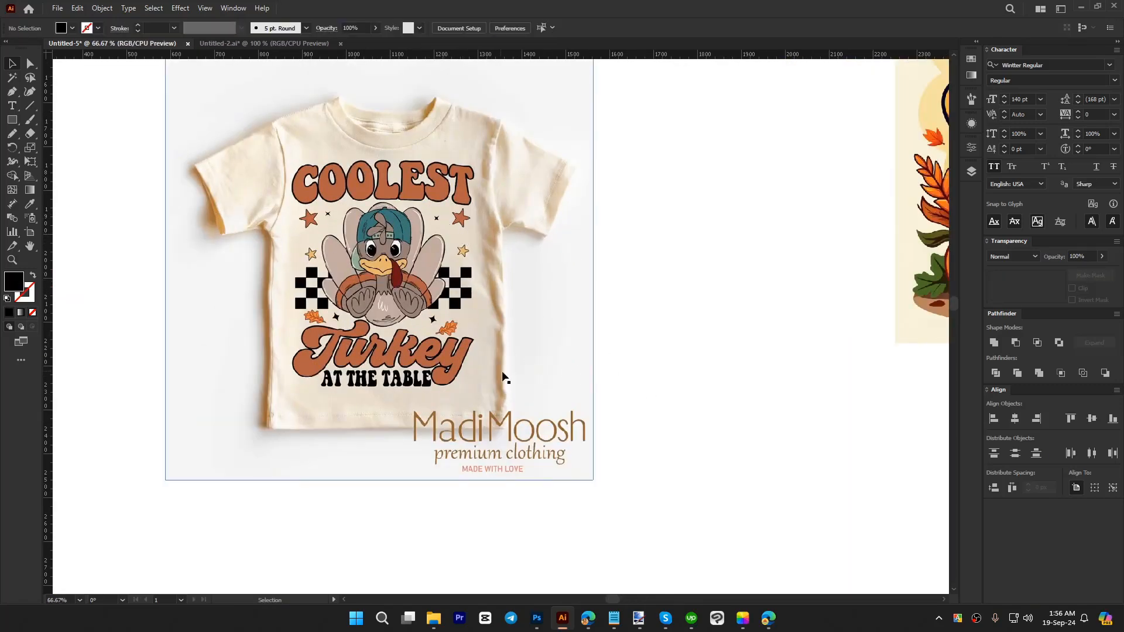
scroll(343, 270, down, 2)
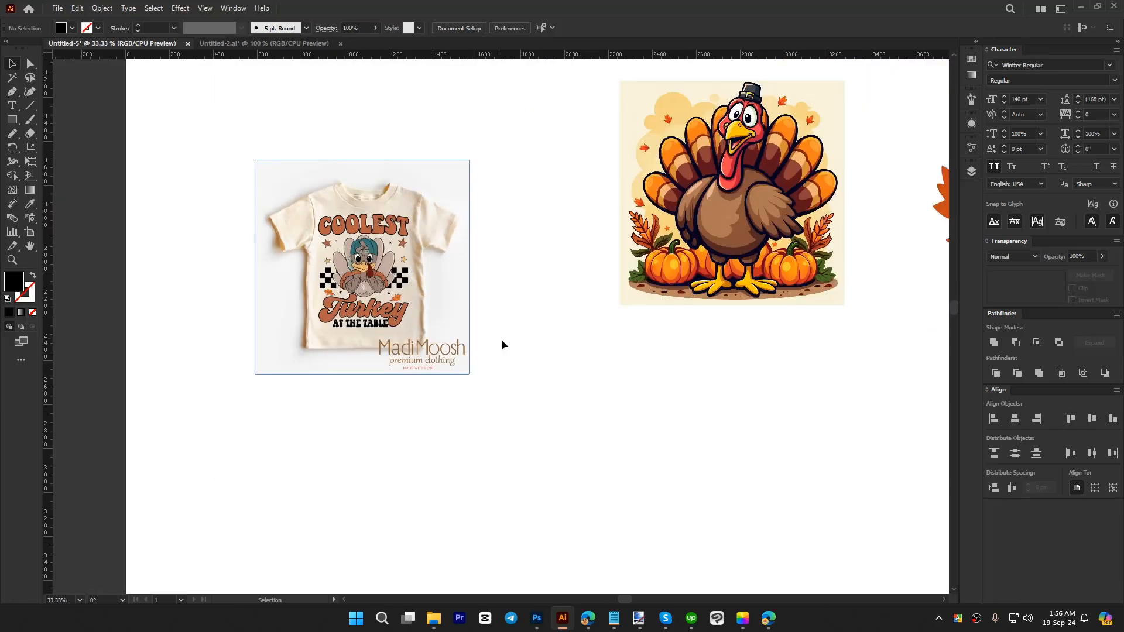
drag(450, 331, 387, 287)
click(523, 354)
scroll(580, 381, down, 1)
scroll(580, 381, right, 1)
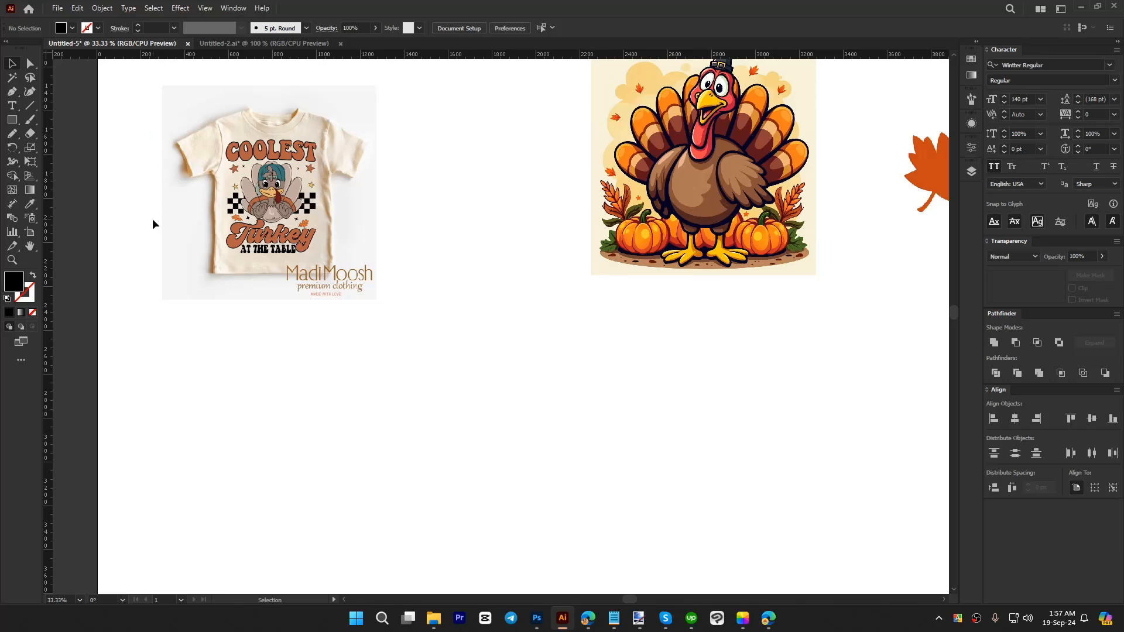
Step: Place the turkey image Untitled-1 from the Thanksgiving folder in Downloads into the document at its full size
click(57, 7)
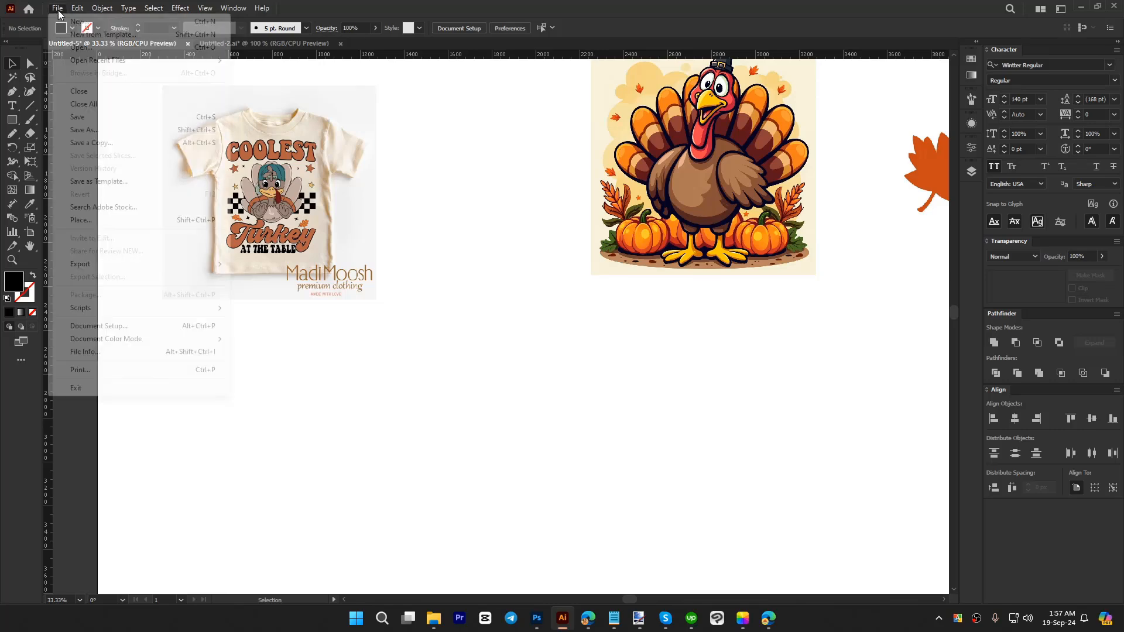
mouse_move(84, 265)
click(81, 219)
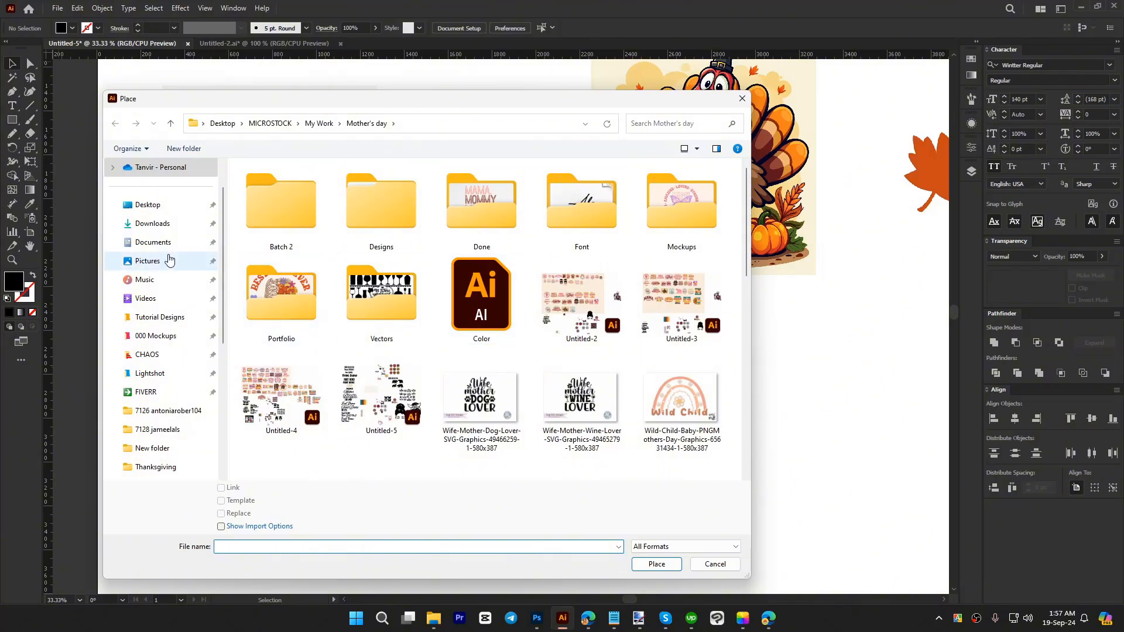
click(149, 223)
click(331, 269)
double_click(331, 267)
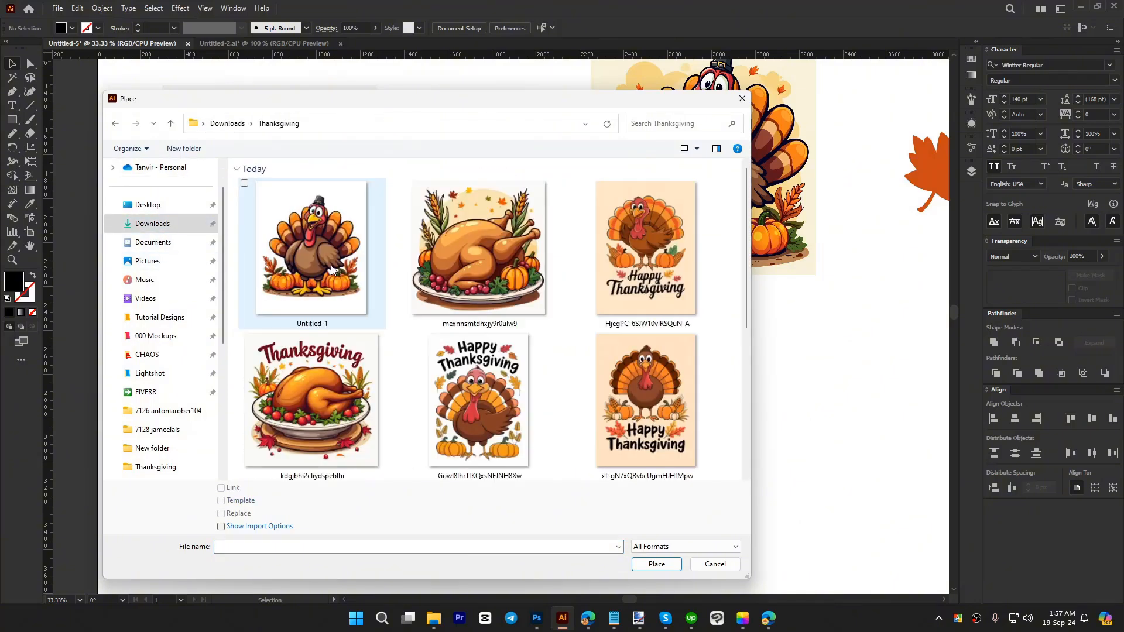
double_click(315, 251)
click(547, 371)
Step: Move the placed turkey image off the artboard to the empty area on its right
scroll(418, 228, down, 3)
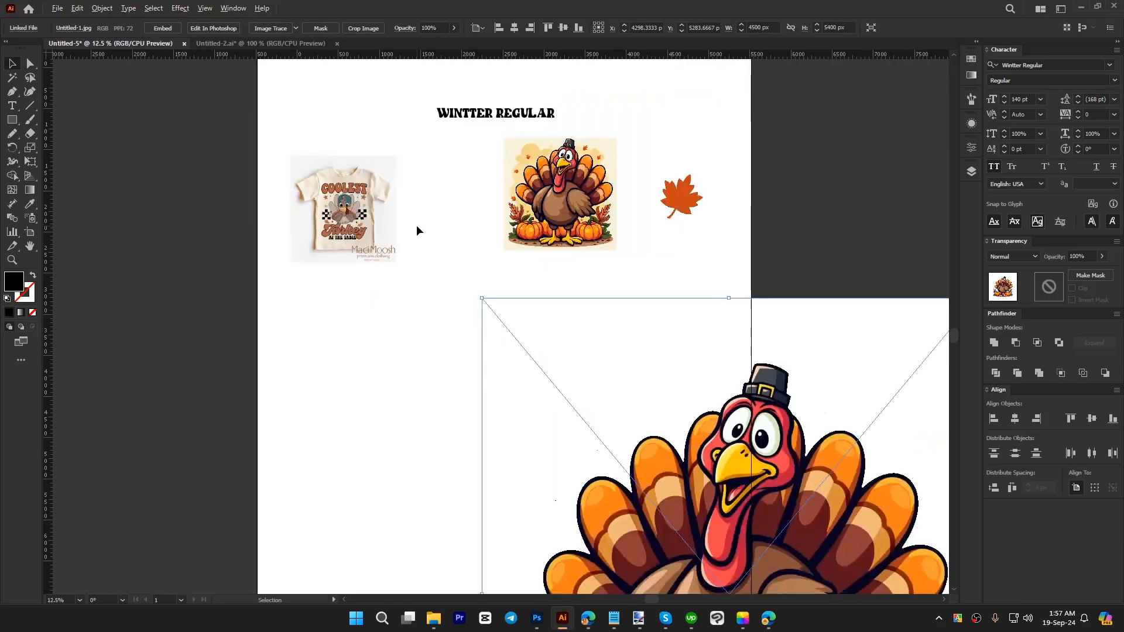
drag(659, 476, 679, 305)
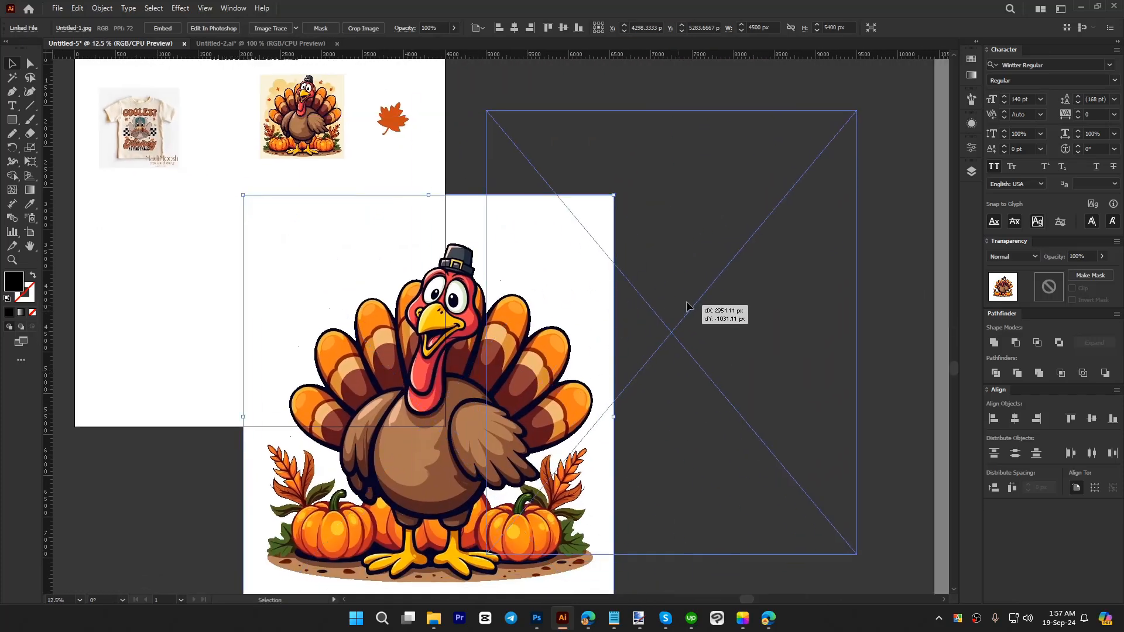
scroll(702, 322, right, 2)
click(824, 362)
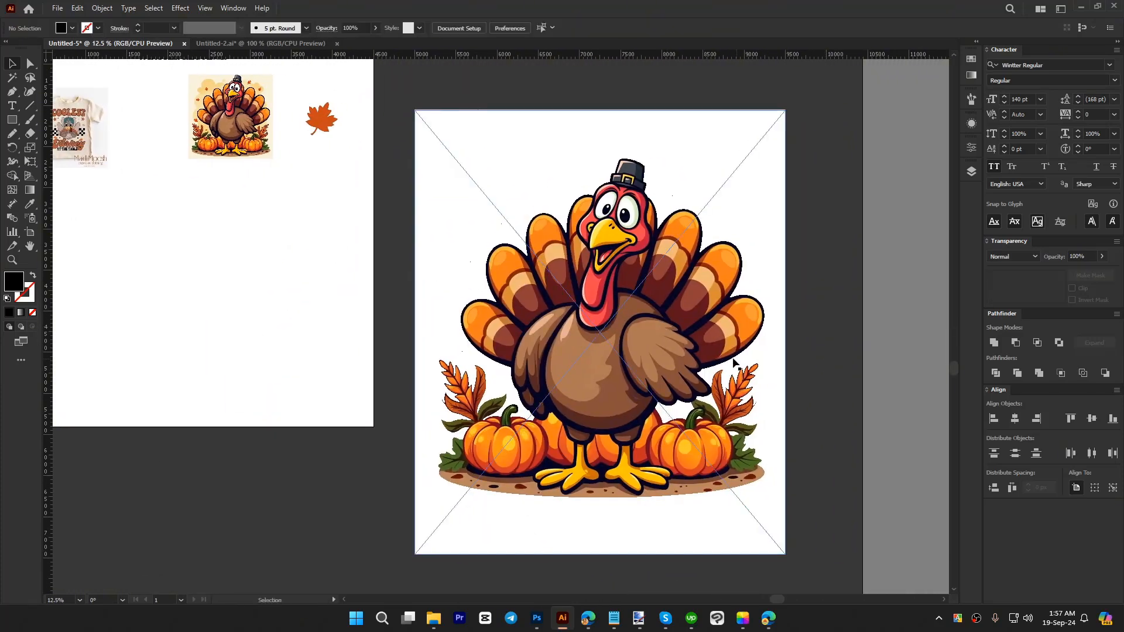
Step: Vectorize the placed turkey image with Image Trace using the High Fidelity Photo preset
click(732, 358)
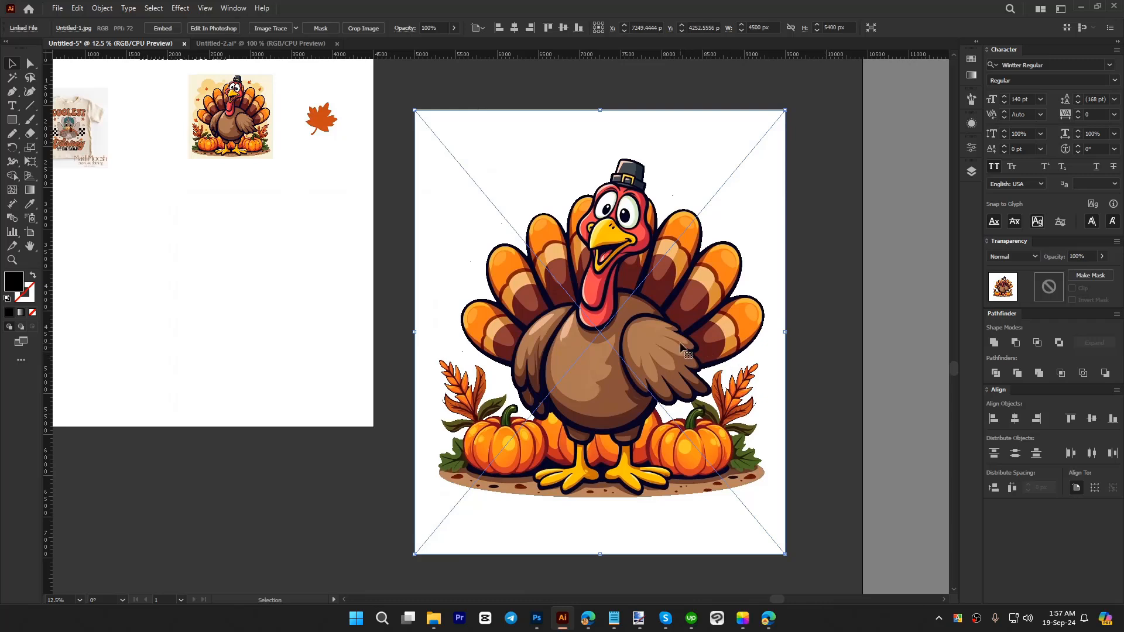
scroll(735, 380, right, 1)
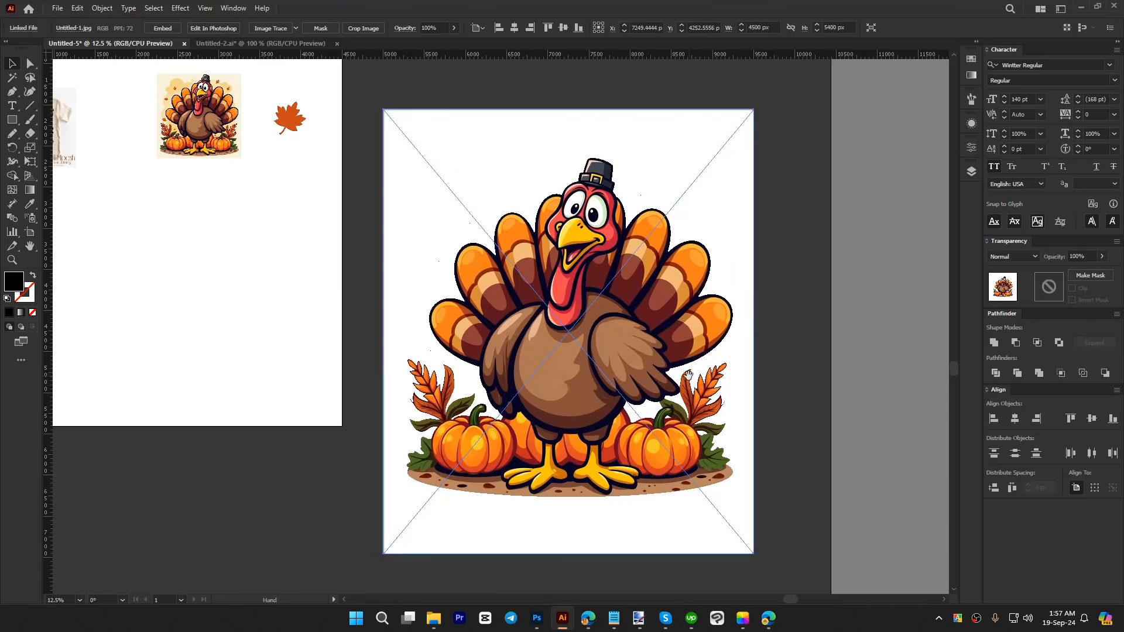
click(297, 28)
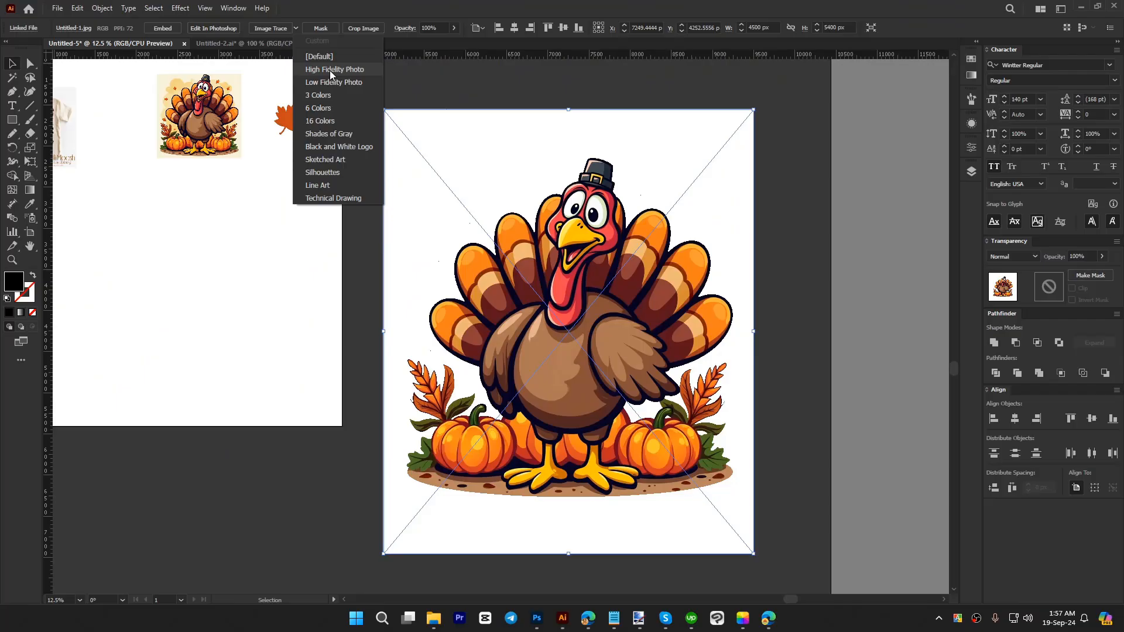
click(184, 96)
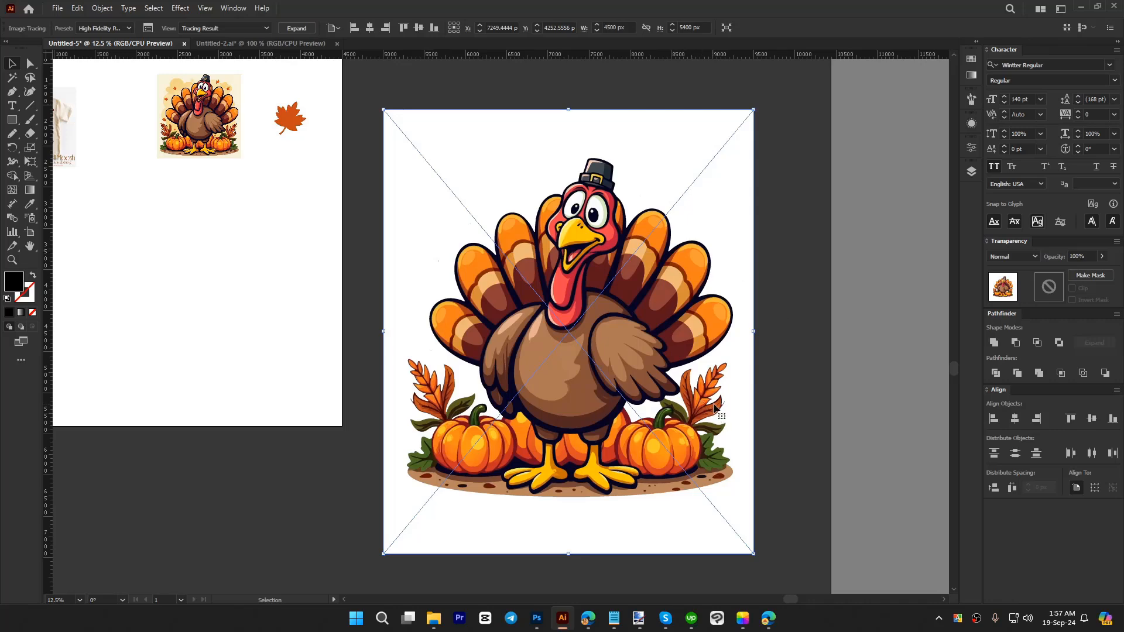
Step: Expand the High Fidelity Photo trace of the turkey into editable vector paths
click(295, 29)
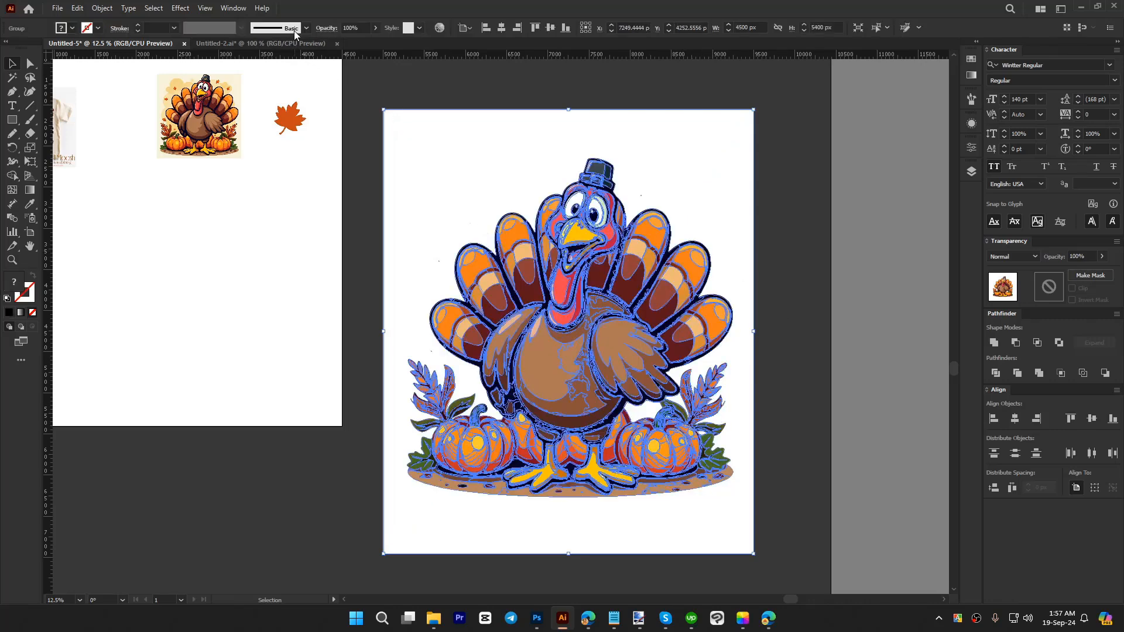
click(348, 277)
click(609, 377)
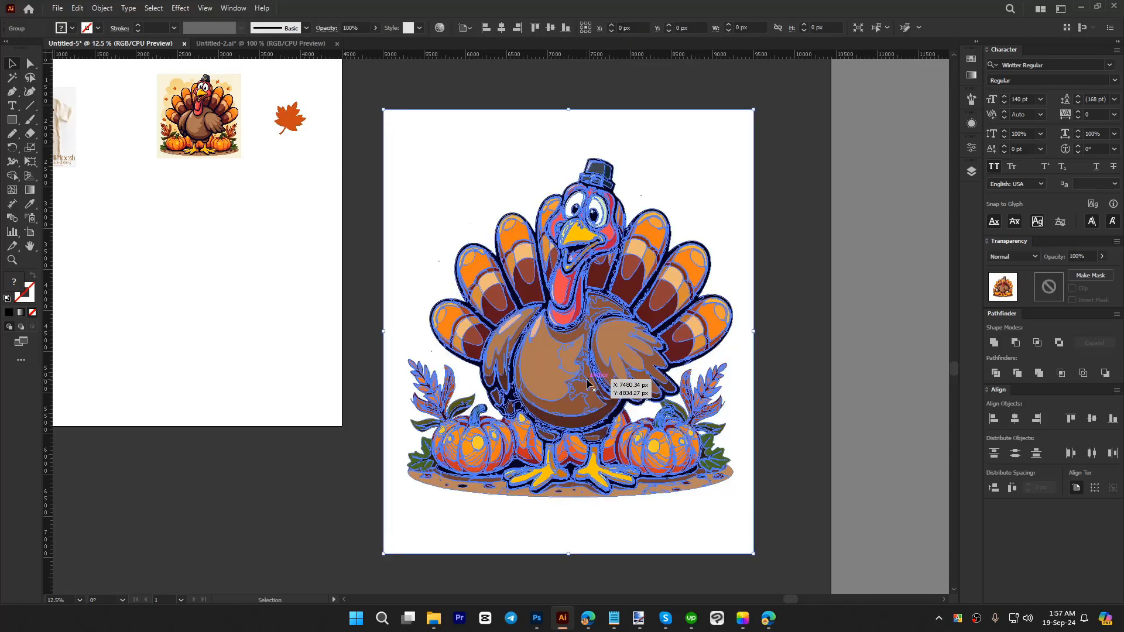
click(796, 434)
click(613, 384)
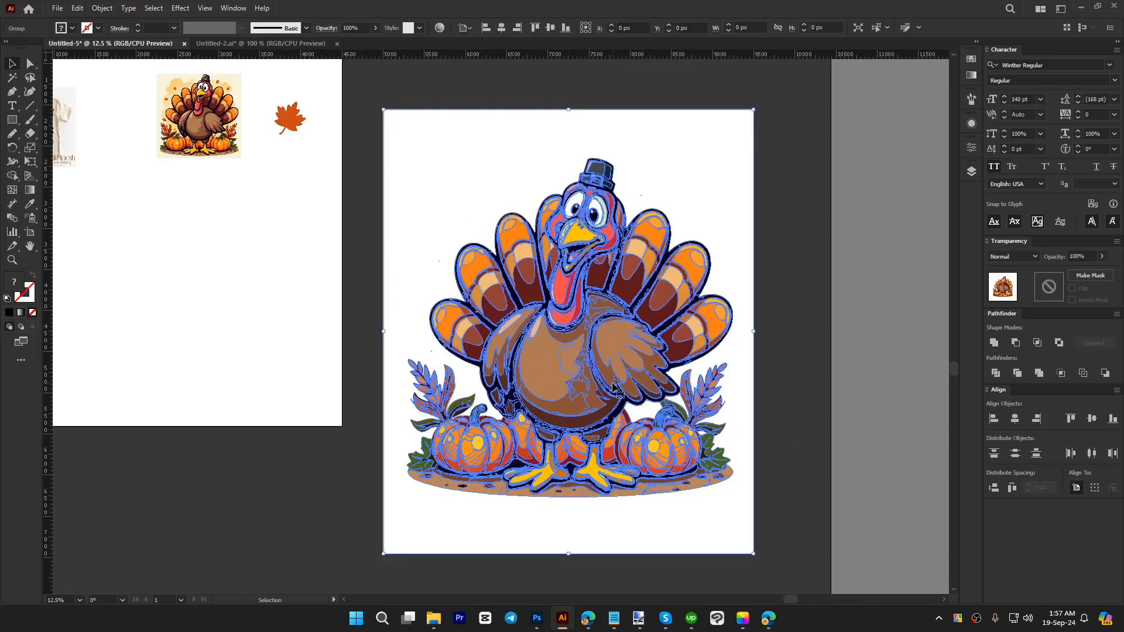
click(790, 437)
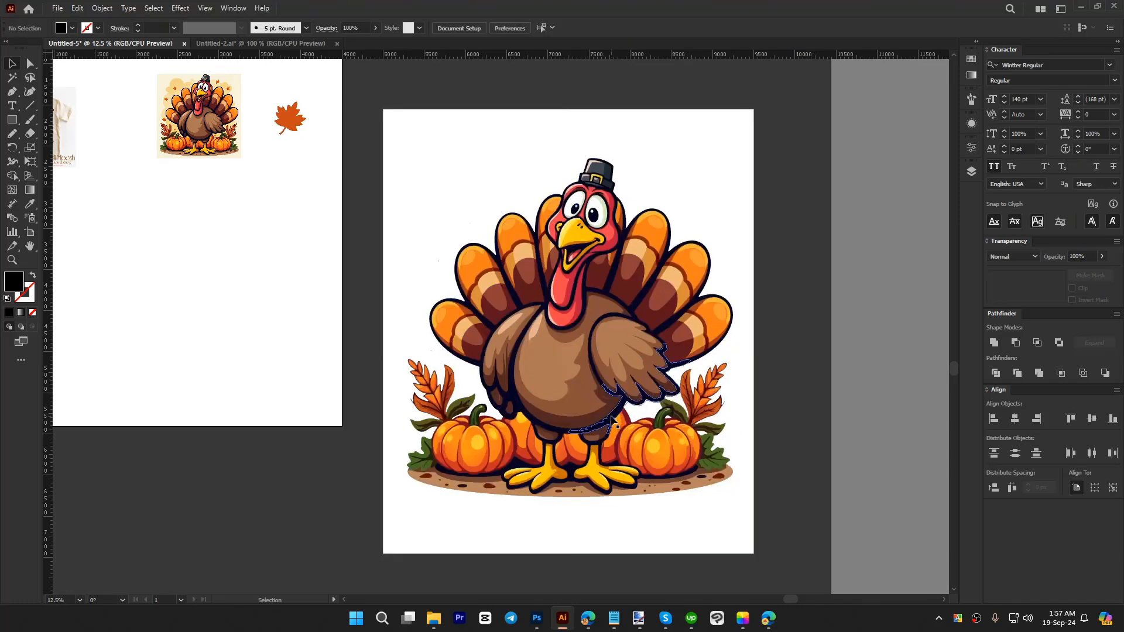
click(612, 419)
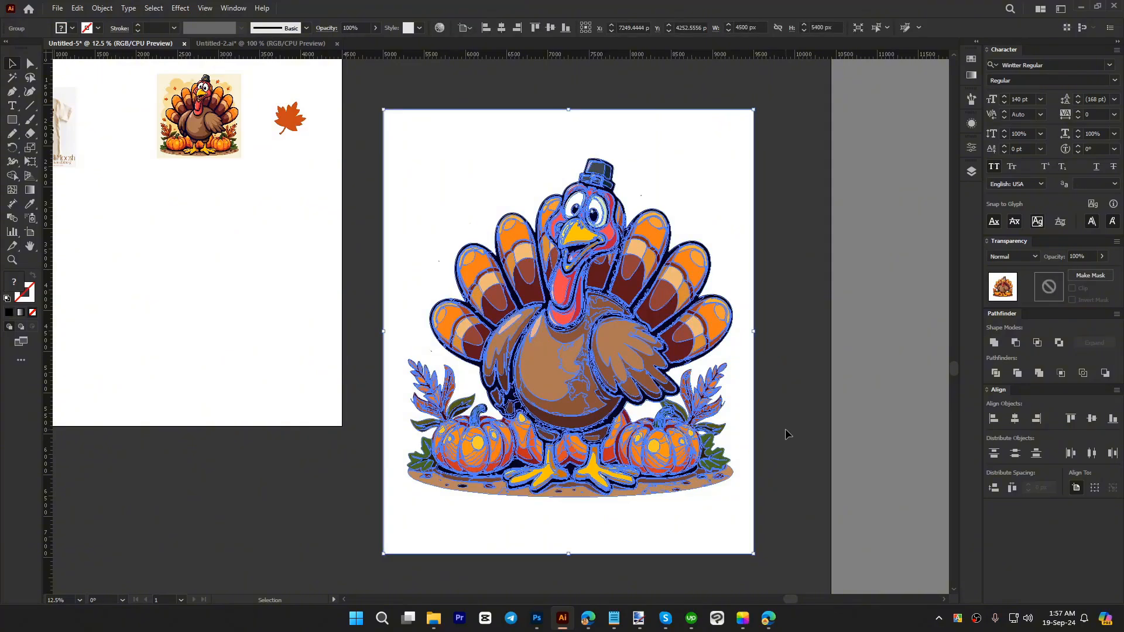
Step: Examine the expanded turkey's paths and anchor points up close around the neck, beak and body
key(ctrl+plus)
key(ctrl+plus)
scroll(634, 341, up, 5)
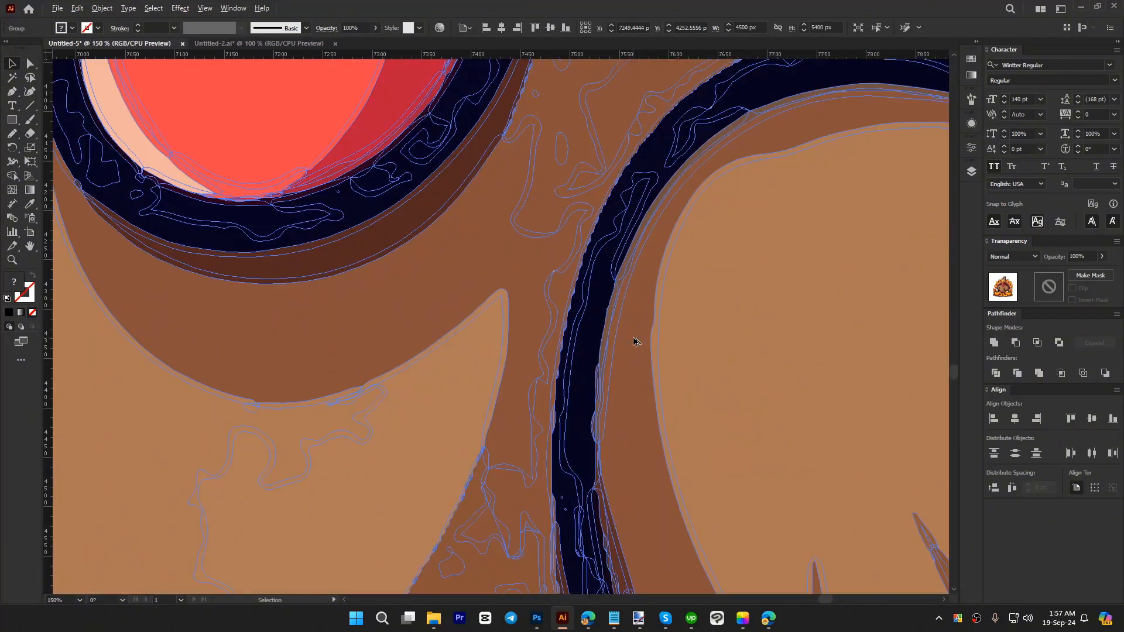
scroll(632, 341, down, 5)
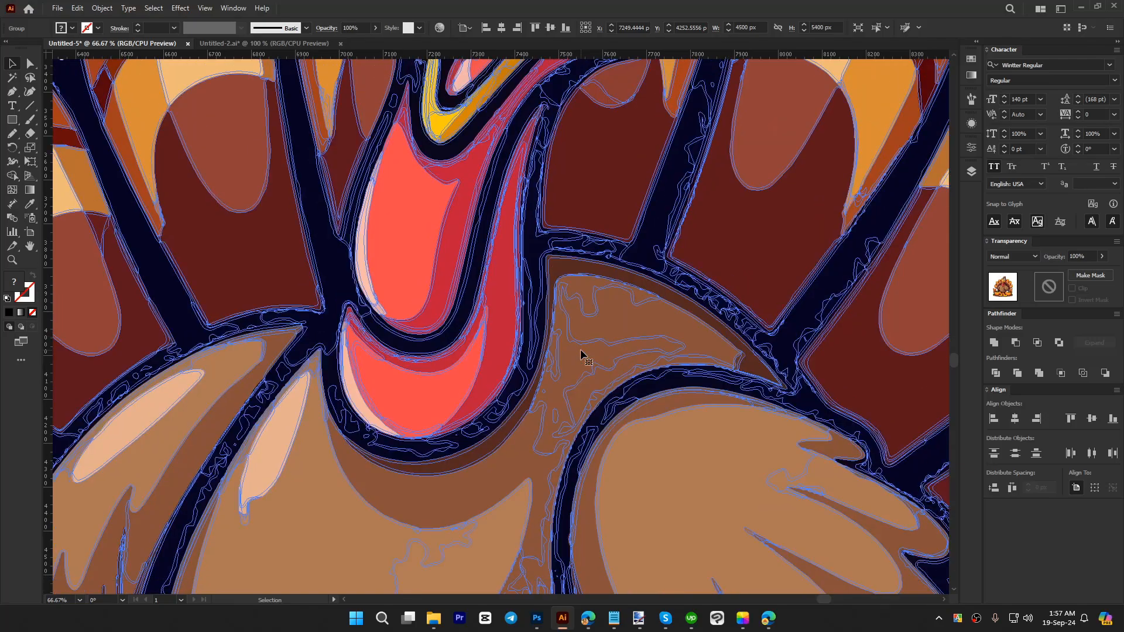
scroll(583, 355, up, 5)
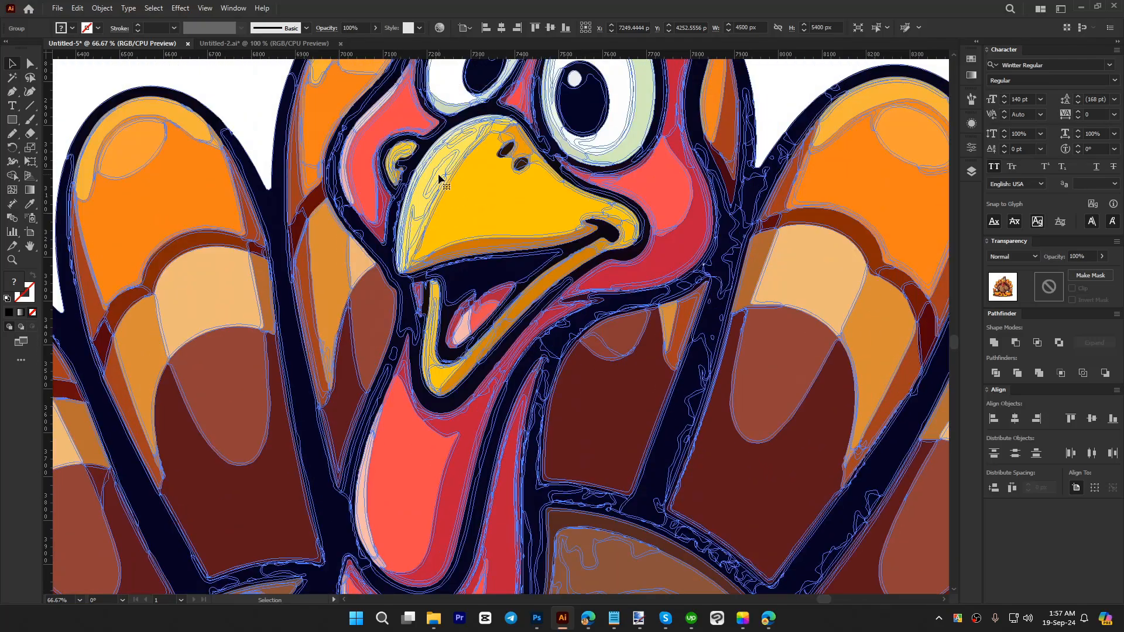
scroll(583, 320, down, 4)
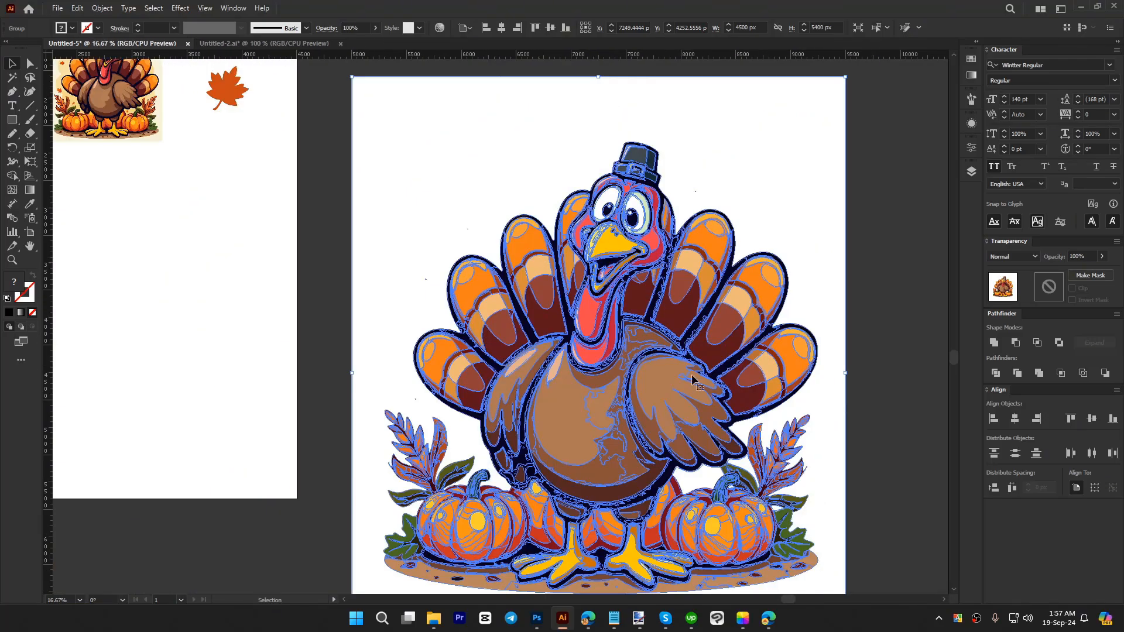
drag(736, 399, 641, 338)
click(794, 395)
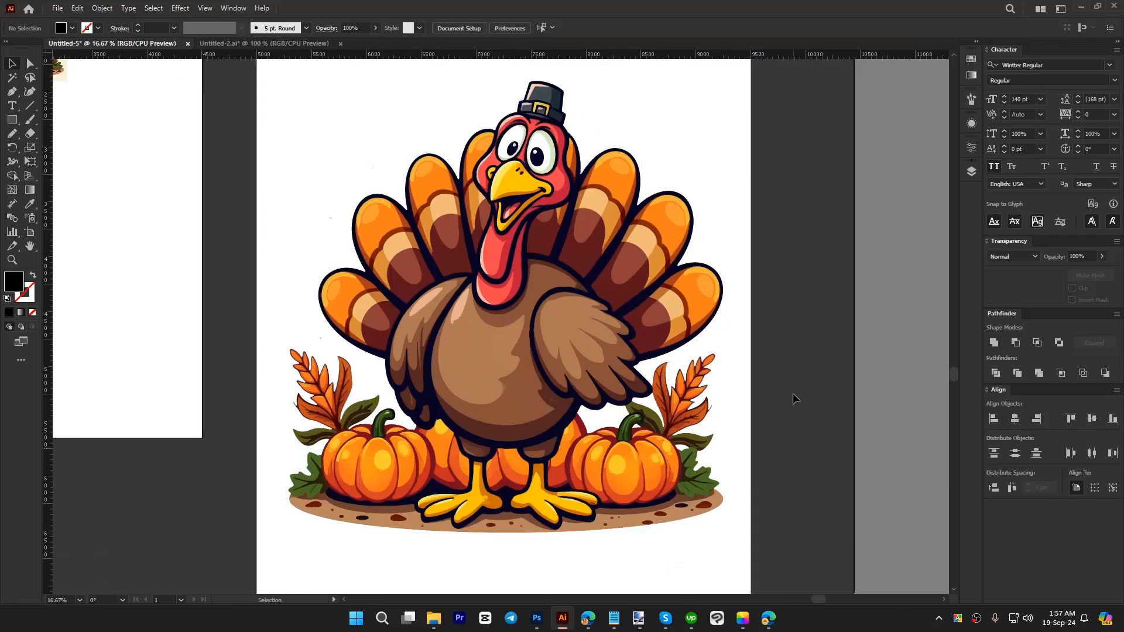
click(608, 378)
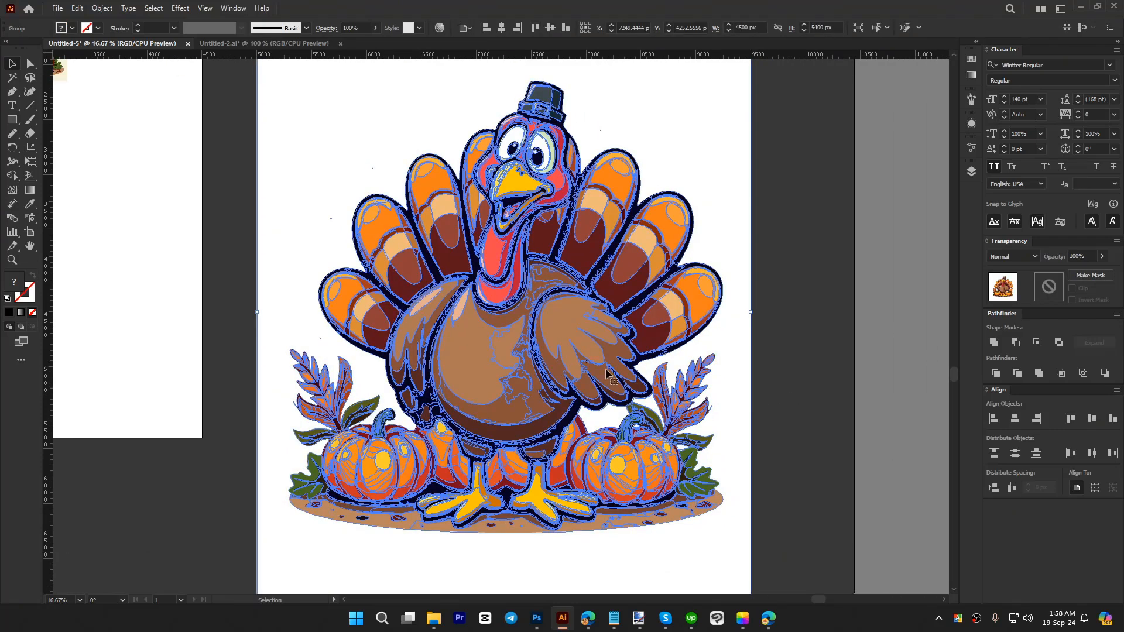
key(a)
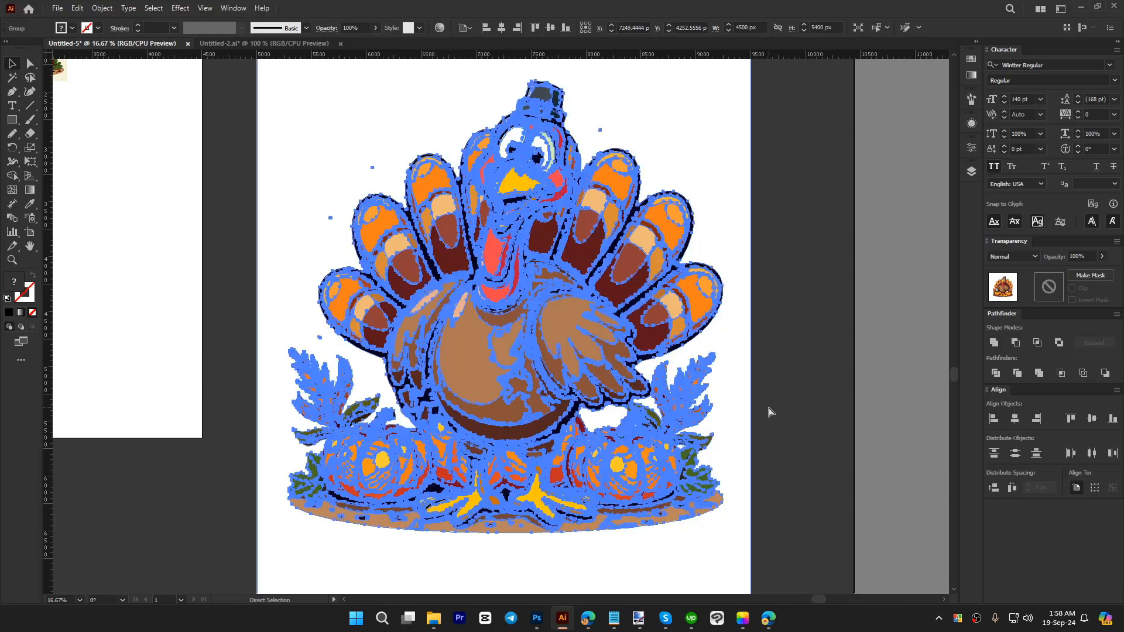
Step: Undo the expansion and the High Fidelity Photo trace, and retrace the turkey image with the 6 Colors preset
key(ctrl+z)
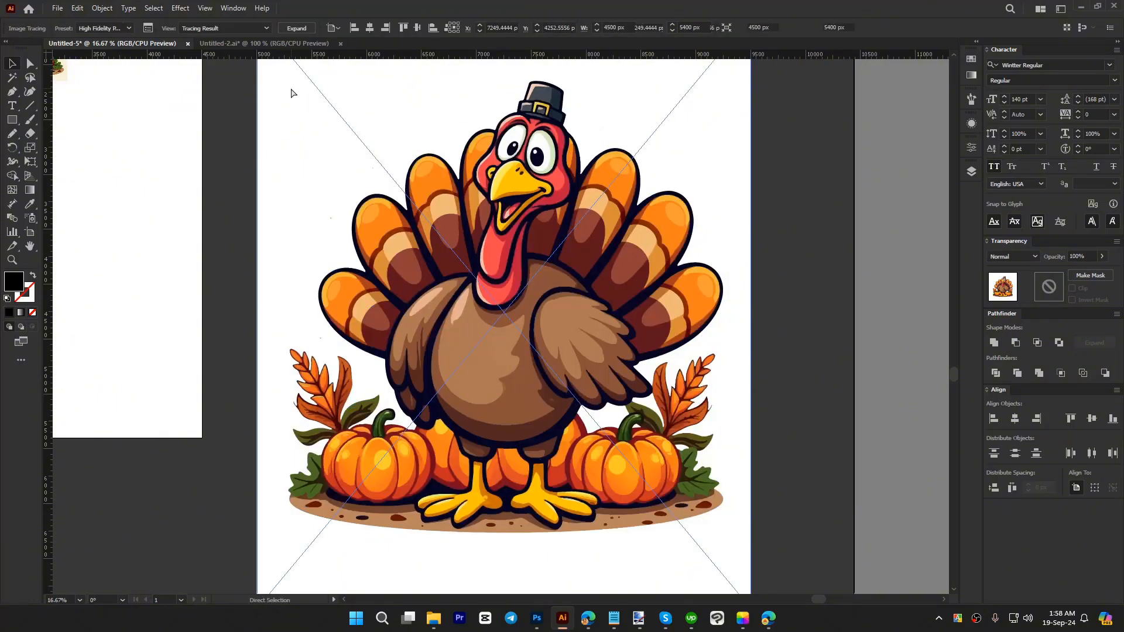
key(ctrl+z)
click(297, 28)
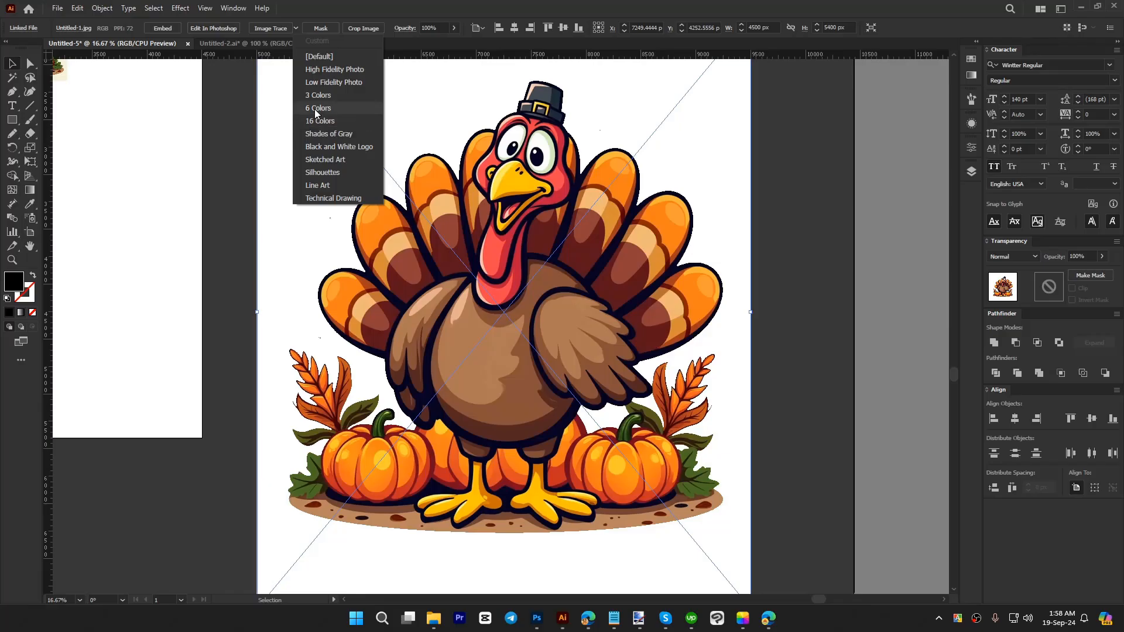
click(186, 165)
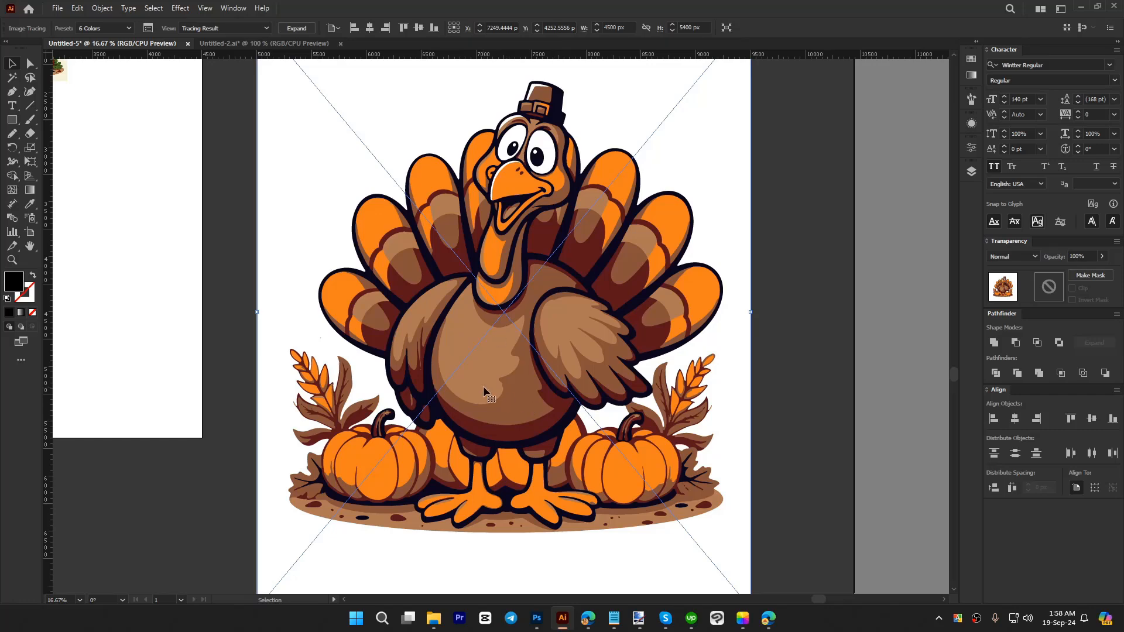
Step: Switch the turkey's trace to the 16 Colors preset and raise its maximum number of colors to 25
click(116, 30)
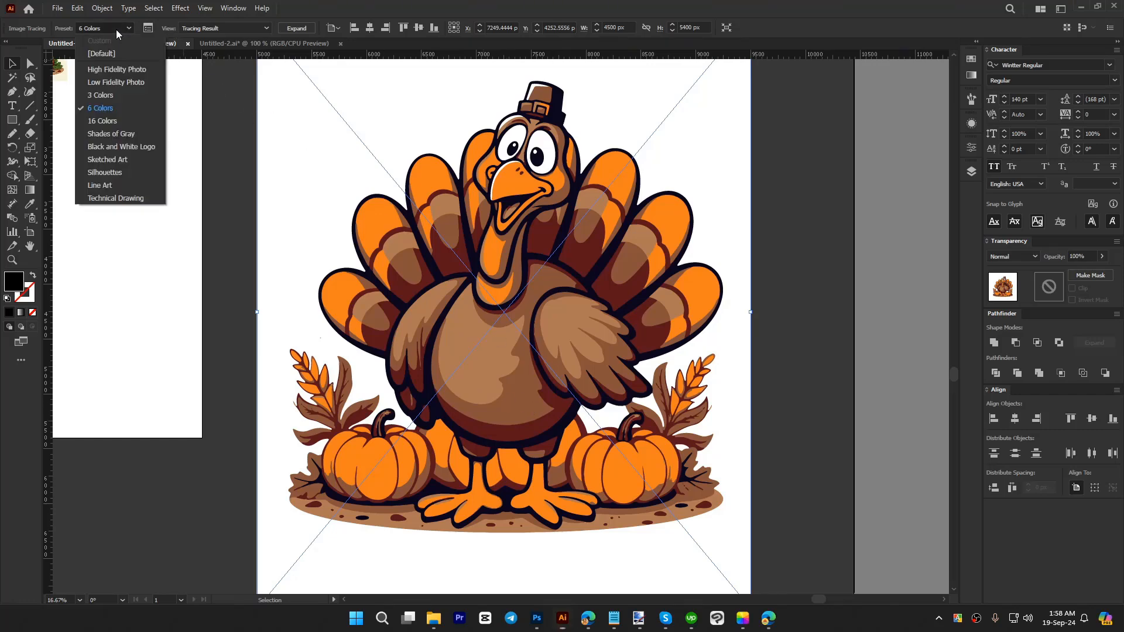
click(106, 122)
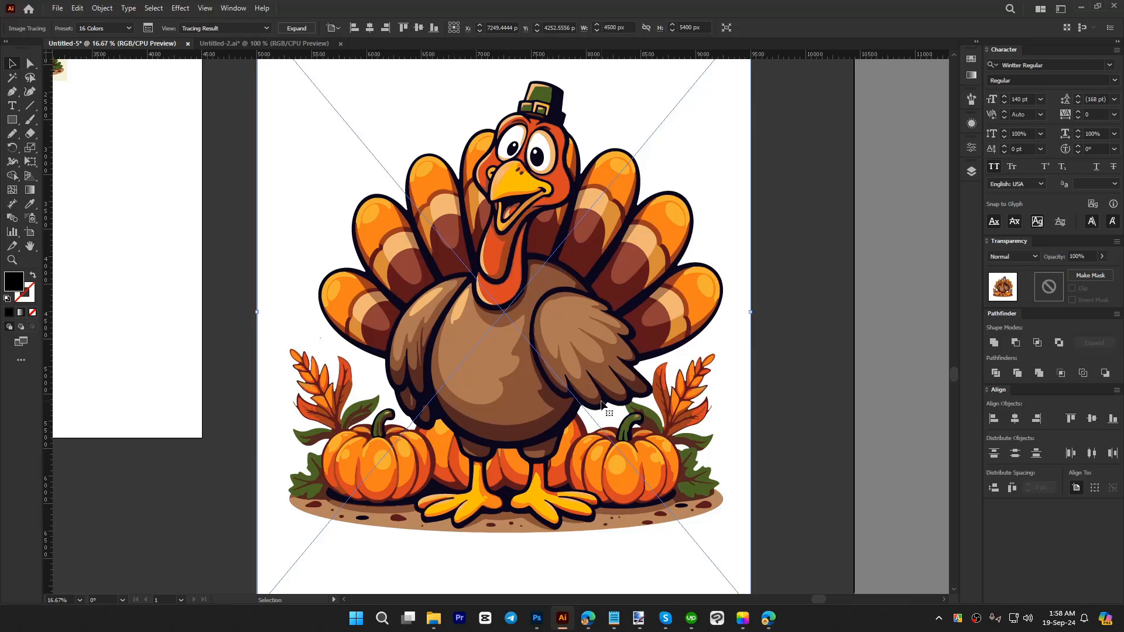
click(147, 28)
click(735, 238)
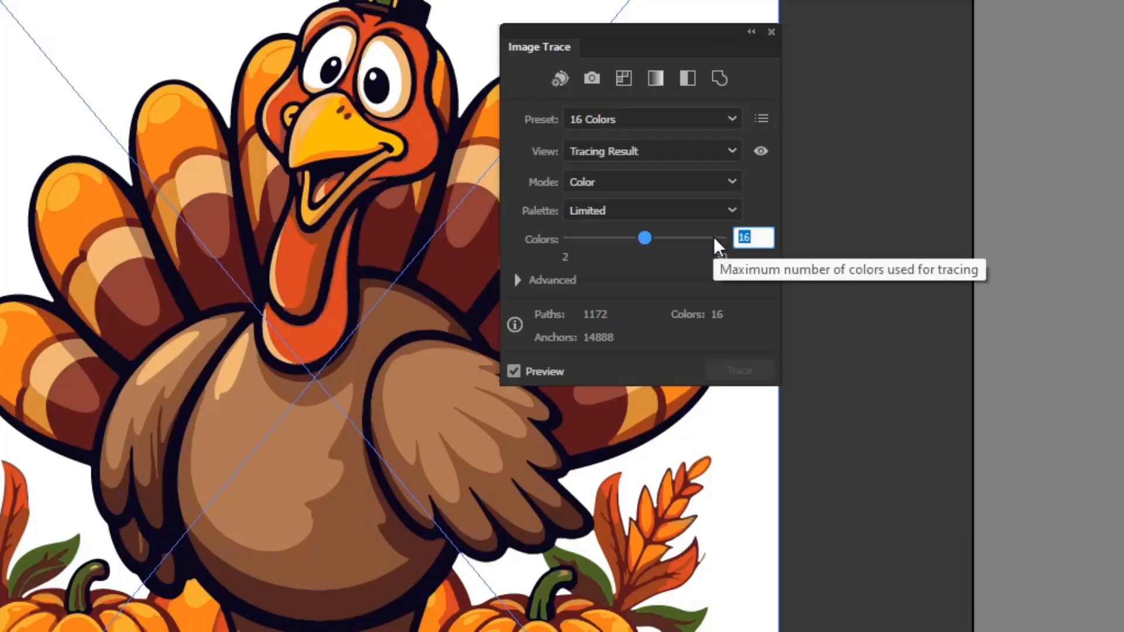
text(25)
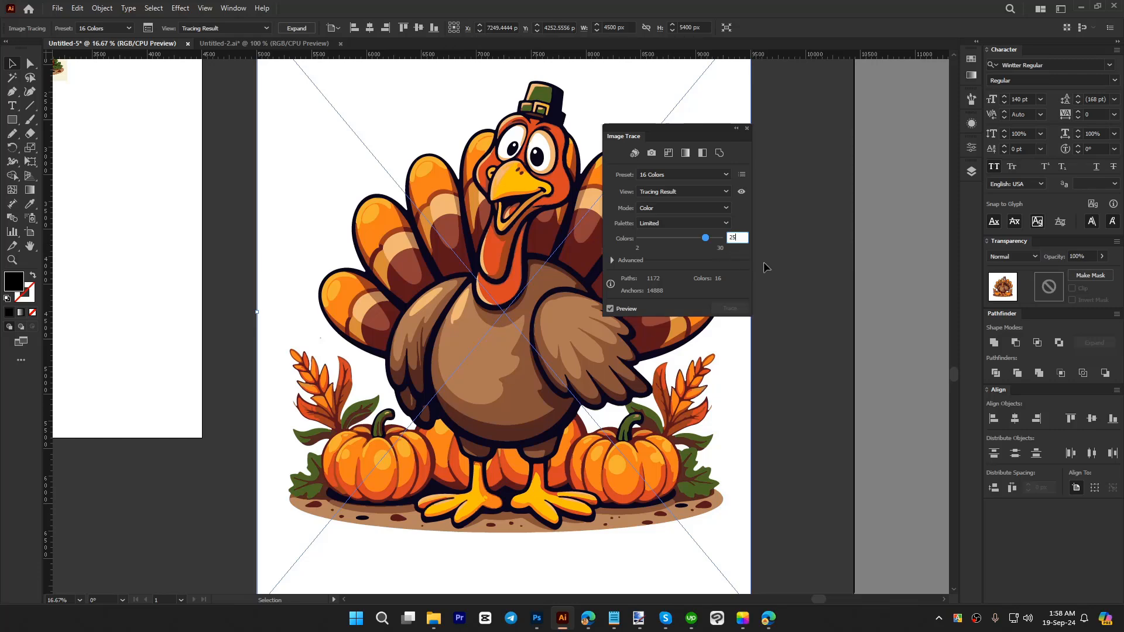
key(Return)
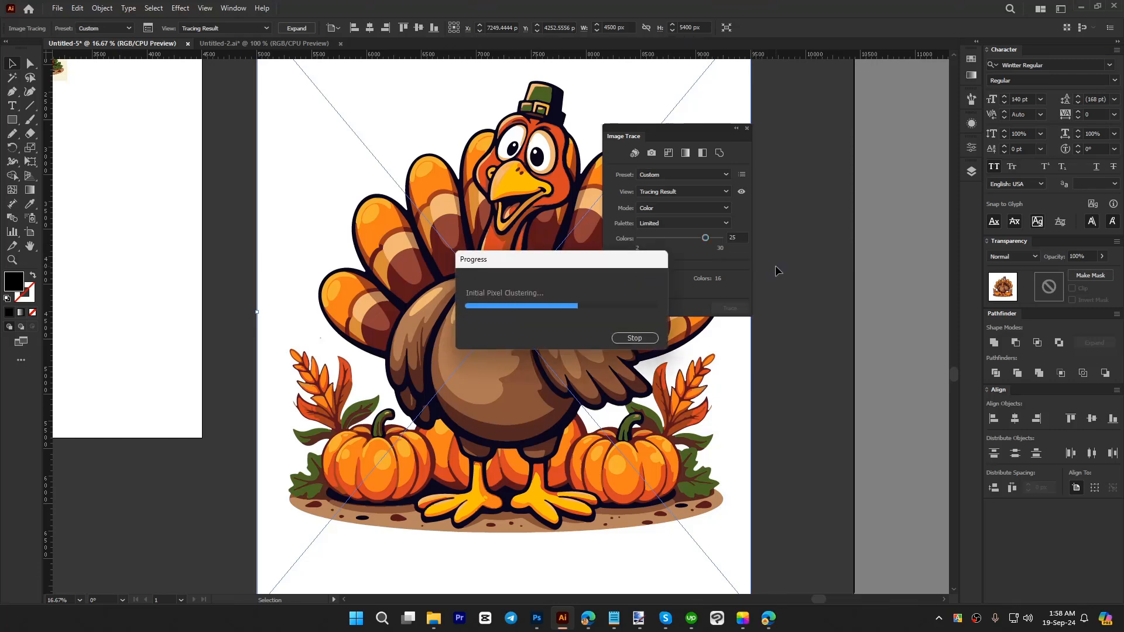
click(747, 129)
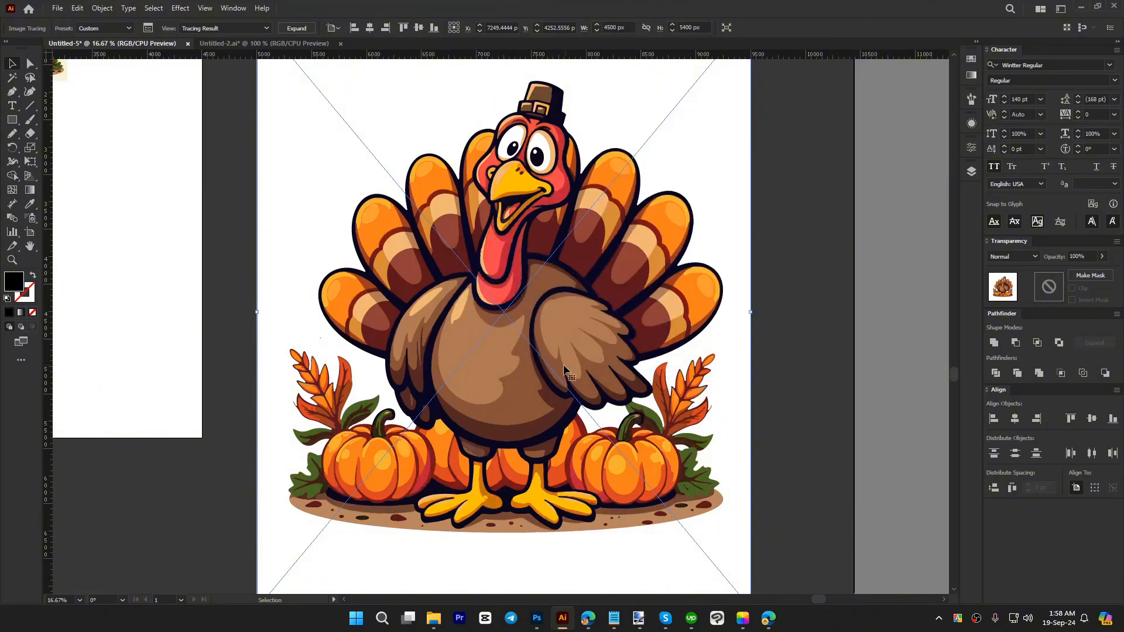
Step: Expand the 25-color turkey trace into editable vector paths and check its outlines
click(296, 28)
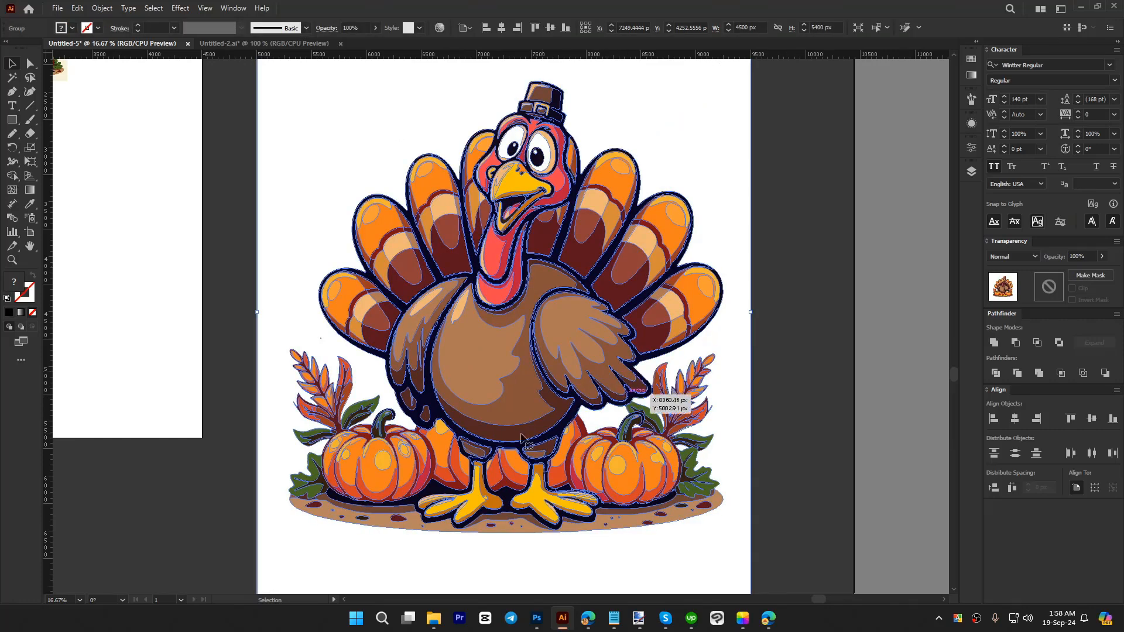
scroll(515, 215, up, 4)
scroll(515, 215, up, 2)
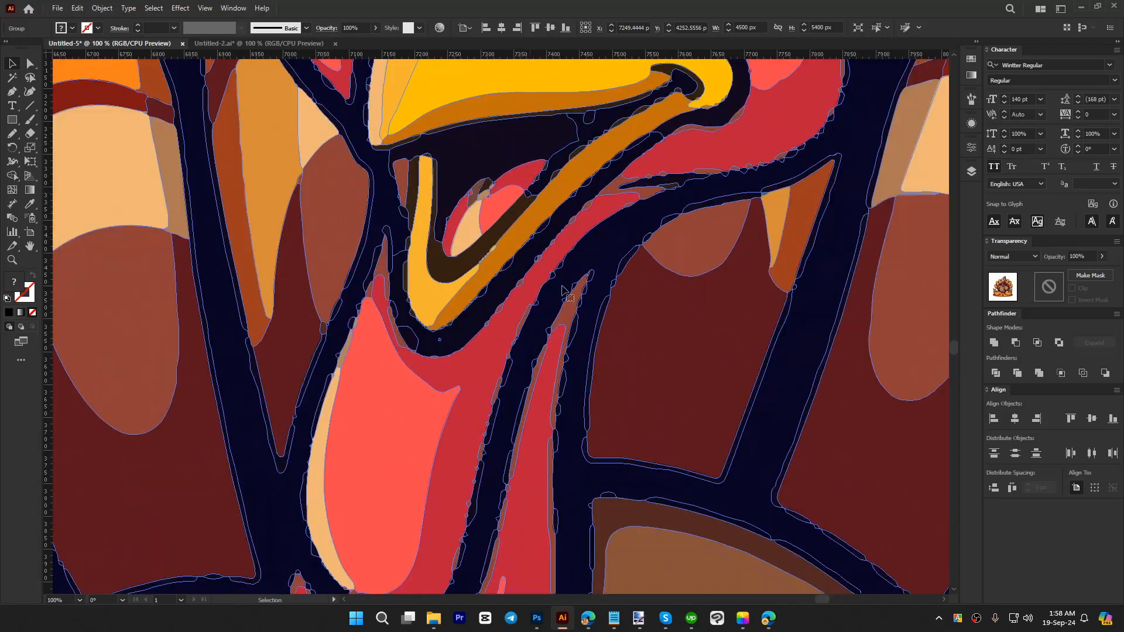
scroll(471, 195, down, 4)
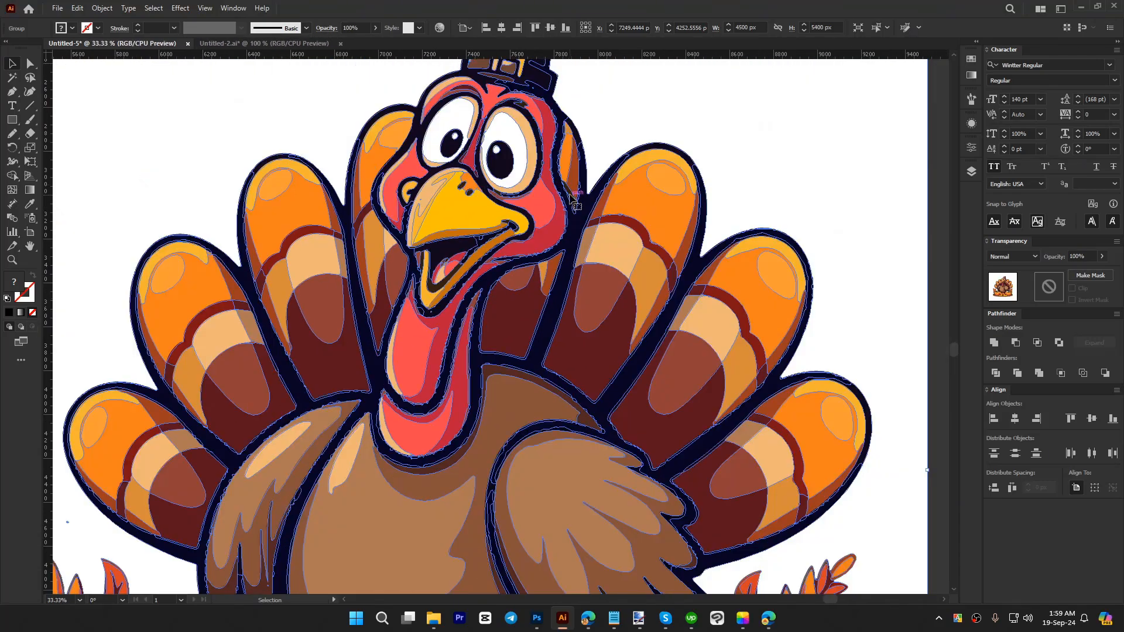
scroll(520, 250, down, 2)
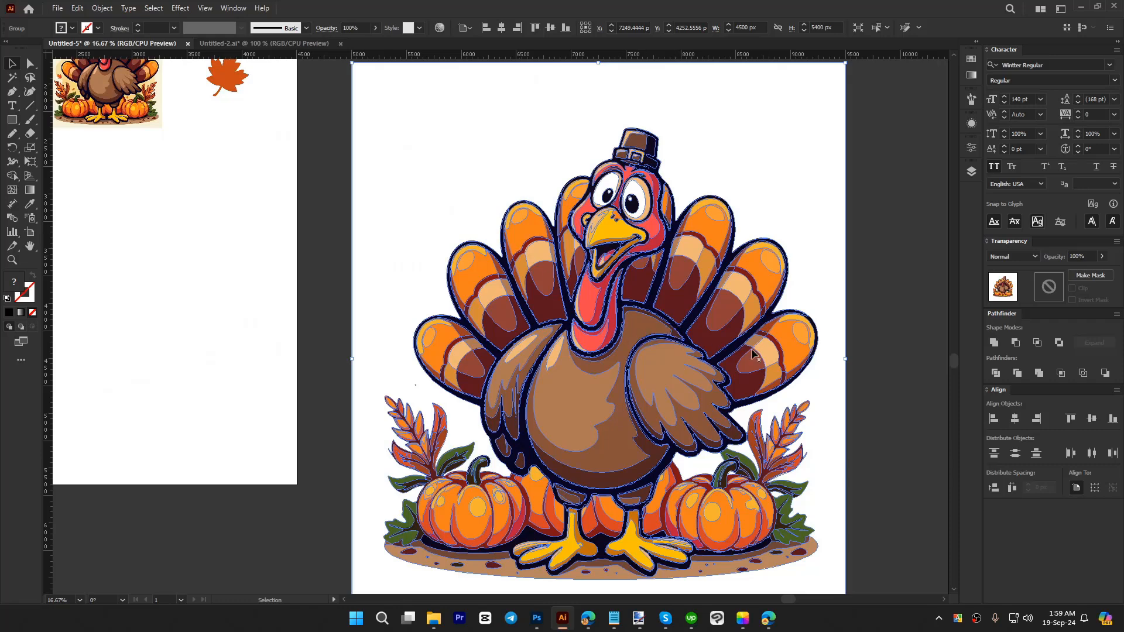
drag(850, 374, 730, 361)
click(780, 393)
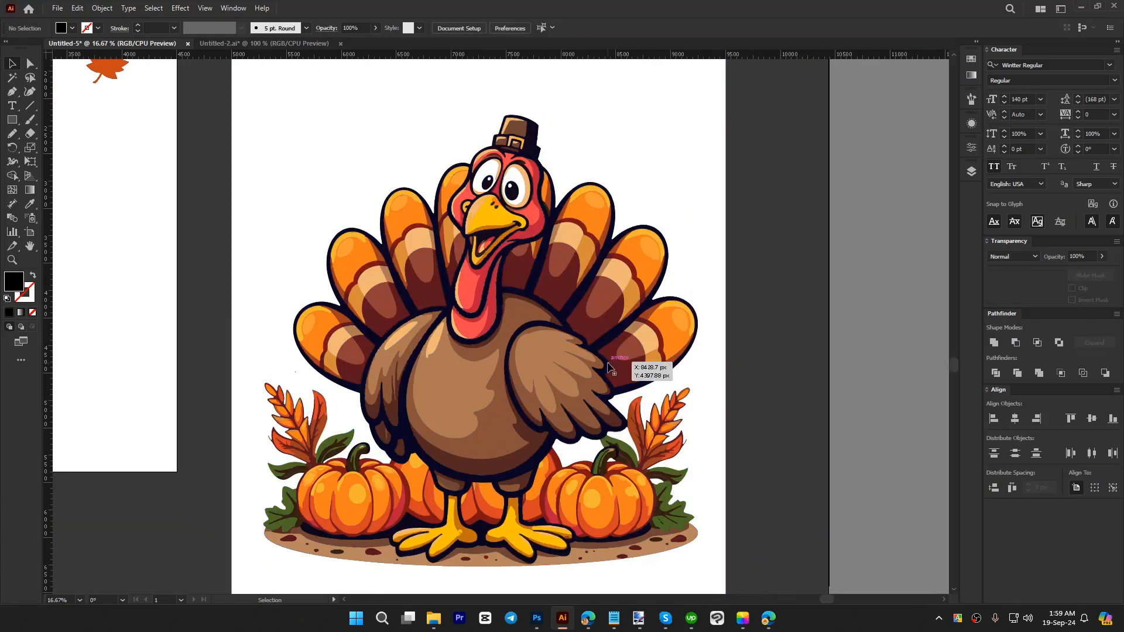
Step: Isolate the expanded turkey group and delete the large white background shape behind it
click(702, 404)
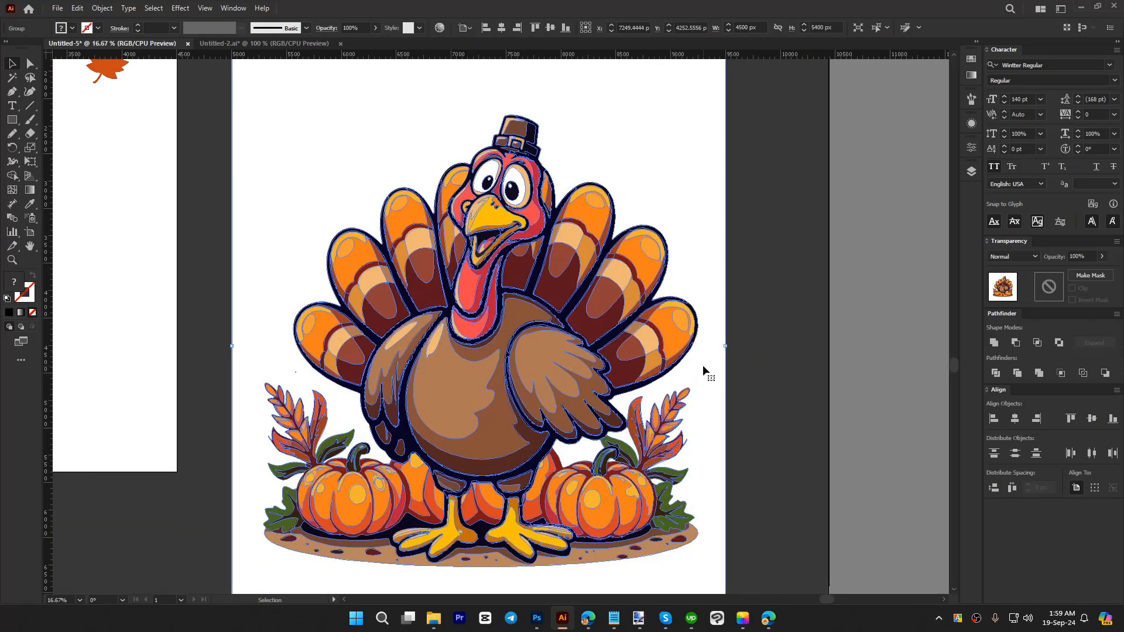
double_click(704, 370)
click(706, 372)
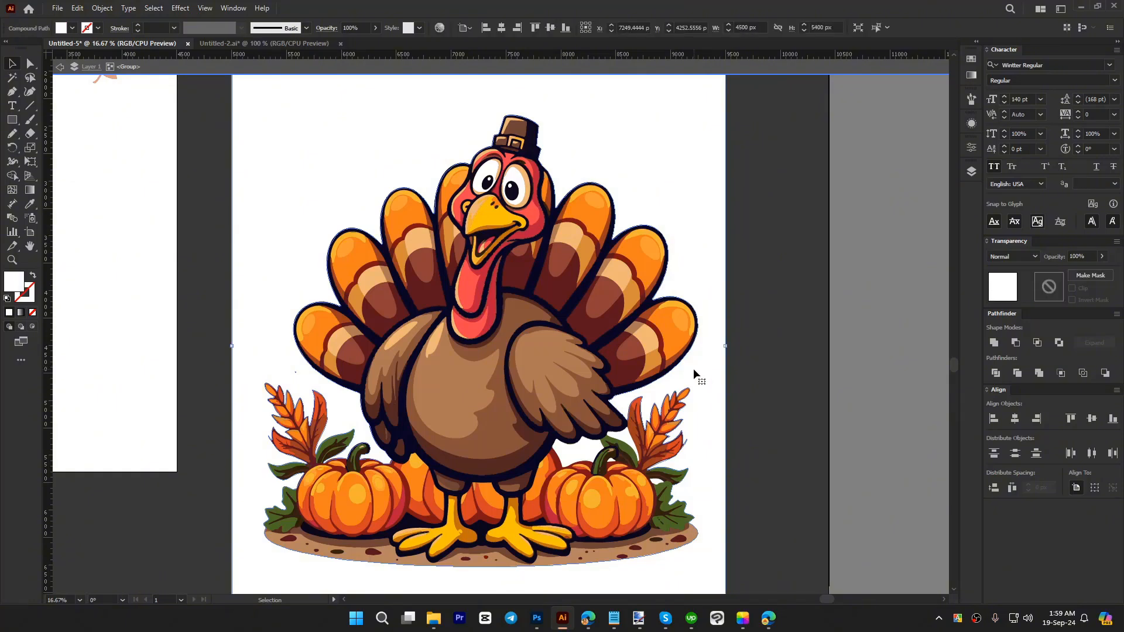
drag(698, 376, 715, 321)
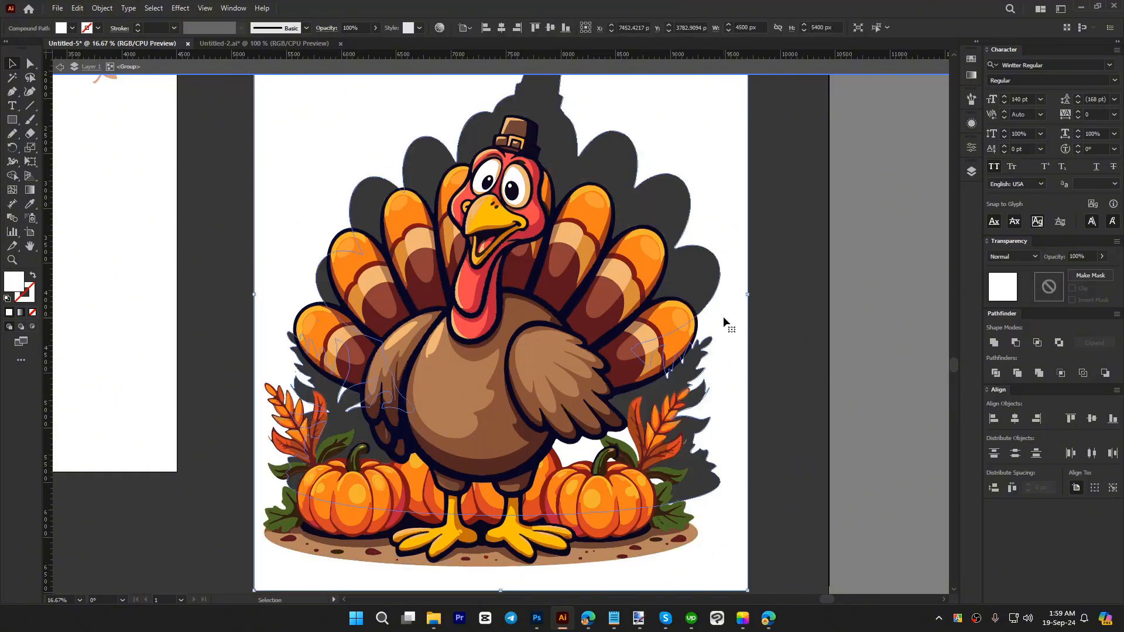
key(Delete)
Step: Delete the leftover white patches between the turkey's wing and the right pumpkin and beside that pumpkin's leaves
scroll(696, 486, up, 2)
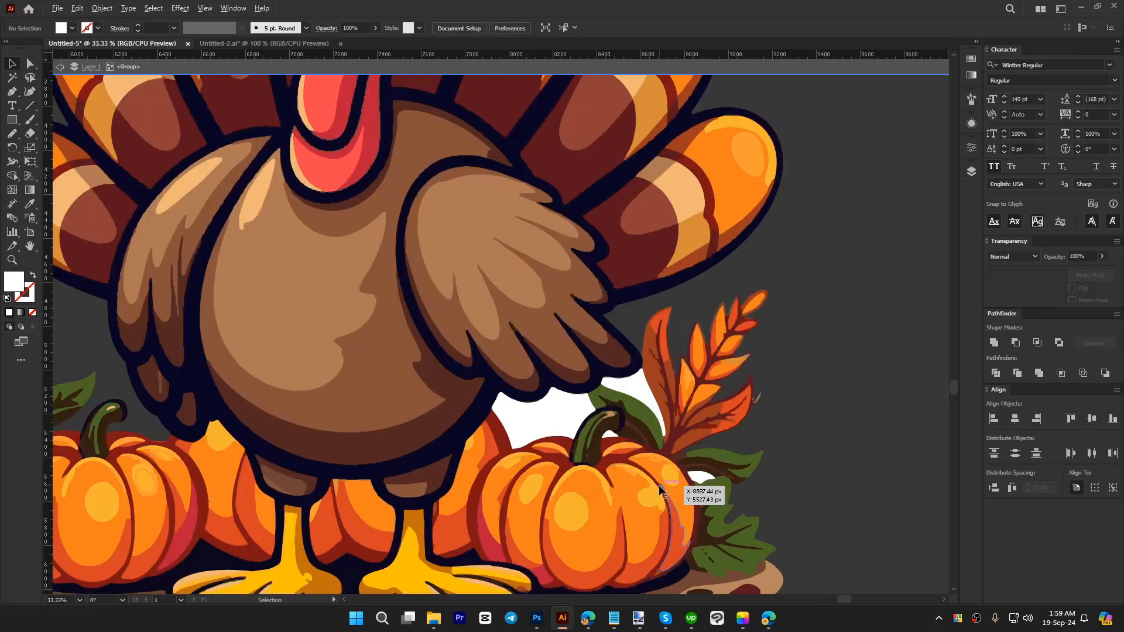
click(633, 375)
click(552, 420)
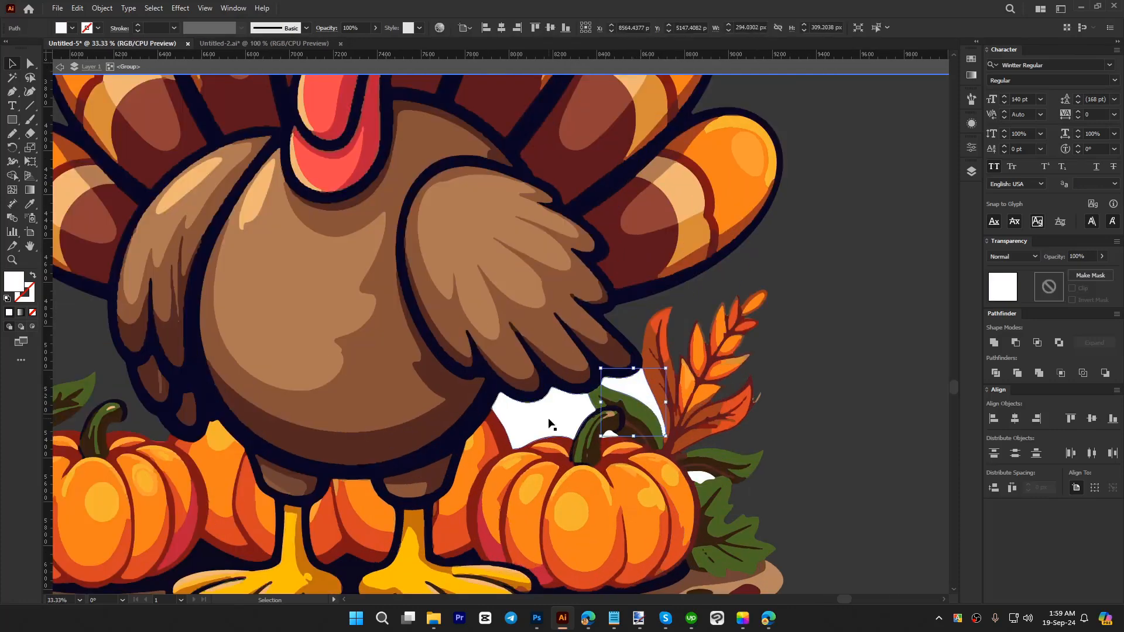
scroll(701, 486, up, 1)
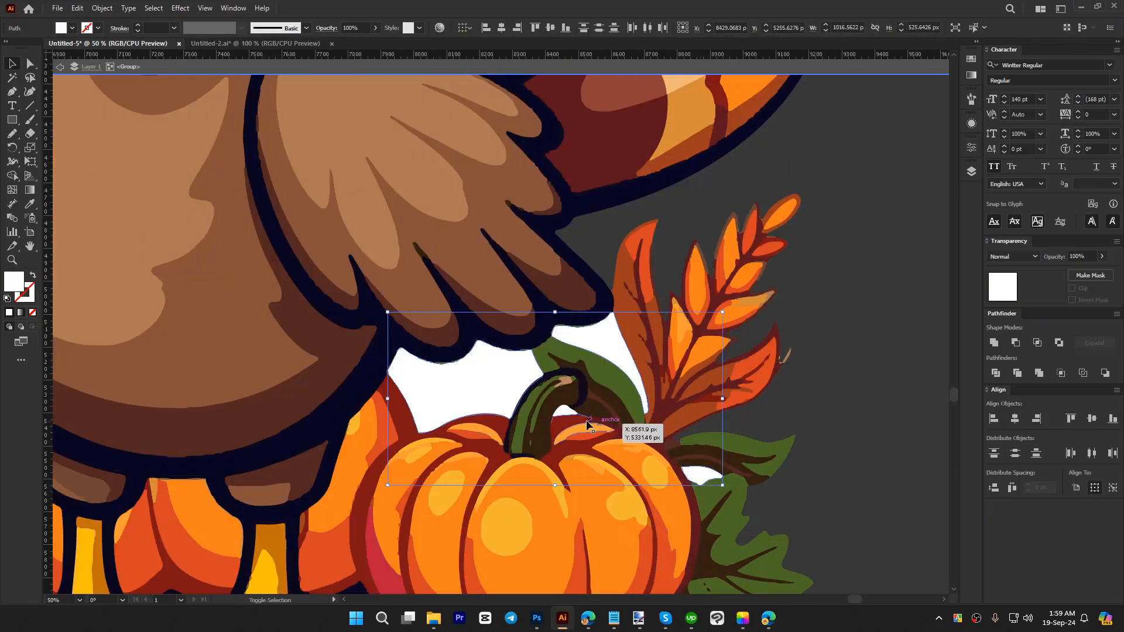
key(Delete)
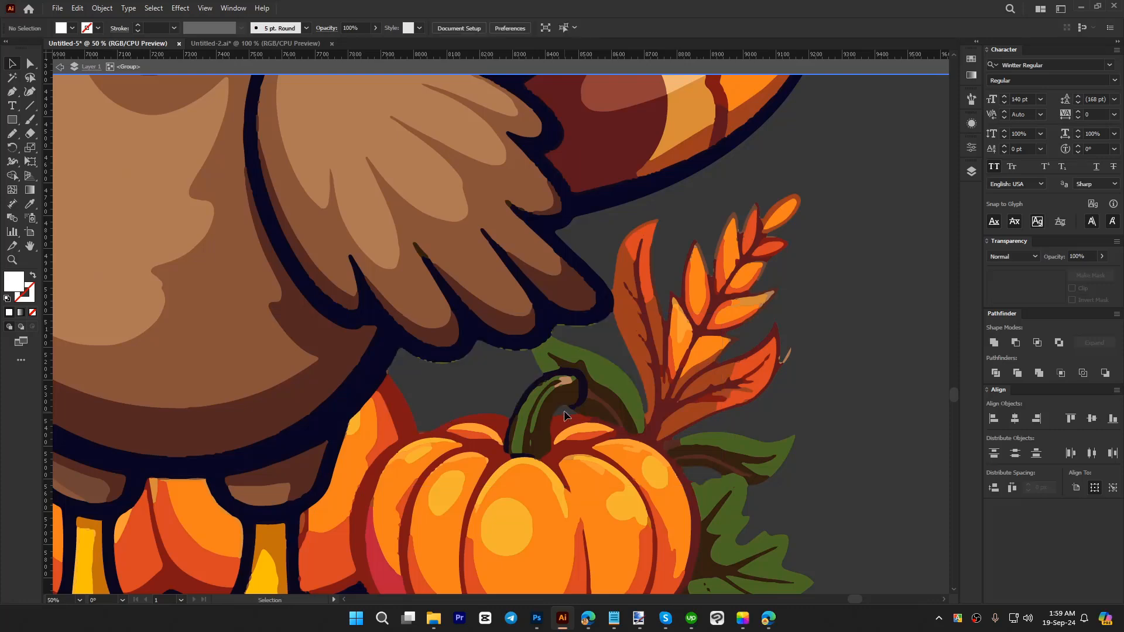
Step: Remove the stray speck beside the turkey's lowest left tail feather
scroll(673, 429, down, 2)
drag(178, 308, 248, 342)
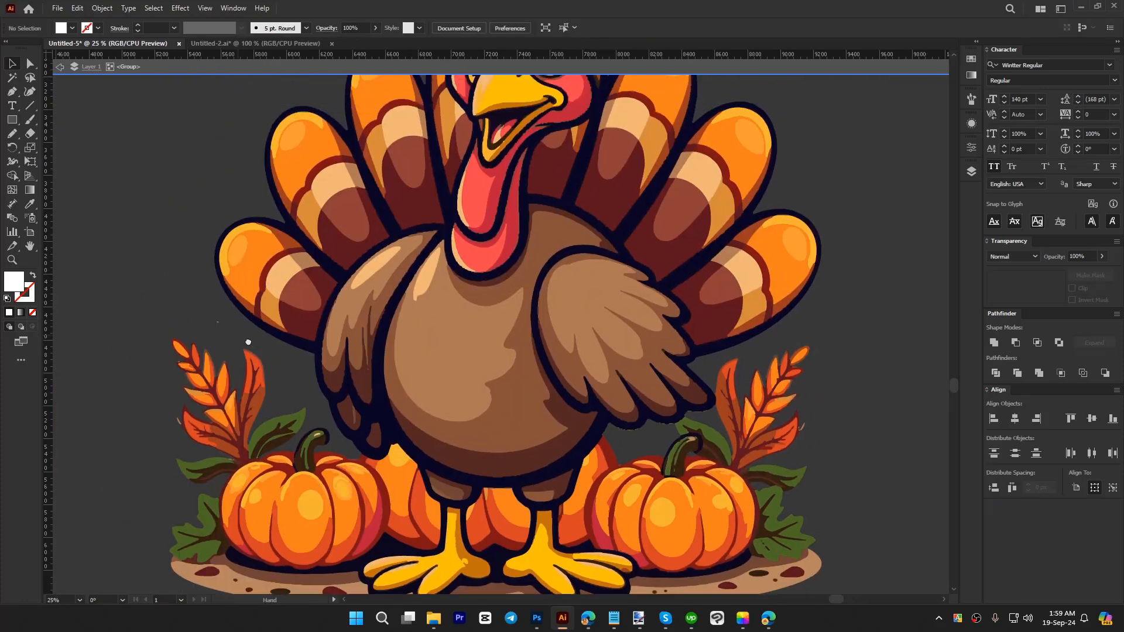
click(245, 338)
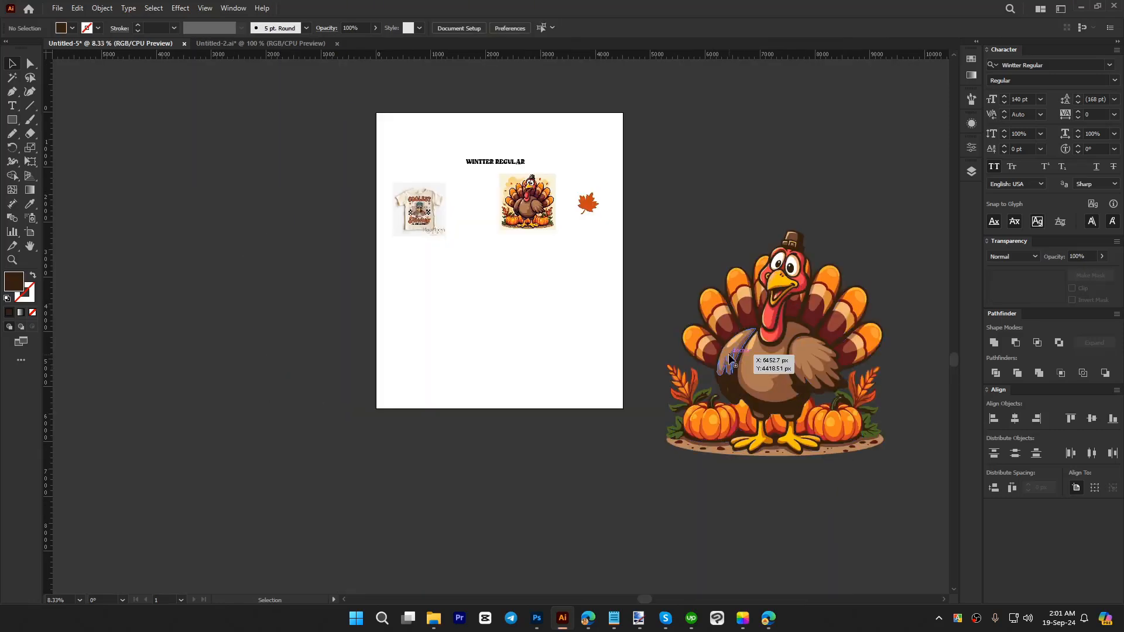
Step: Scale the vector turkey group down to about 993 px wide and place it in the artboard's lower middle
click(780, 356)
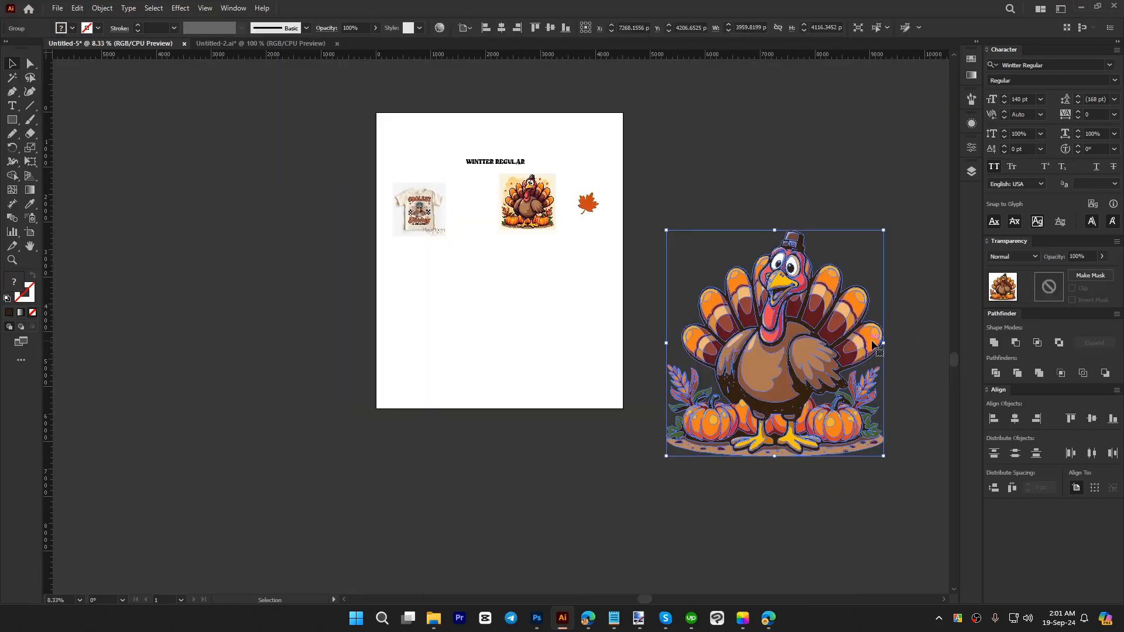
drag(883, 343, 508, 335)
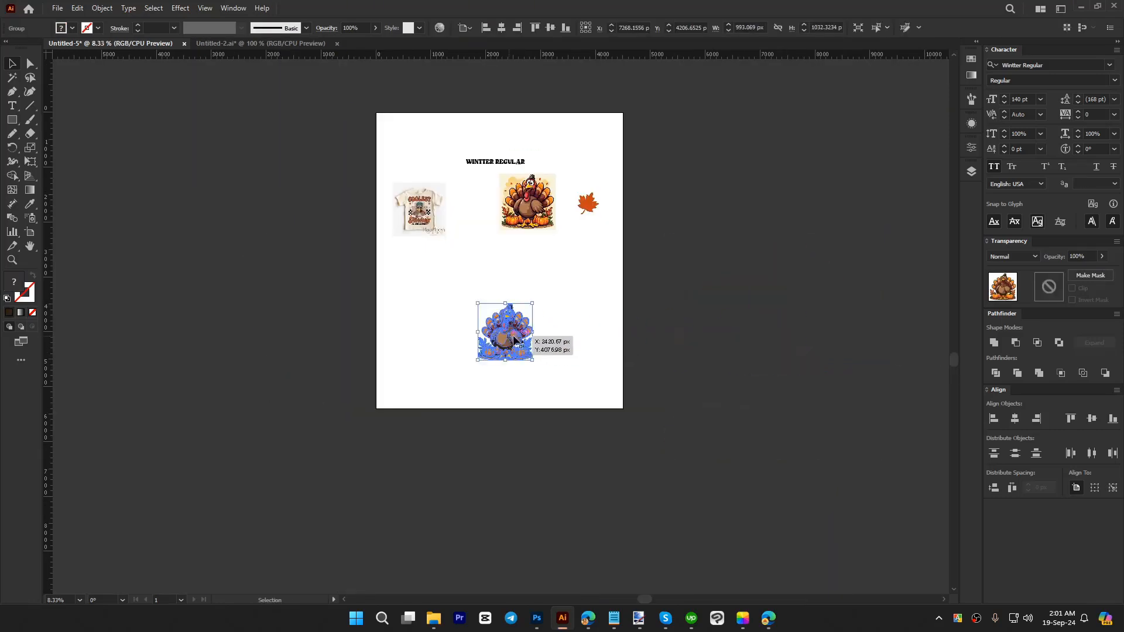
key(ctrl+shift+a)
Step: Isolate the turkey group and delete the tan ground ellipse beneath the feet and pumpkins
scroll(504, 341, up, 3)
scroll(673, 367, down, 1)
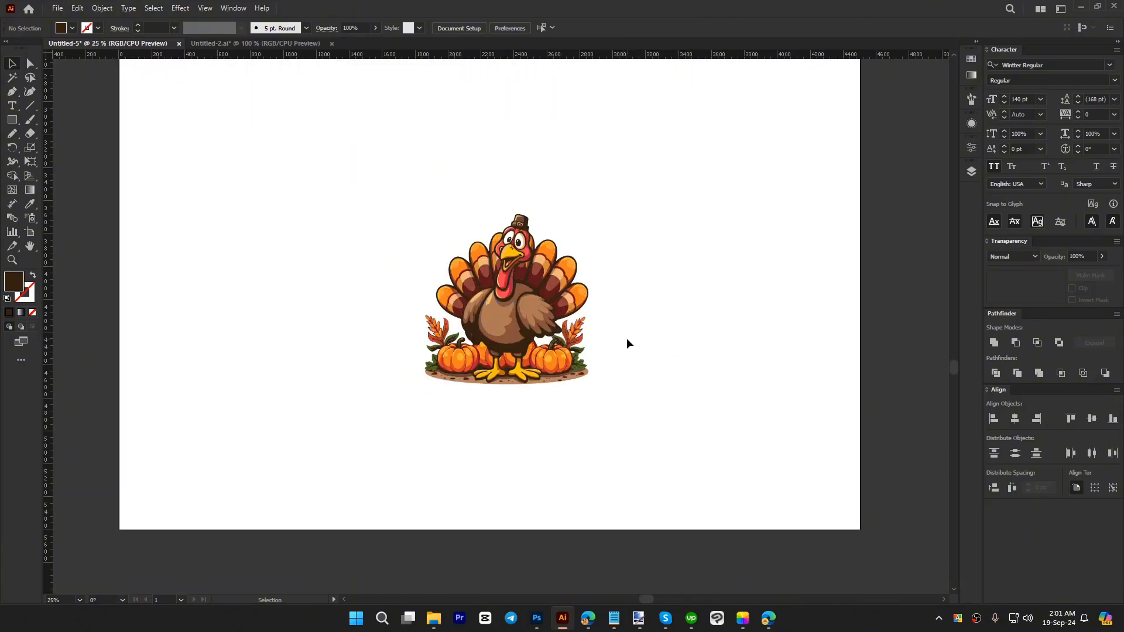
scroll(557, 359, up, 3)
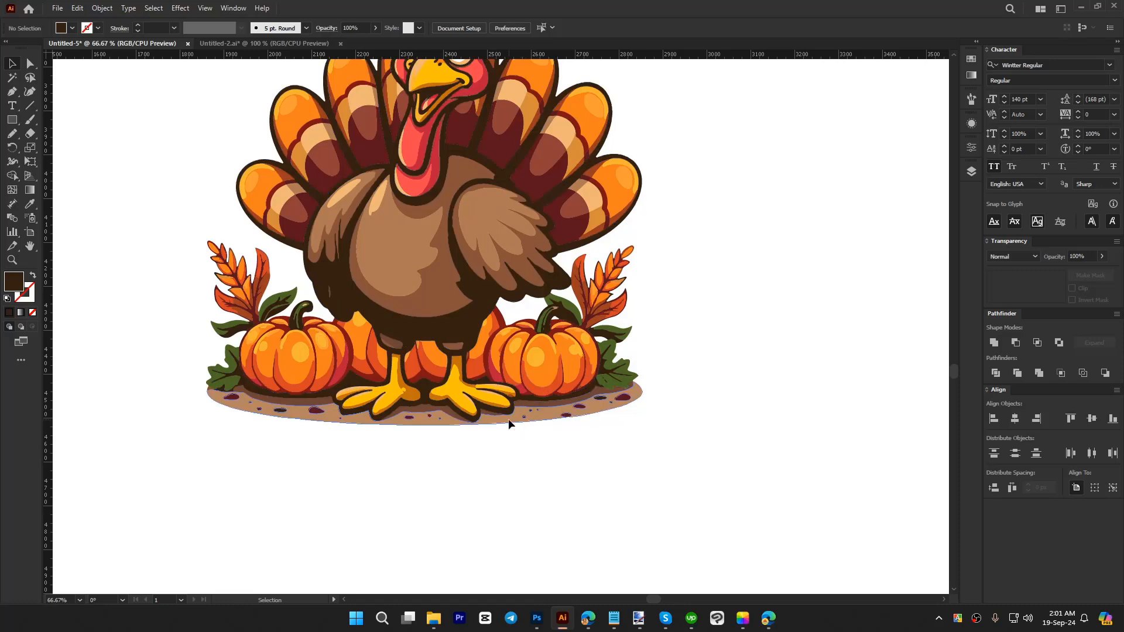
double_click(509, 419)
click(508, 419)
key(Delete)
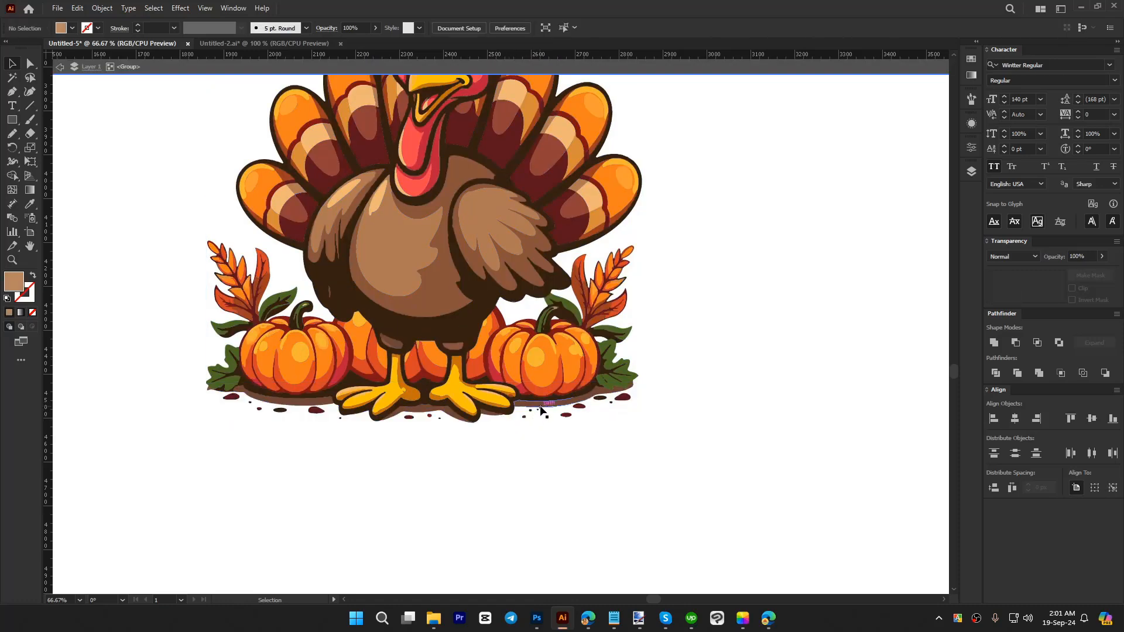
Step: Delete the brown ground shadow pieces beneath the turkey's feet and the pumpkins
click(482, 415)
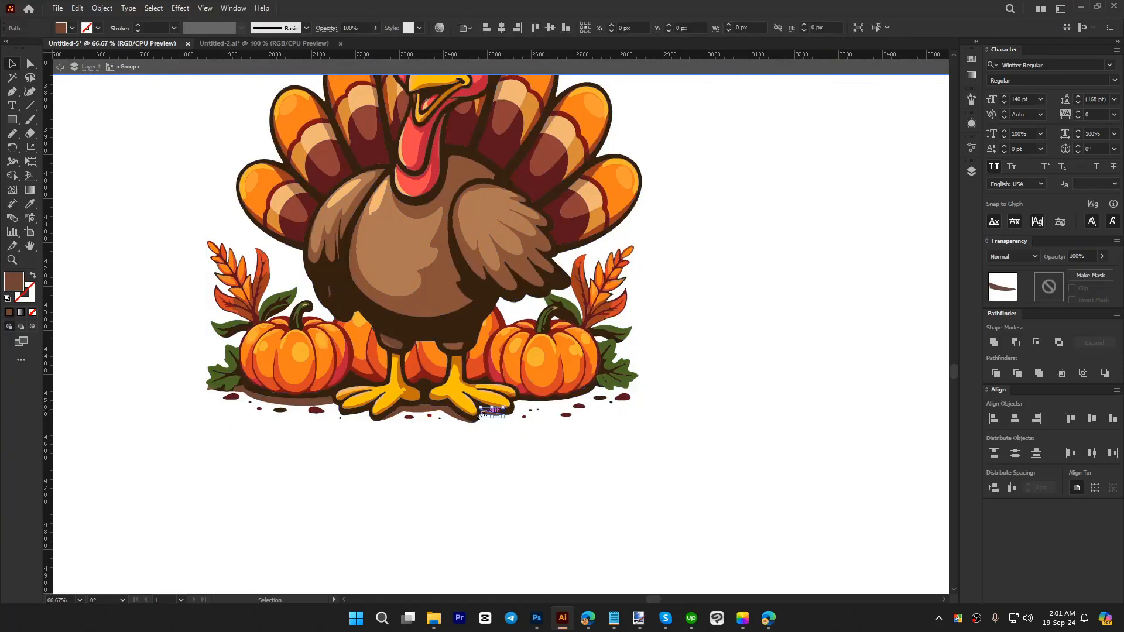
key(Delete)
click(451, 413)
key(Delete)
click(305, 403)
key(Delete)
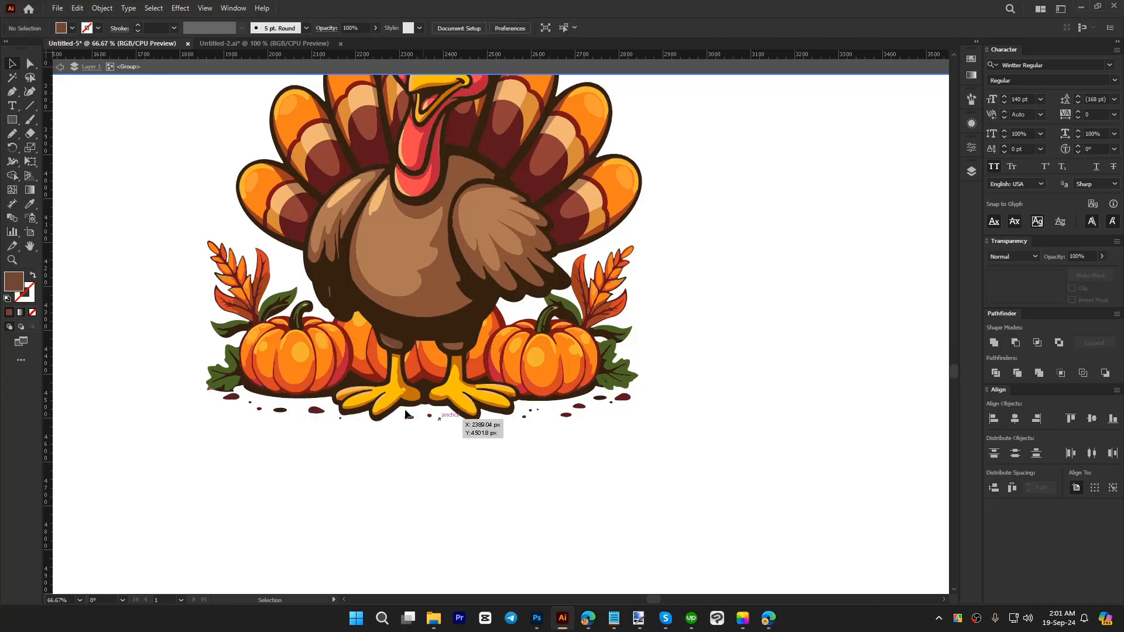
Step: Try to delete the selected dark artwork to clear the specks beneath the feet, and undo the deletion
key(ctrl+a)
key(Delete)
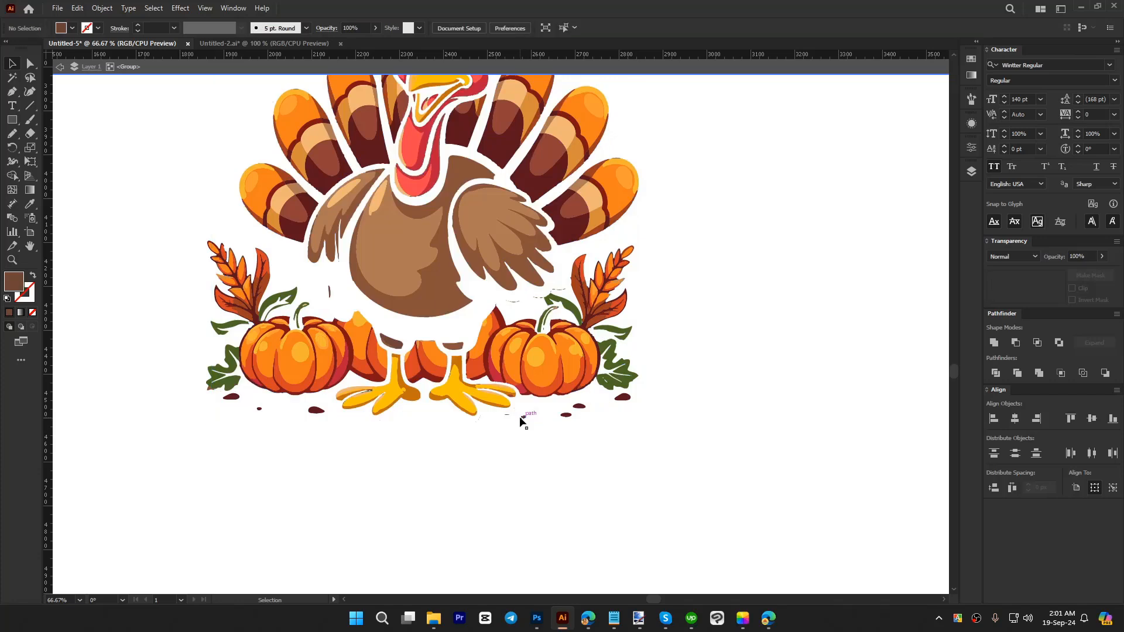
key(ctrl+z)
click(494, 445)
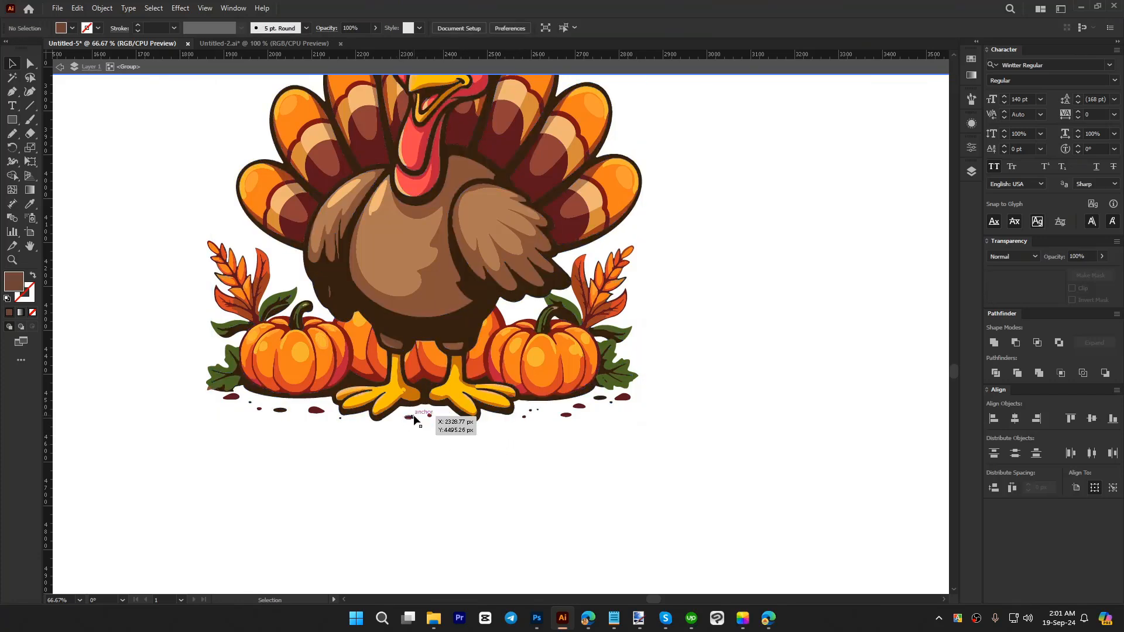
Step: Remove the small specks between the turkey's feet and the maroon speck just beside its right foot
mouse_move(441, 426)
mouse_down()
mouse_move(431, 419)
mouse_move(458, 419)
mouse_up()
key(shift+e)
scroll(429, 423, up, 1)
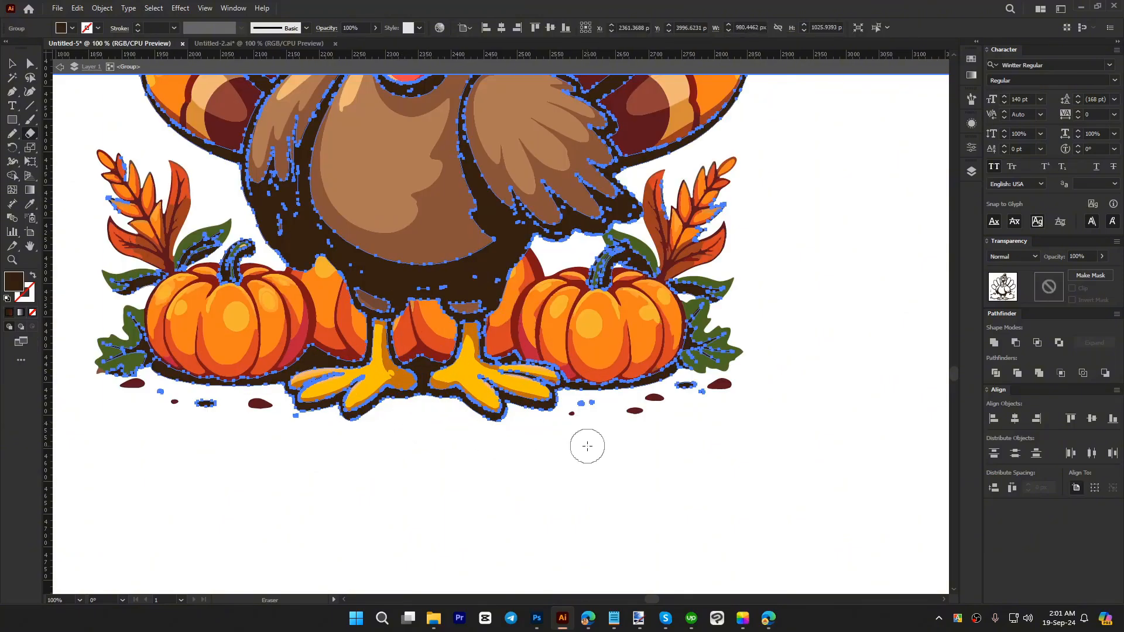
key(v)
click(587, 445)
drag(568, 428, 568, 409)
Step: Try a diagonal Eraser stroke across the right pumpkin and the turkey's foot, and undo it
key(shift+e)
drag(630, 274, 449, 417)
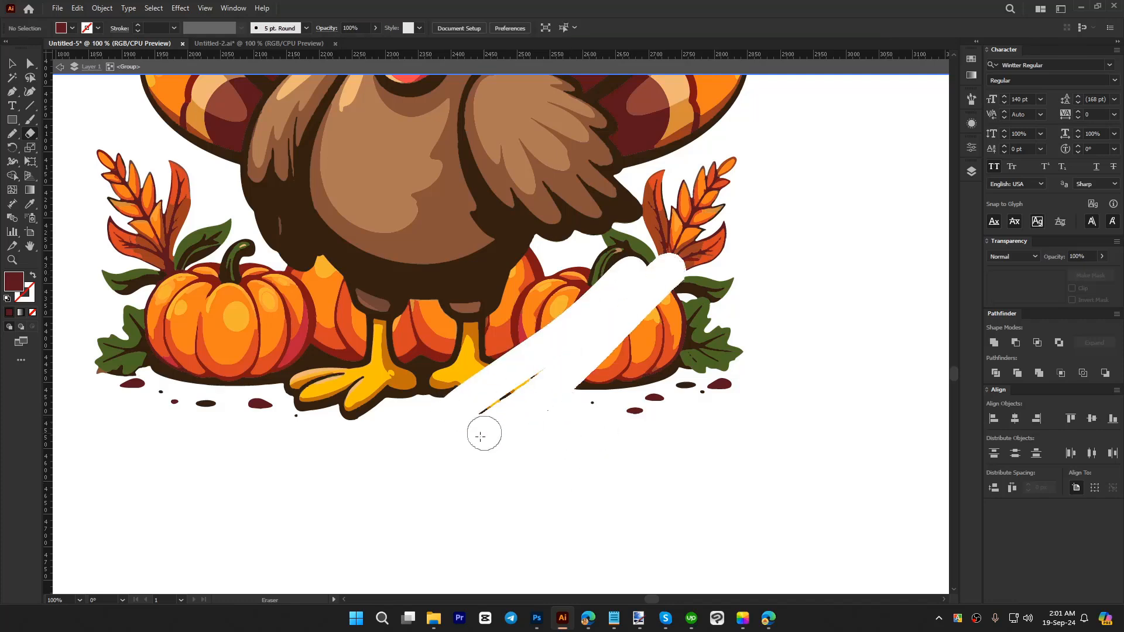
key(v)
key(ctrl+z)
key(ctrl+z)
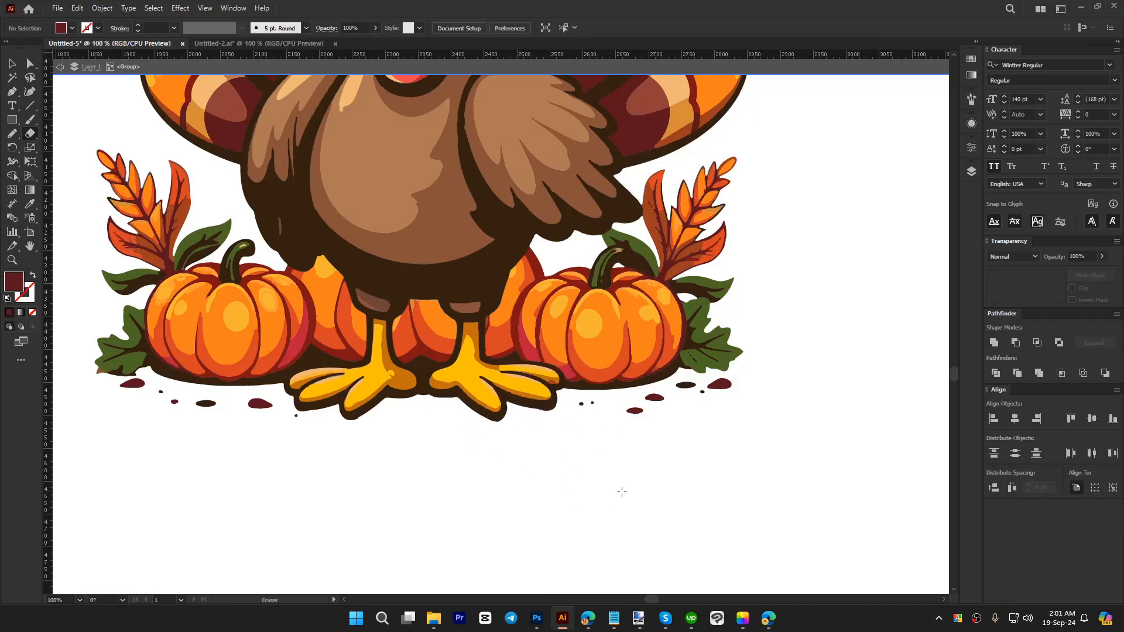
Step: Erase the remaining ground specks beneath the right and left pumpkins with nothing selected
key(v)
mouse_move(756, 445)
mouse_down()
mouse_move(572, 396)
mouse_move(582, 411)
mouse_up()
key(shift+e)
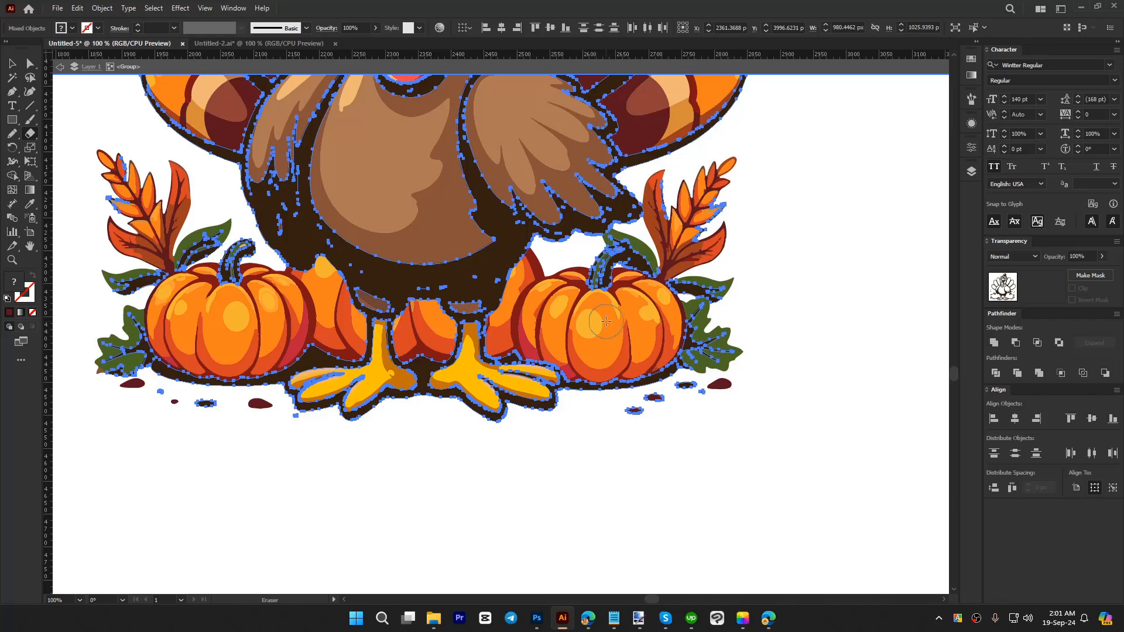
drag(578, 322, 639, 330)
key(v)
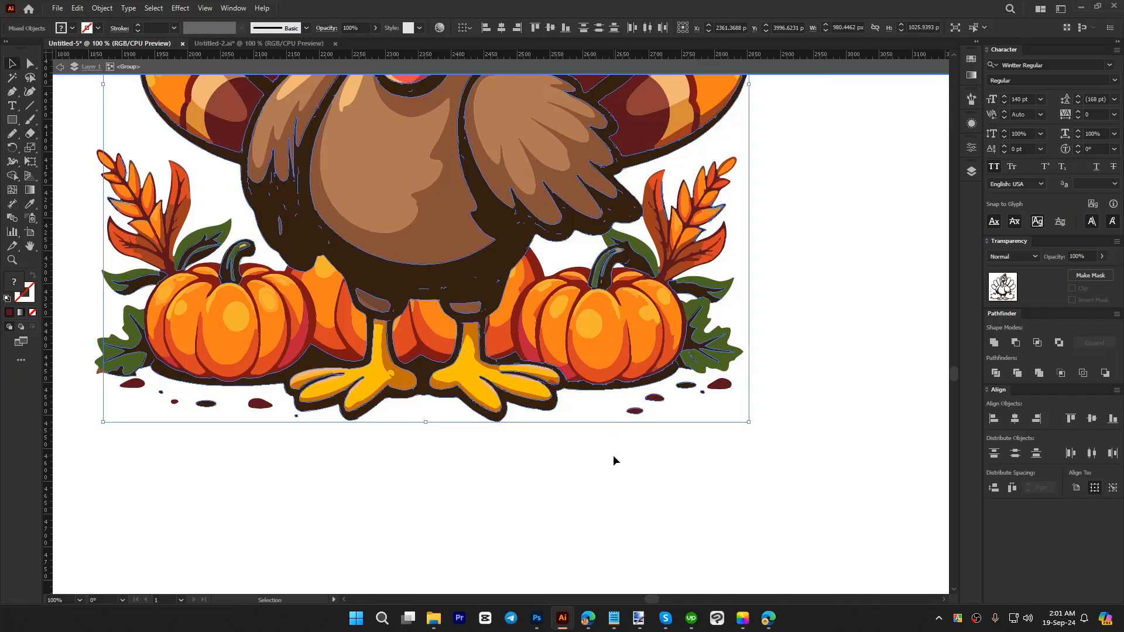
click(598, 455)
key(shift+e)
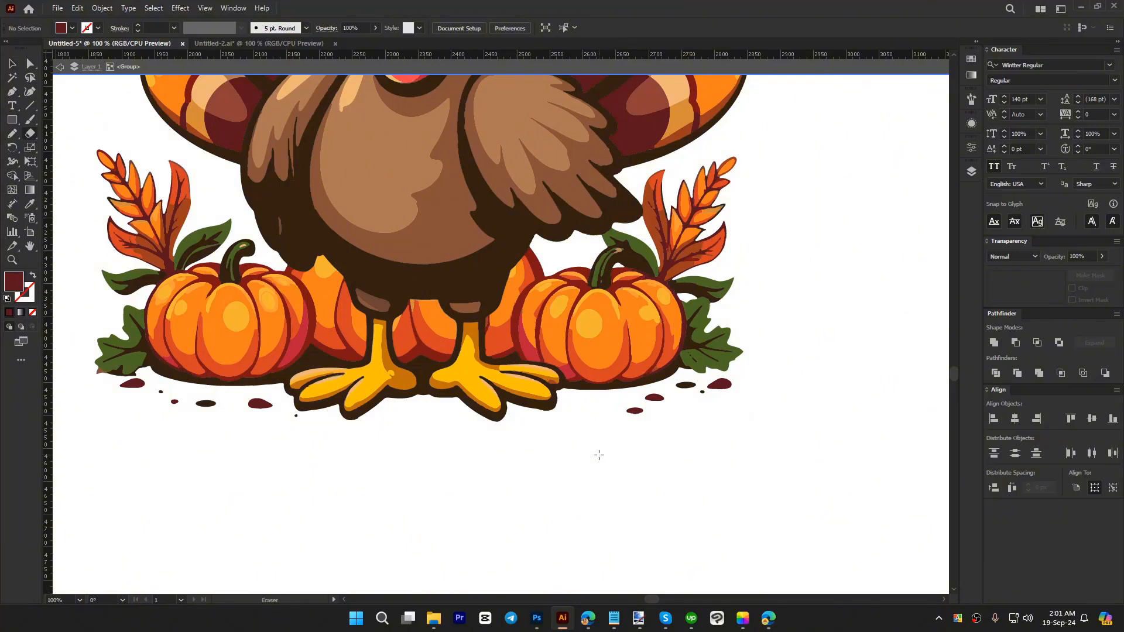
mouse_move(599, 454)
mouse_down()
mouse_move(629, 420)
mouse_move(737, 388)
mouse_up()
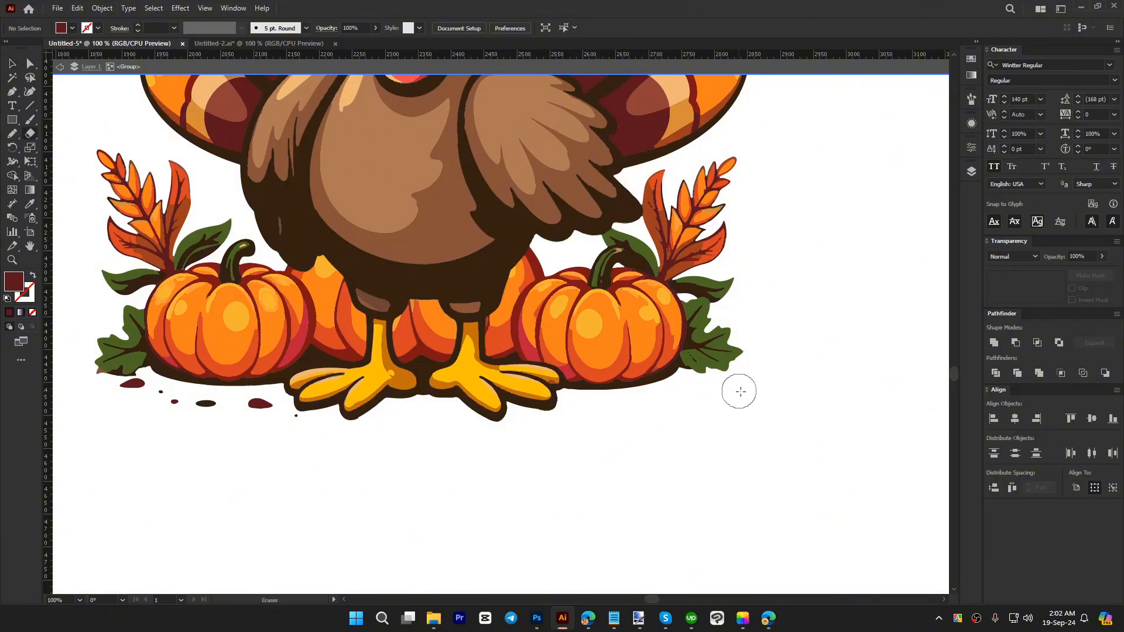
mouse_move(269, 424)
mouse_down()
mouse_move(243, 406)
mouse_move(142, 394)
mouse_move(125, 394)
mouse_move(123, 406)
mouse_move(75, 373)
mouse_up()
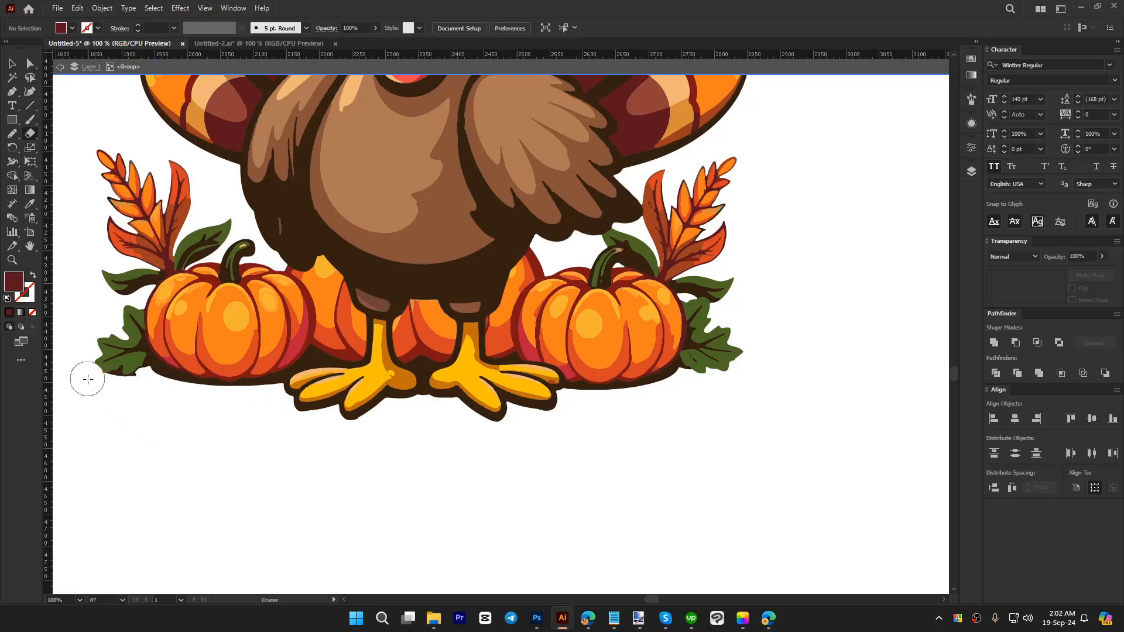
Step: Try an Eraser stroke diagonally across the turkey's belly, and undo it
drag(337, 133, 525, 338)
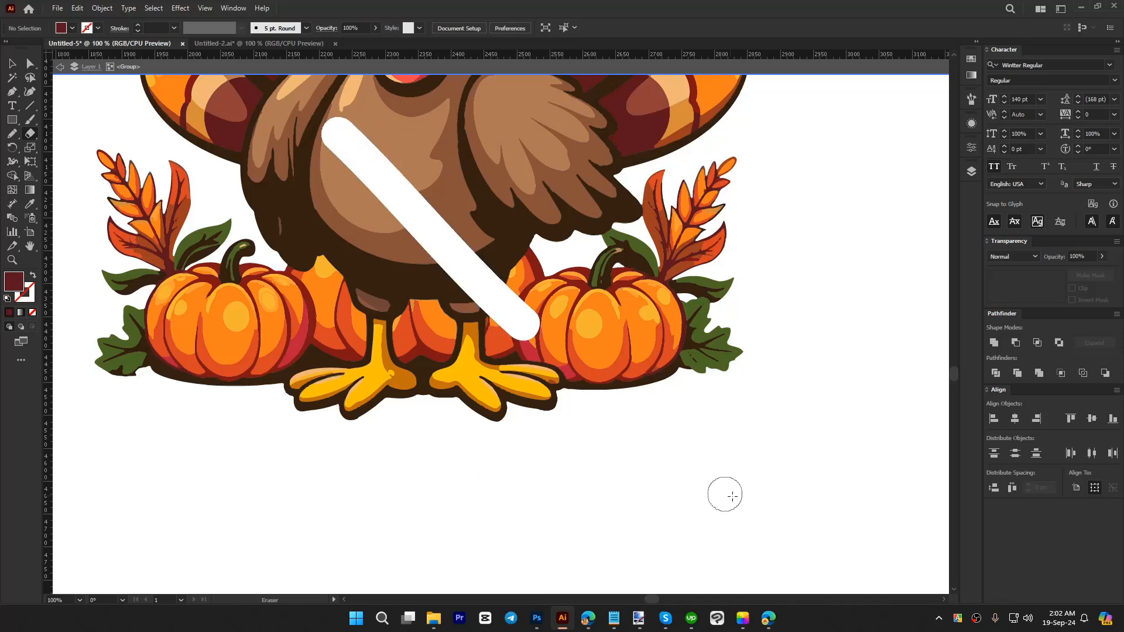
key(ctrl+z)
alt+scroll(563, 495, down, 1)
key(v)
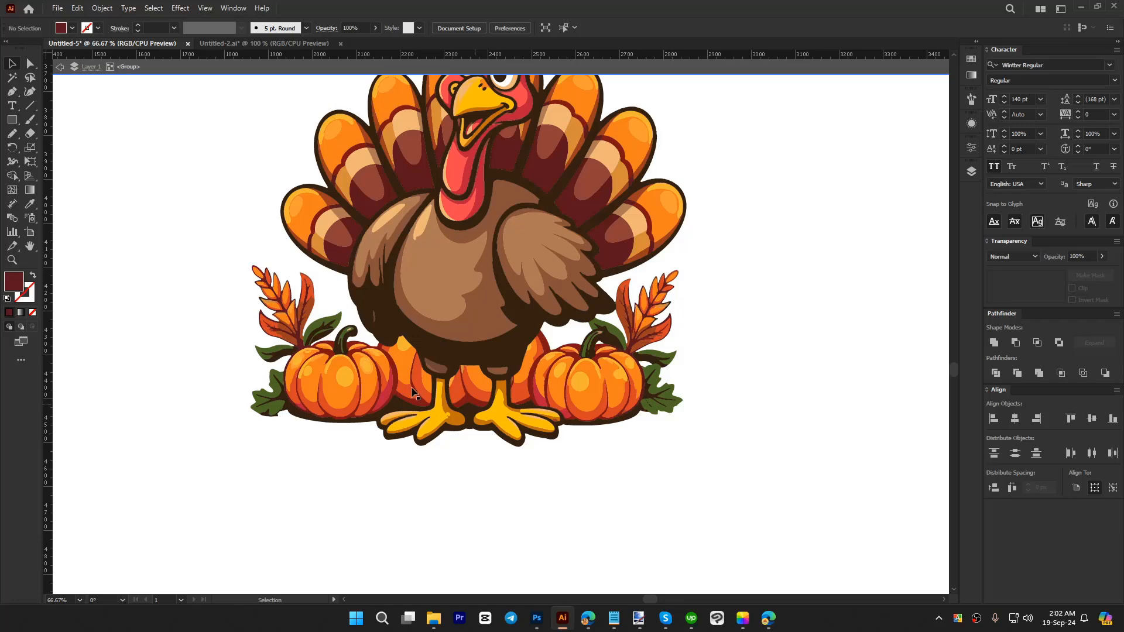
Step: Leave the turkey group's isolation and check the cleaned turkey as a whole
double_click(592, 472)
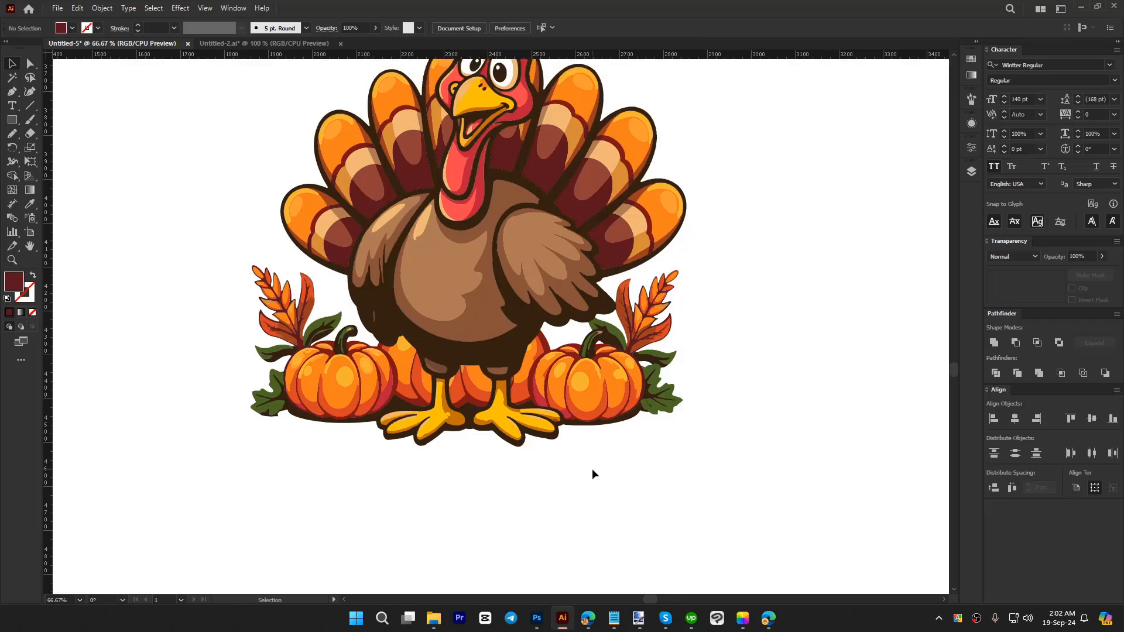
alt+scroll(516, 475, down, 2)
click(516, 369)
click(704, 418)
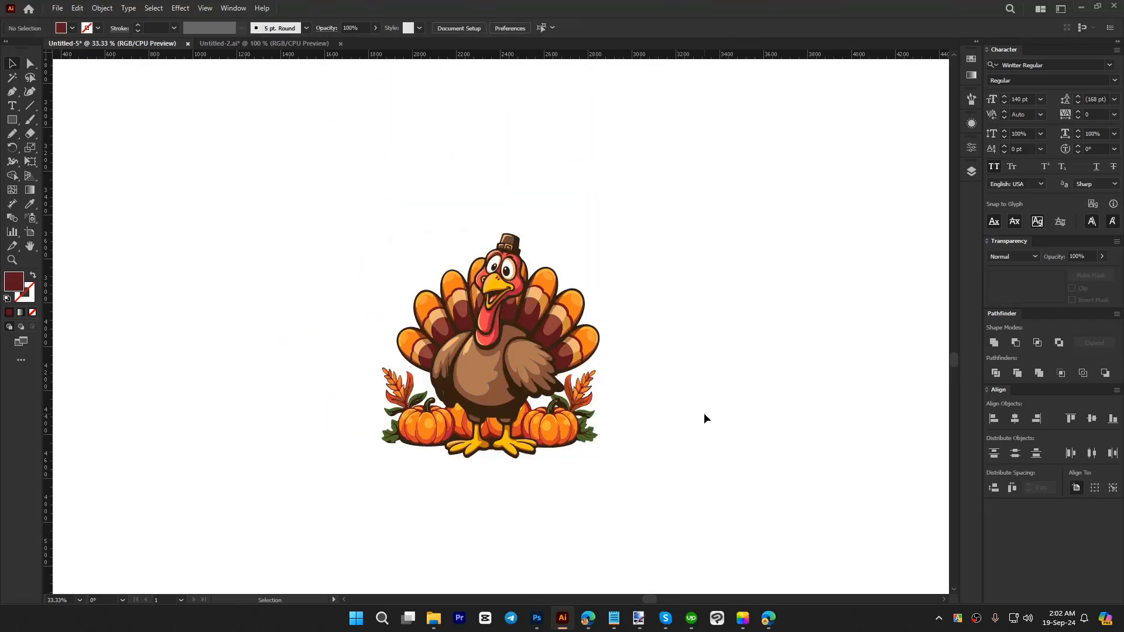
alt+scroll(639, 461, down, 1)
scroll(639, 461, up, 2)
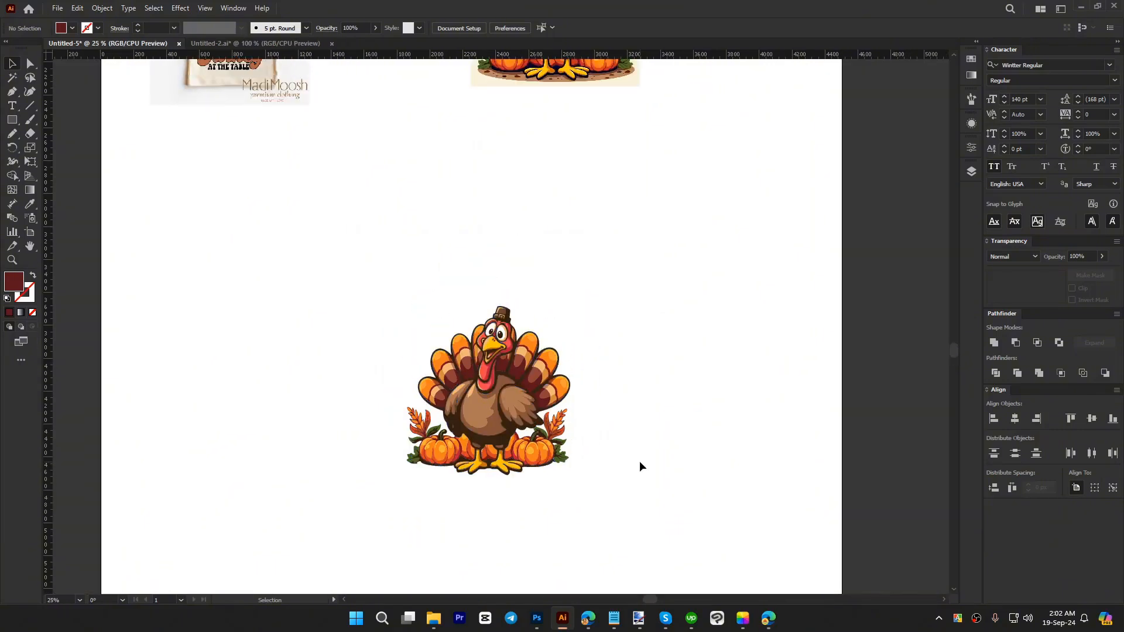
Step: Move the reference T-shirt image down beside the vector turkey and shift the turkey slightly up
scroll(690, 460, up, 1)
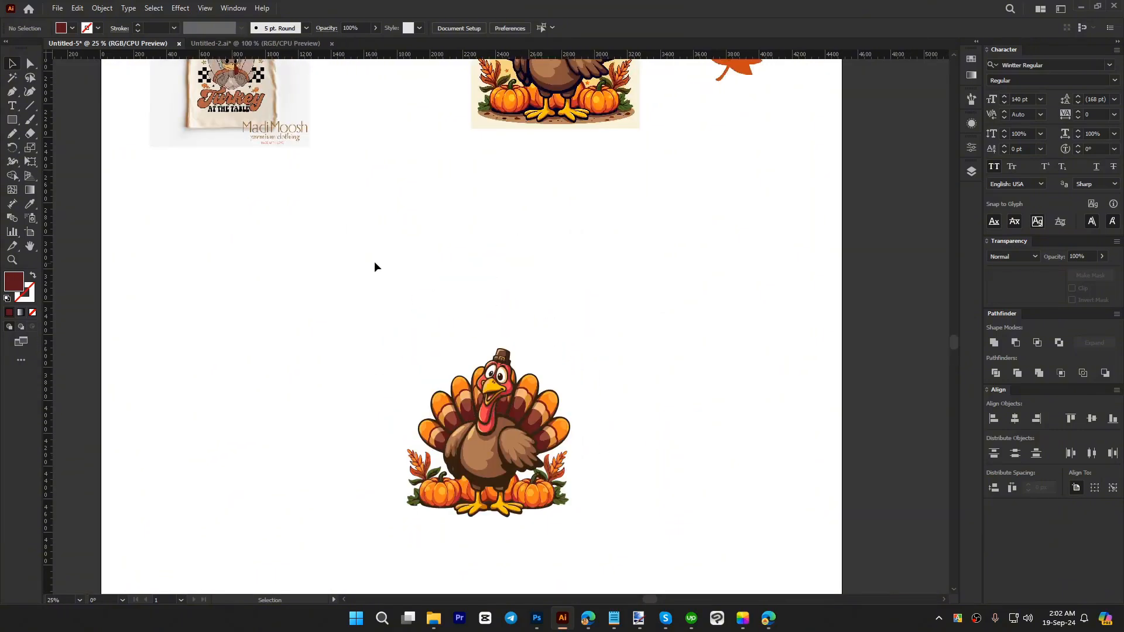
drag(249, 128, 252, 281)
click(516, 534)
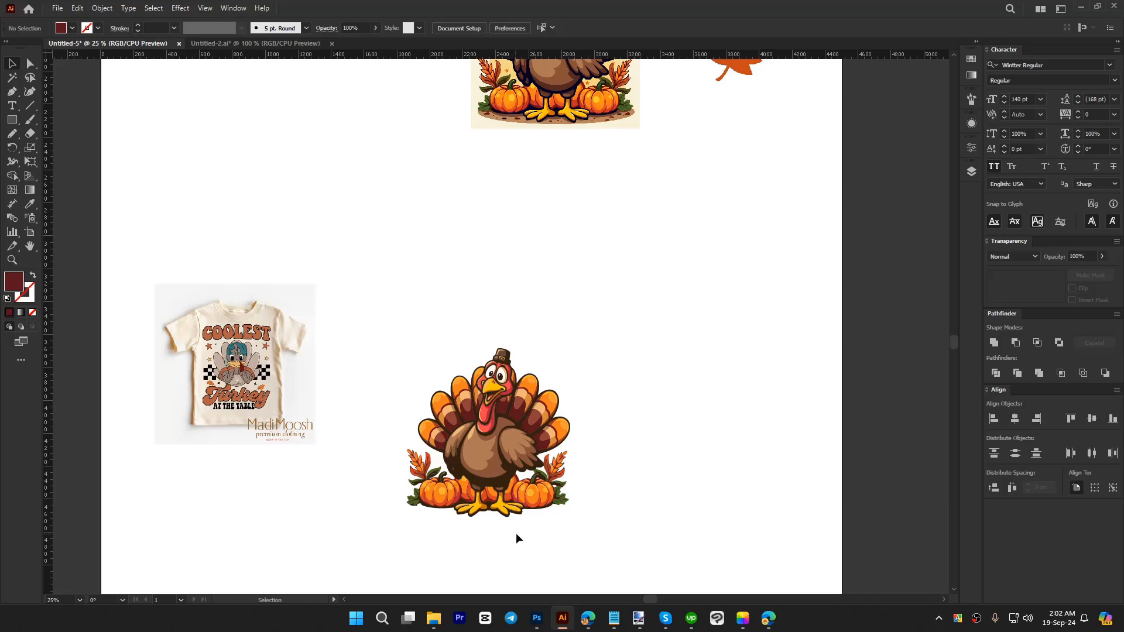
drag(499, 448, 495, 408)
click(680, 403)
alt+scroll(496, 436, up, 1)
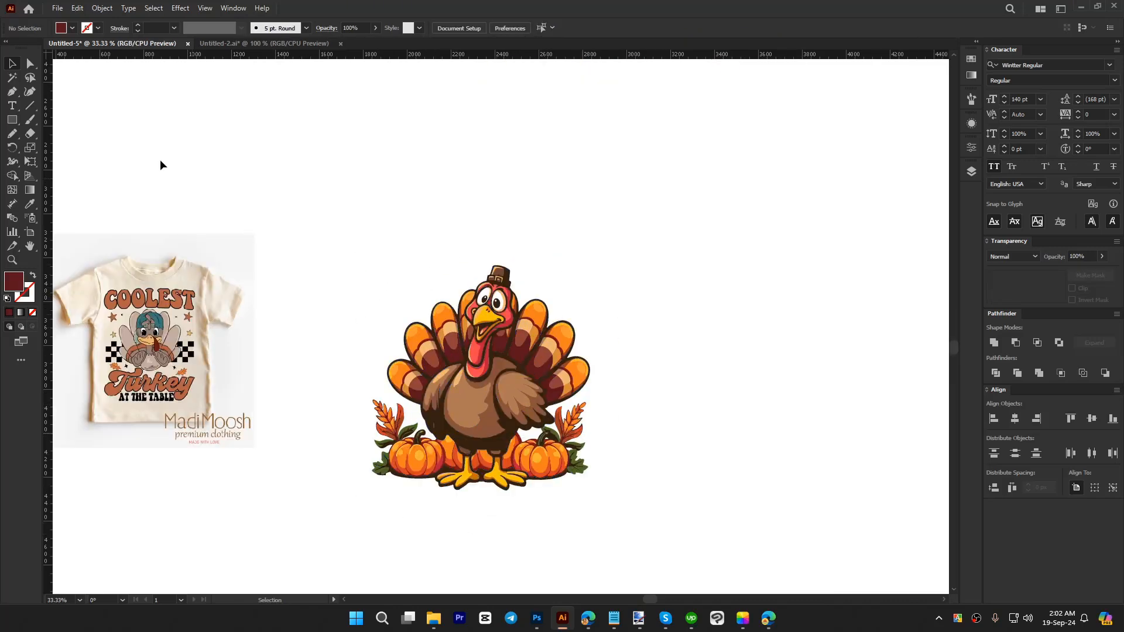
Step: Draw an ellipse about 1101 by 936 px around the turkey and swap its fill and stroke to leave an outline
drag(15, 120, 55, 146)
drag(372, 245, 612, 448)
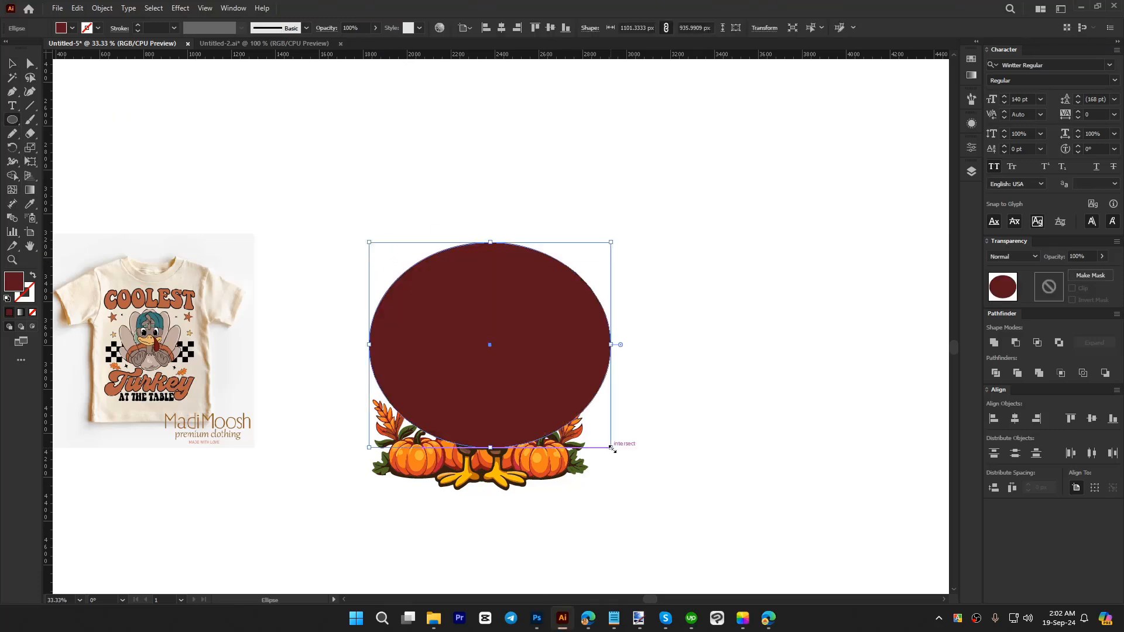
key(shift+x)
key(v)
click(654, 443)
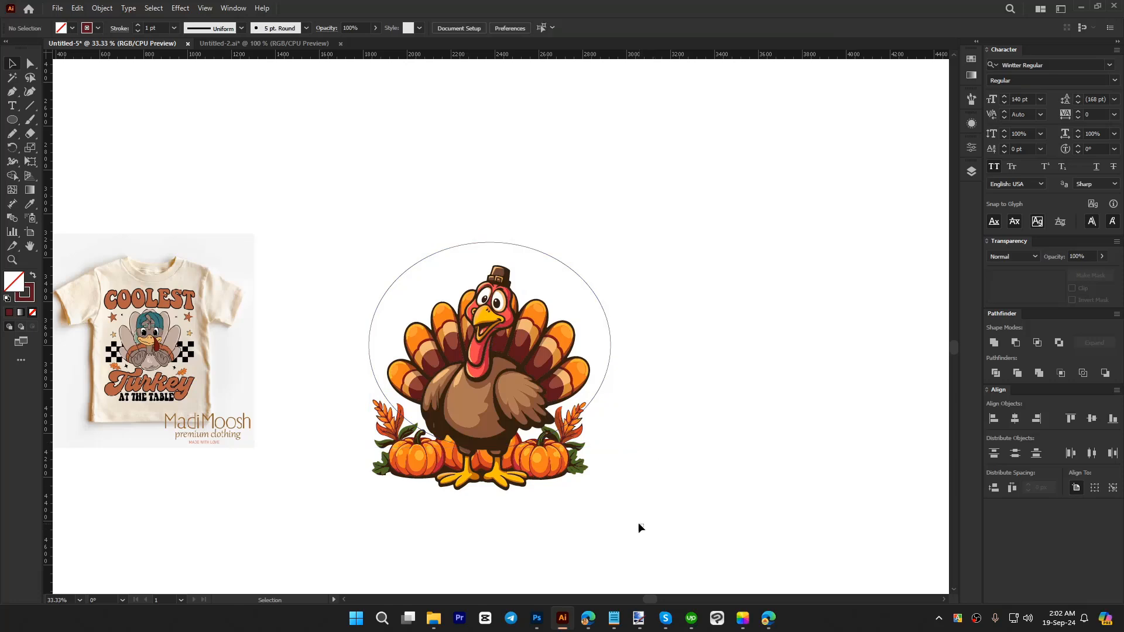
Step: Align the ellipse and turkey on their horizontal centres, and nudge the turkey slightly left within the ellipse
drag(643, 527, 358, 290)
click(501, 28)
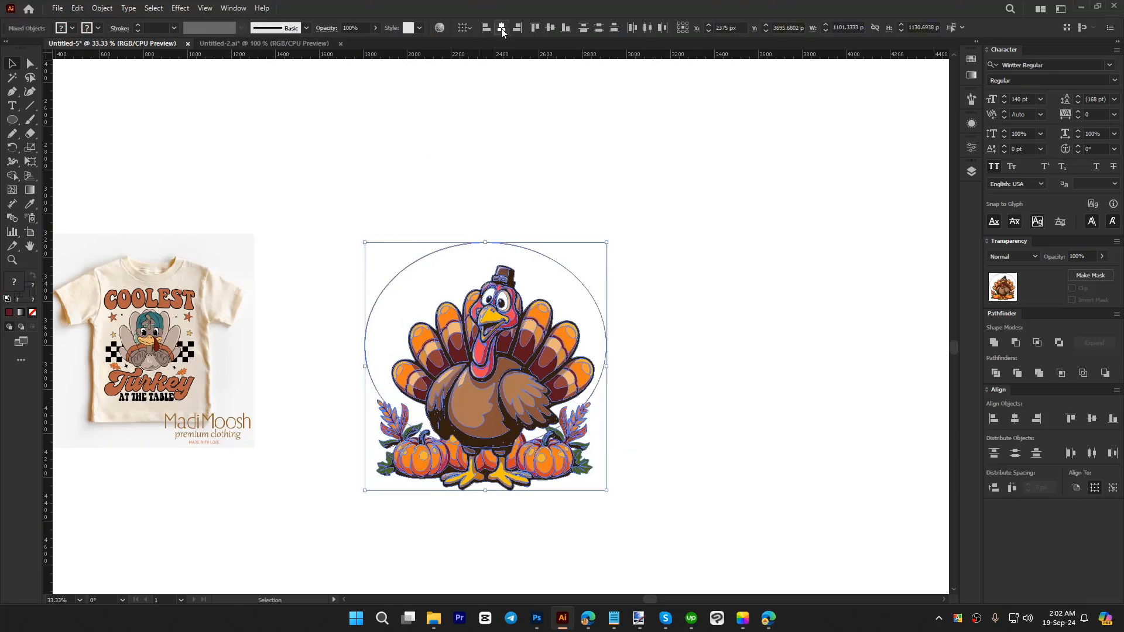
click(707, 335)
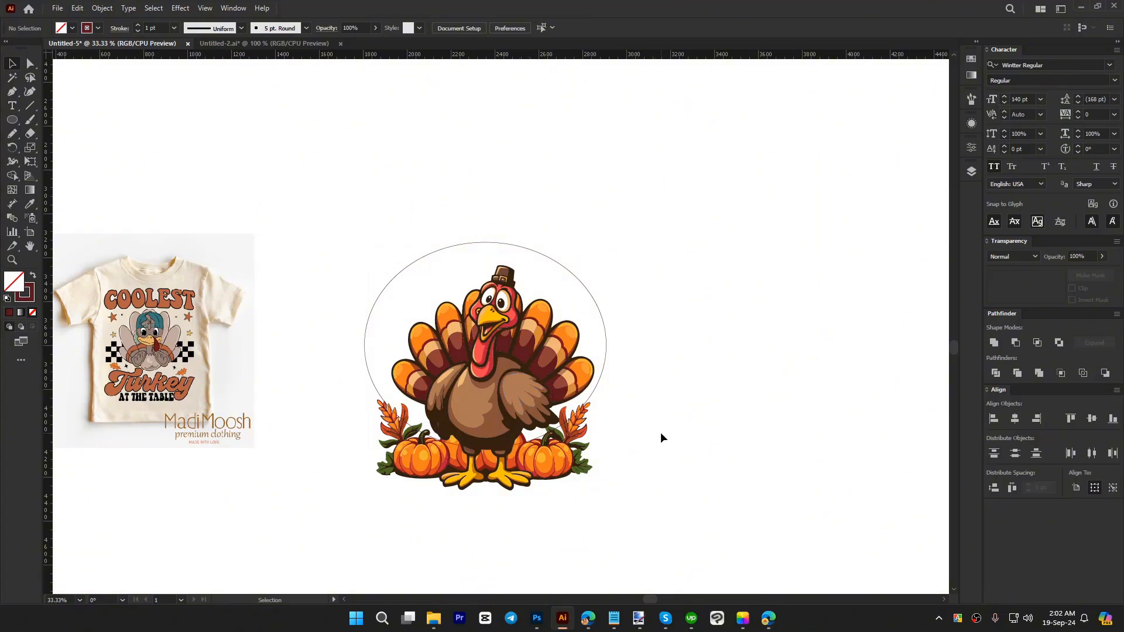
click(527, 391)
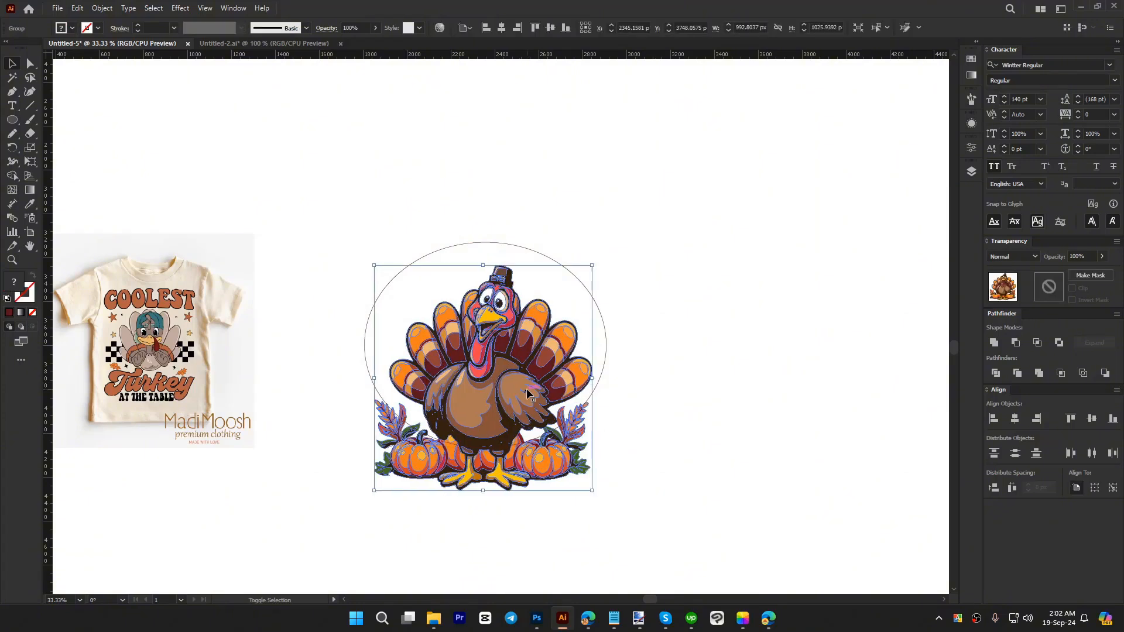
click(618, 346)
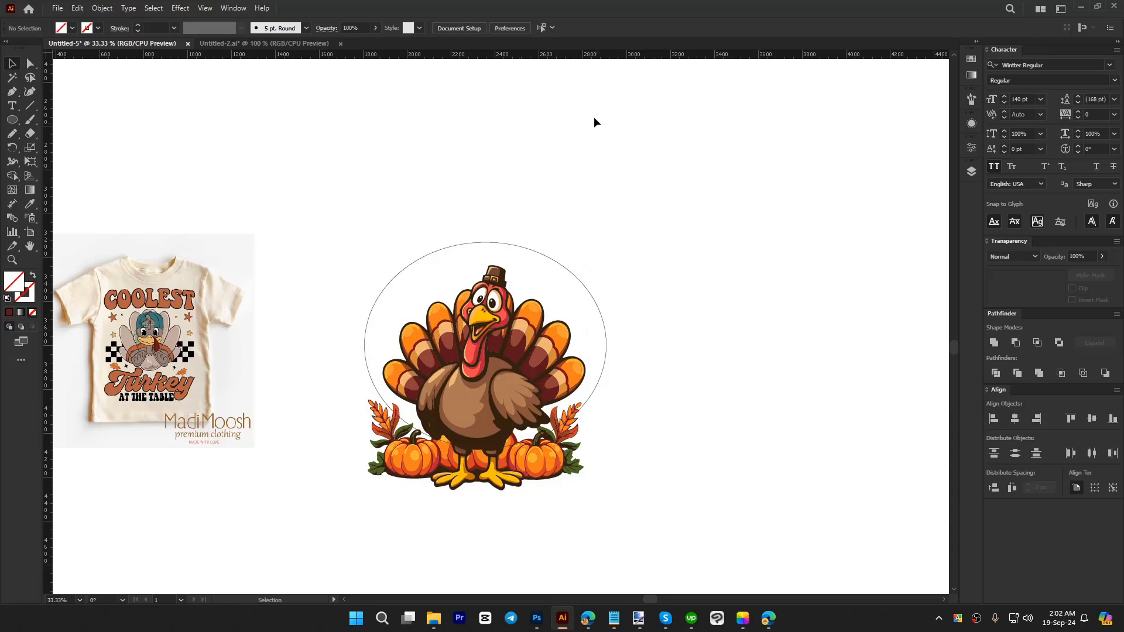
Step: Hide the document rulers
click(233, 8)
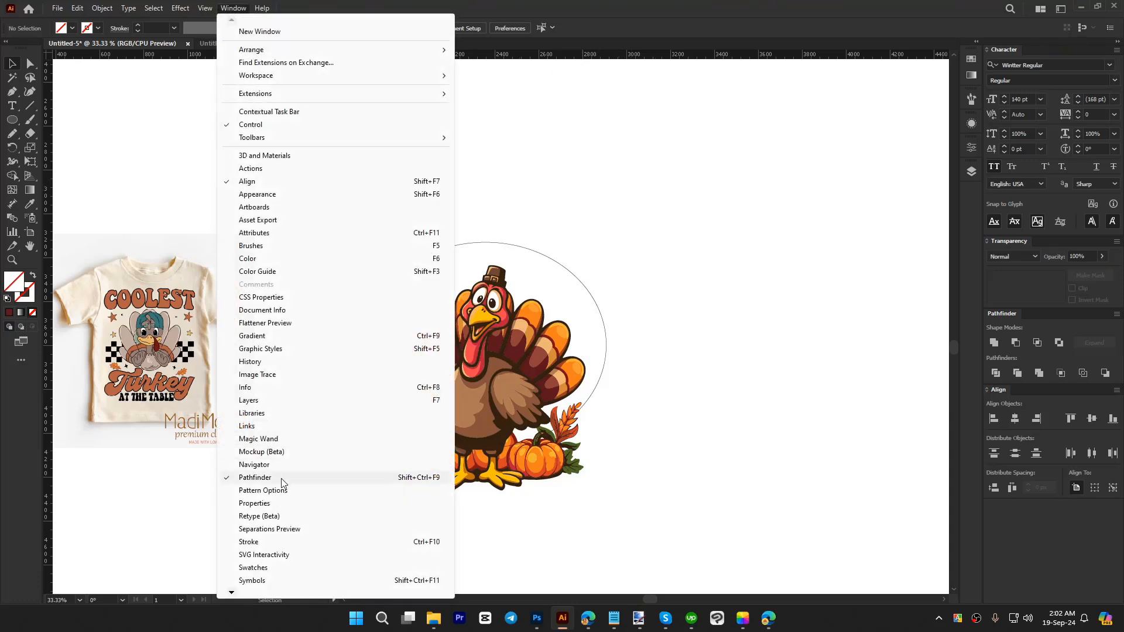
mouse_move(204, 8)
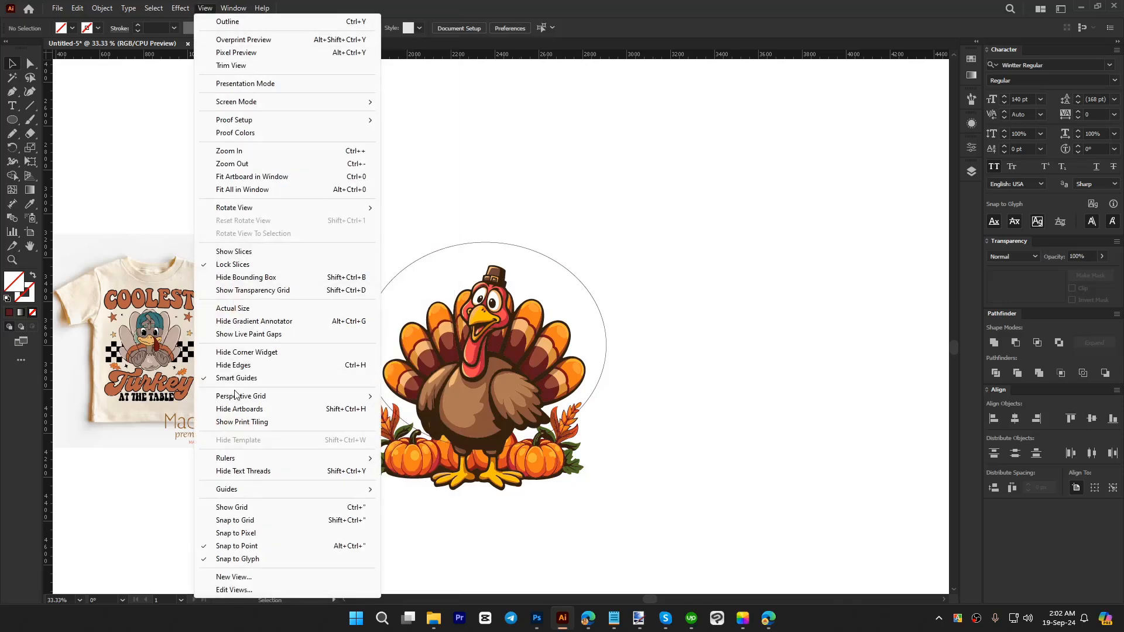
mouse_move(258, 463)
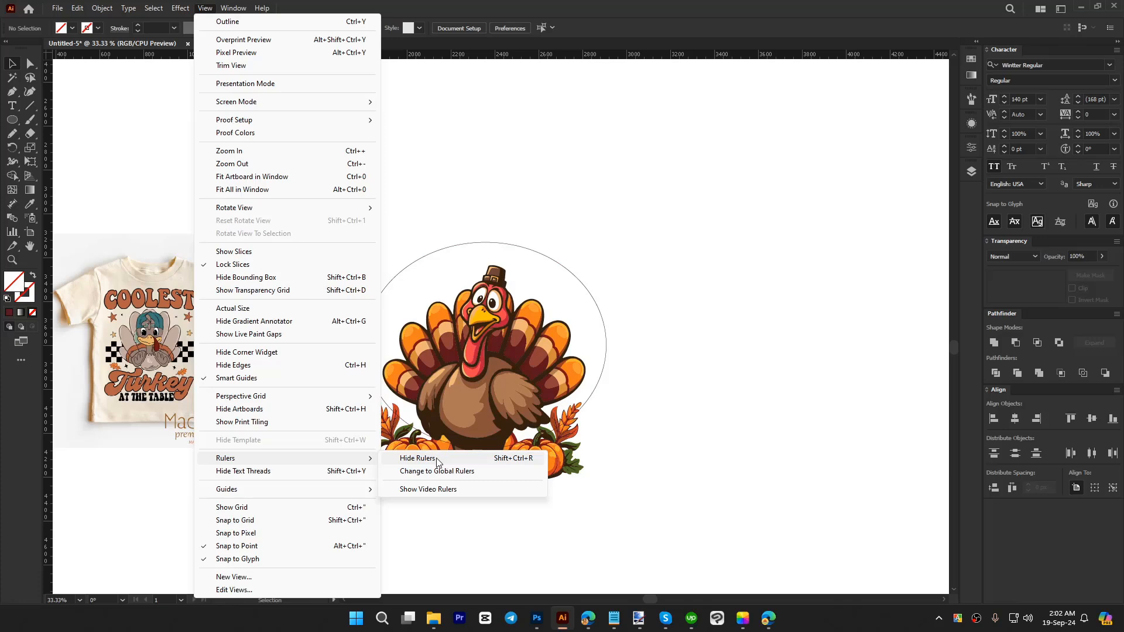
click(430, 460)
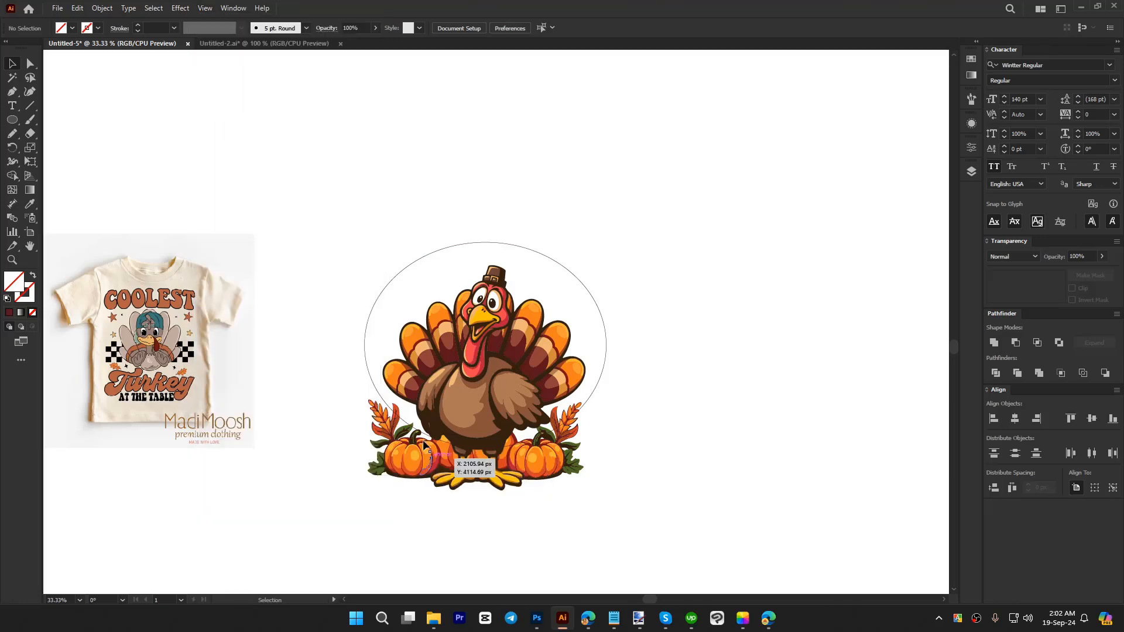
Step: Show the document rulers and place vertical guides on the left and right edges of the ellipse
click(206, 8)
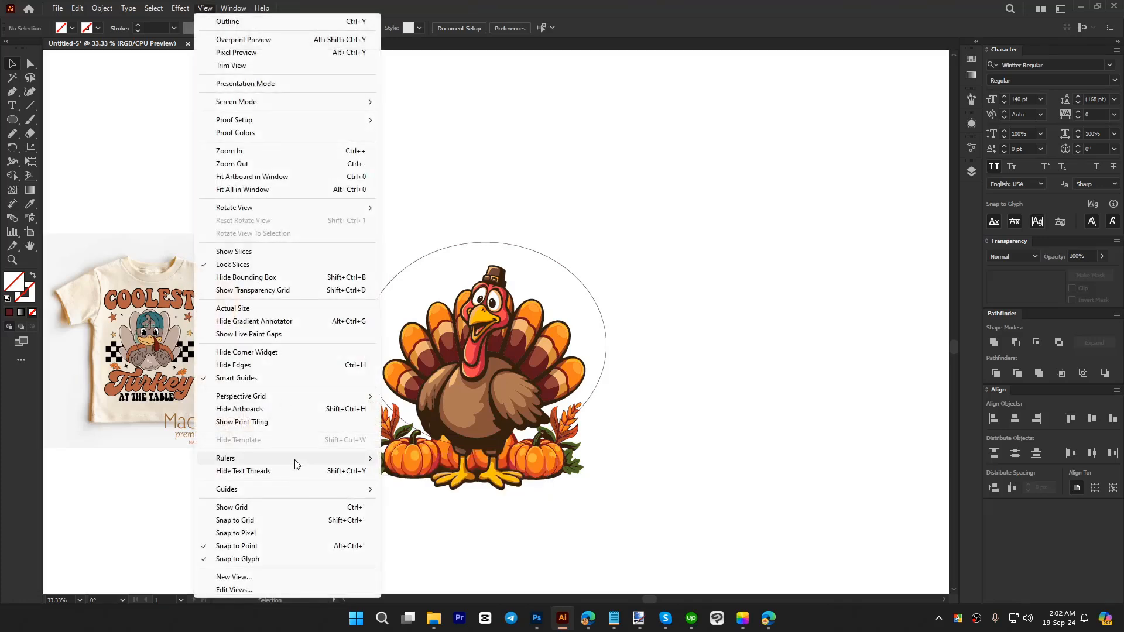
mouse_move(296, 460)
click(448, 462)
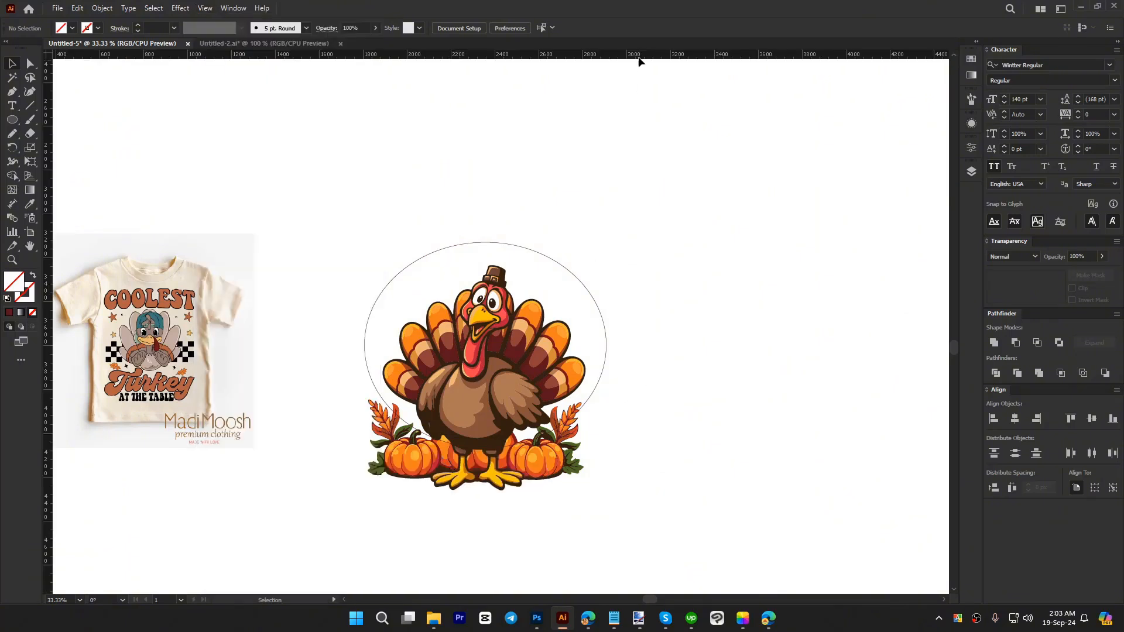
drag(639, 56, 365, 415)
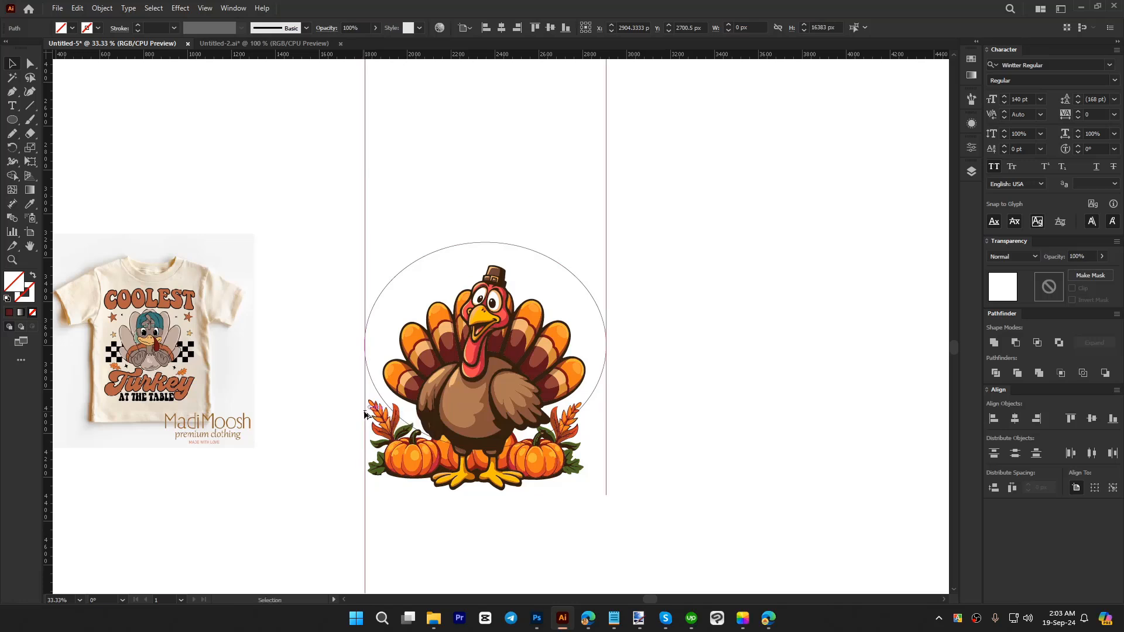
click(655, 401)
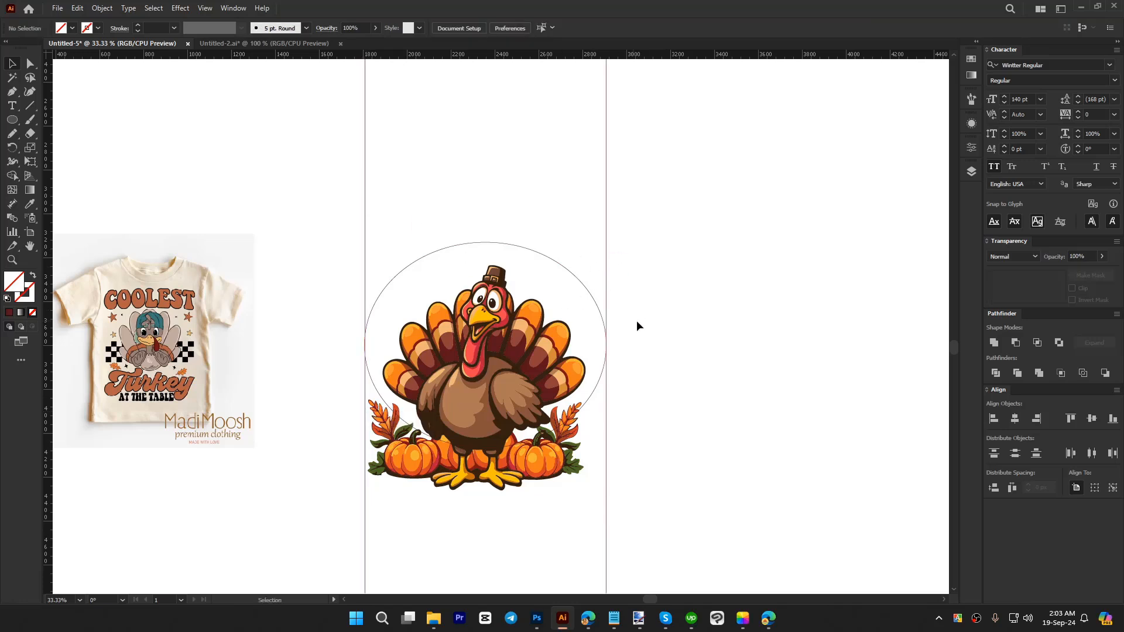
Step: Activate the Type on a Path tool and move the WINTTER REGULAR sample text down between the guides, above the ellipse
click(544, 254)
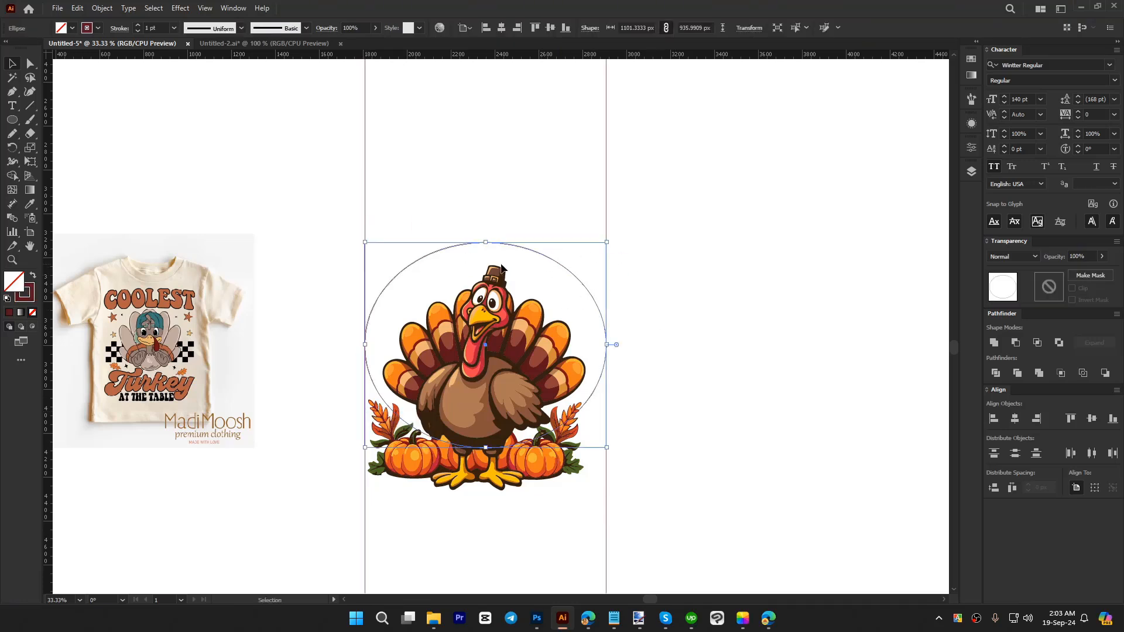
drag(11, 105, 57, 132)
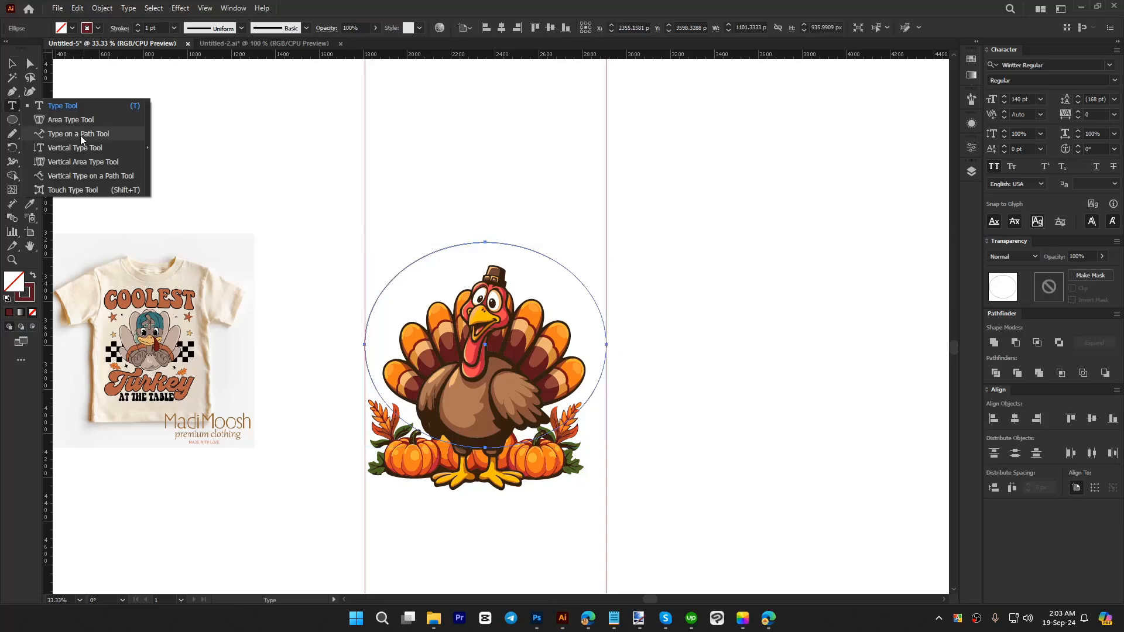
click(81, 134)
key(ctrl+minus)
key(ctrl+minus)
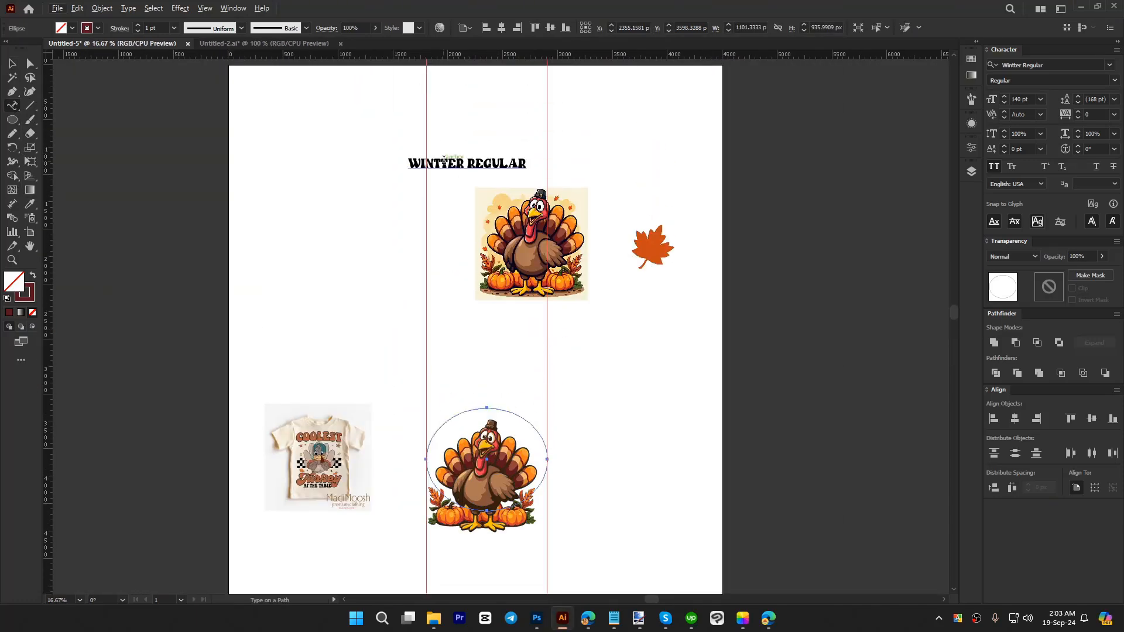
key(alt+v)
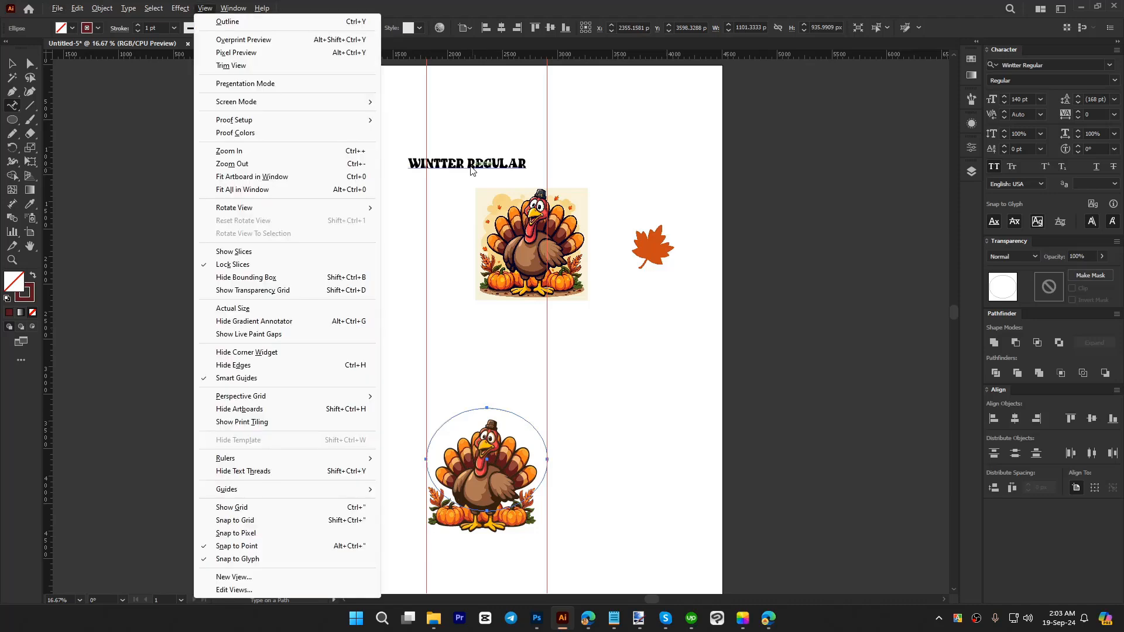
key(Escape)
key(v)
drag(509, 164, 529, 383)
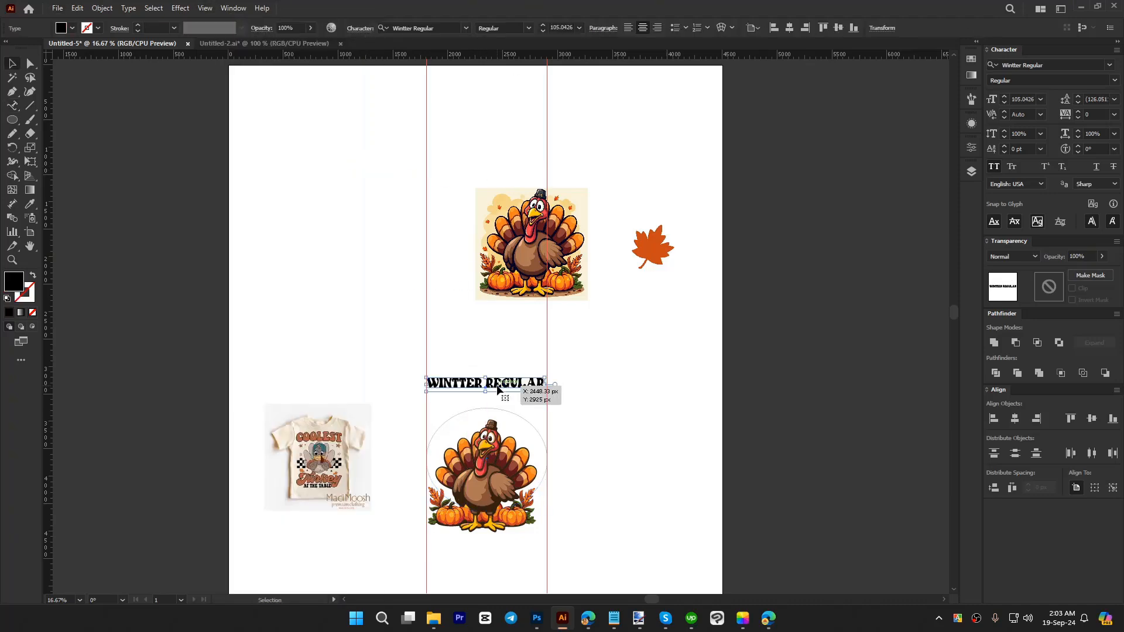
scroll(508, 450, up, 3)
drag(577, 258, 578, 143)
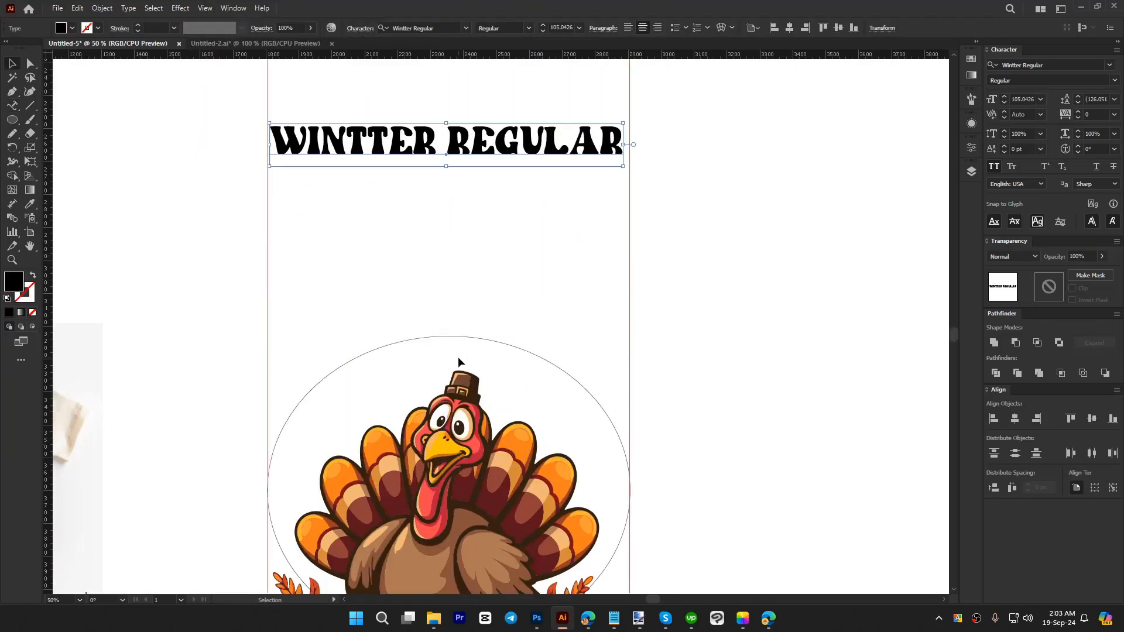
Step: Convert the ellipse into a type path starting at its leftmost point and enter the text COOLEST on it
click(445, 338)
click(14, 106)
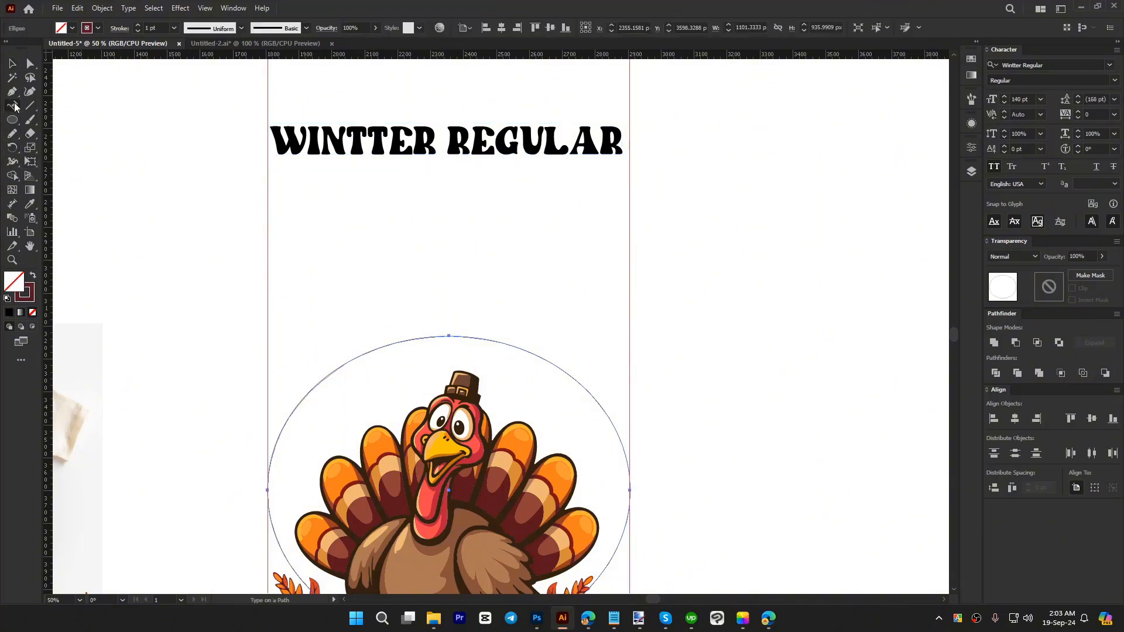
click(268, 489)
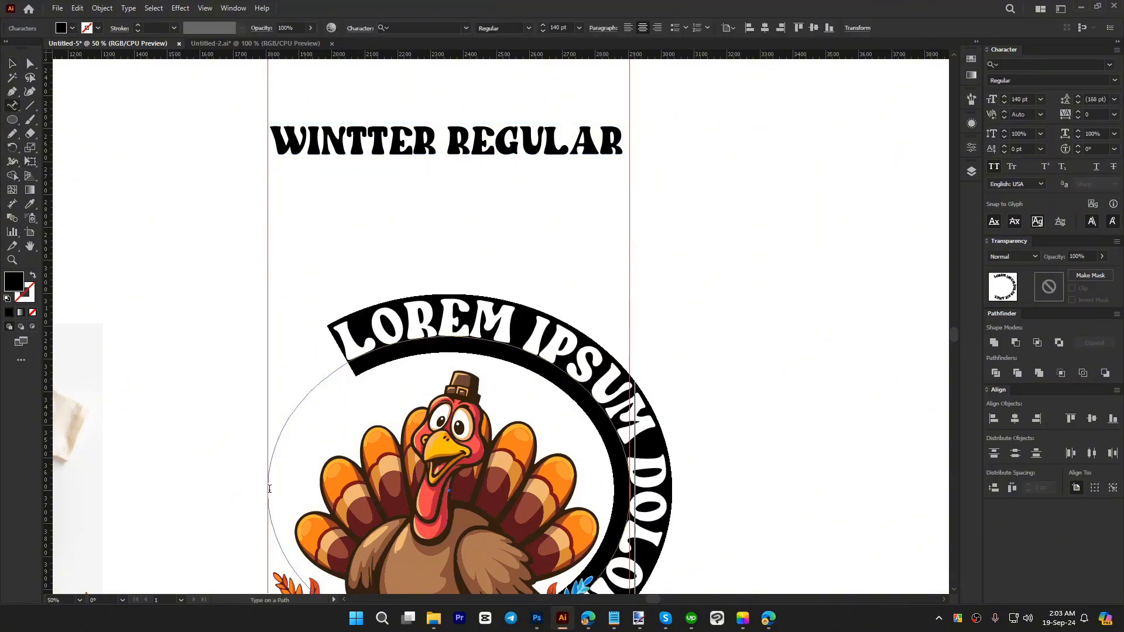
text(COOLEST)
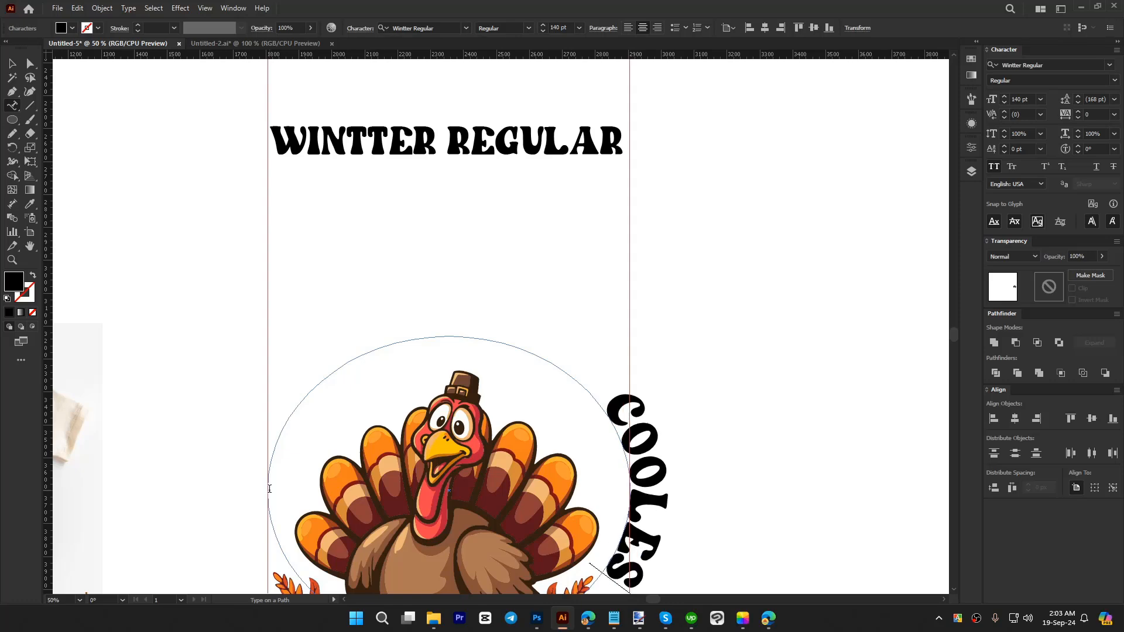
click(12, 63)
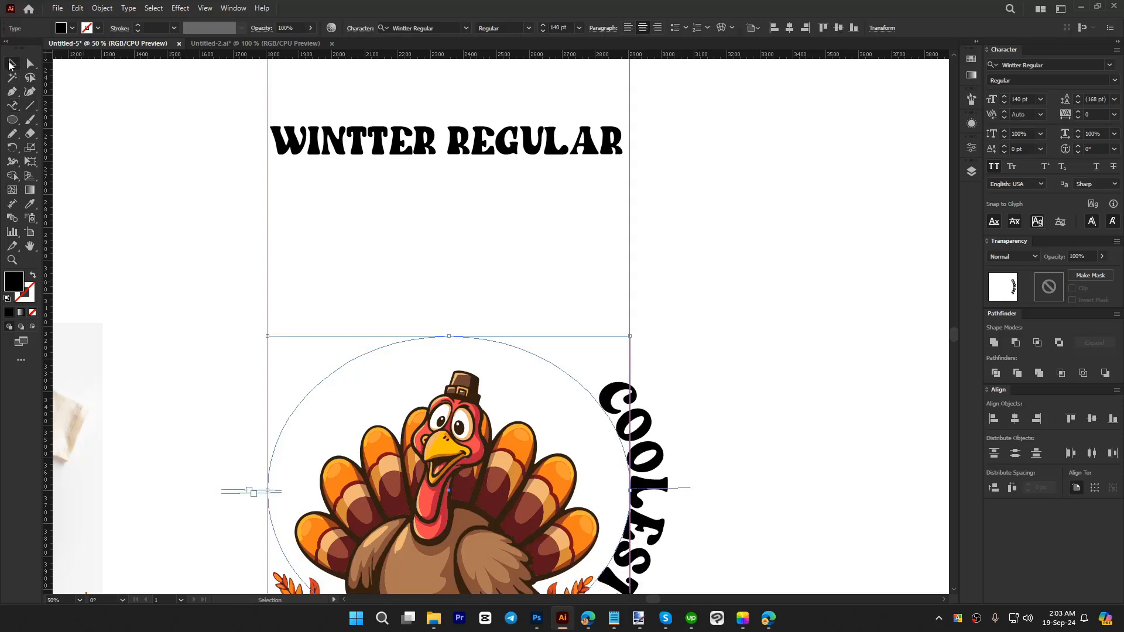
Step: Slide the COOLEST text along the ellipse until it arches over the turkey's head, keeping All Caps on
scroll(409, 318, down, 3)
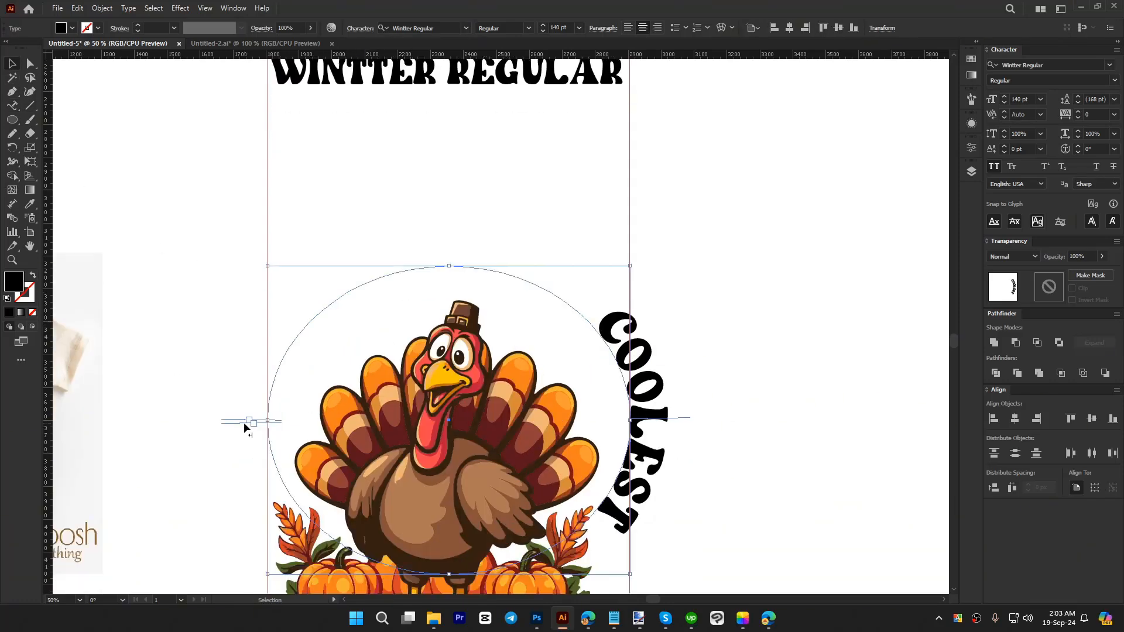
scroll(685, 401, down, 2)
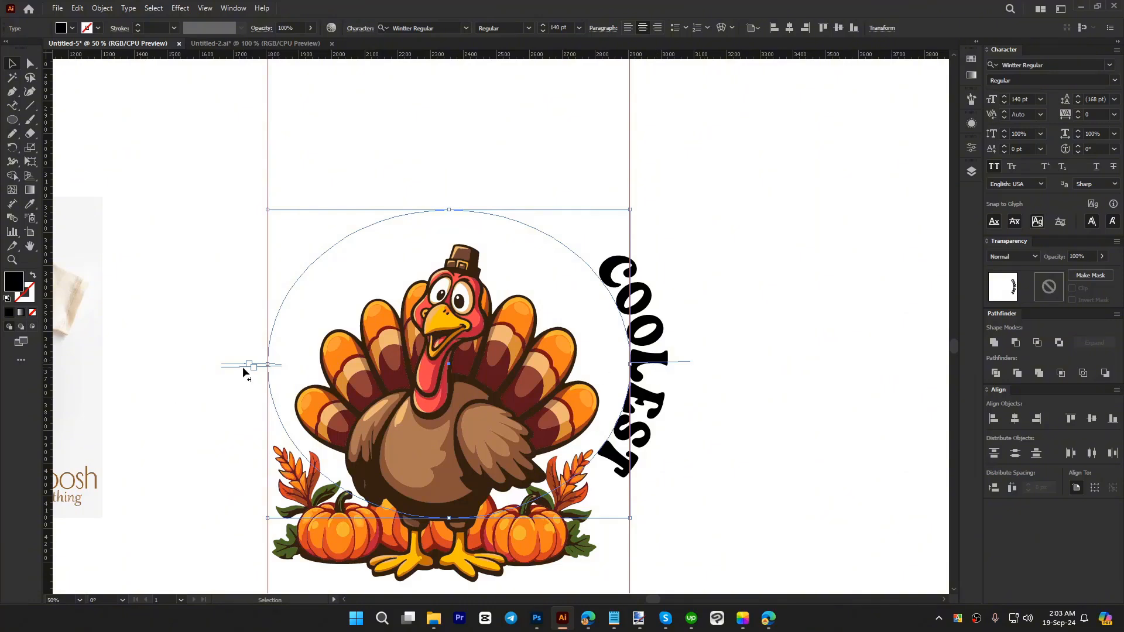
drag(241, 368, 820, 365)
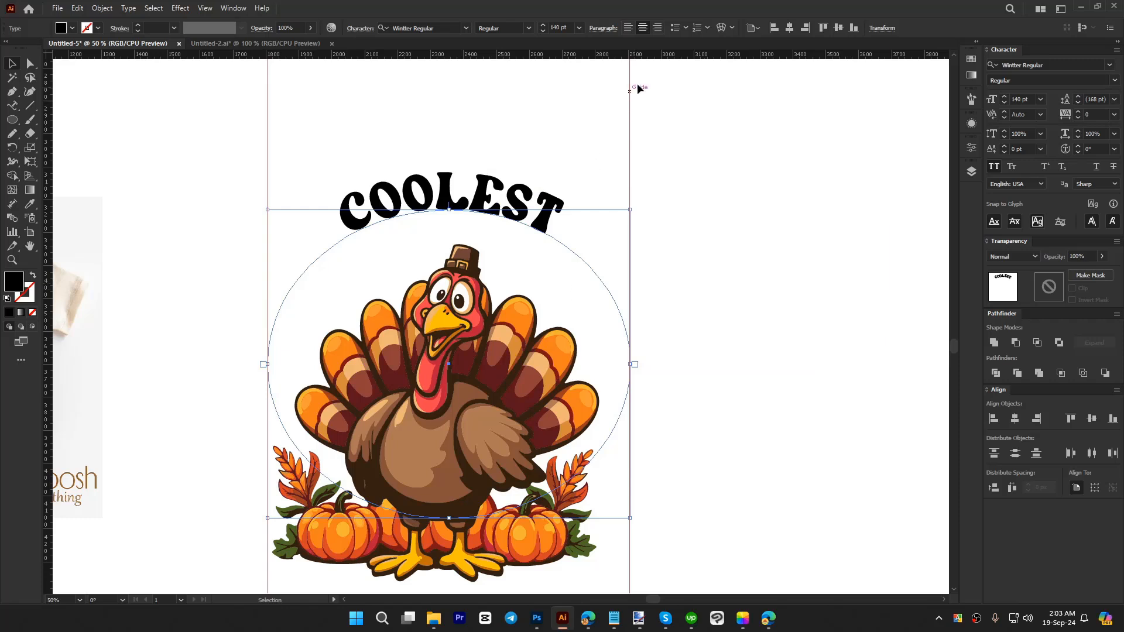
click(994, 167)
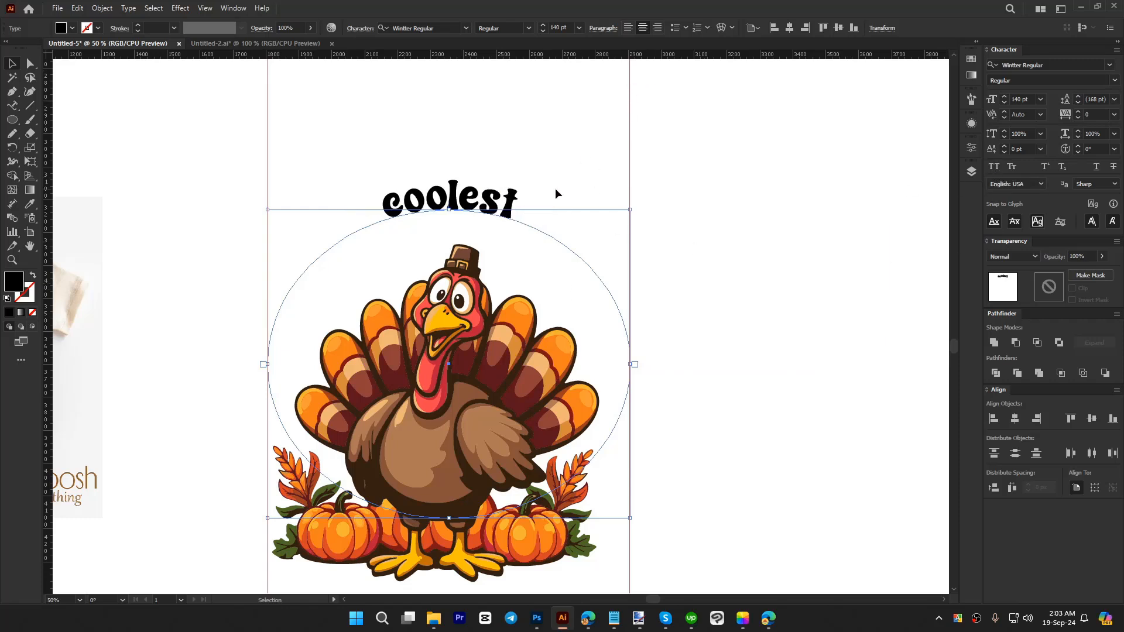
click(992, 166)
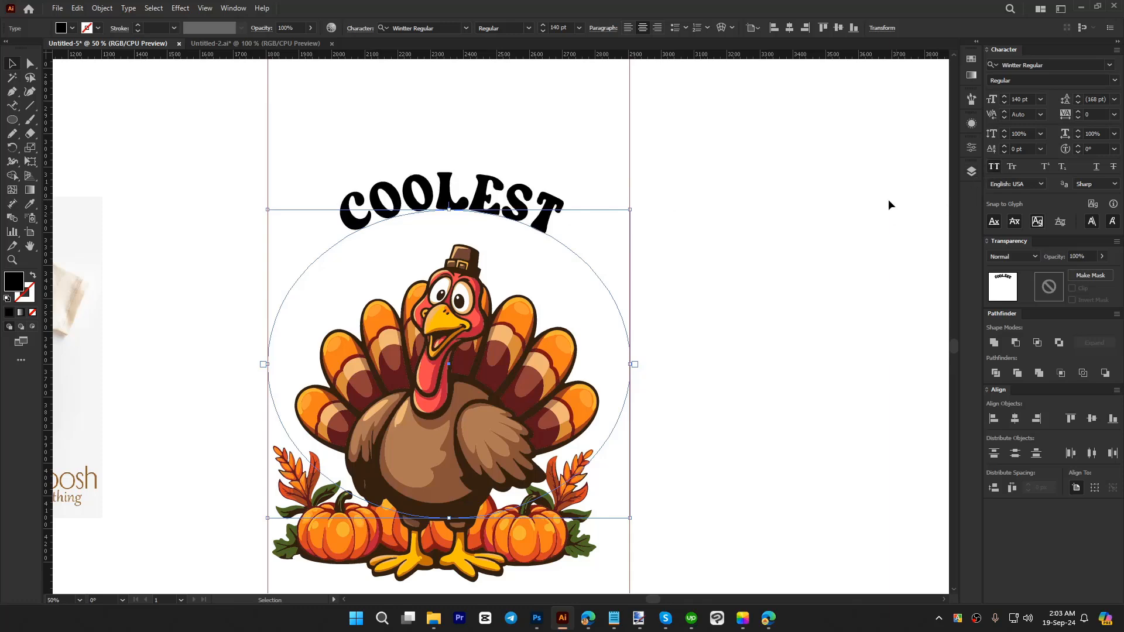
Step: Set the COOLEST text's Align to Path option to Center in the Type on a Path options
click(128, 8)
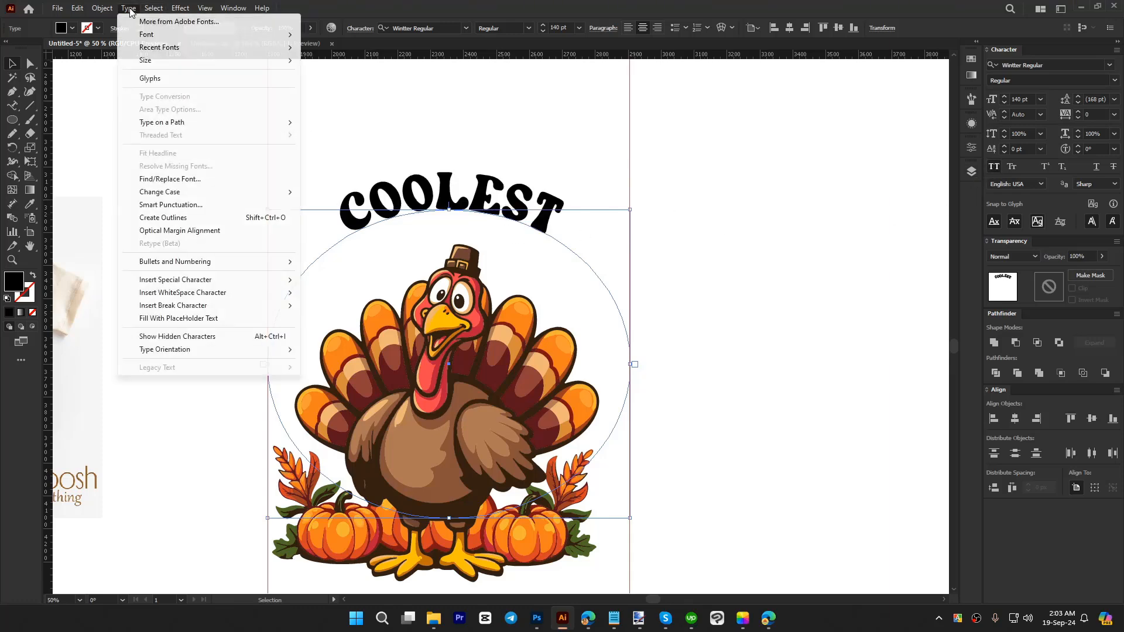
mouse_move(161, 122)
click(378, 192)
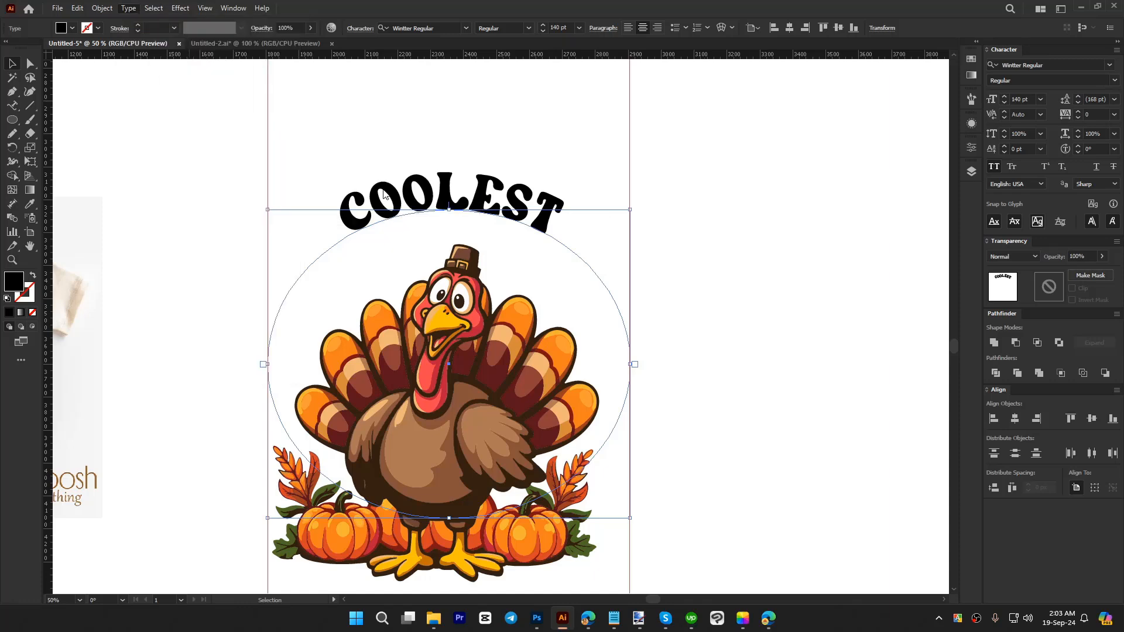
click(819, 153)
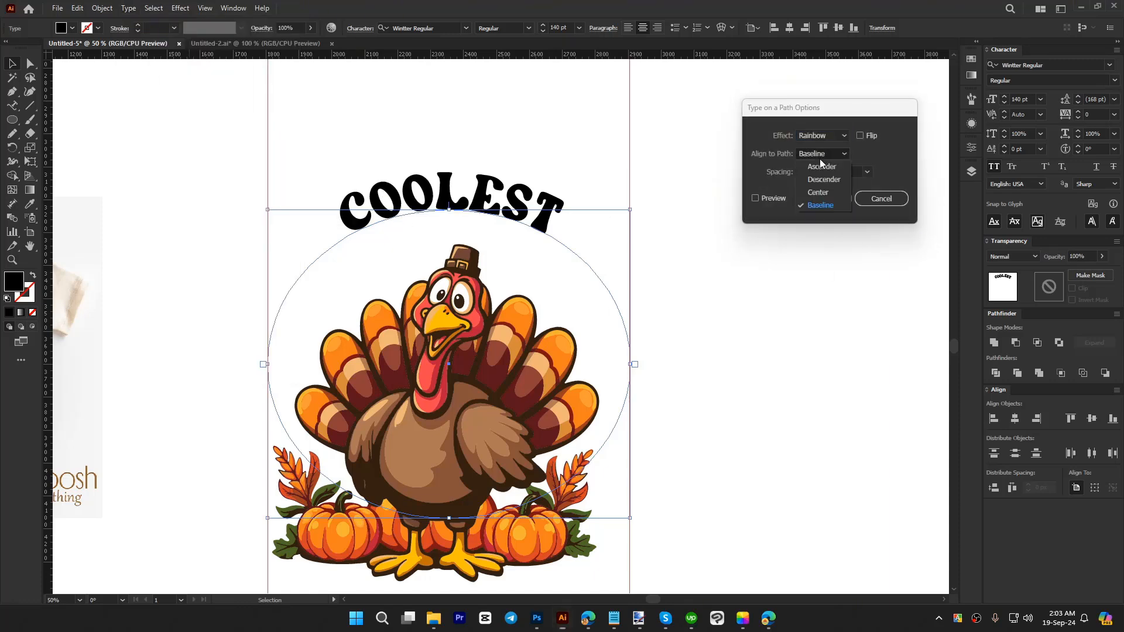
click(823, 192)
click(825, 200)
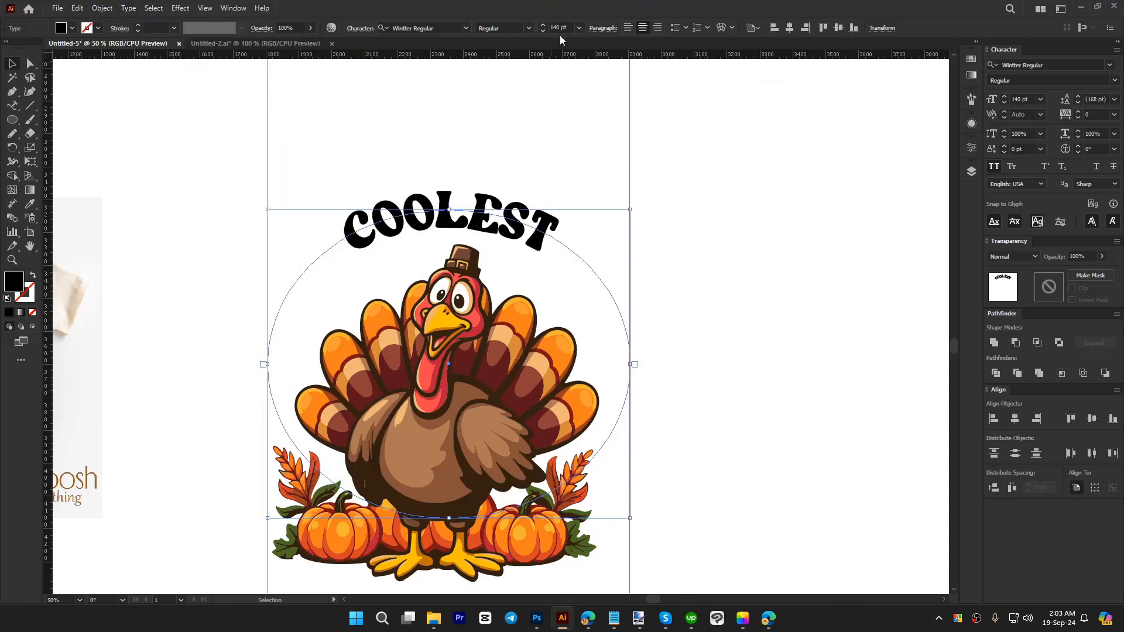
Step: Set the COOLEST text to a font size of 230 pt and a tracking of 50
scroll(562, 28, up, 5)
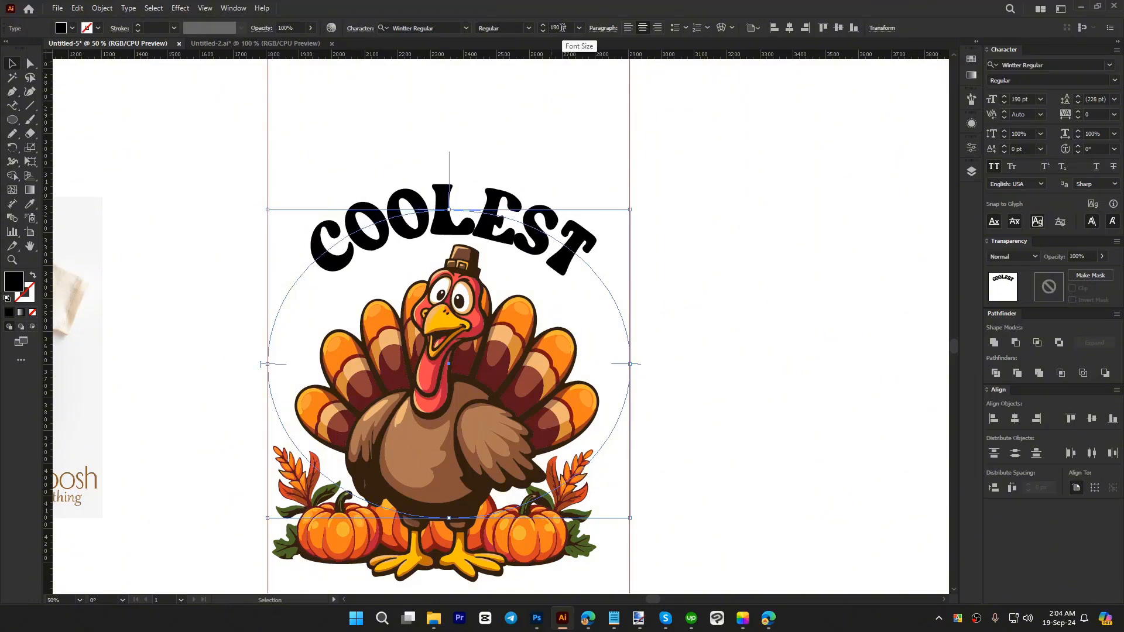
scroll(562, 28, up, 1)
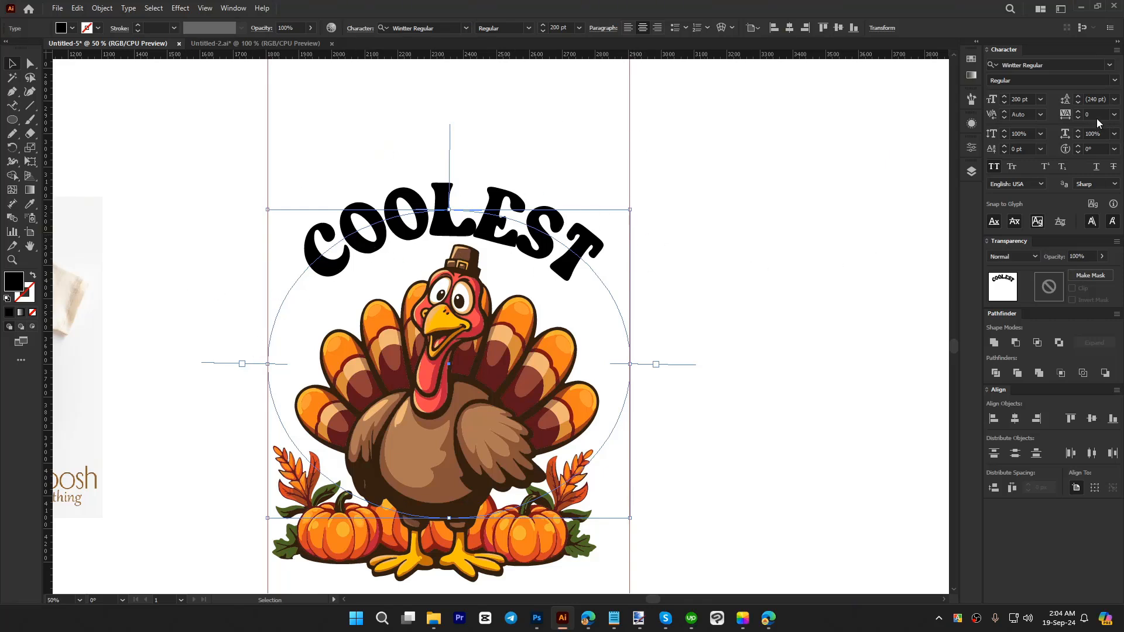
scroll(1097, 115, up, 5)
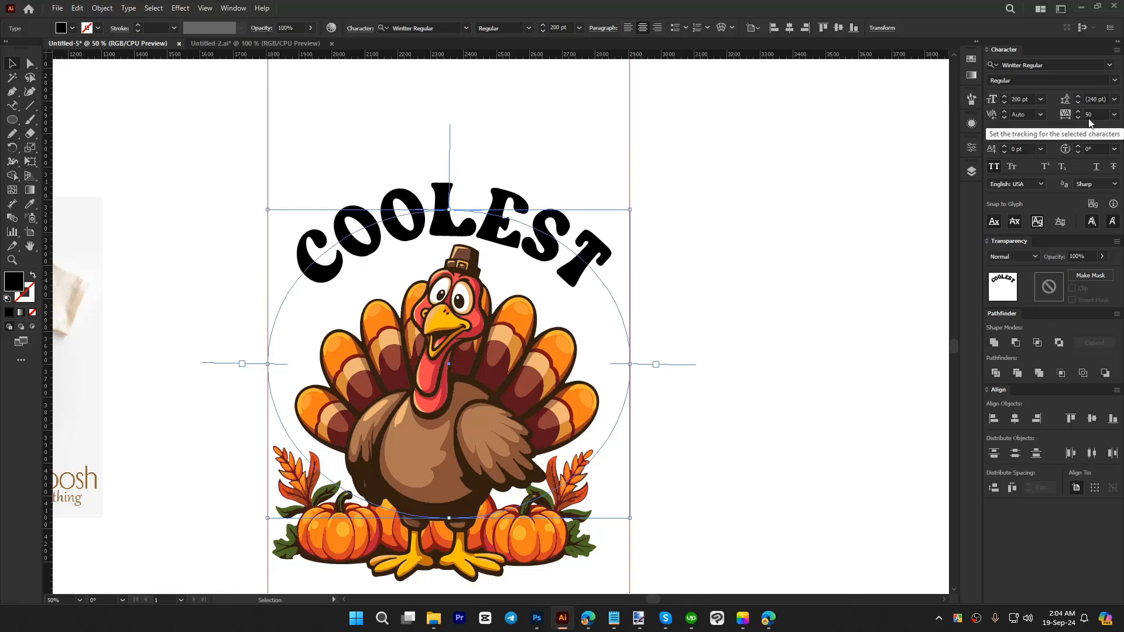
scroll(566, 26, up, 3)
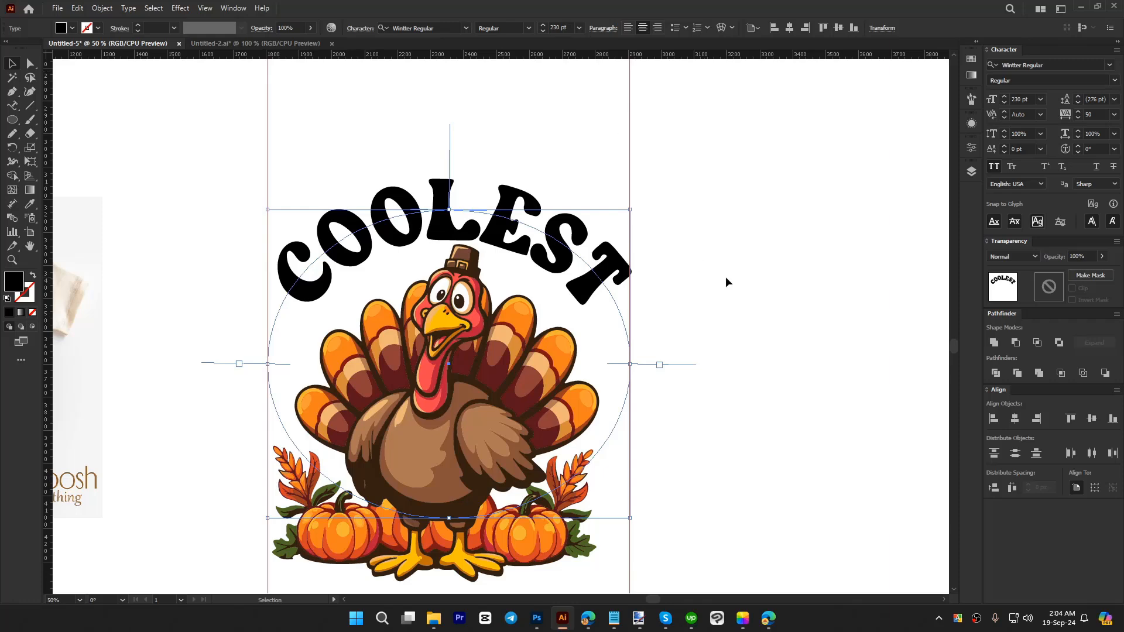
Step: Shift the COOLEST text slightly left along the ellipse to centre the arch between the guides
click(700, 276)
click(624, 273)
drag(679, 363, 690, 353)
click(750, 298)
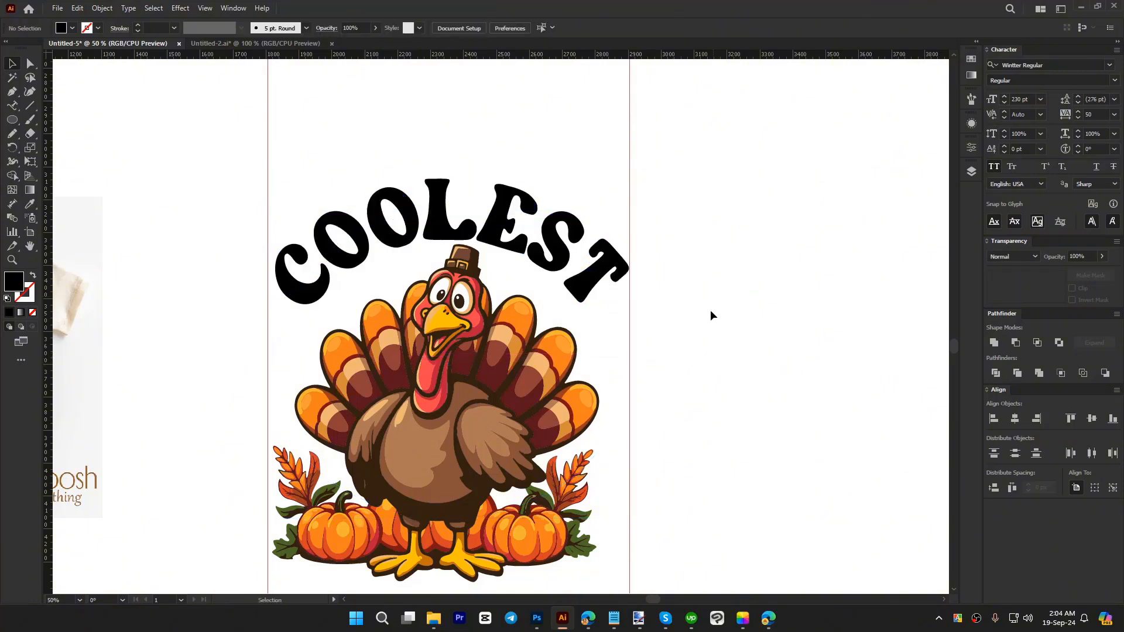
Step: Nudge the turkey group up until its hat overlaps the COOLEST lettering
click(477, 344)
key(shift+Up)
key(shift+Up)
key(shift+Up)
key(shift+Up)
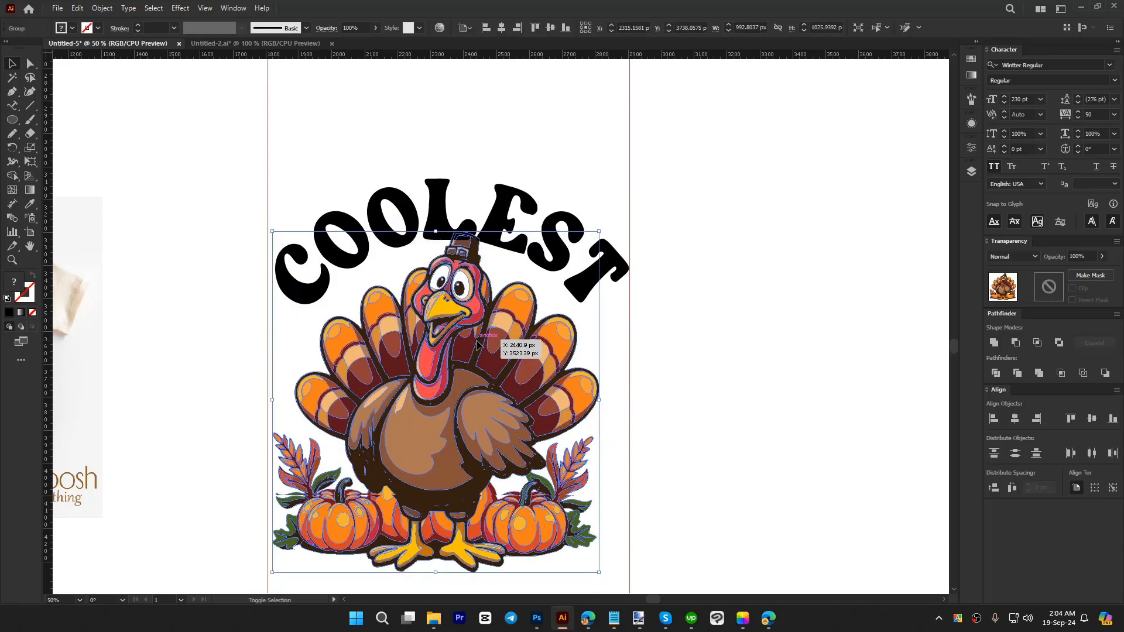
click(687, 359)
scroll(687, 358, down, 1)
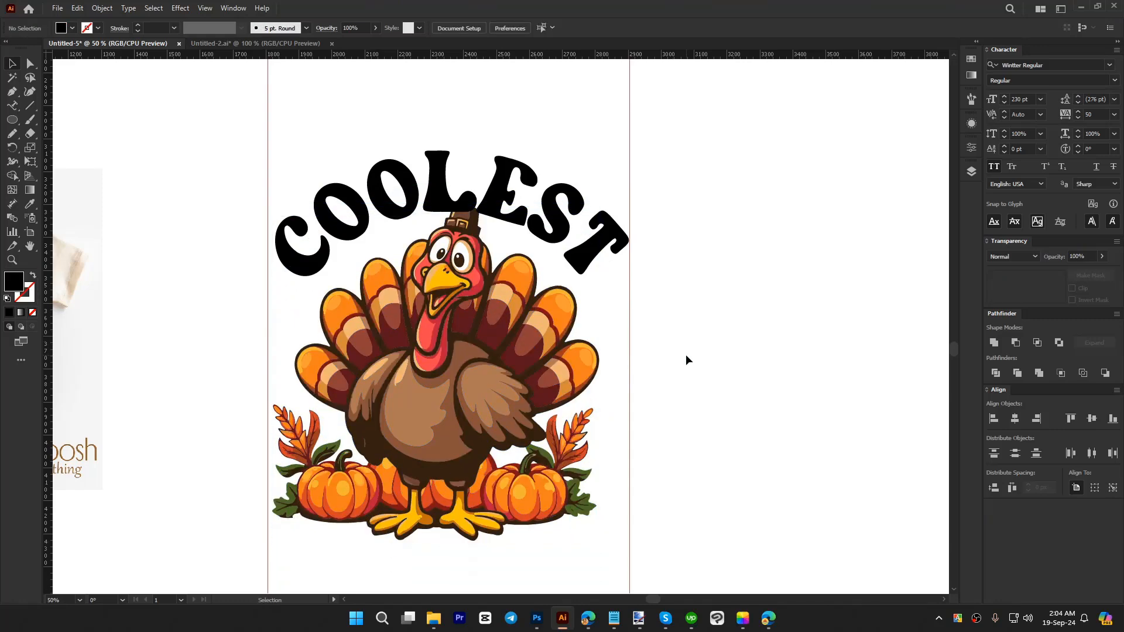
Step: Bring the turkey group in front of the COOLEST text
right_click(472, 327)
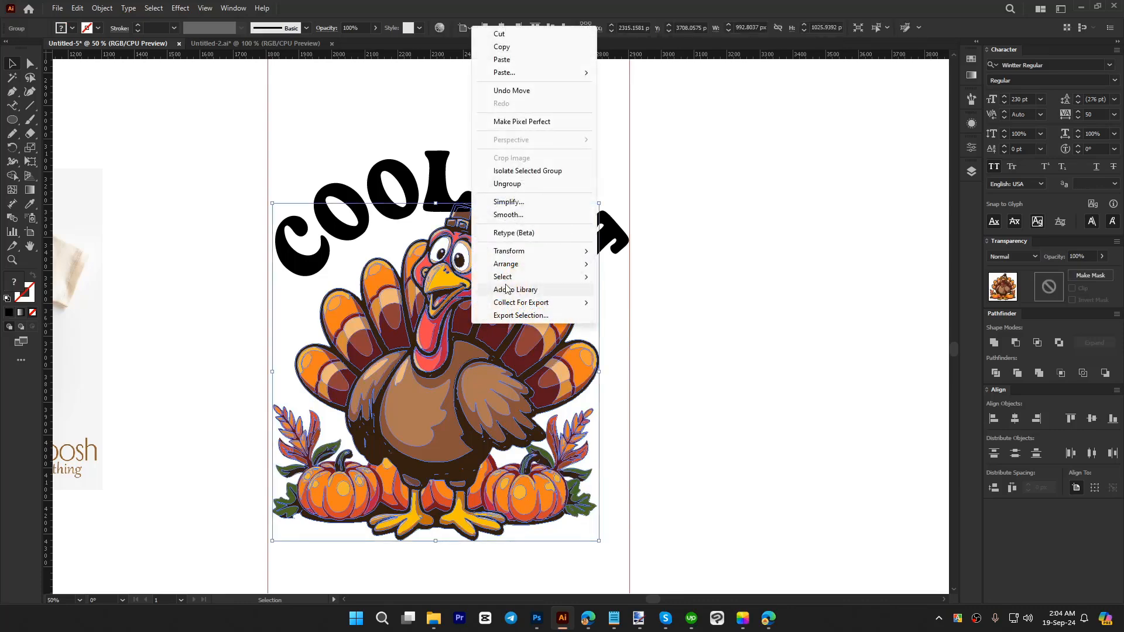
mouse_move(527, 264)
click(643, 303)
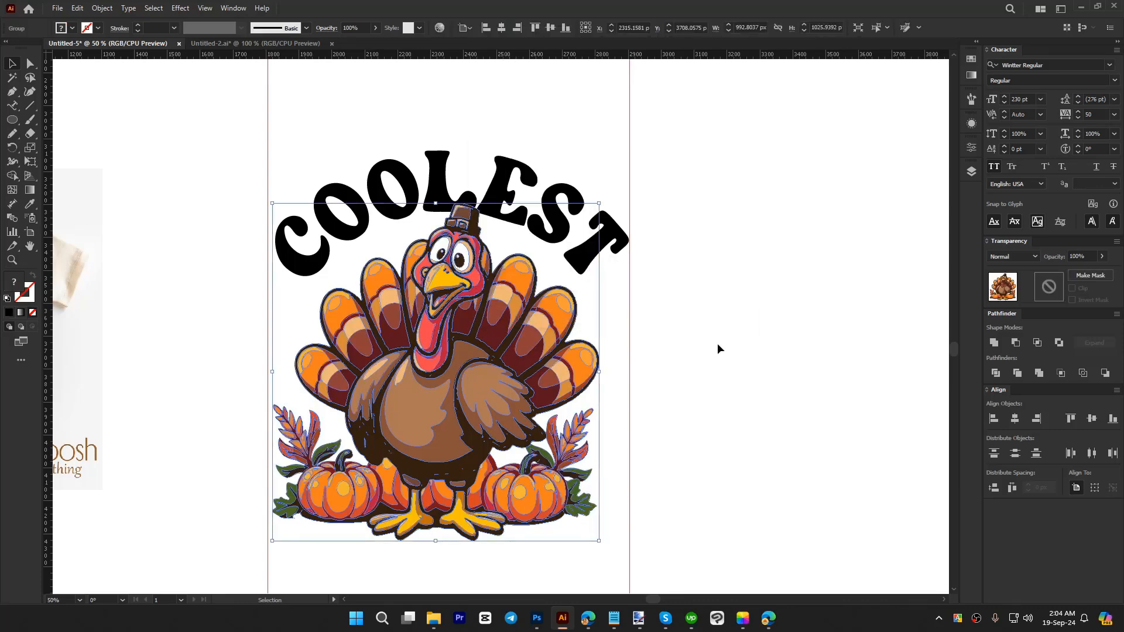
click(724, 349)
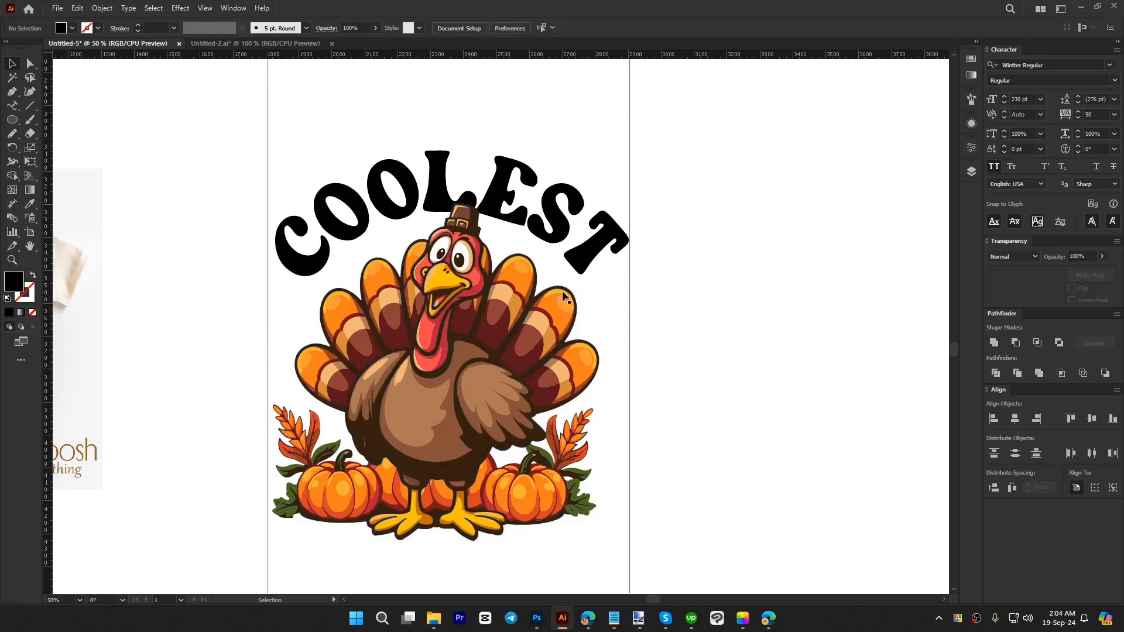
Step: Recolour the arched COOLEST text with the orange sampled from a tail feather of the turkey
scroll(479, 218, up, 2)
scroll(486, 164, down, 1)
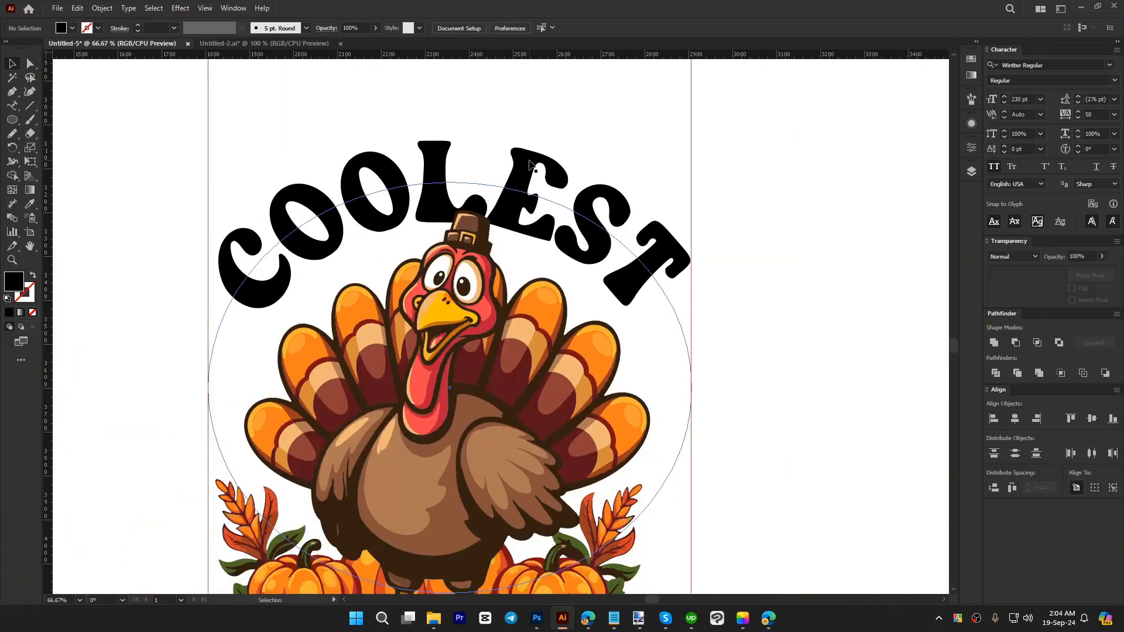
click(530, 166)
key(i)
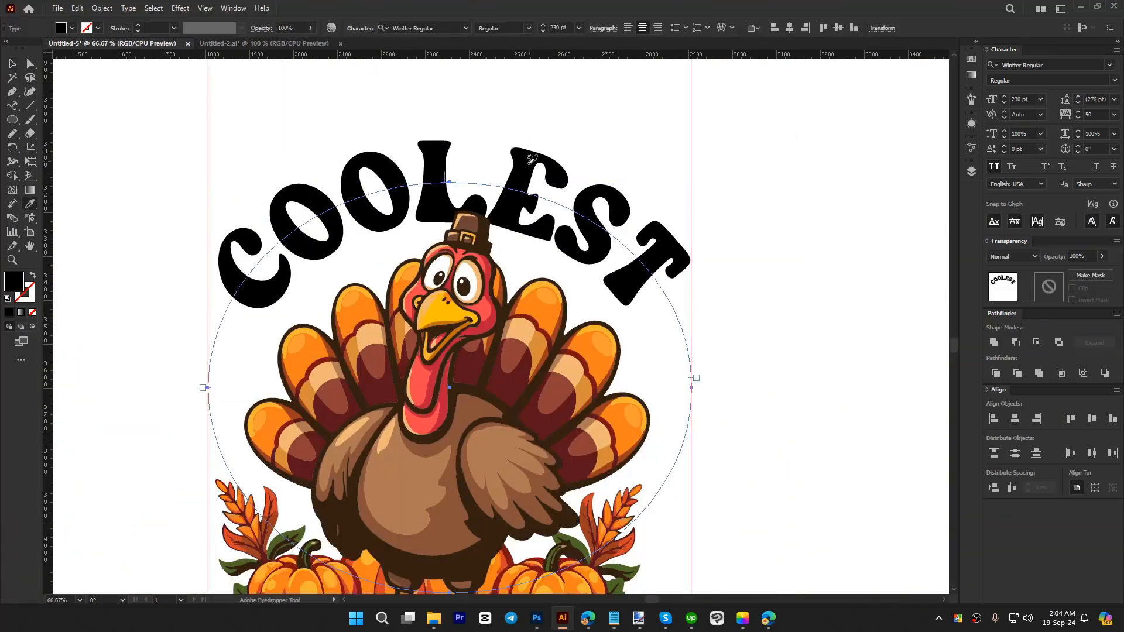
click(537, 302)
key(v)
click(656, 287)
scroll(658, 290, down, 1)
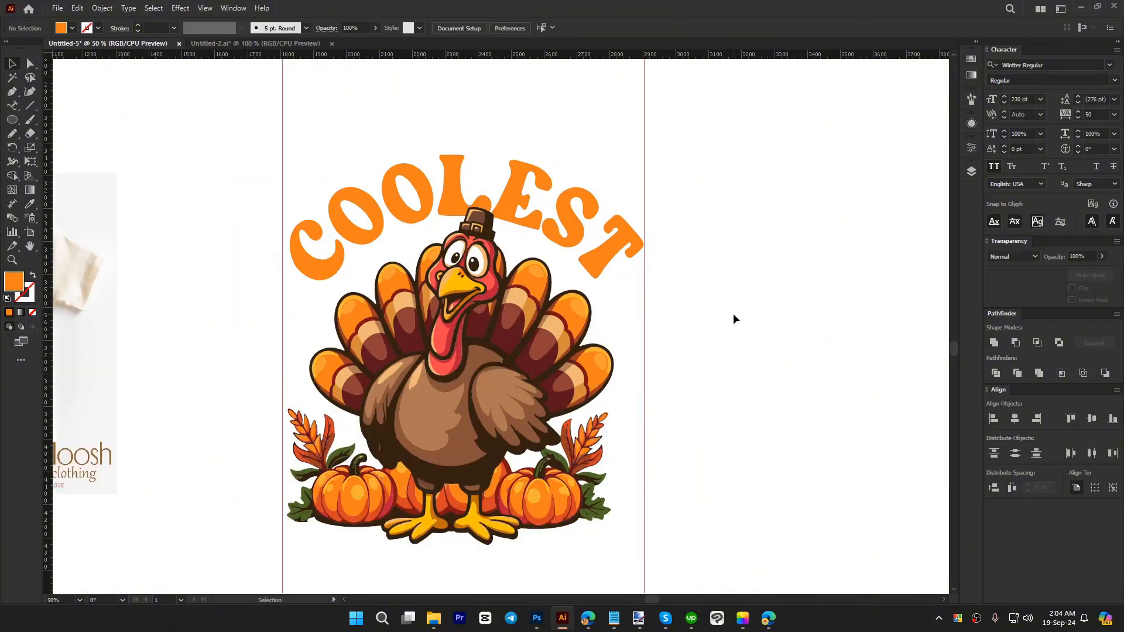
scroll(734, 316, down, 2)
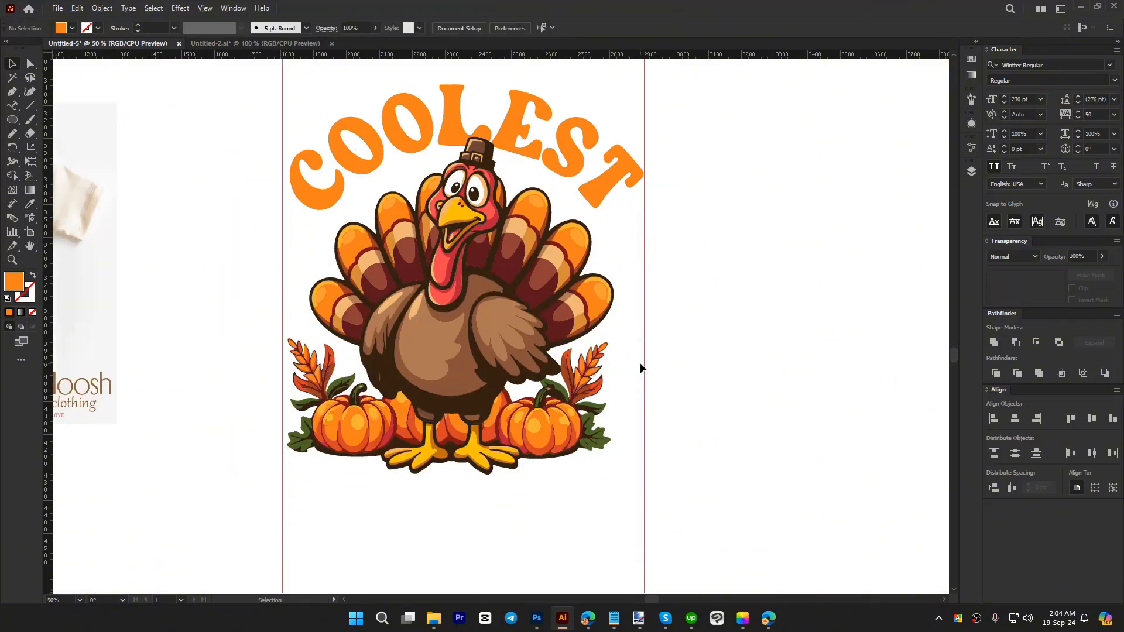
Step: Add a TURKEY text line below the turkey illustration and place it between the vertical guides
scroll(641, 367, down, 1)
key(t)
click(468, 503)
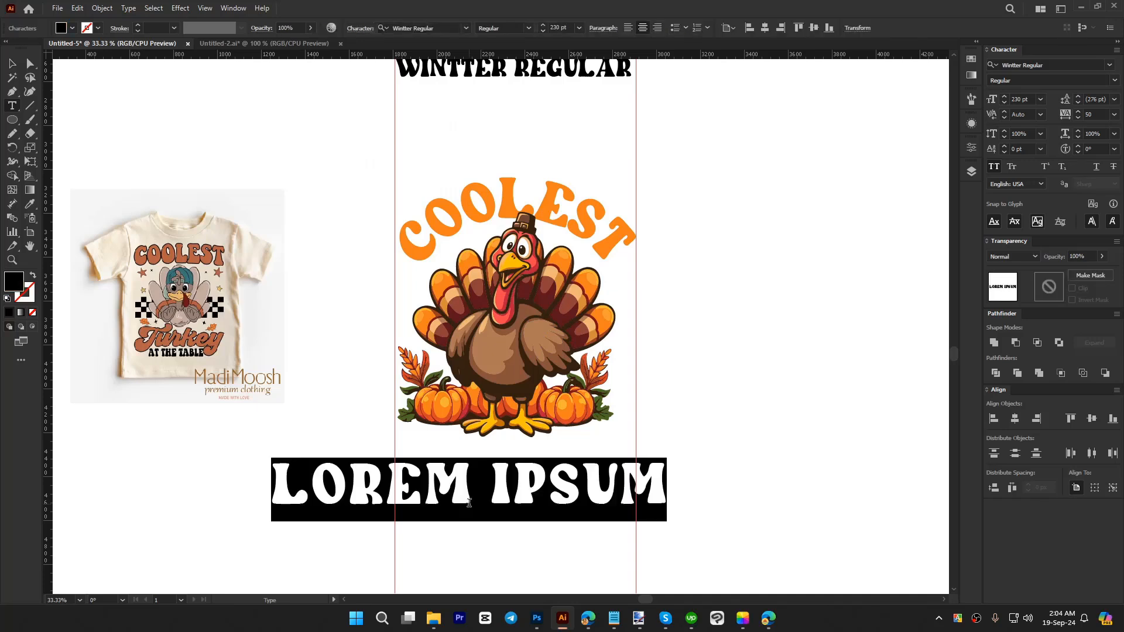
text(TURKEY)
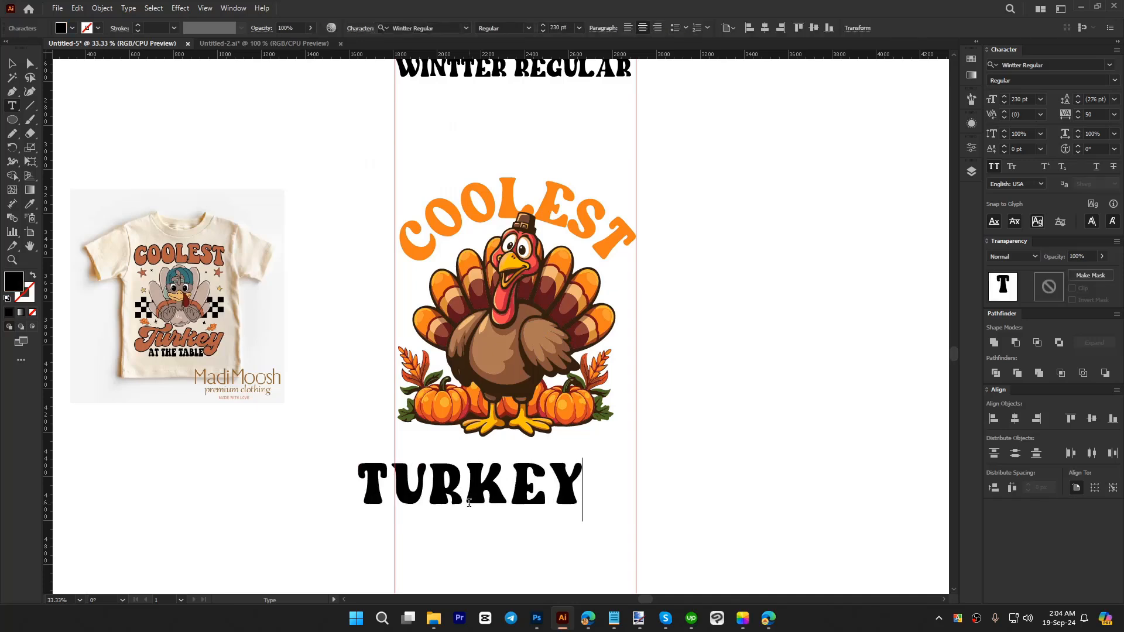
click(13, 62)
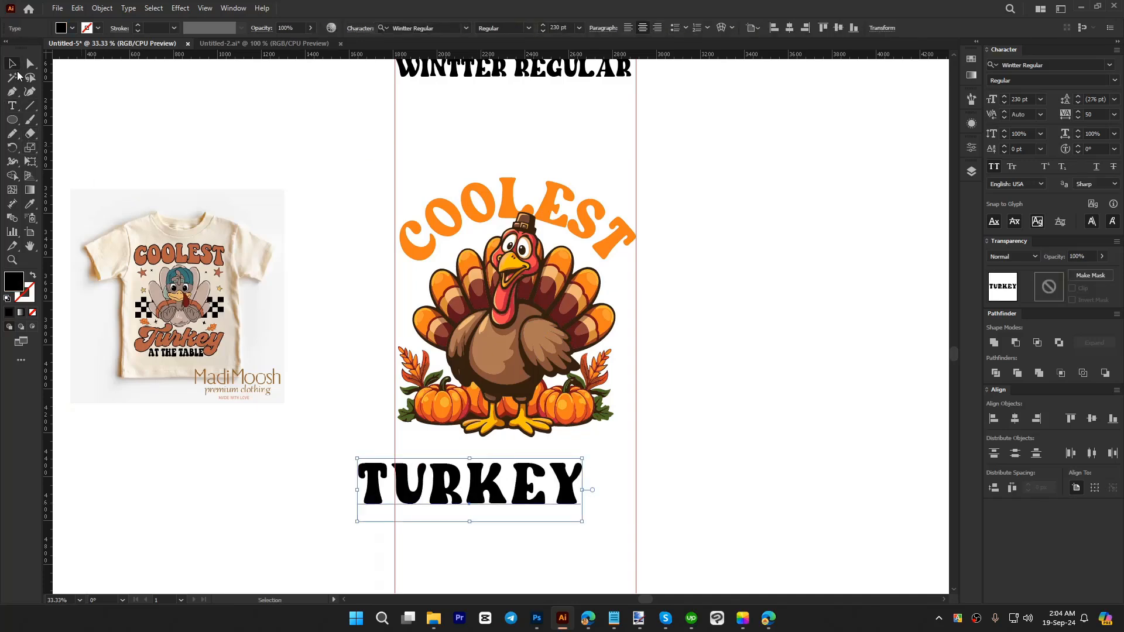
drag(522, 495, 567, 480)
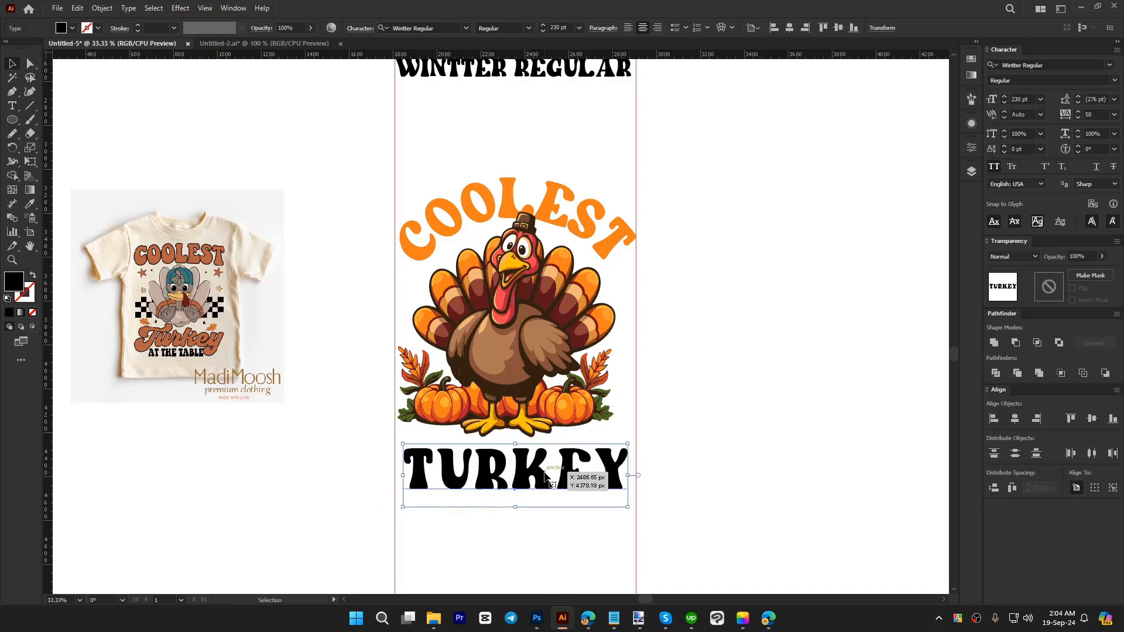
Step: Set the TURKEY text's tracking to 0 and place a duplicate of the text below it
click(1093, 114)
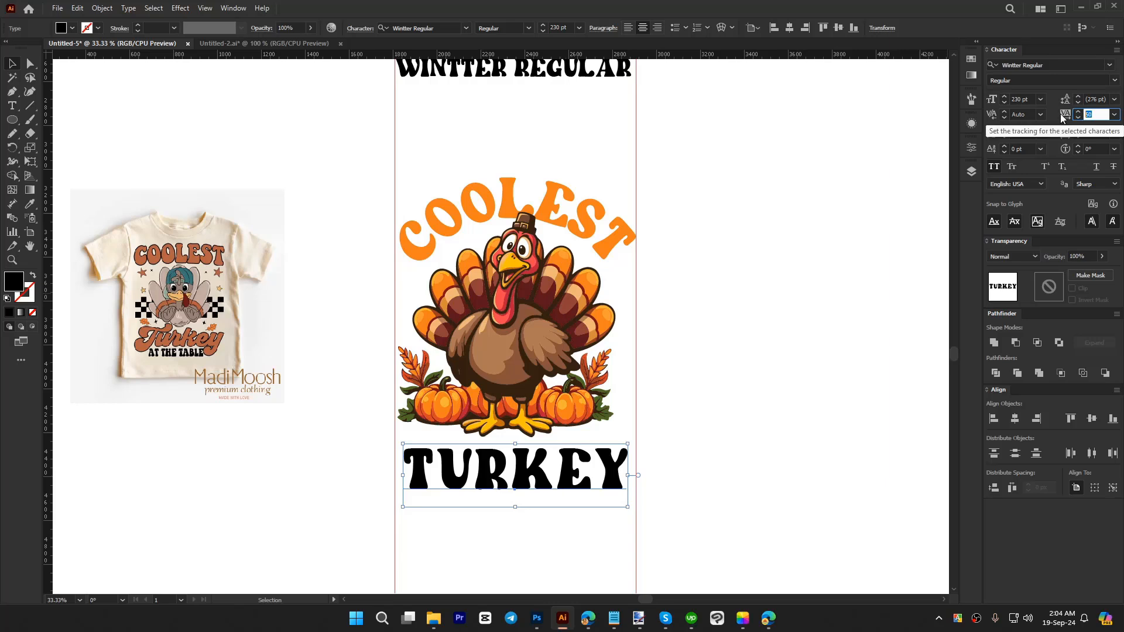
key(Return)
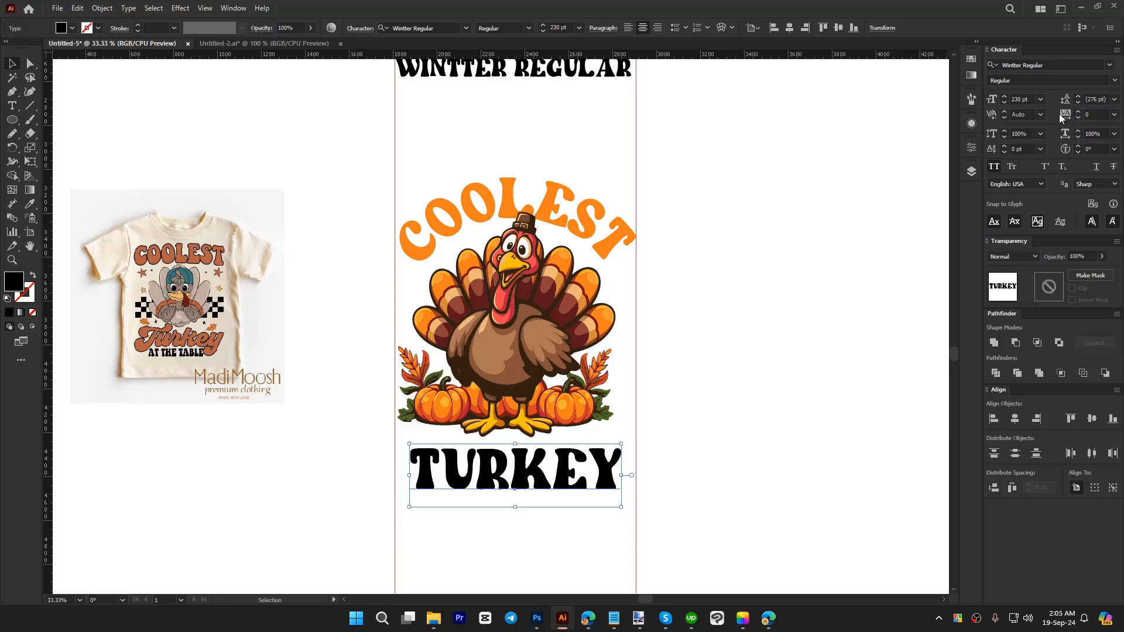
drag(538, 489, 537, 551)
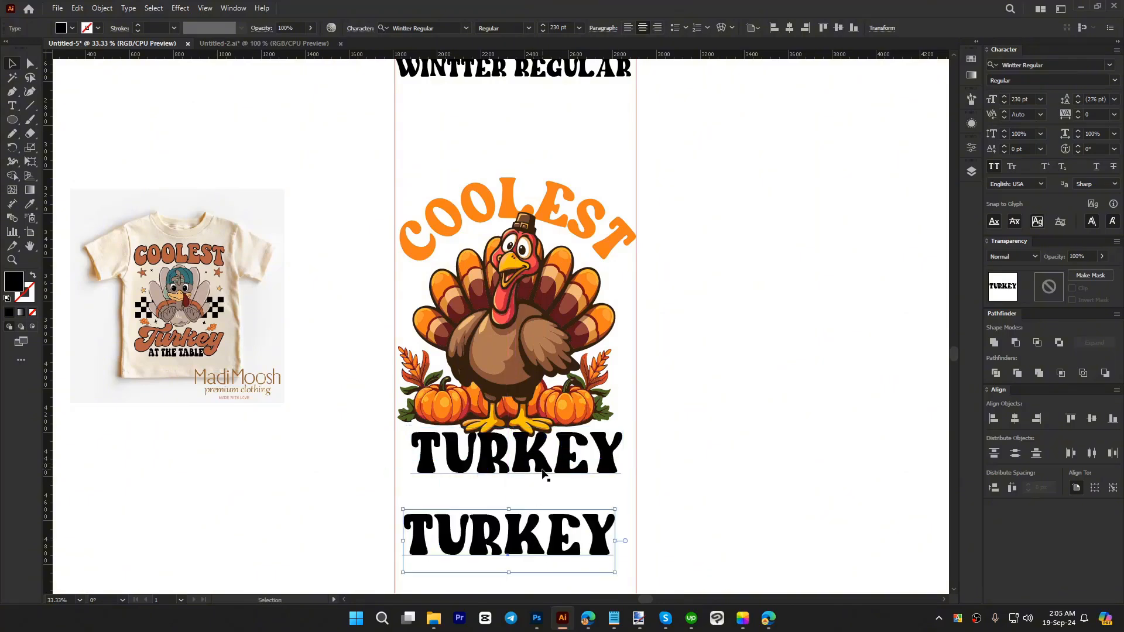
Step: Convert the upper TURKEY text to outlines, leaving the lower copy as live text
click(543, 471)
right_click(543, 472)
click(615, 286)
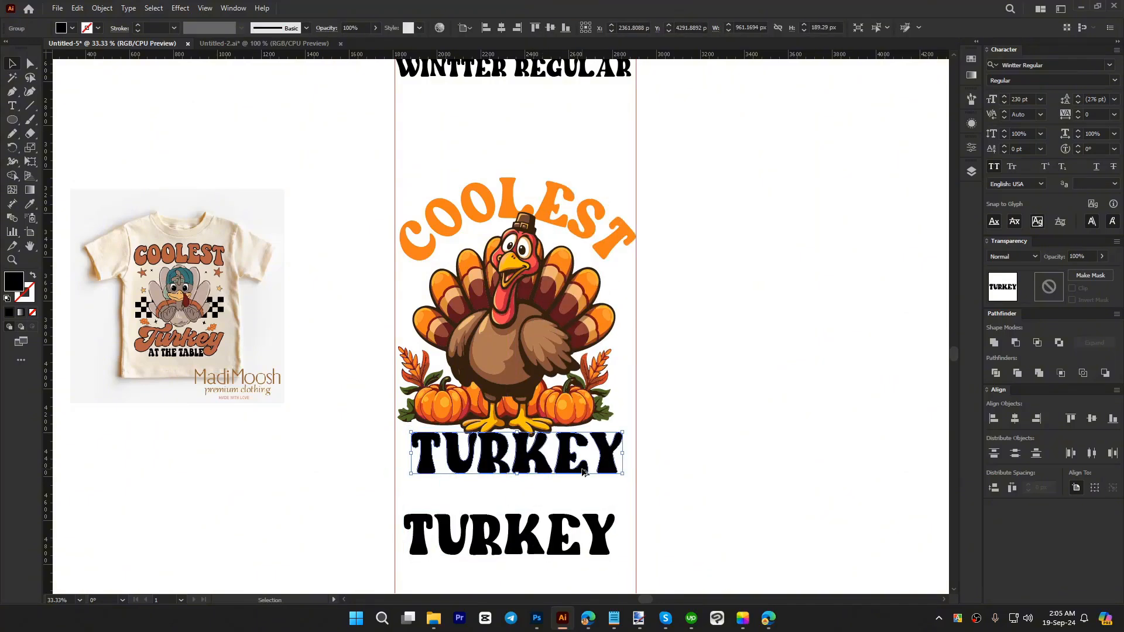
Step: Scale the outlined TURKEY lettering to span both vertical guides and nudge it up against the turkey's feet
scroll(671, 446, up, 2)
drag(663, 438, 688, 439)
drag(242, 440, 205, 439)
key(shift+Up)
key(shift+Up)
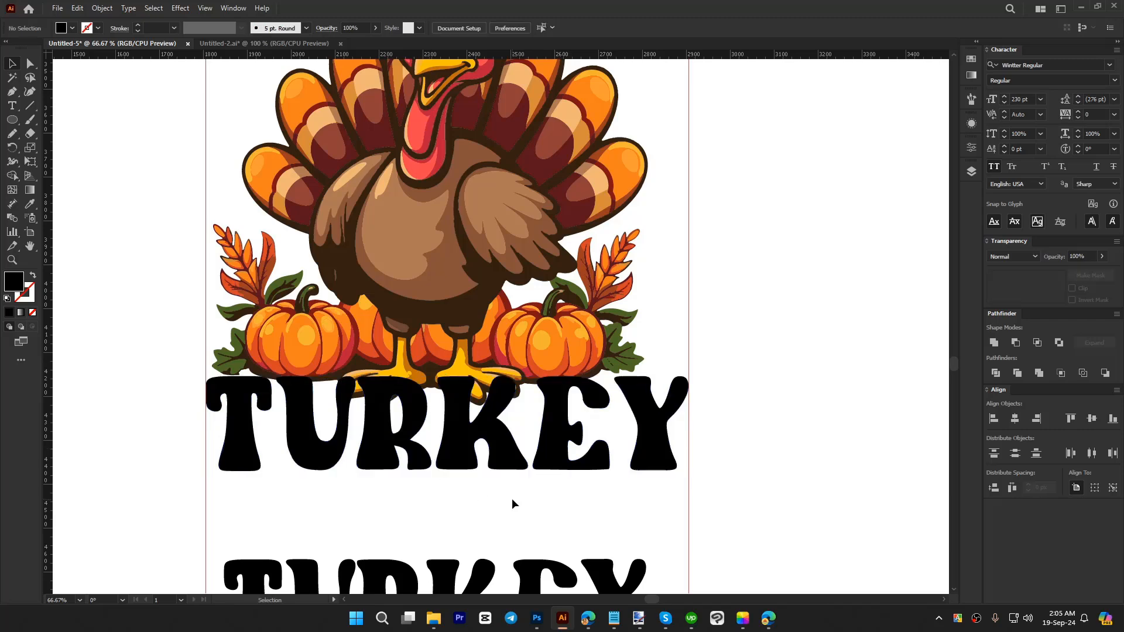
Step: Apply an Arc Upper warp with a horizontal bend of -20% to the outlined TURKEY lettering
scroll(512, 498, down, 1)
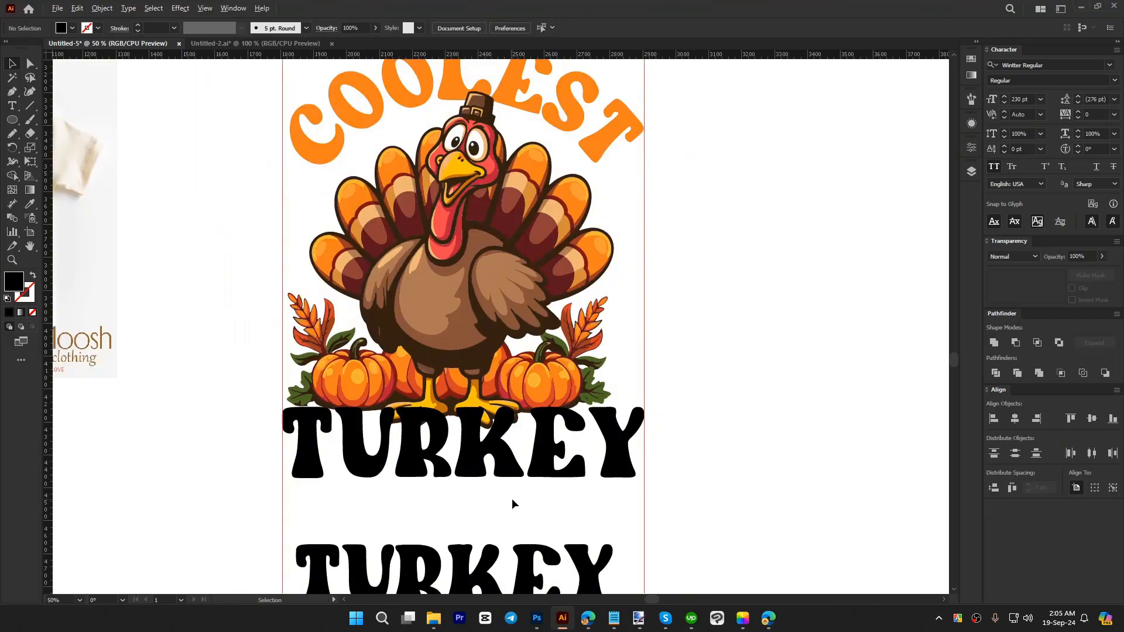
click(181, 8)
mouse_move(229, 159)
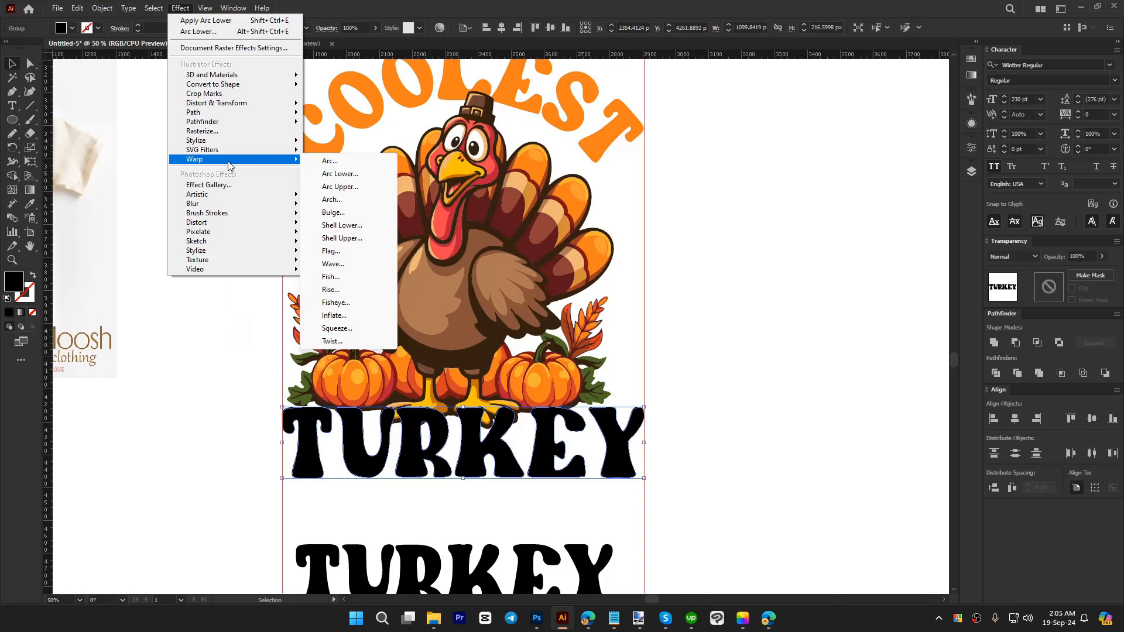
click(339, 187)
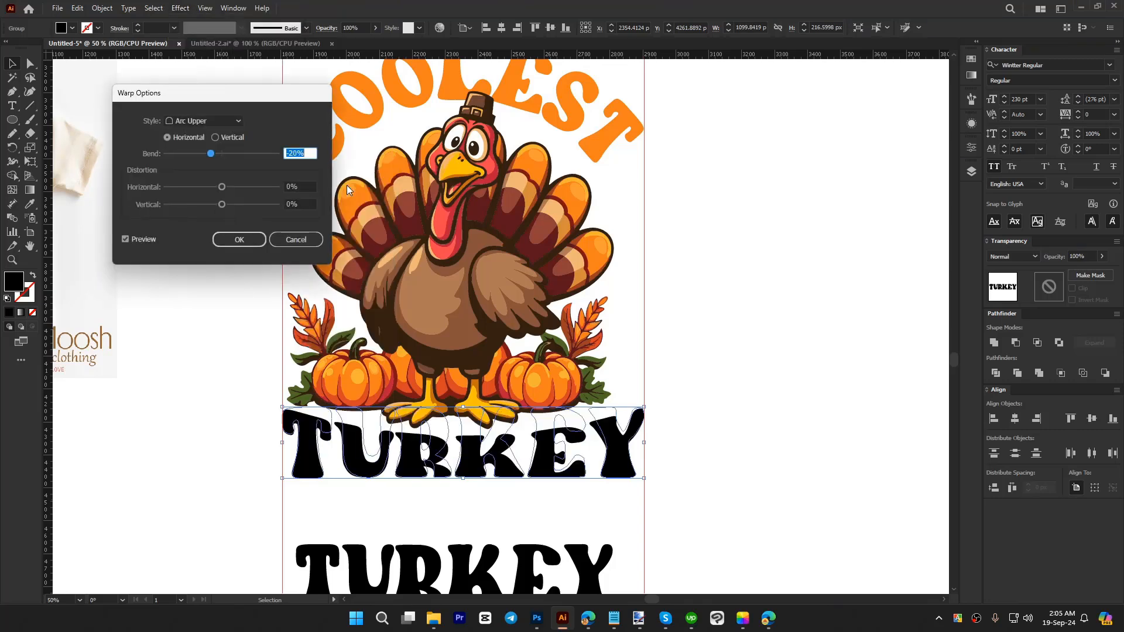
text(50)
key(Tab)
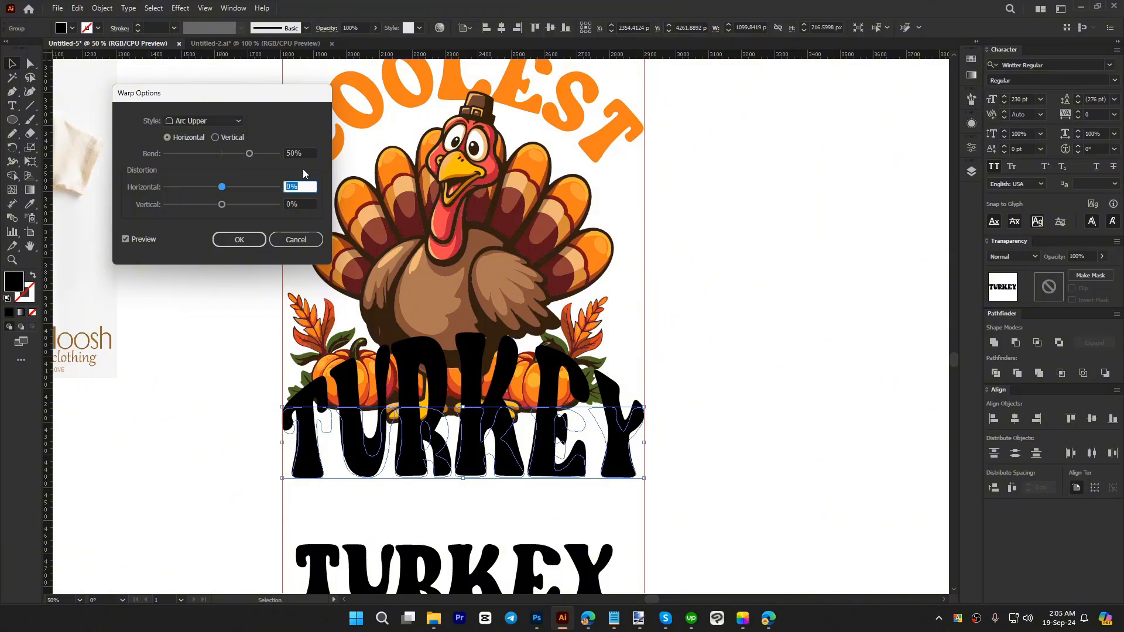
click(299, 153)
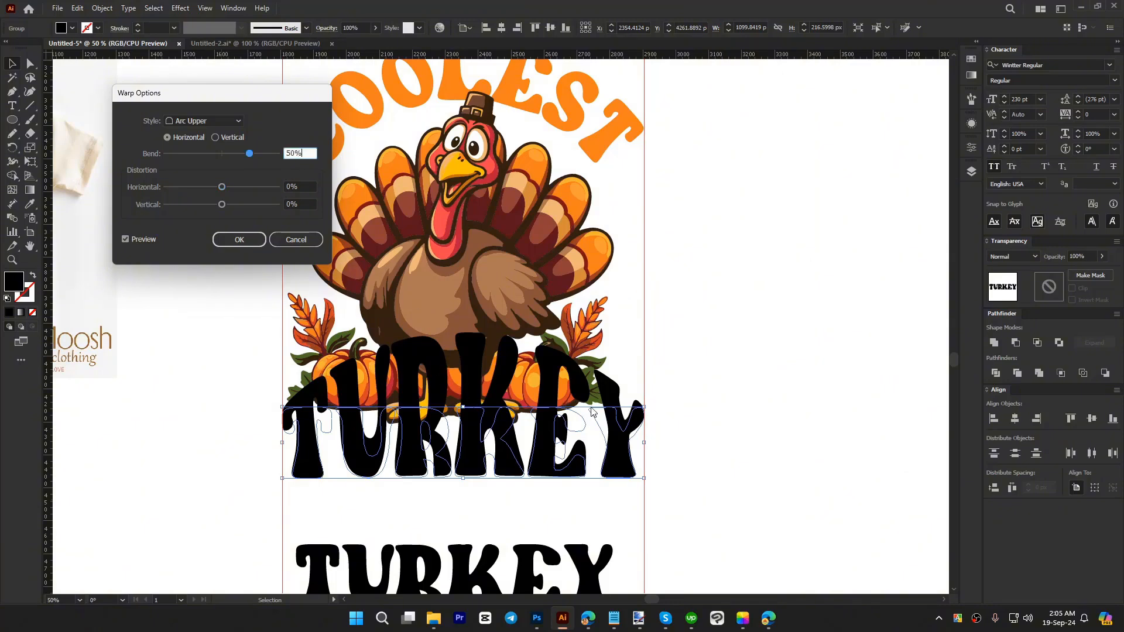
key(shift+Down)
key(shift+Down)
key(shift+Down)
key(shift+Down)
key(shift+Down)
key(shift+Down)
key(shift+Down)
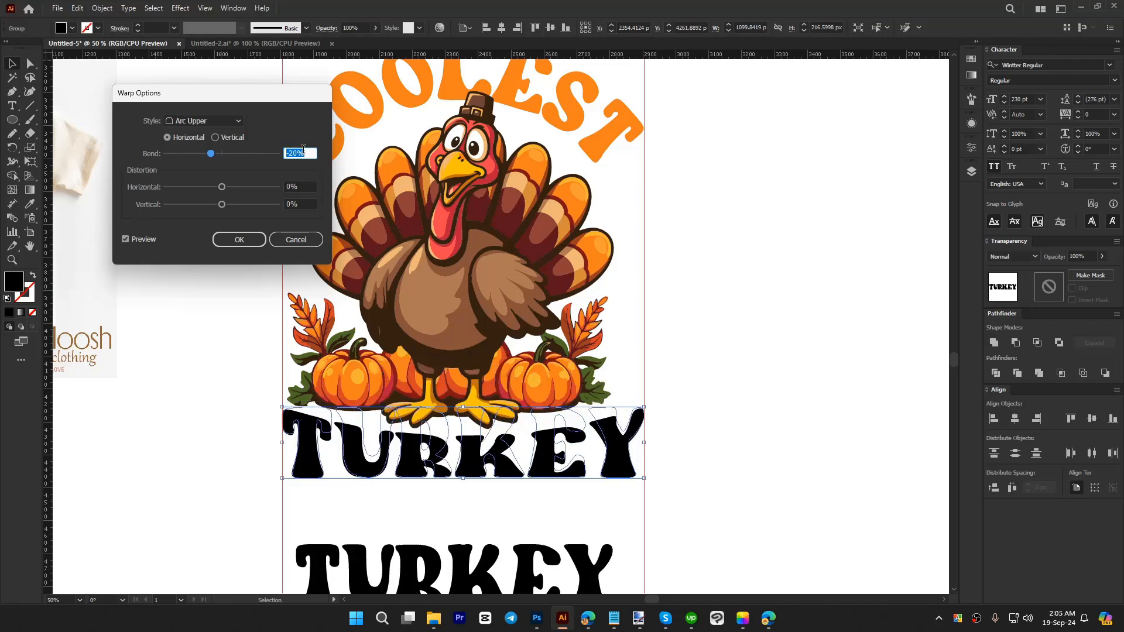
key(shift+Down)
click(239, 239)
Step: Stretch the warped TURKEY lettering upward to about 315 px tall, then nudge it down about 80 px to sit under the turkey's feet
drag(463, 407, 503, 374)
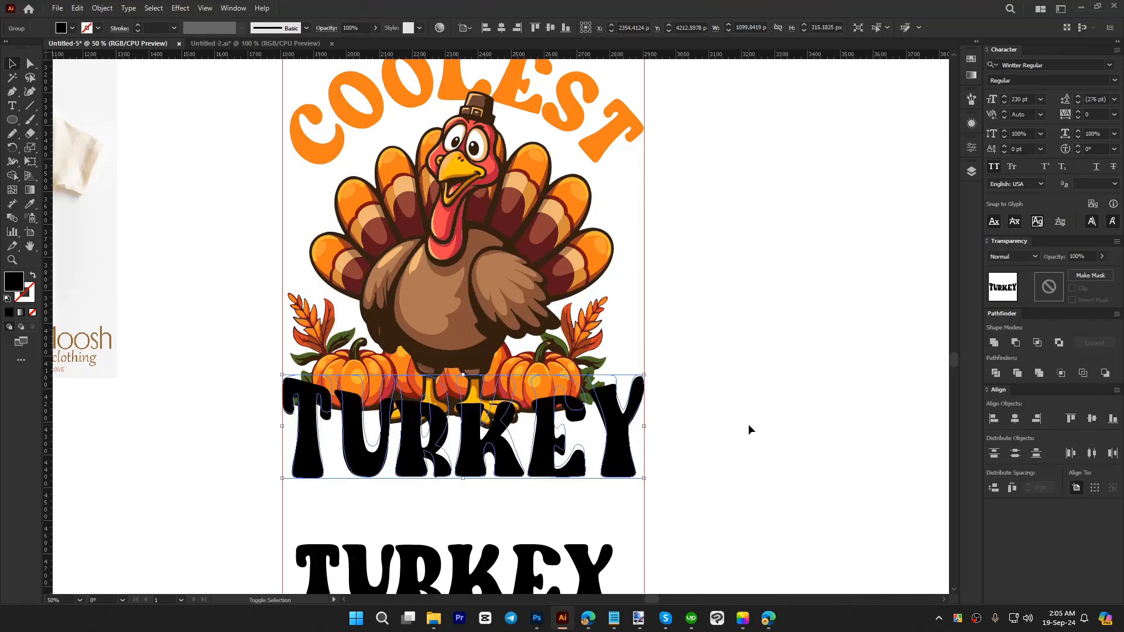
key(shift+Down)
key(shift+Down)
key(shift+Down)
key(shift+Down)
key(shift+Down)
key(shift+Down)
key(shift+Down)
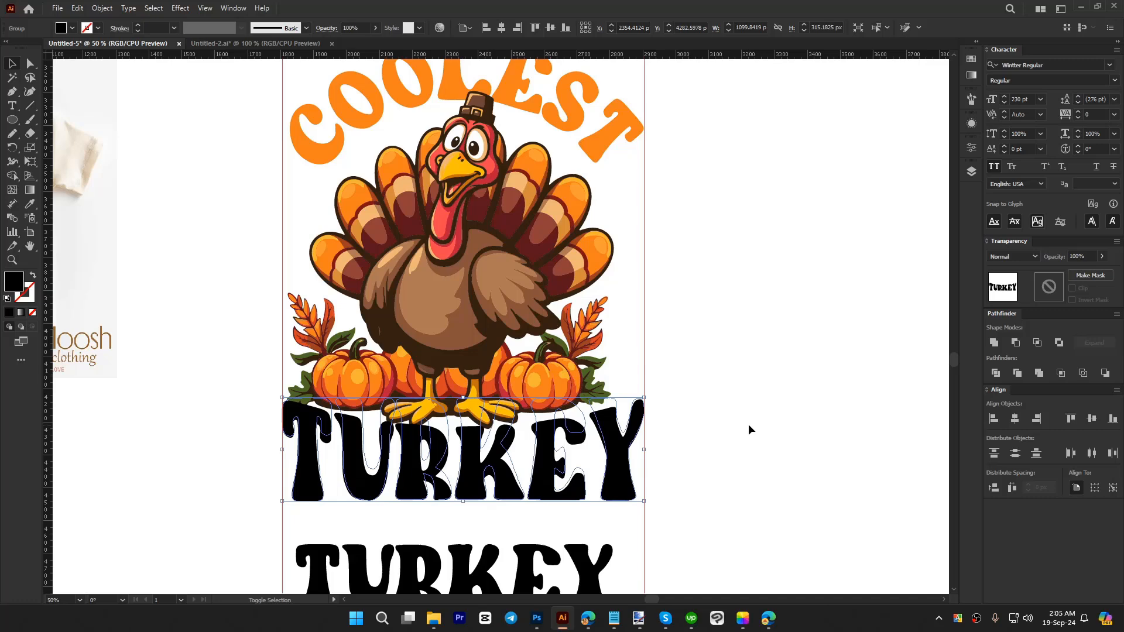
key(shift+Down)
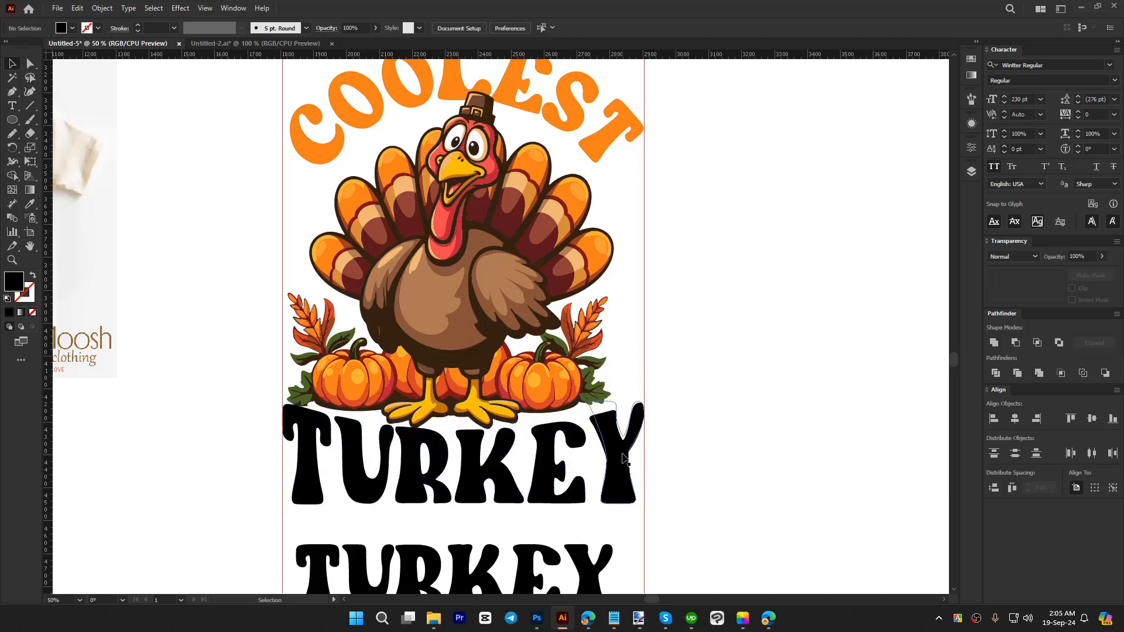
Step: Recolour the warped TURKEY lettering with the red sampled from the turkey's wattle
key(i)
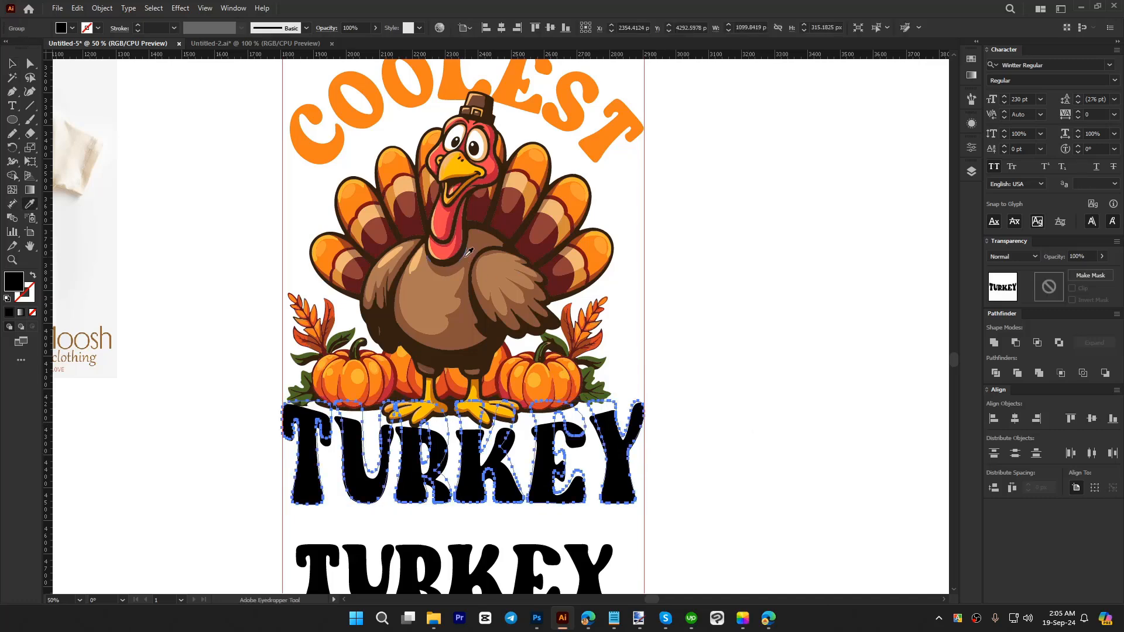
click(444, 225)
key(v)
click(675, 405)
scroll(684, 392, down, 2)
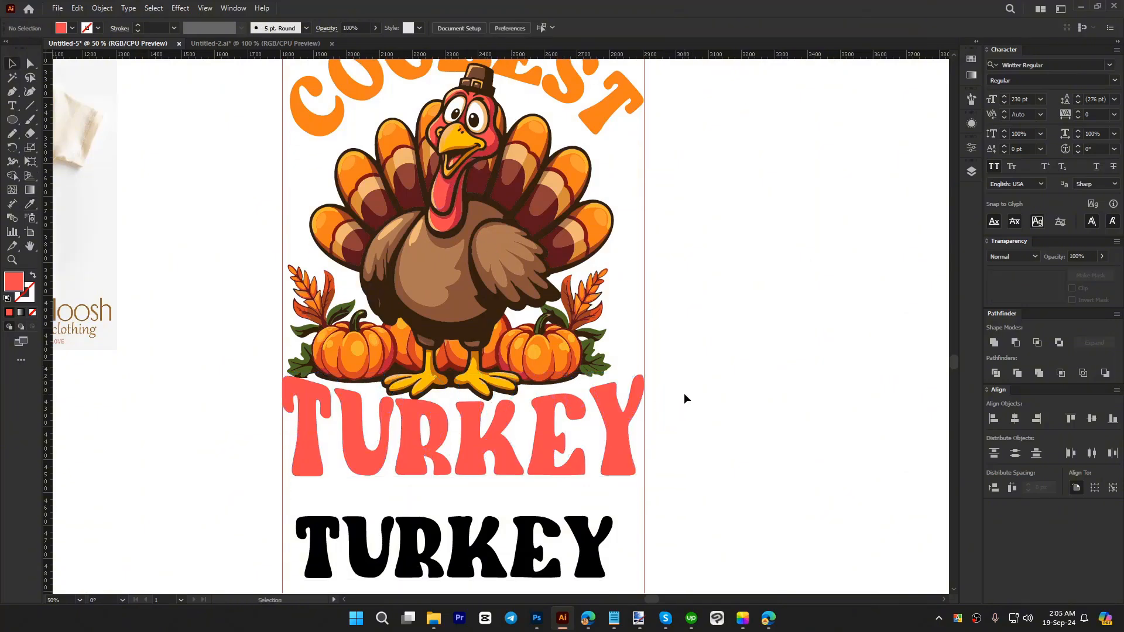
Step: Replace the wording of the lower black TURKEY text with AT THE TABLE
click(617, 396)
click(572, 502)
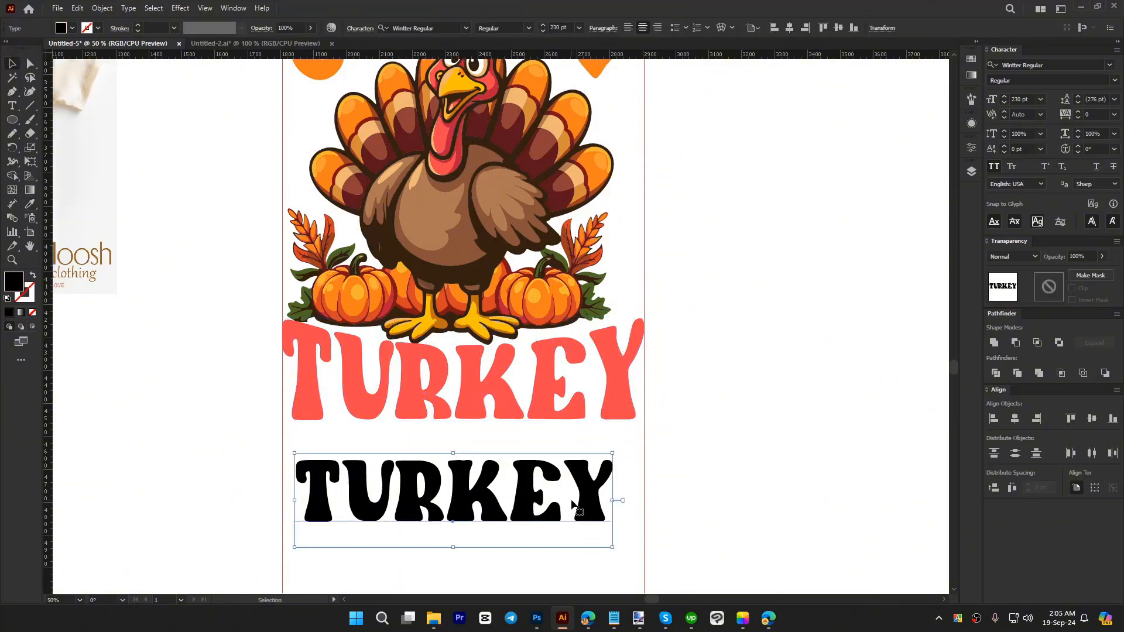
double_click(561, 494)
text(AT TH)
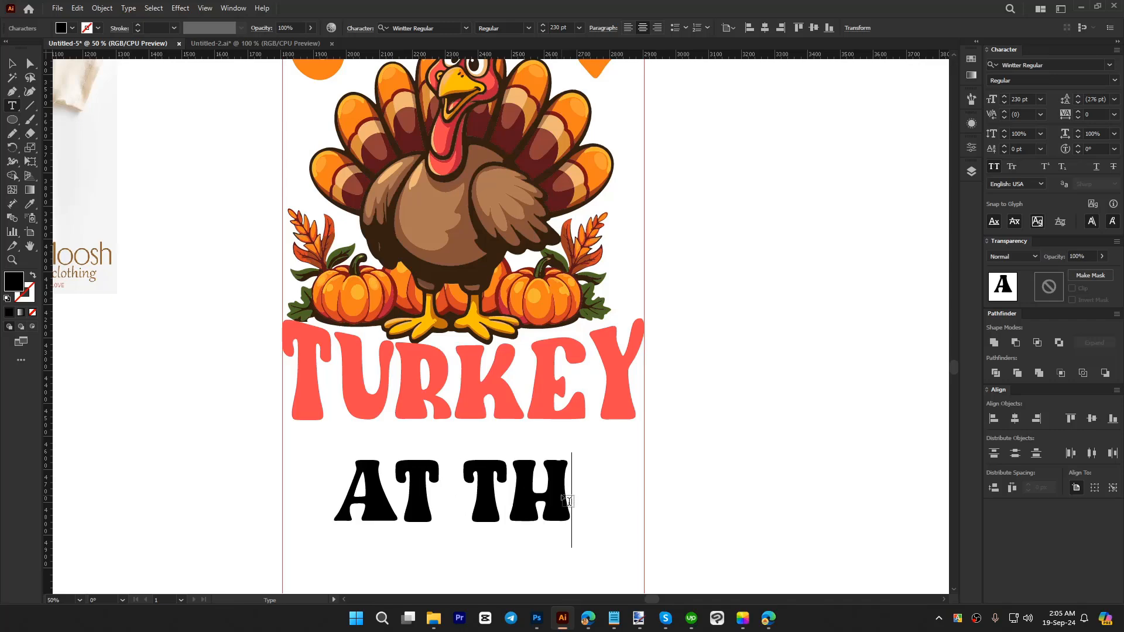
text(E TABLE)
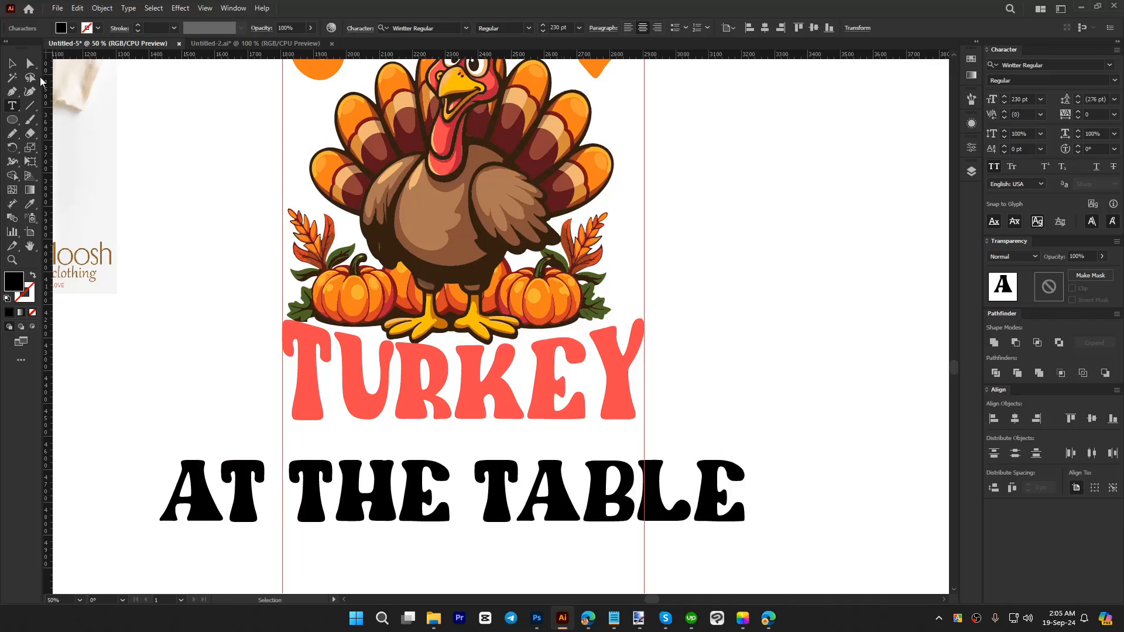
key(Escape)
Step: Scale the AT THE TABLE text down to about 95 pt, place it just below TURKEY and convert it to outlines
drag(744, 502, 579, 452)
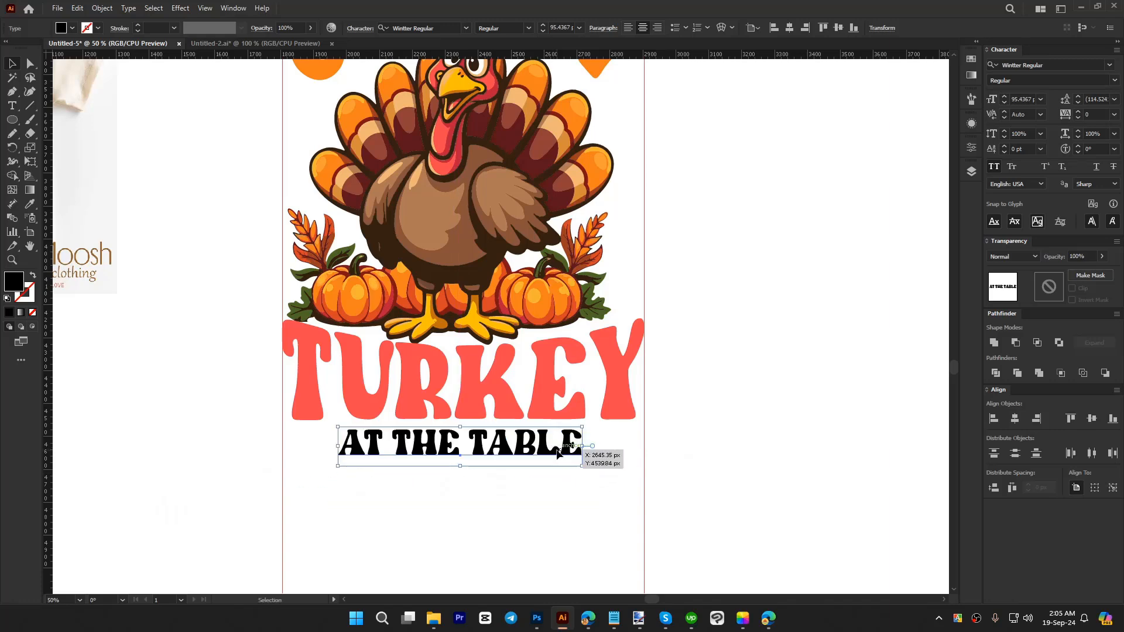
right_click(580, 454)
click(611, 271)
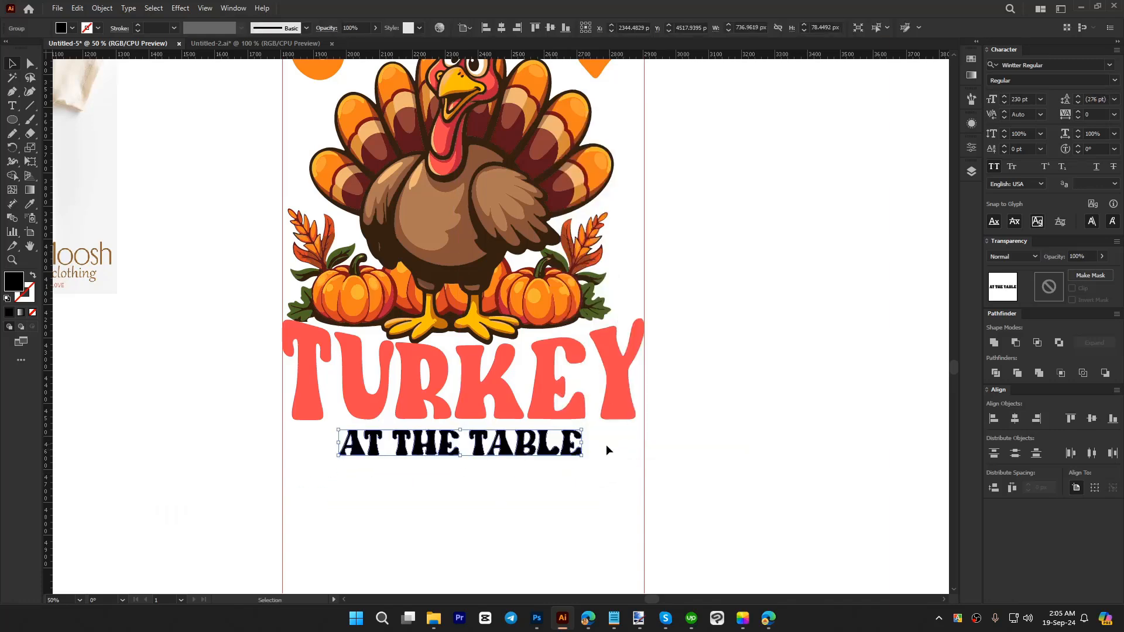
Step: Enlarge the AT THE TABLE outlines proportionally so they span from one vertical guide to the other
drag(585, 445, 646, 440)
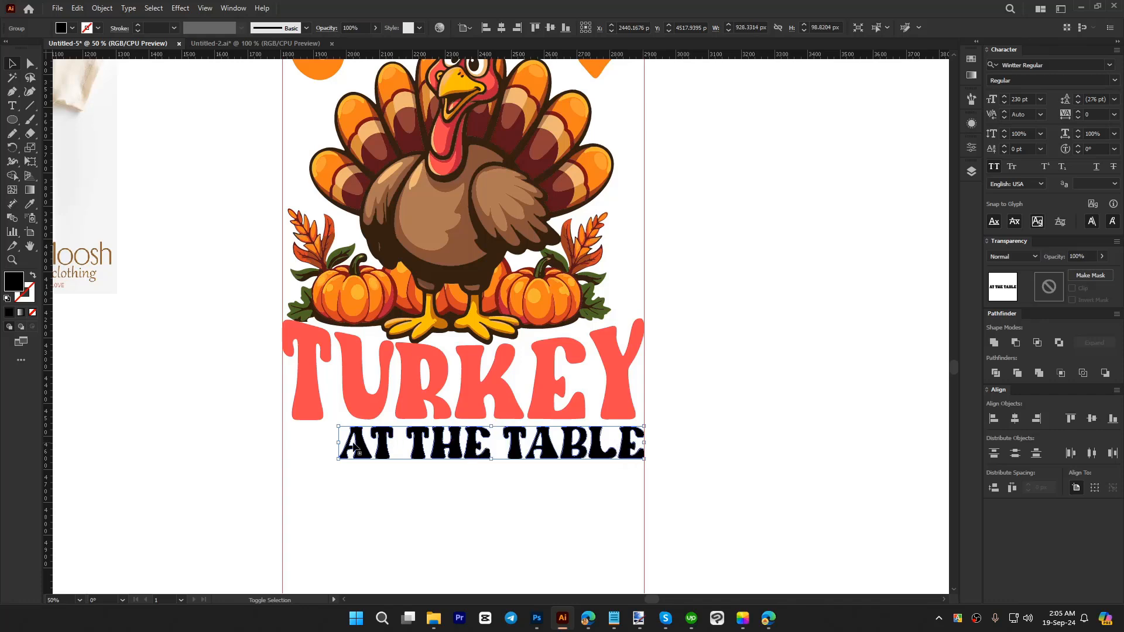
drag(338, 445, 284, 444)
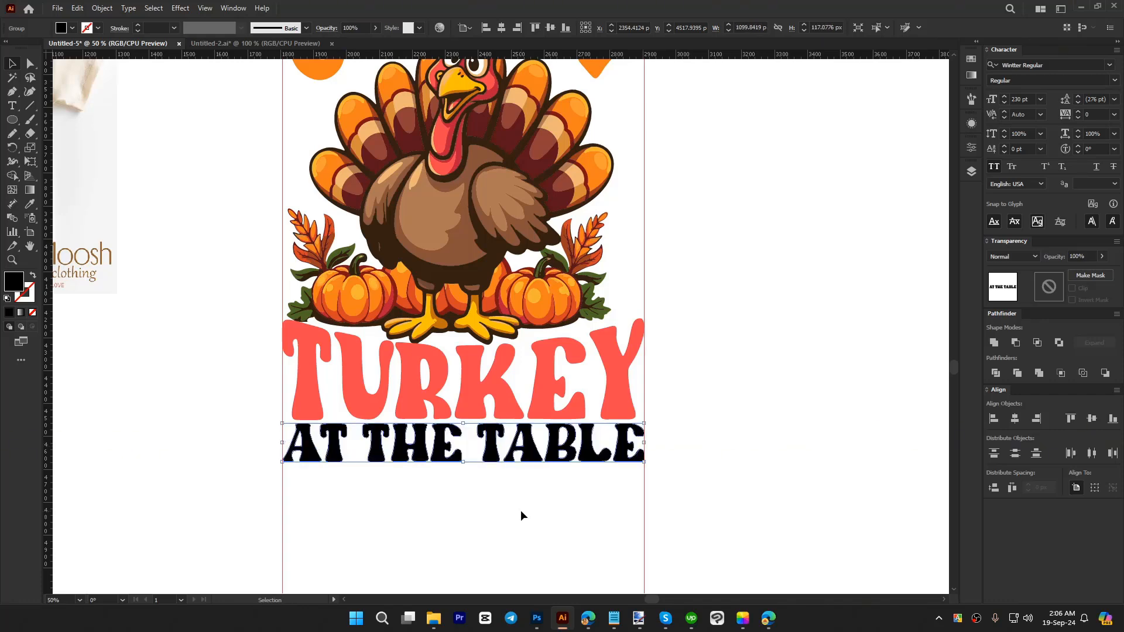
click(521, 511)
scroll(521, 510, down, 1)
scroll(630, 480, up, 1)
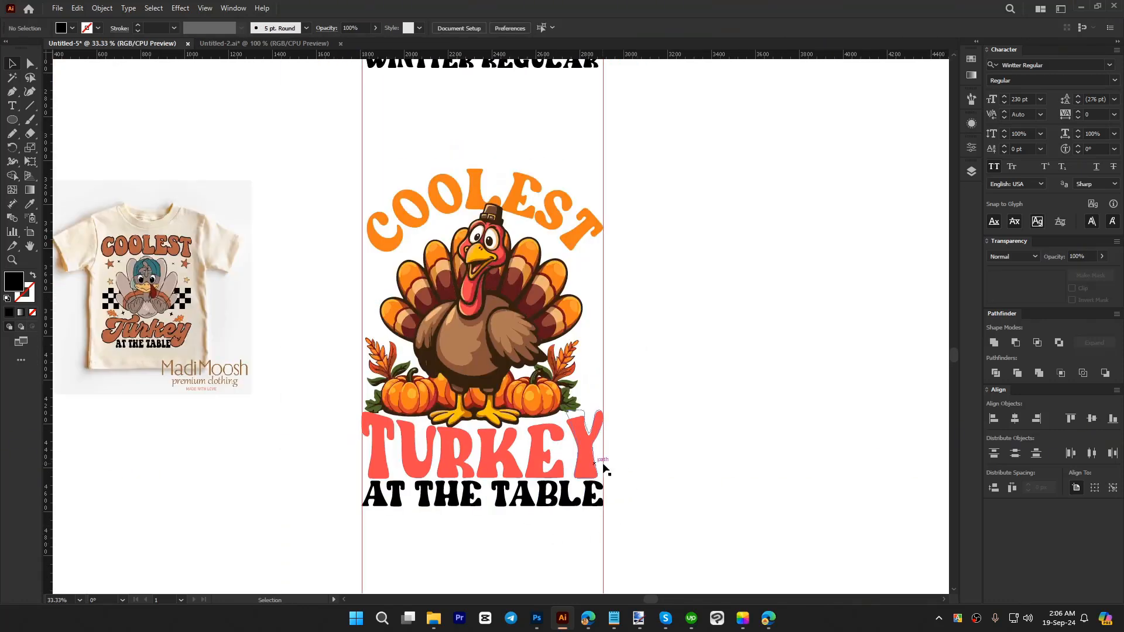
Step: Shrink the AT THE TABLE outlines about their centre to about 817 px wide and nudge them up slightly towards TURKEY
click(591, 496)
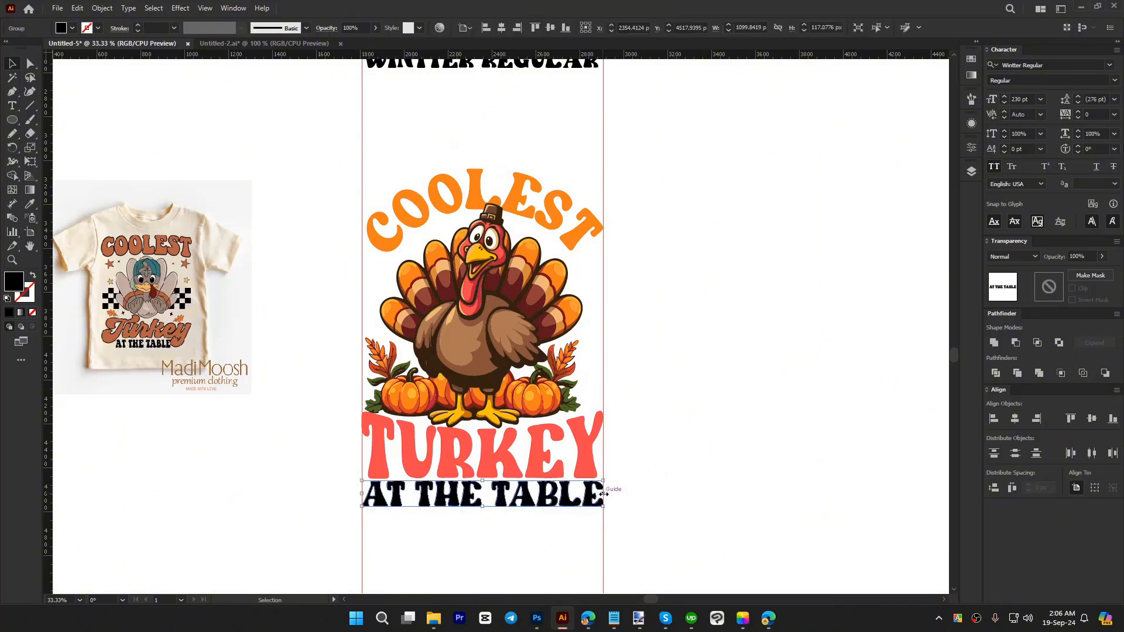
drag(603, 495, 573, 495)
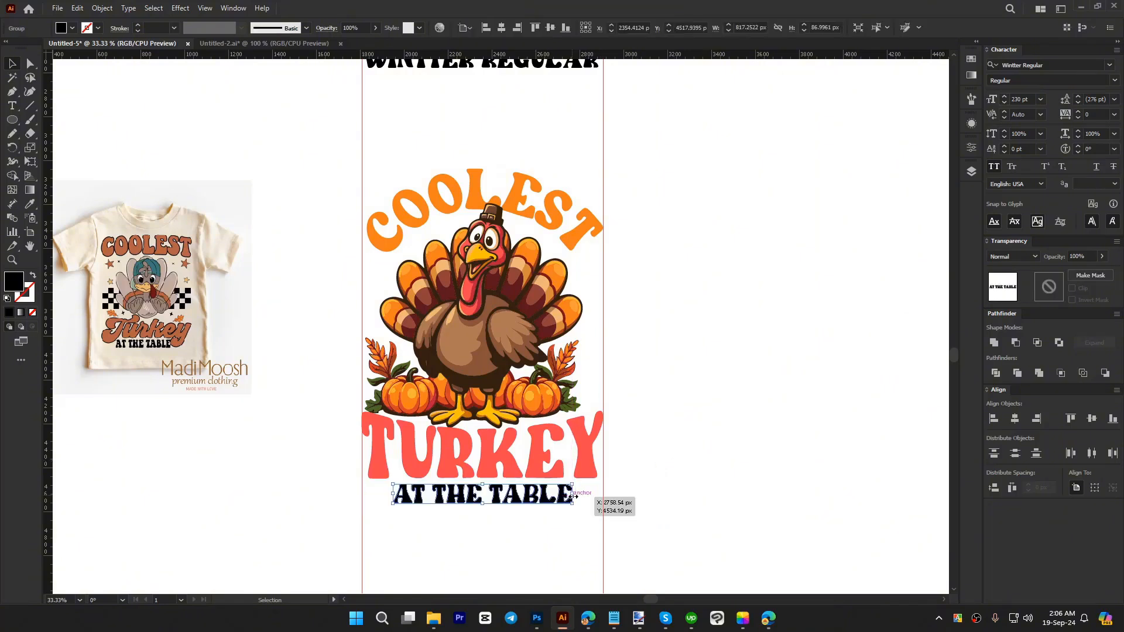
key(Up)
key(Up)
Step: Recolour the AT THE TABLE outlines with the orange sampled from the curved COOLEST lettering
key(i)
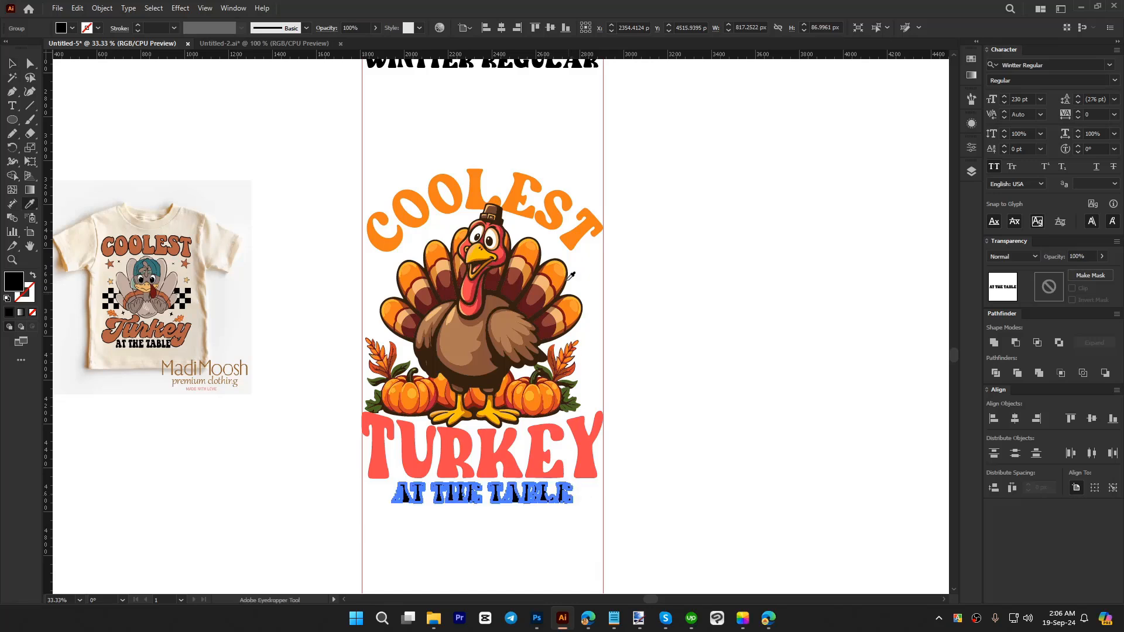
click(573, 229)
key(v)
click(678, 425)
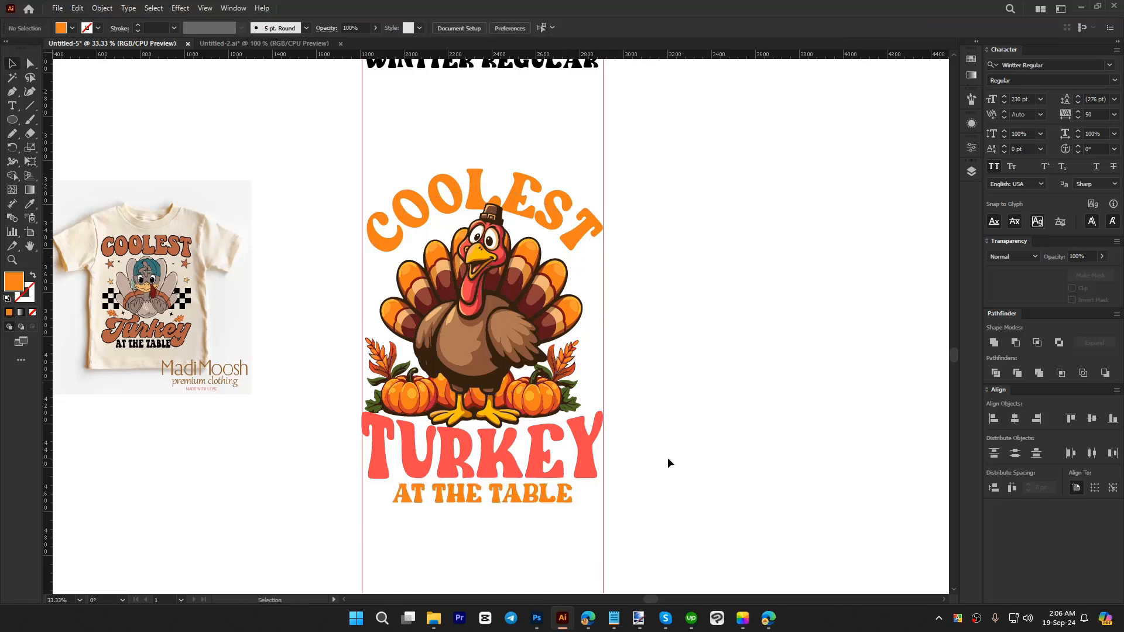
Step: Draw a rectangle about 1318 × 1771 px over the whole design and send it to the back
key(m)
drag(361, 167, 652, 556)
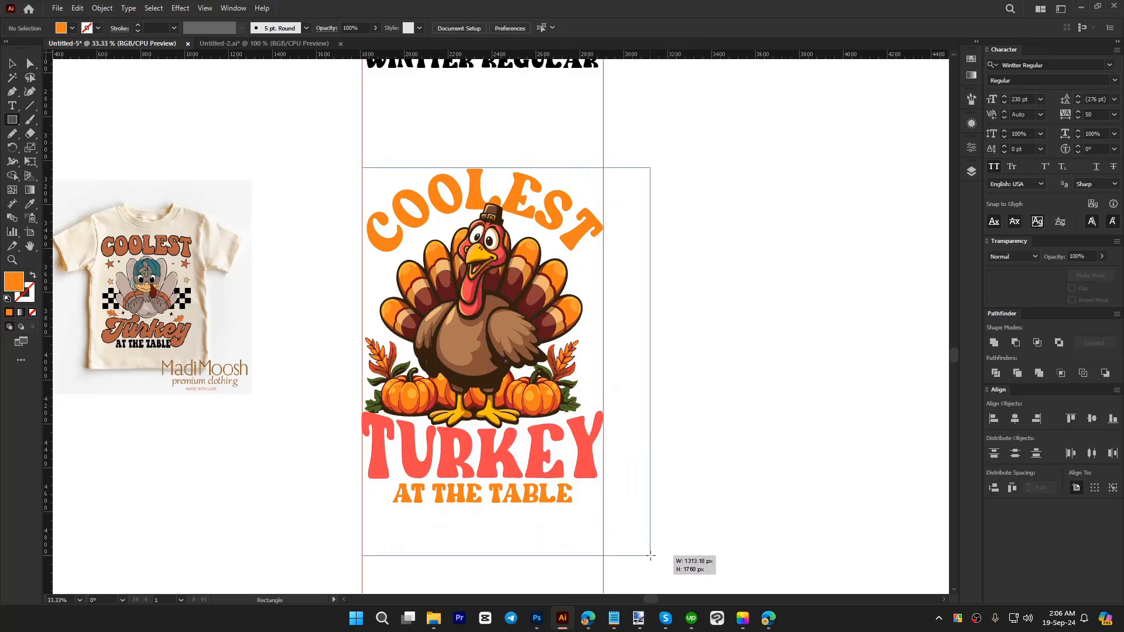
key(v)
drag(624, 490, 609, 486)
right_click(610, 486)
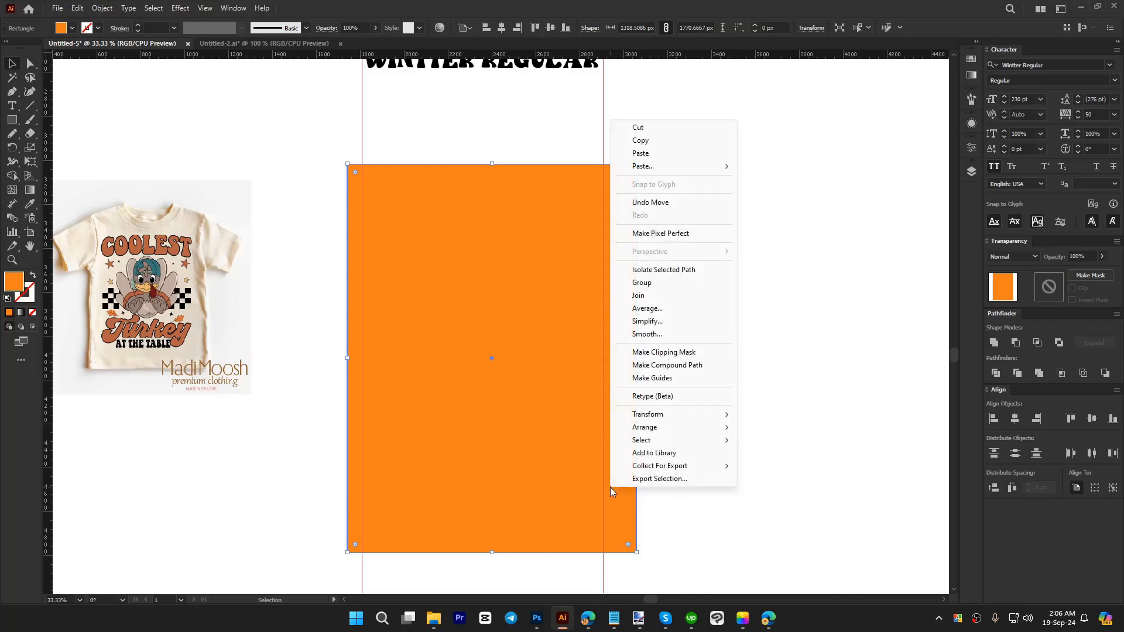
key(ctrl+shift+bracketleft)
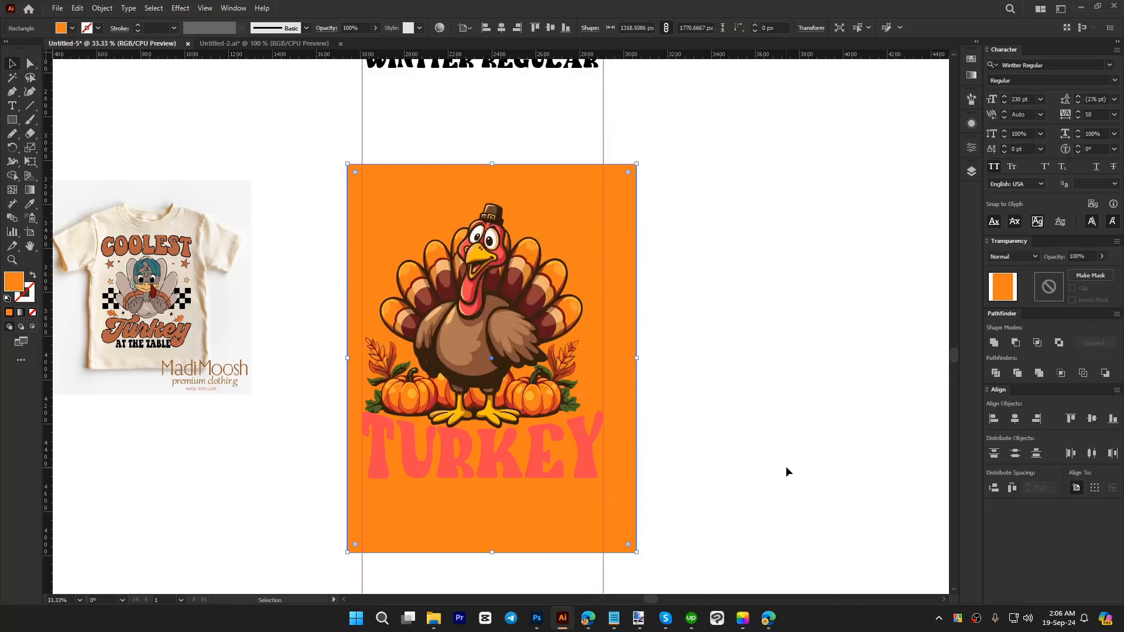
Step: Fill the background rectangle with dark brown sampled from the turkey and enlarge it to about 1484 × 1993 px around the design
key(i)
click(515, 309)
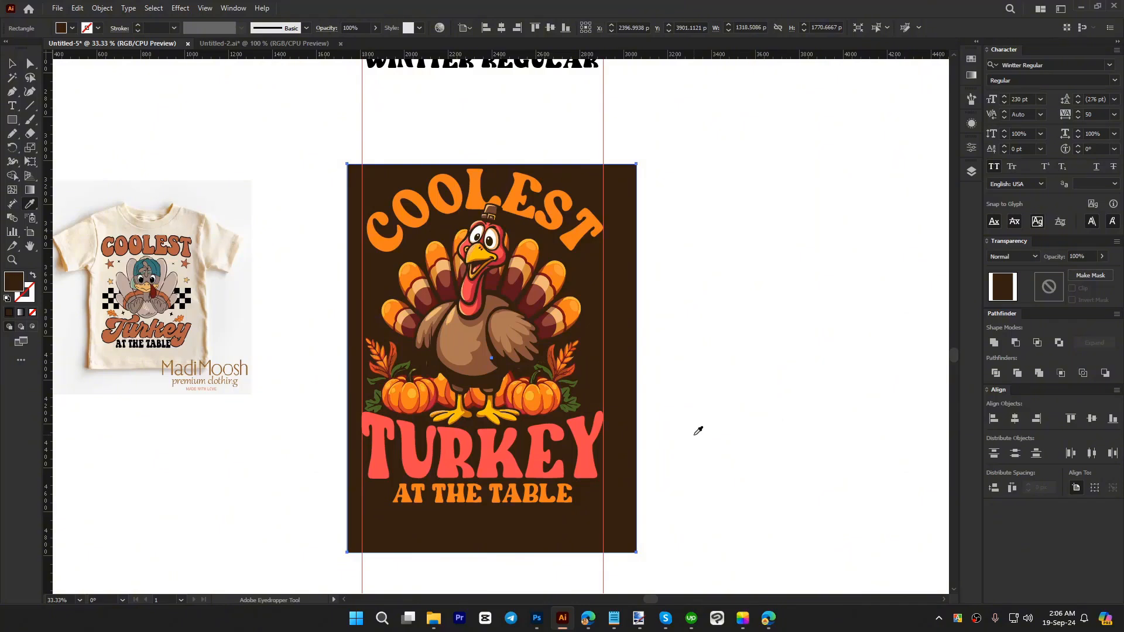
key(v)
drag(635, 390, 644, 350)
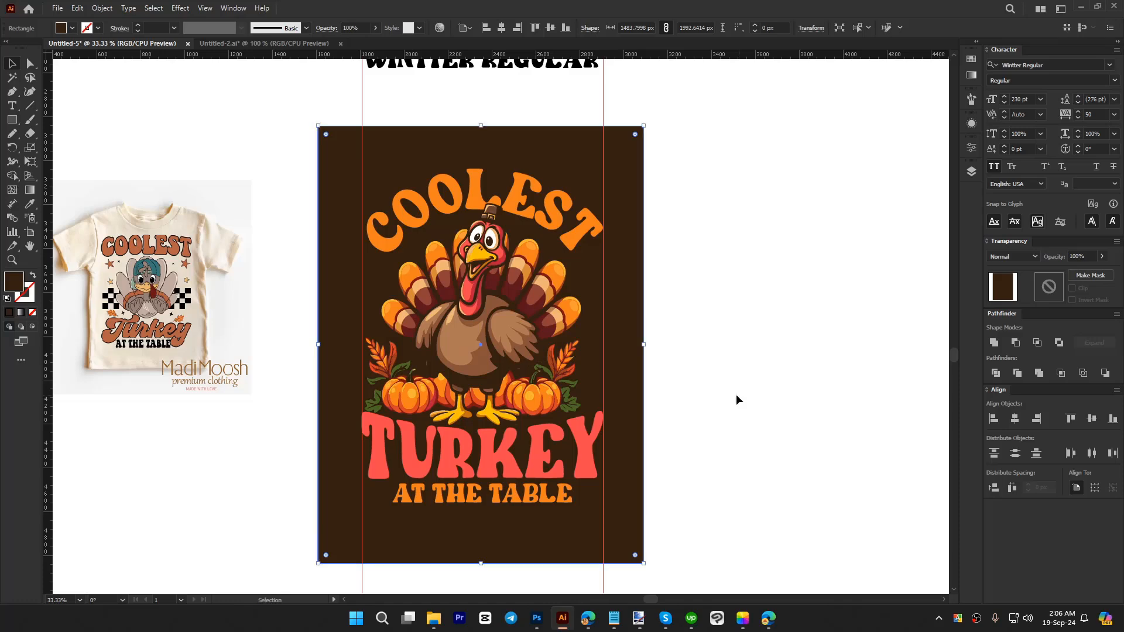
Step: Lock the brown background rectangle
click(109, 9)
mouse_move(151, 105)
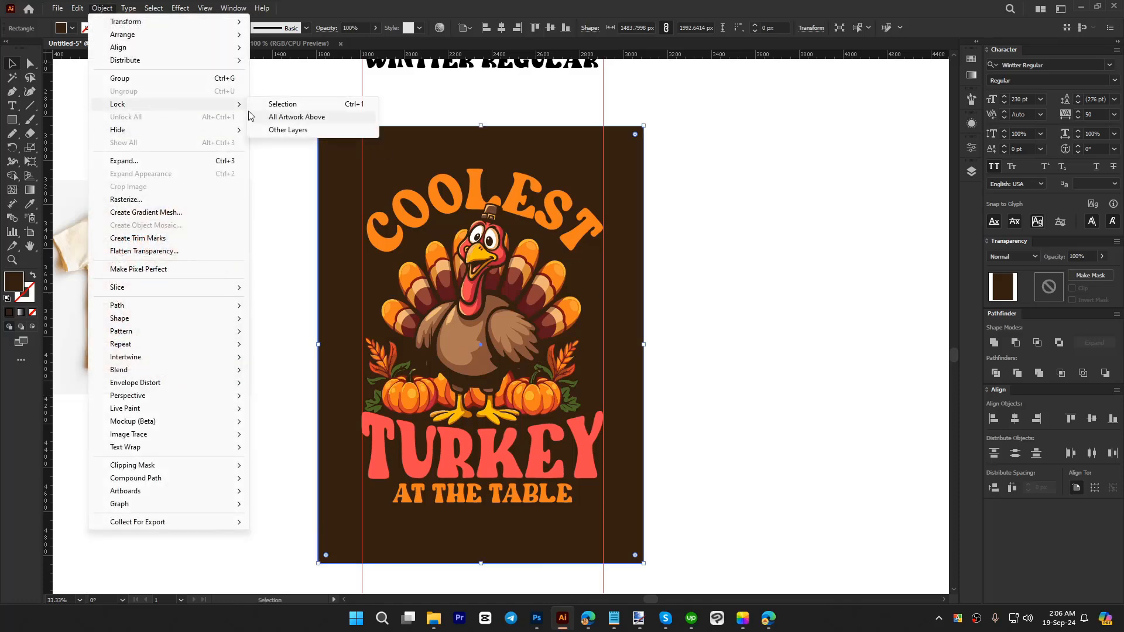
click(319, 107)
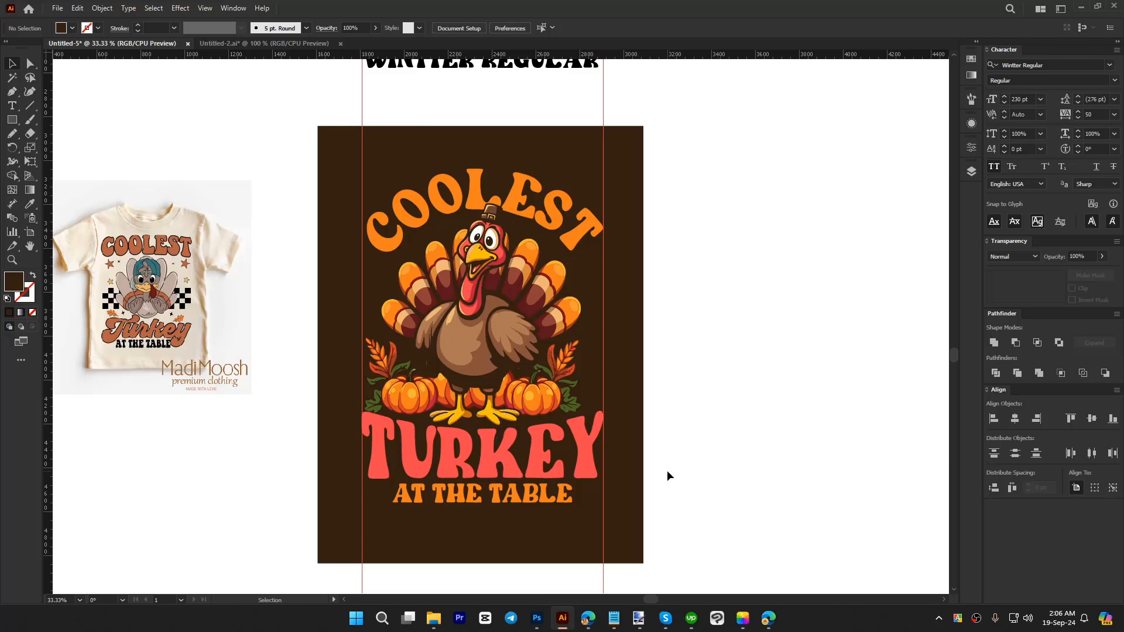
Step: Add a new COOLEST text object in 230 pt Wintter Regular beside the turkey design
scroll(720, 434, right, 1)
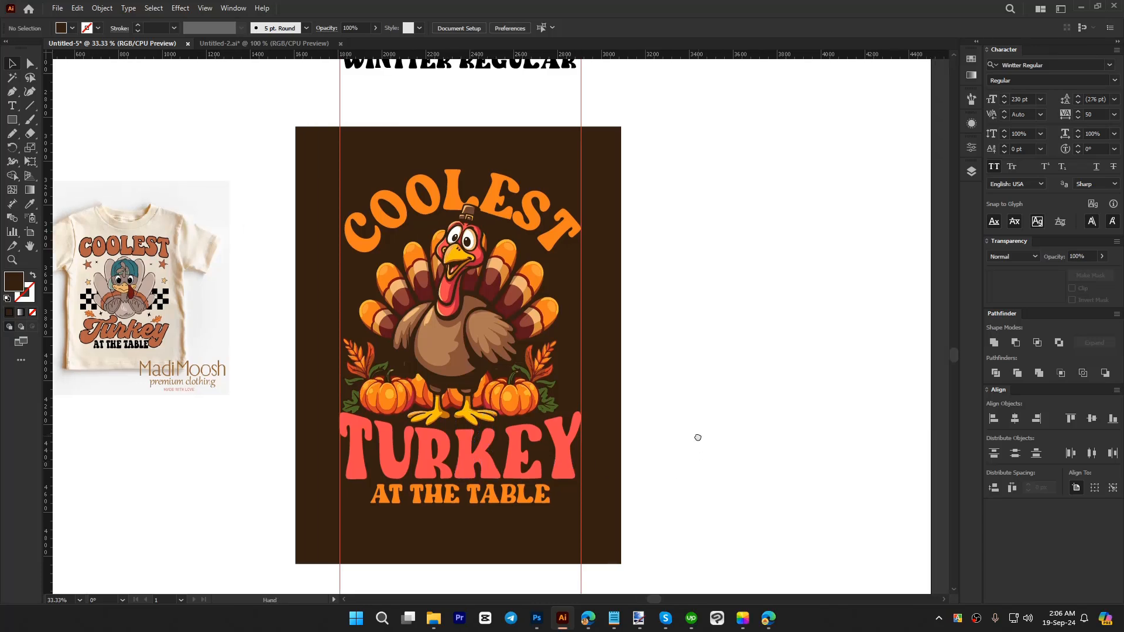
key(t)
click(652, 292)
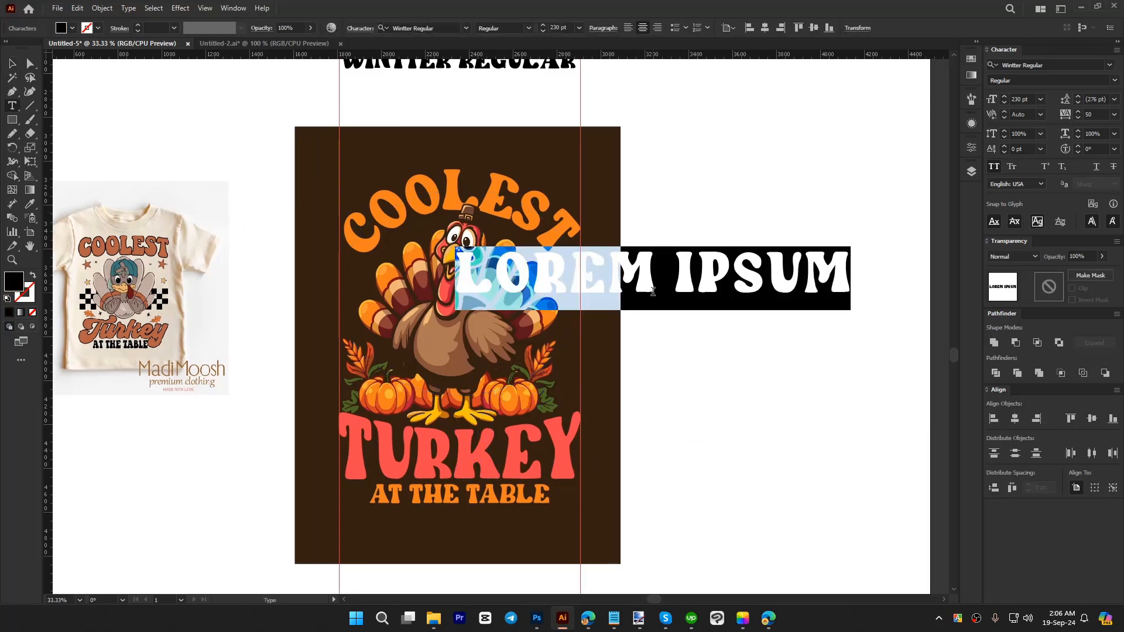
text(coole)
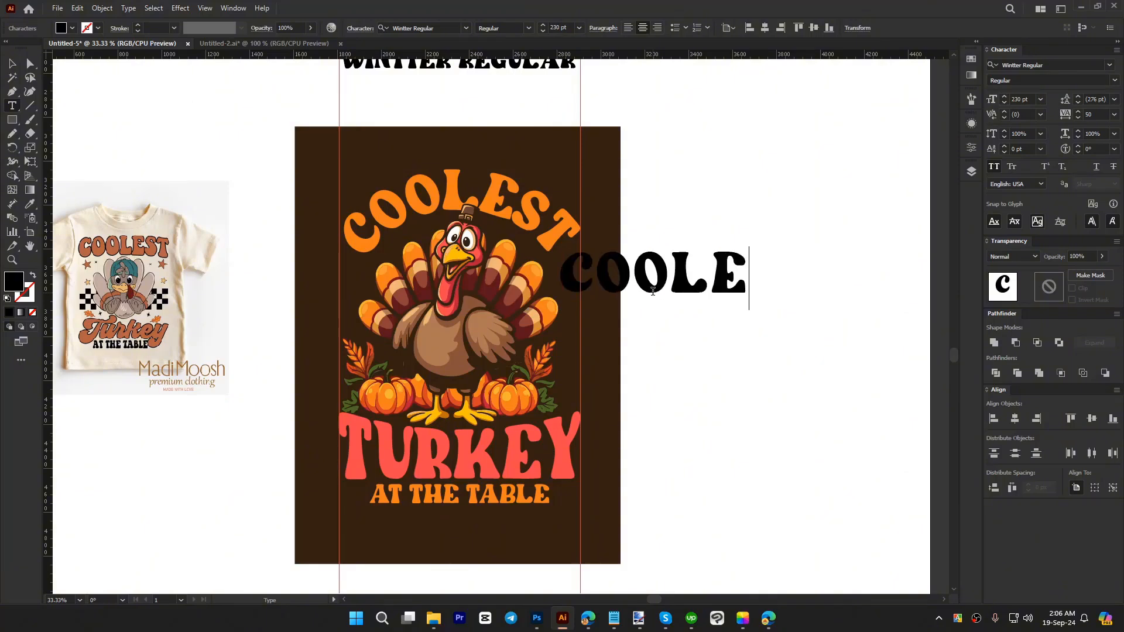
text(st)
click(18, 63)
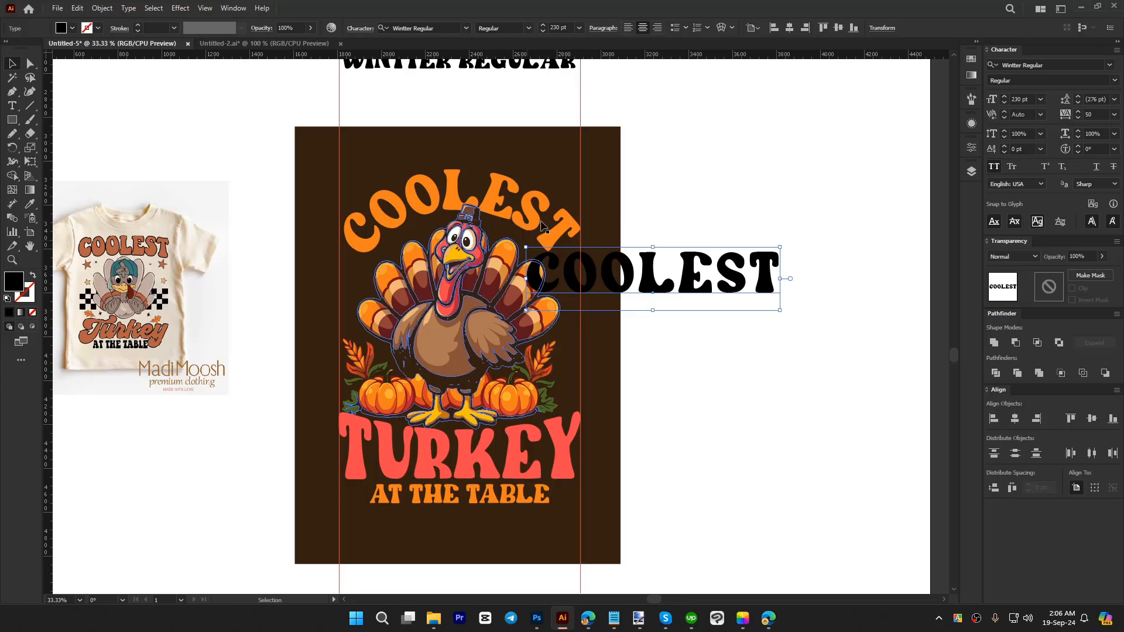
Step: Move the new COOLEST text further off the turkey and set its tracking to 0
drag(663, 281, 706, 324)
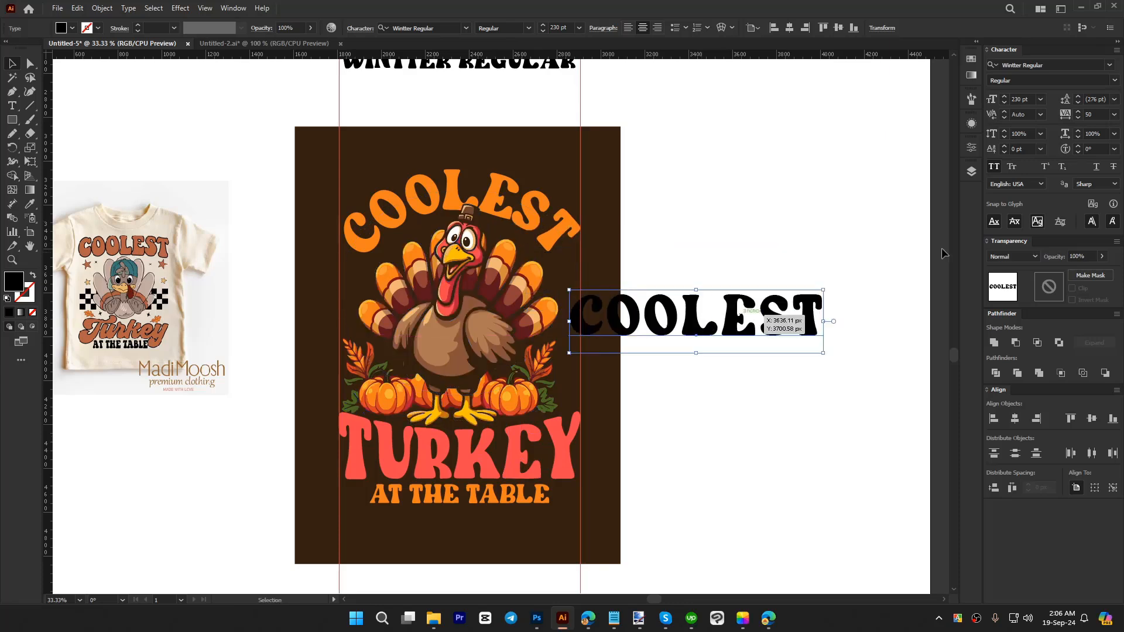
click(1090, 115)
text(0)
key(Return)
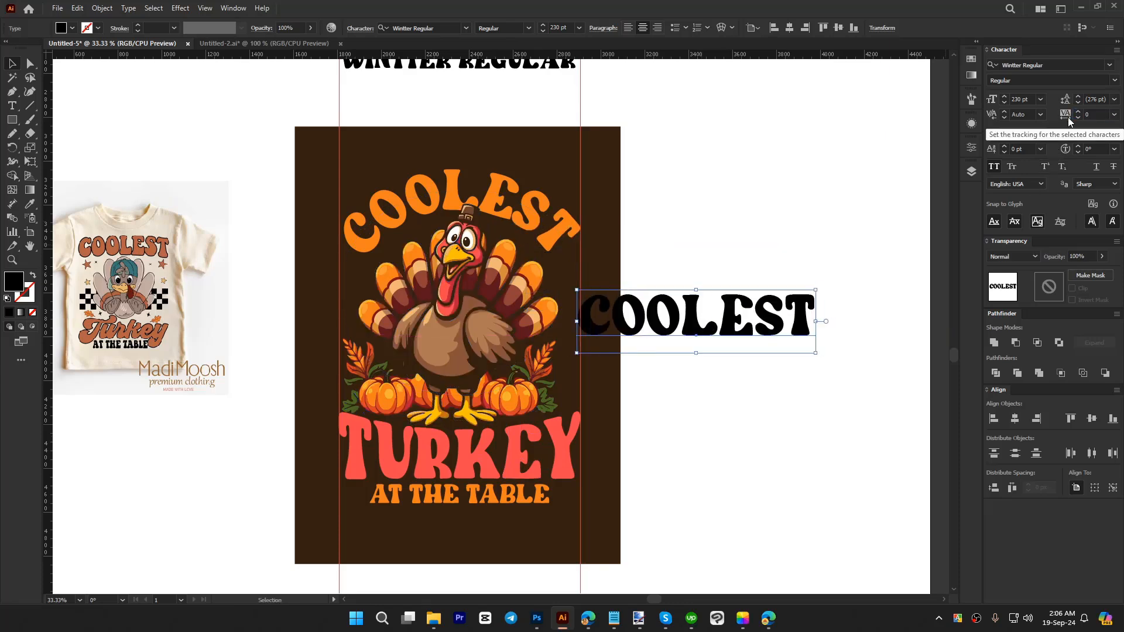
Step: Convert the new COOLEST text to outlines and colour it with the orange of the curved COOLEST
drag(719, 322, 708, 296)
right_click(708, 296)
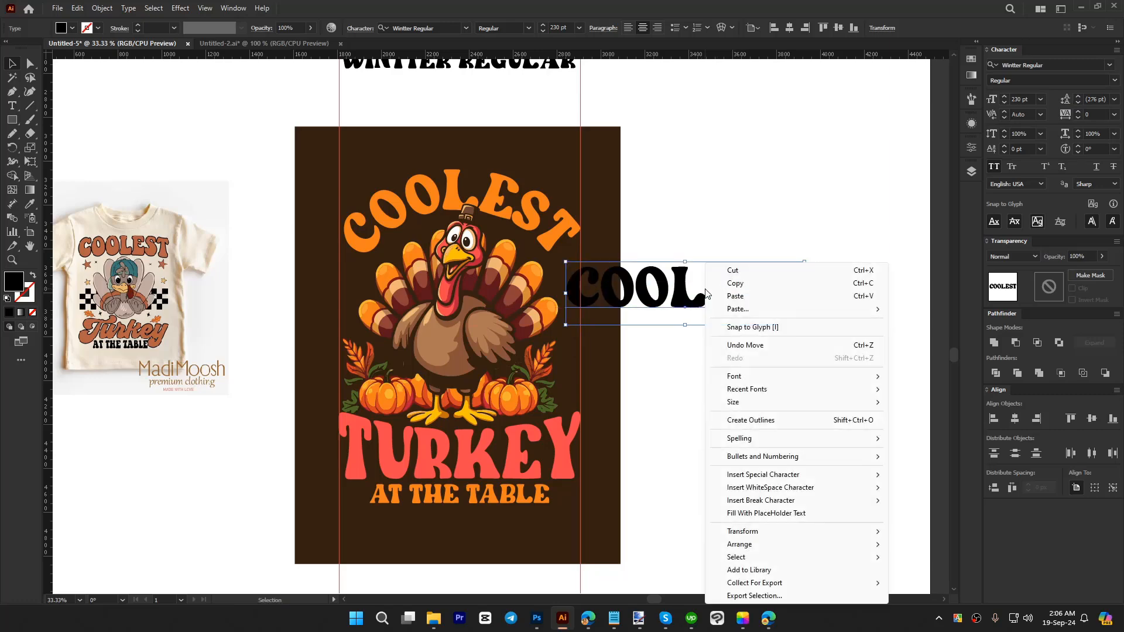
click(757, 419)
key(i)
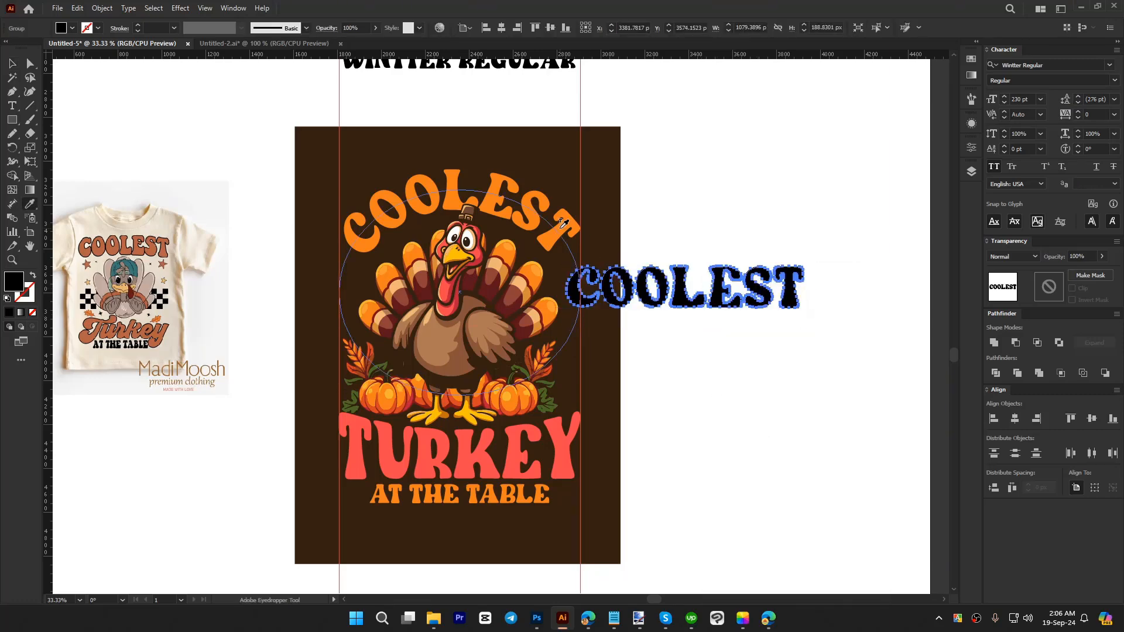
click(549, 231)
key(v)
Step: Move the curved COOLEST onto the reference shirt and fit the straight COOLEST above the turkey, about 1100 px wide between the guides
drag(549, 231, 199, 394)
drag(666, 309, 460, 209)
mouse_move(585, 188)
mouse_down()
mouse_move(600, 188)
mouse_move(581, 188)
mouse_up()
drag(348, 189, 339, 189)
Step: Warp the straight COOLEST with Arc Lower at -20% horizontal bend and stretch it downwards to about 352 px tall
click(175, 8)
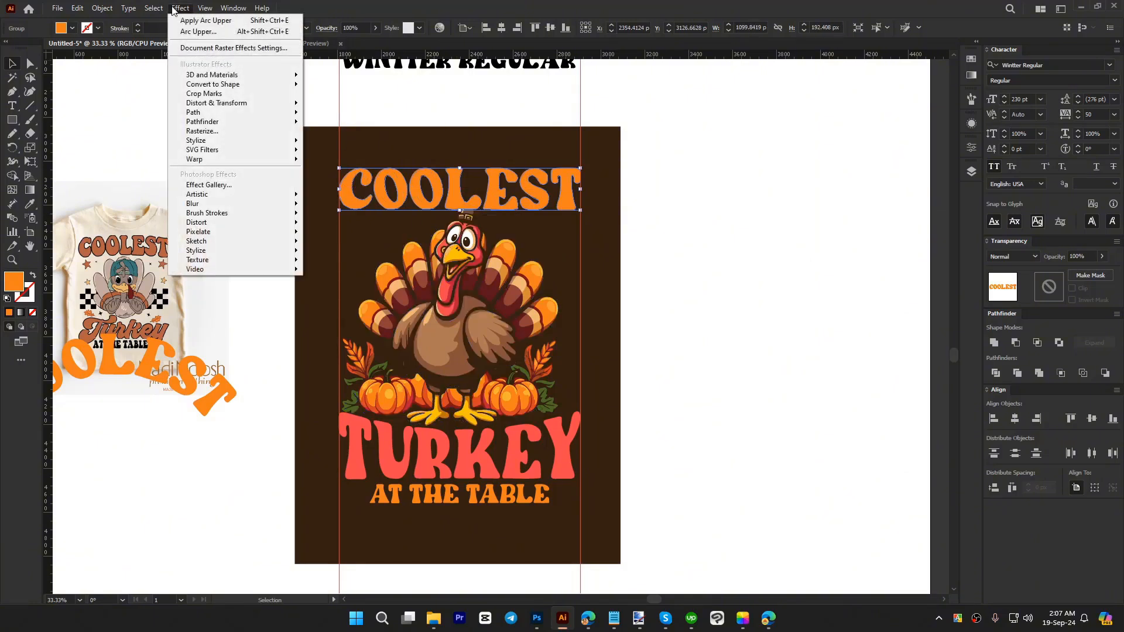
mouse_move(227, 162)
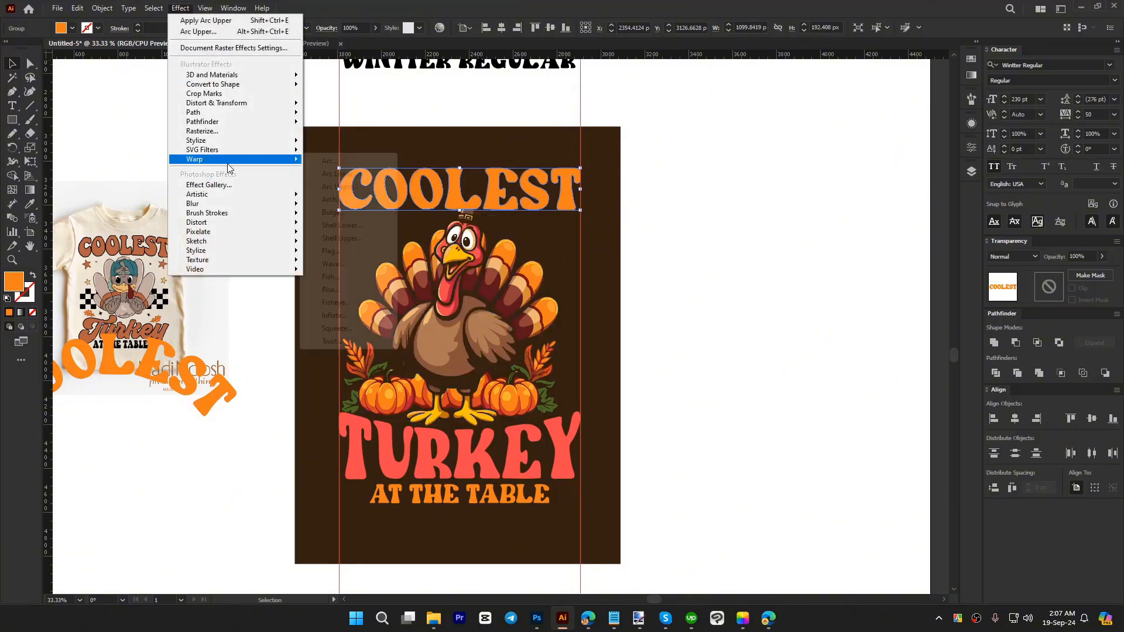
click(352, 175)
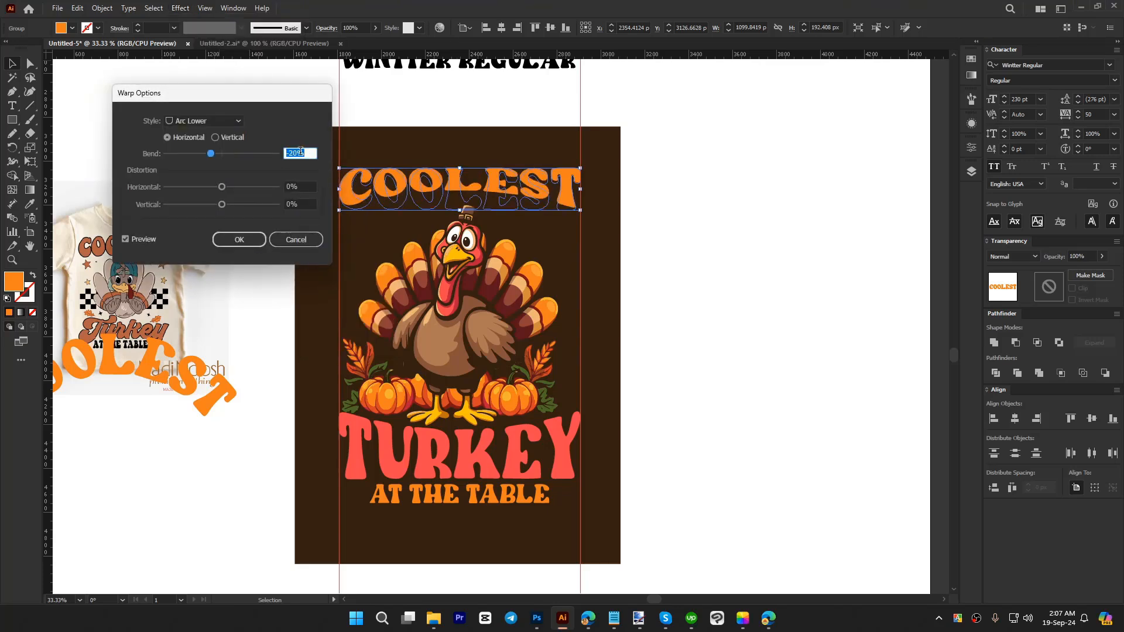
click(239, 239)
drag(460, 209, 463, 241)
click(691, 325)
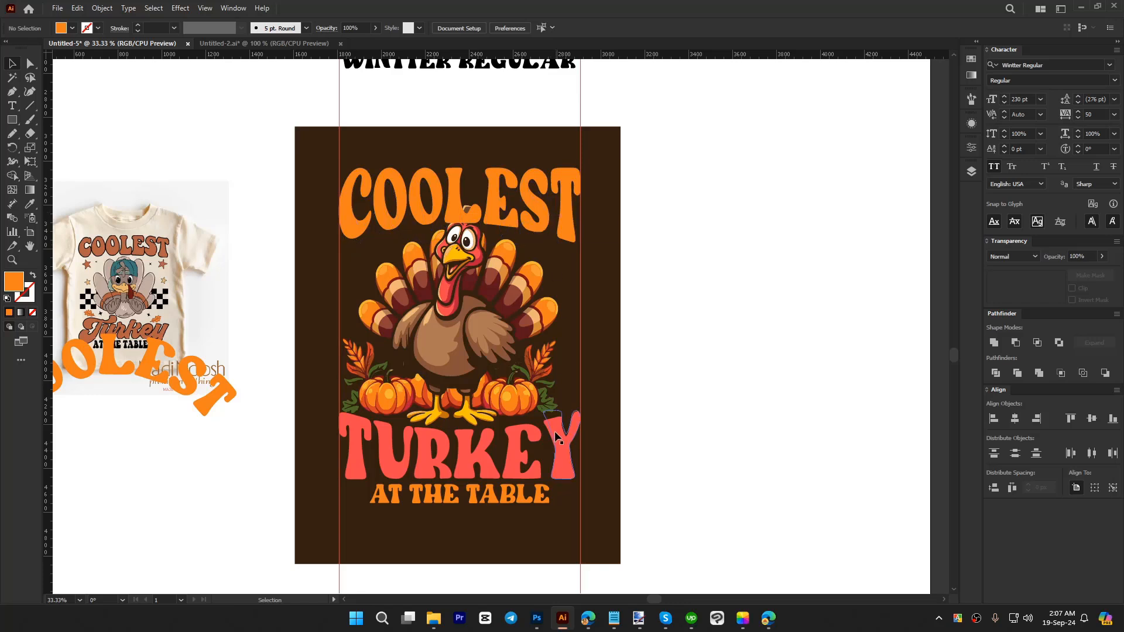
Step: Bring the turkey illustration to the front so it overlaps COOLEST
right_click(488, 272)
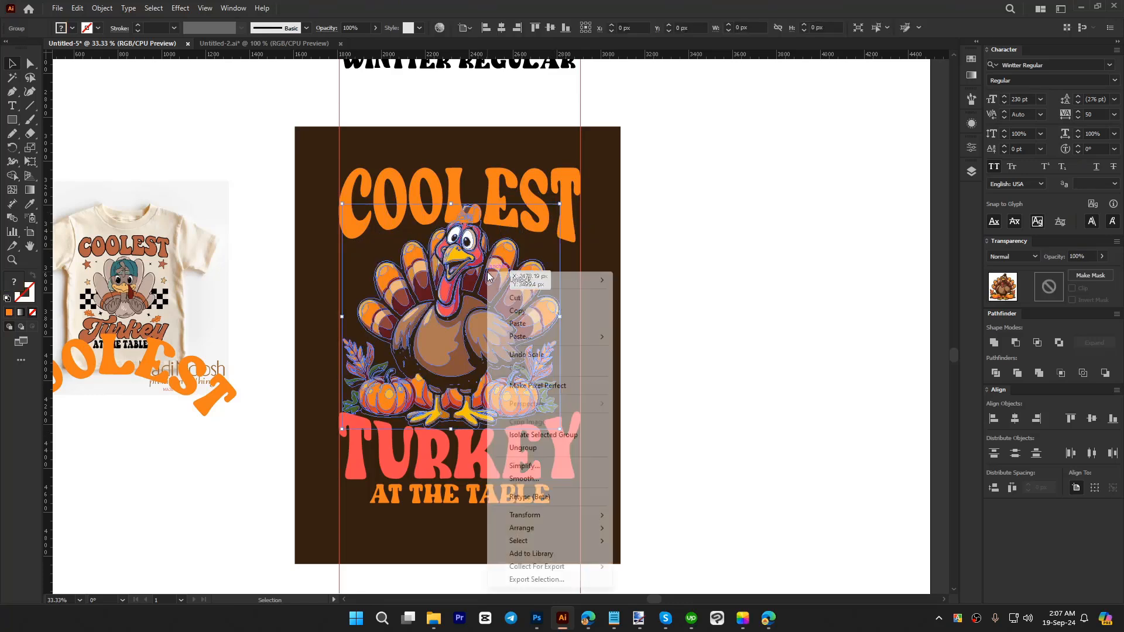
mouse_move(562, 529)
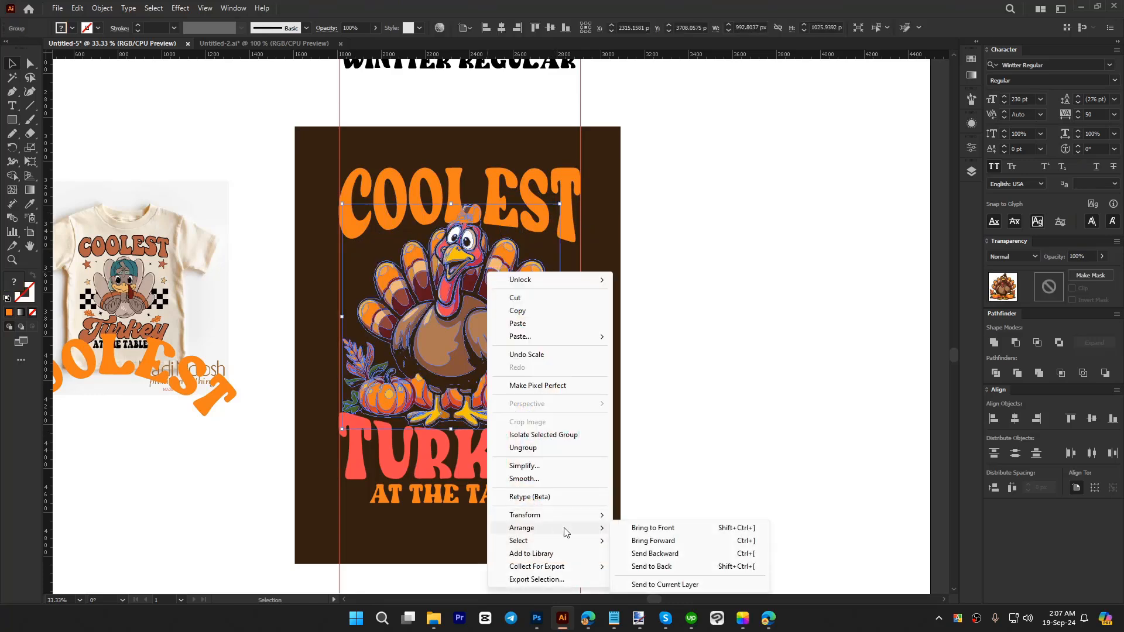
click(657, 528)
click(674, 394)
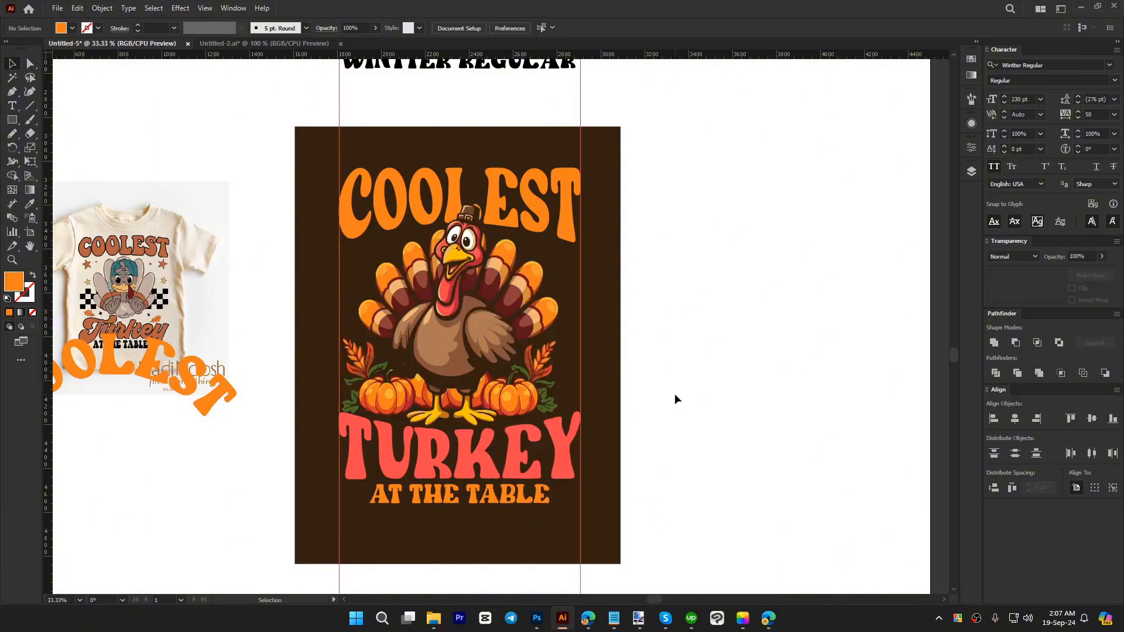
Step: Nudge the warped COOLEST up above the turkey and stretch it to about 369 px tall
click(568, 240)
key(shift+Up)
key(shift+Up)
key(shift+Up)
key(shift+Up)
key(shift+Up)
key(shift+Up)
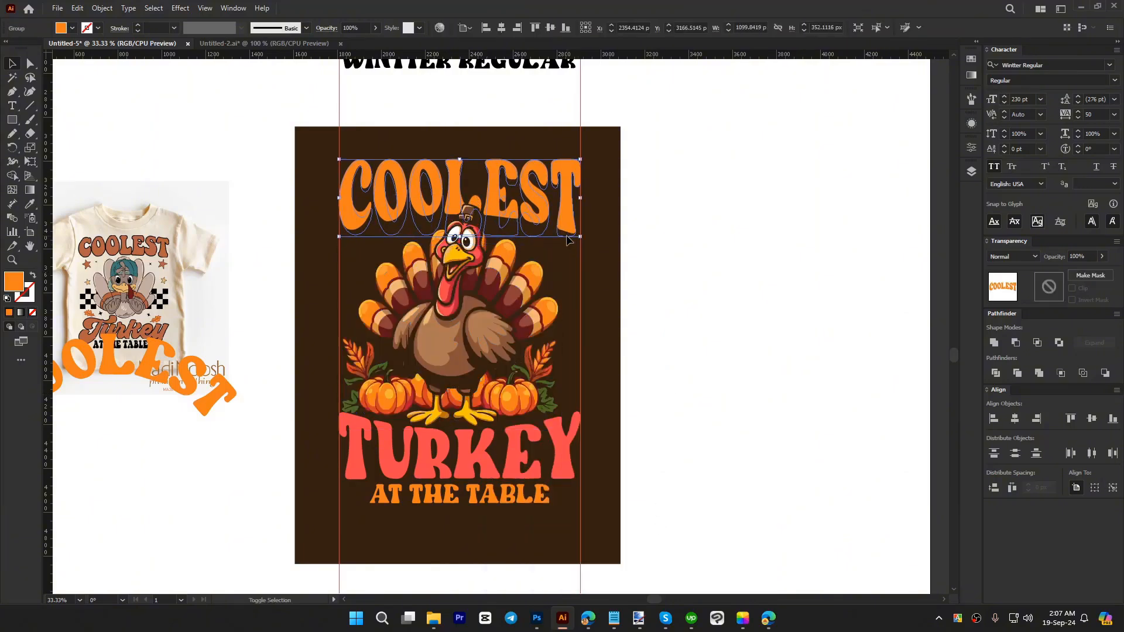
key(shift+Up)
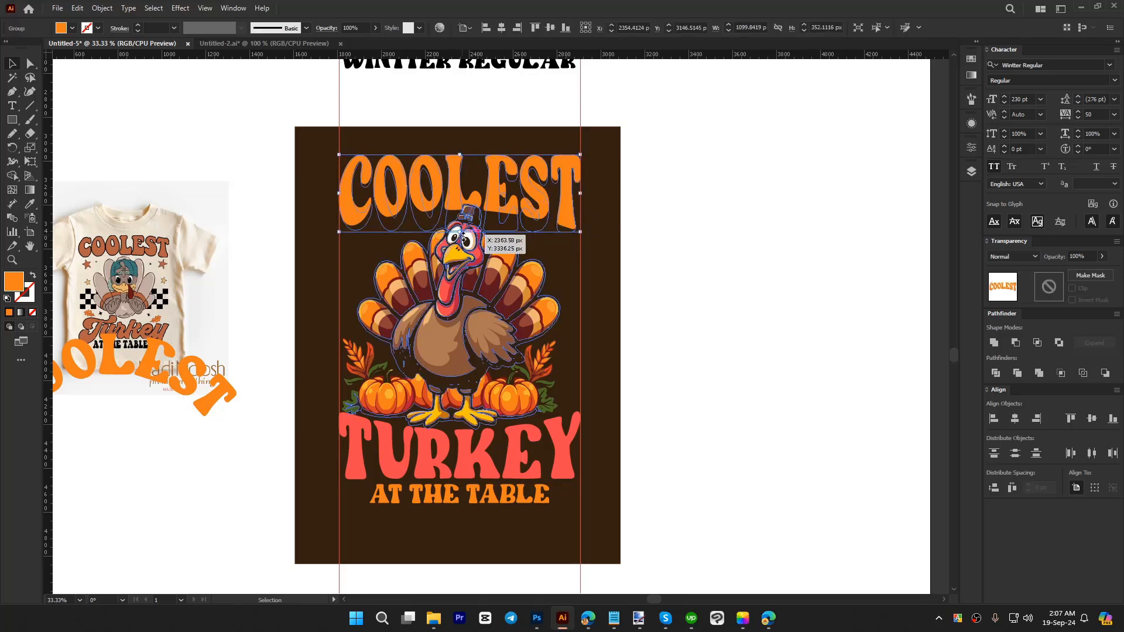
click(690, 294)
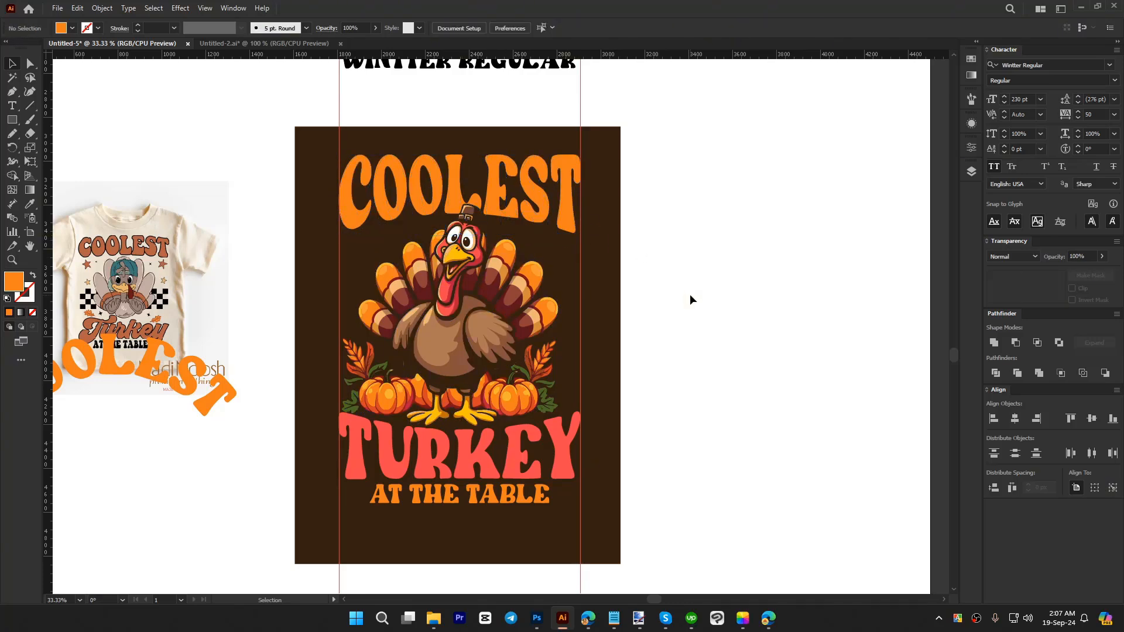
click(572, 214)
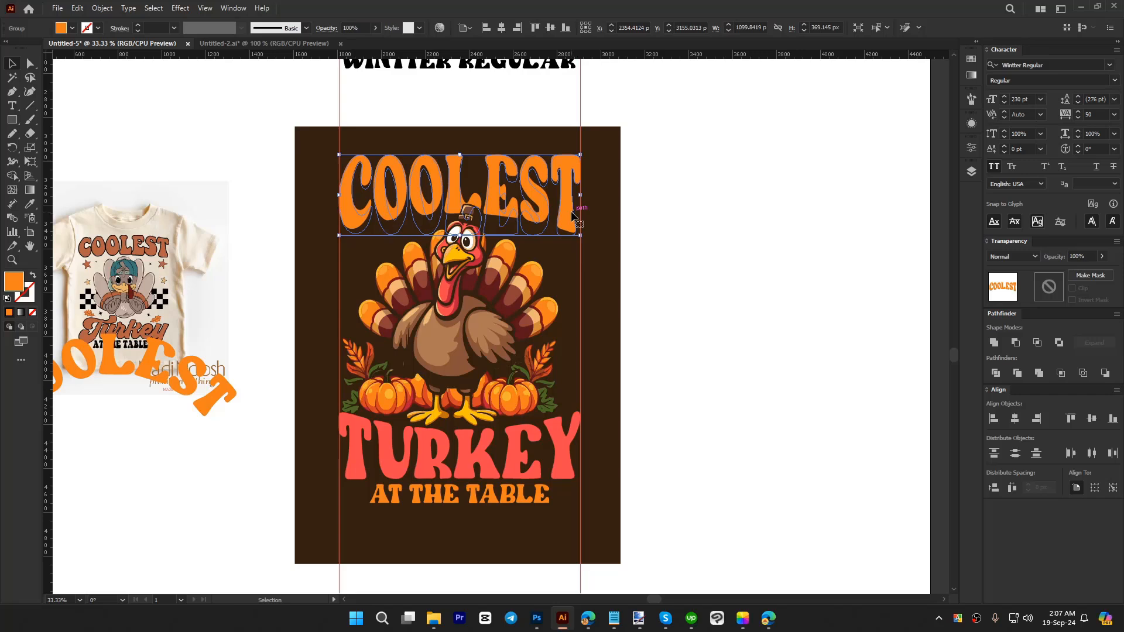
click(665, 337)
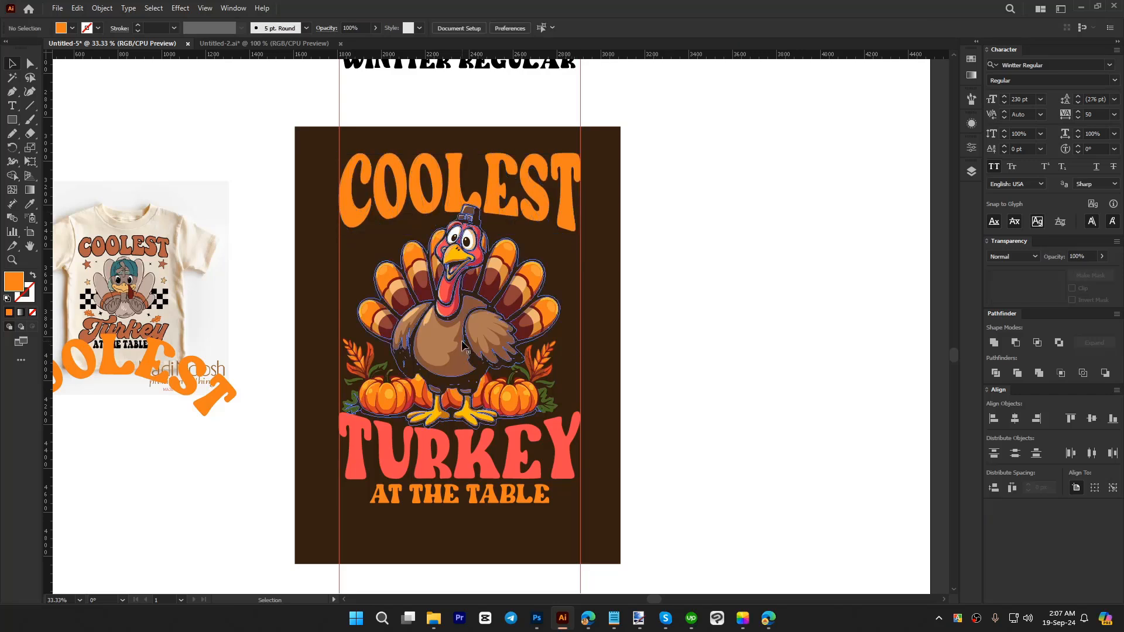
Step: Nudge the turkey illustration 20 px to the right
click(490, 350)
key(shift+Right)
key(shift+Right)
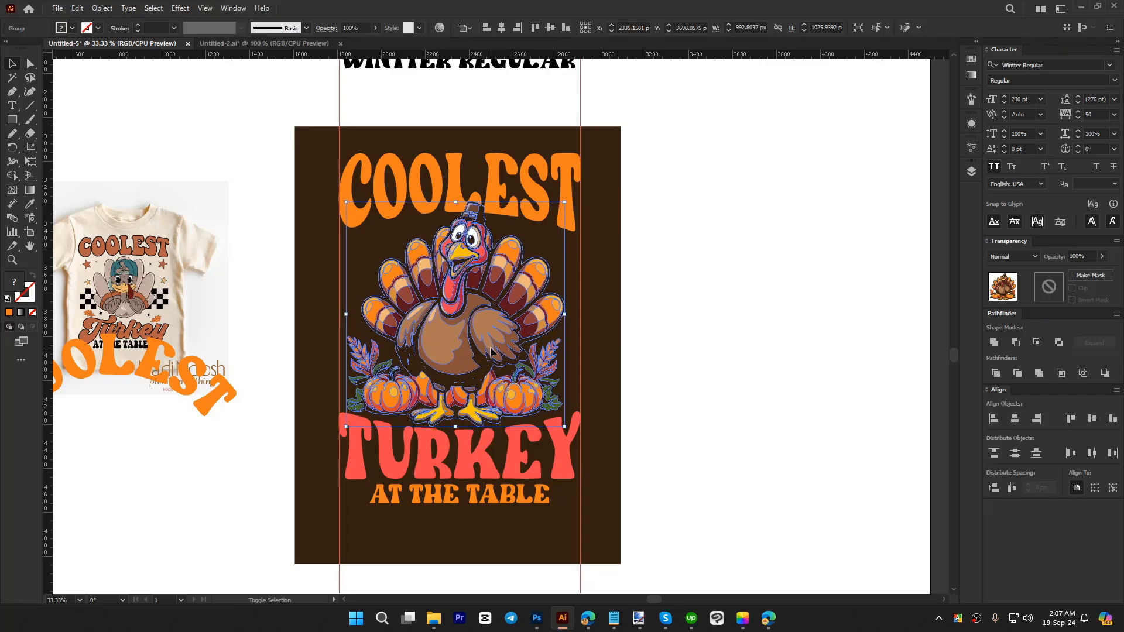
click(709, 388)
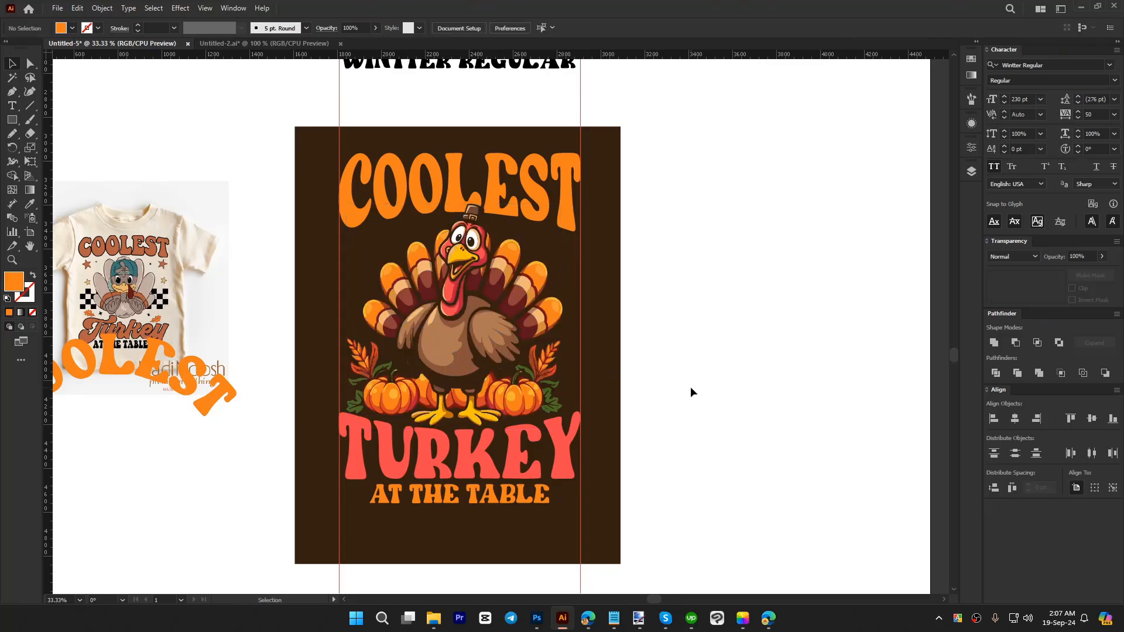
Step: Centre the turkey illustration horizontally on the warped COOLEST, using COOLEST as the key object
click(451, 309)
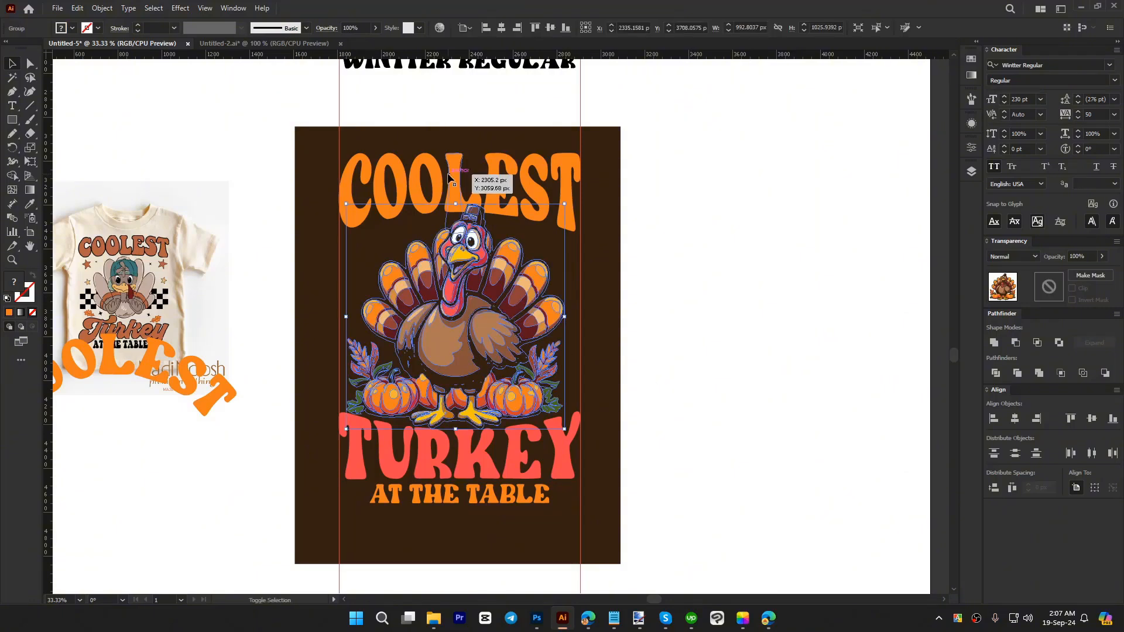
shift+click(449, 178)
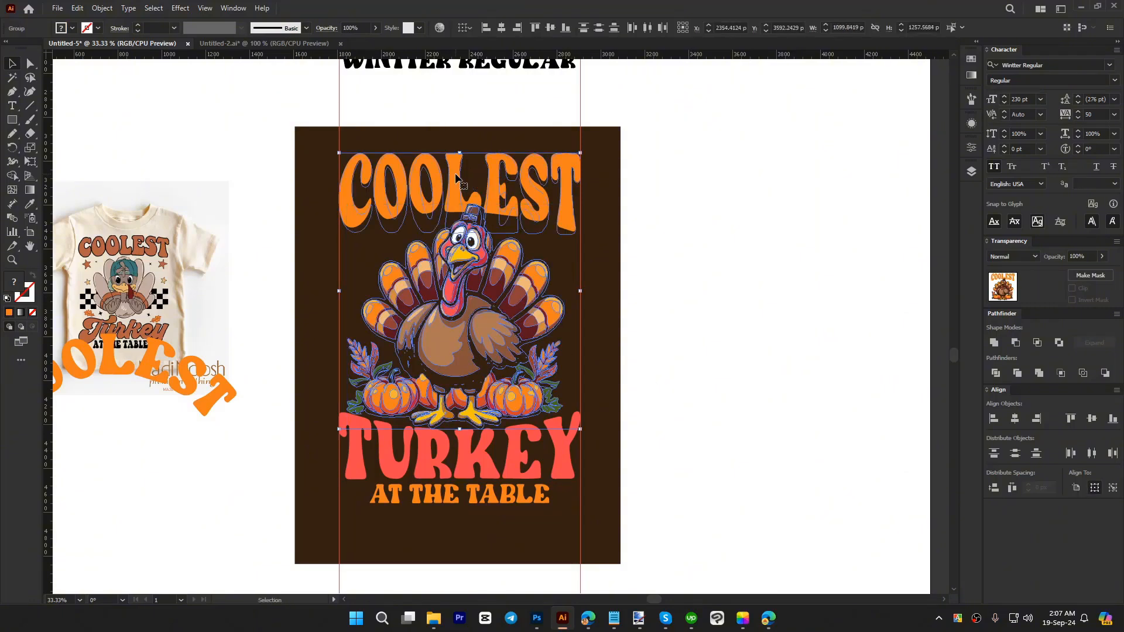
click(456, 178)
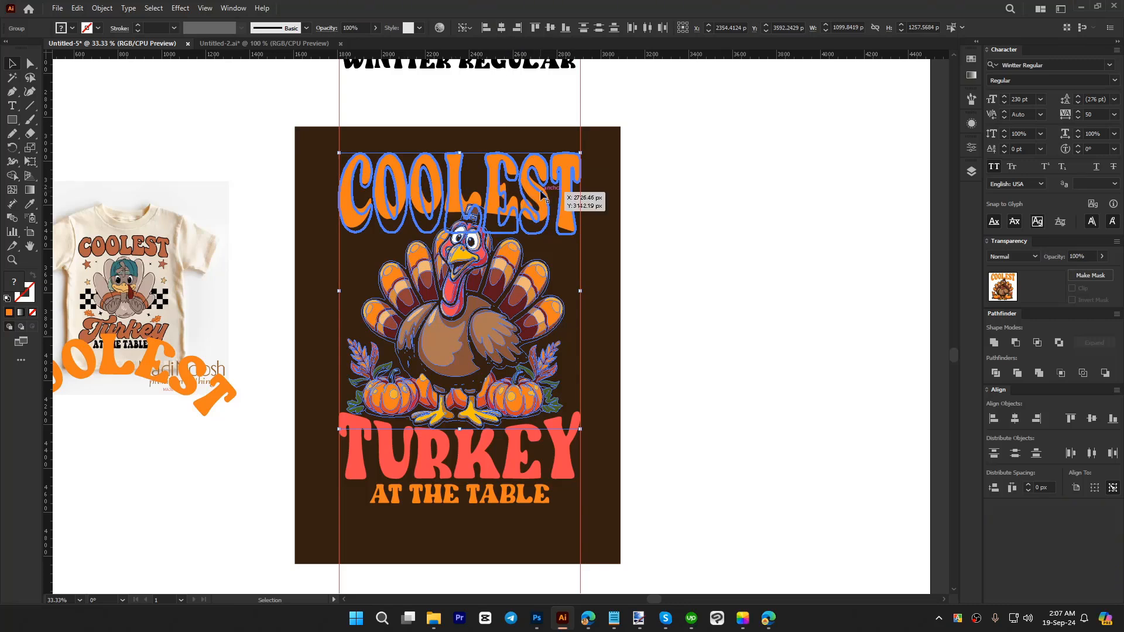
click(500, 28)
click(658, 295)
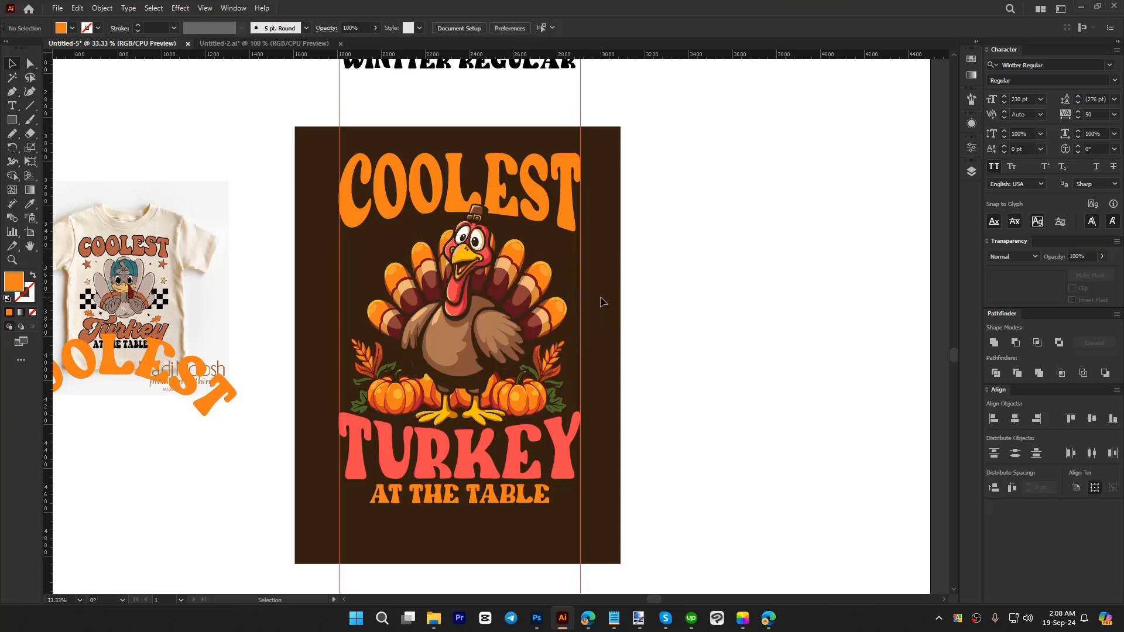
Step: Nudge the turkey illustration slightly to the left
click(448, 318)
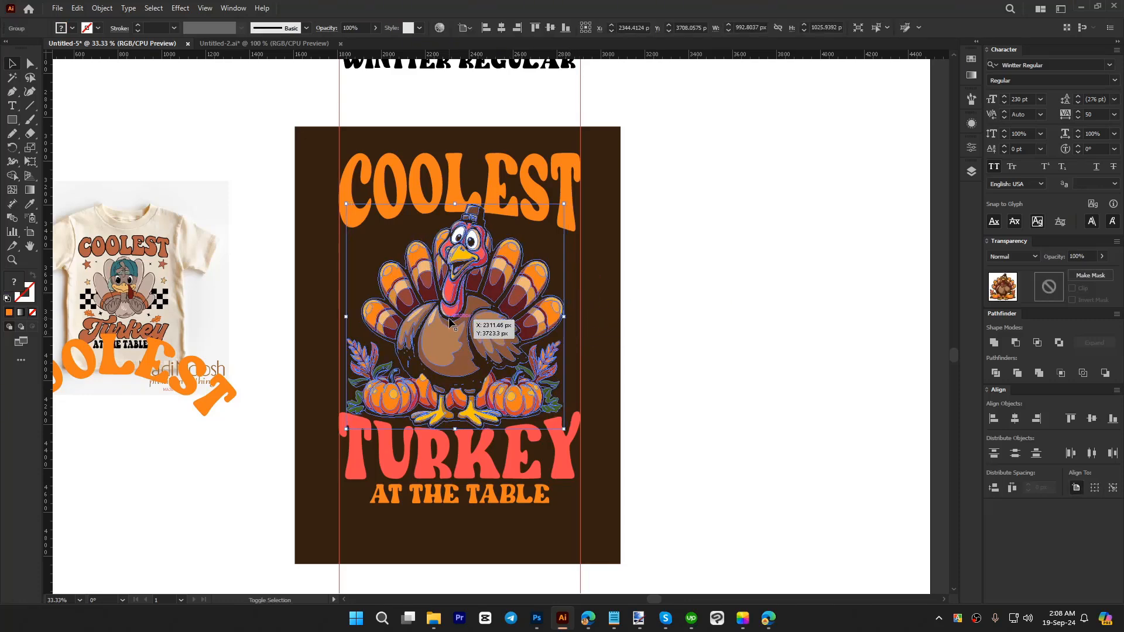
click(677, 377)
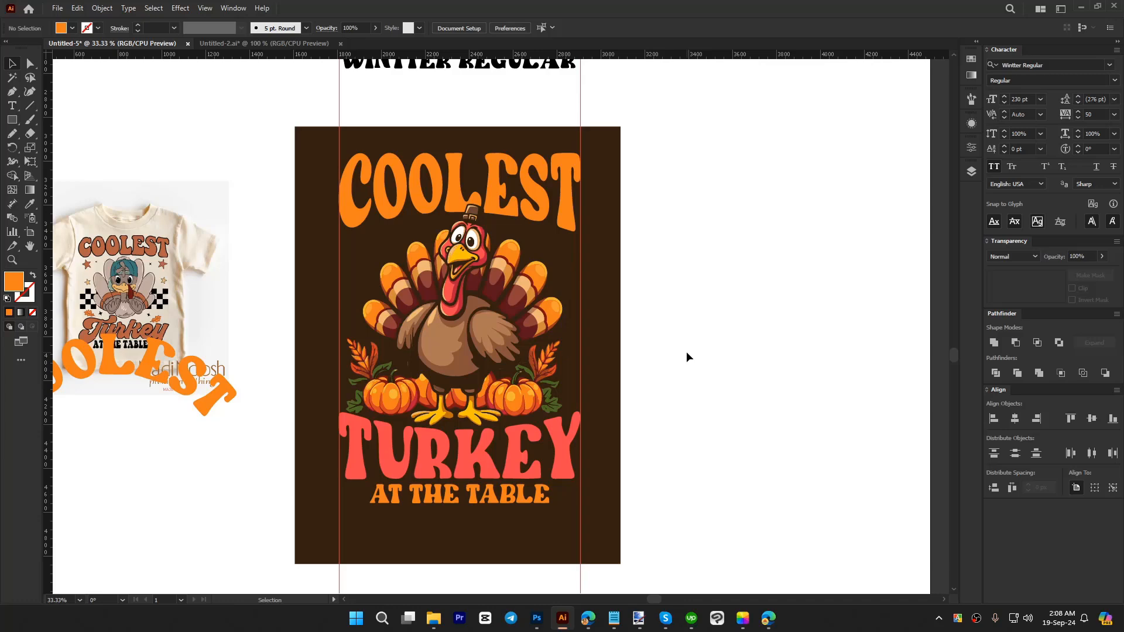
scroll(673, 369, up, 1)
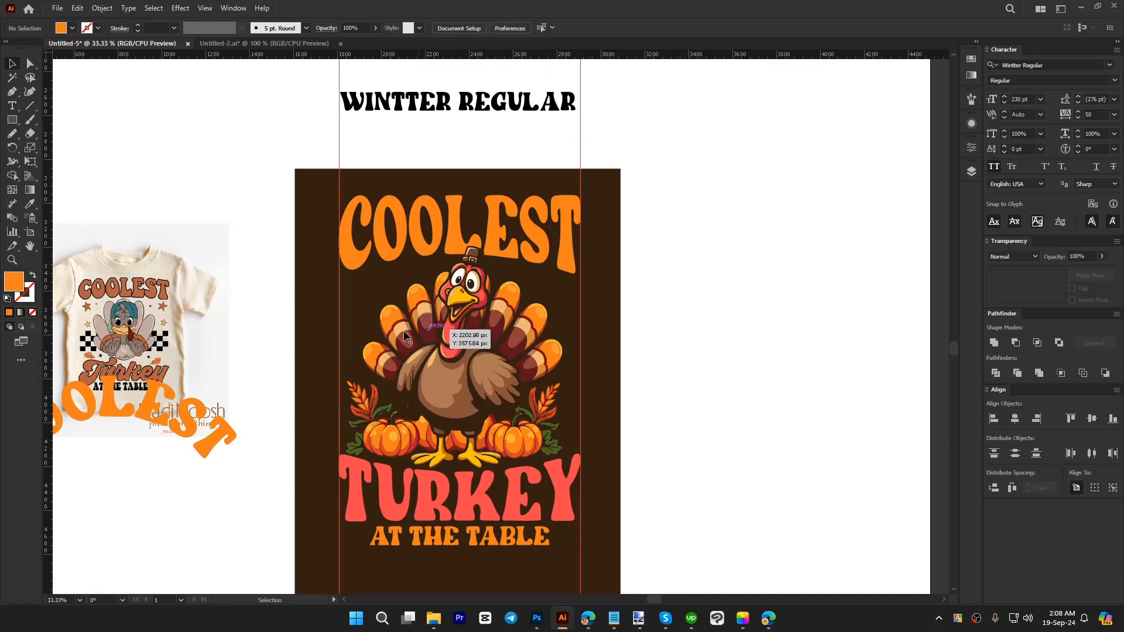
scroll(401, 333, down, 1)
Step: Move the maple leaf image down onto the empty area right of the brown T-shirt design
drag(612, 271, 570, 296)
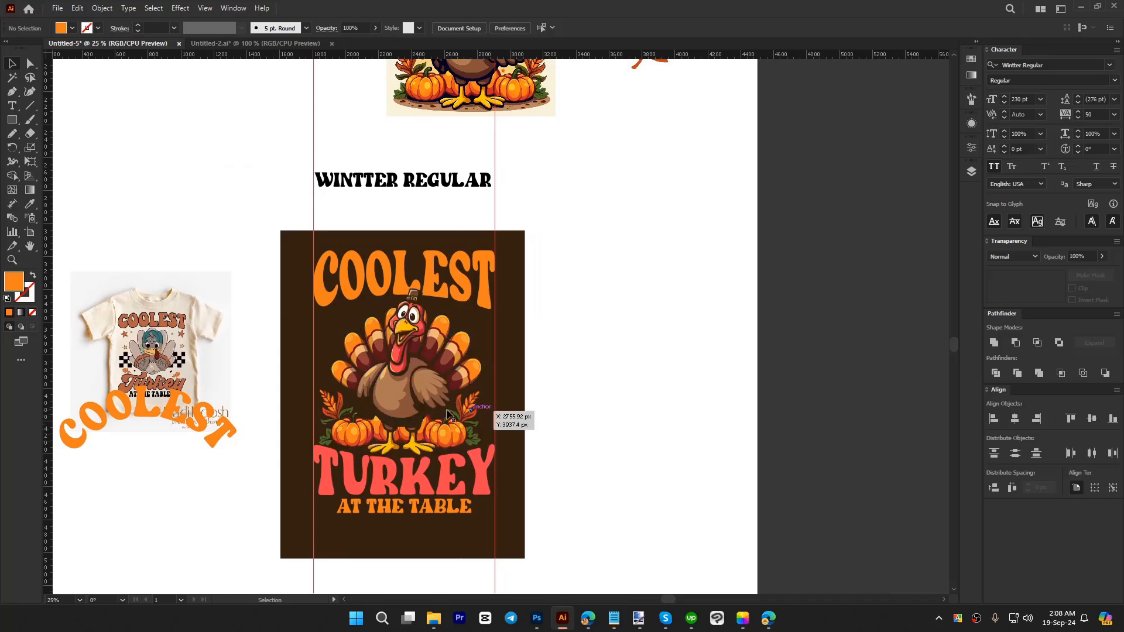
scroll(594, 321, up, 1)
drag(655, 88, 638, 367)
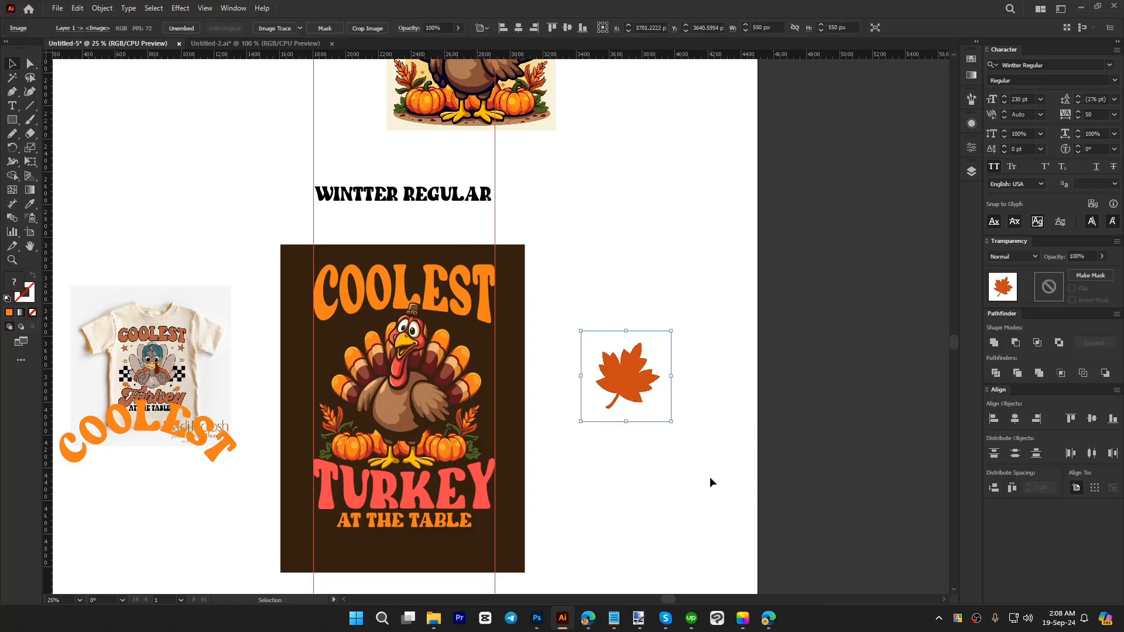
Step: Switch to the browser and look through the Google image results for "fall leaves silhouette" for other leaf shapes
click(768, 621)
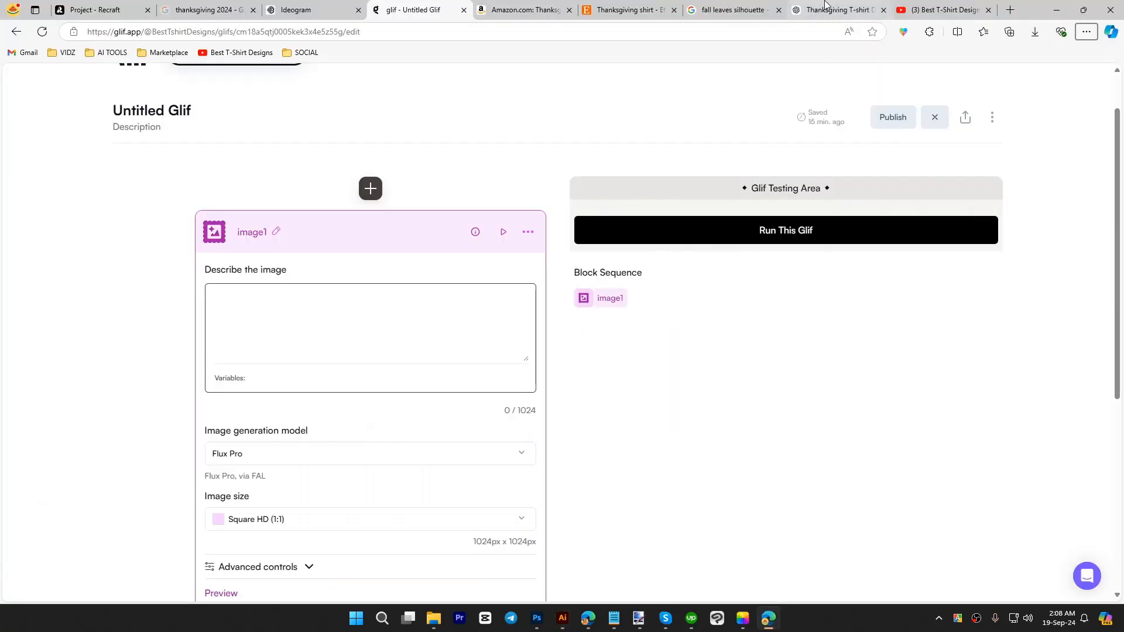
click(755, 10)
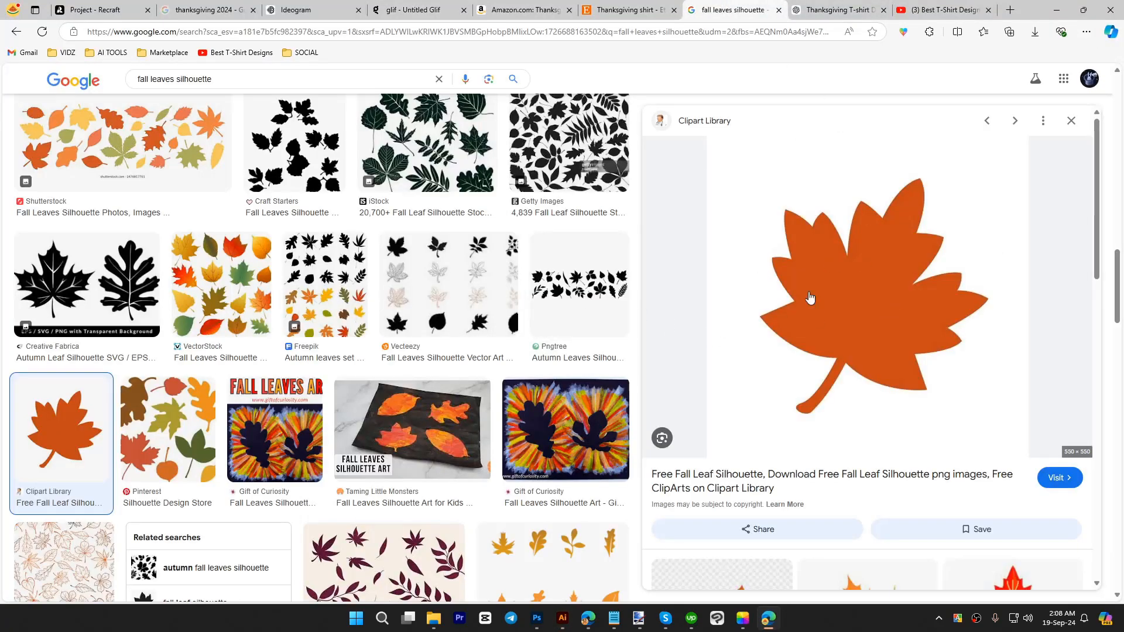
scroll(820, 366, down, 7)
scroll(413, 370, down, 15)
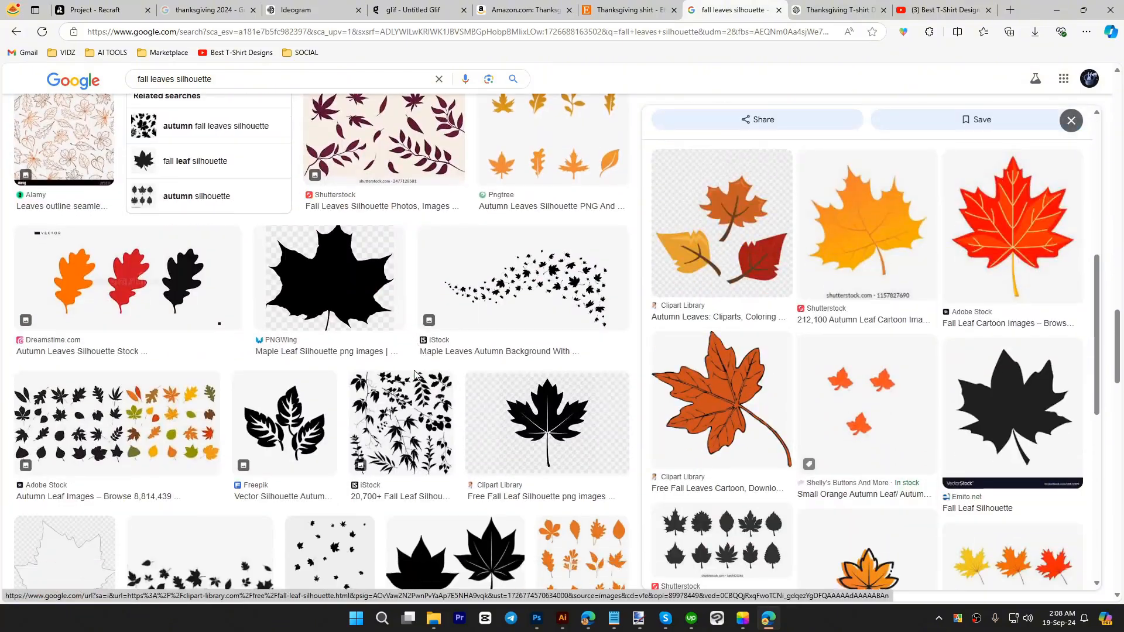
scroll(415, 375, down, 10)
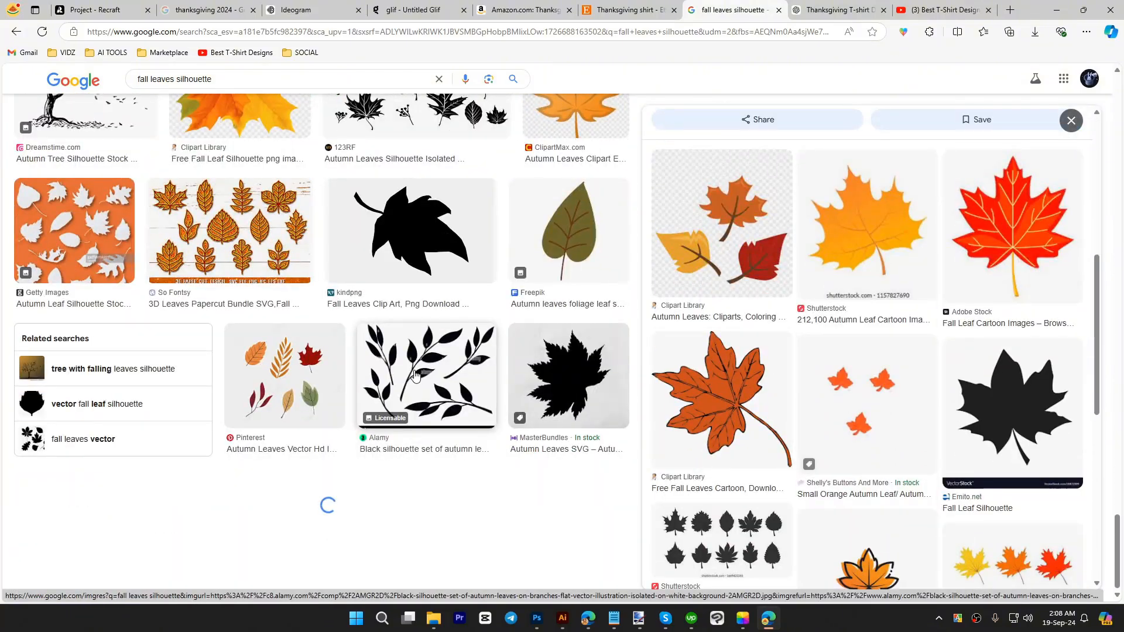
scroll(415, 375, down, 10)
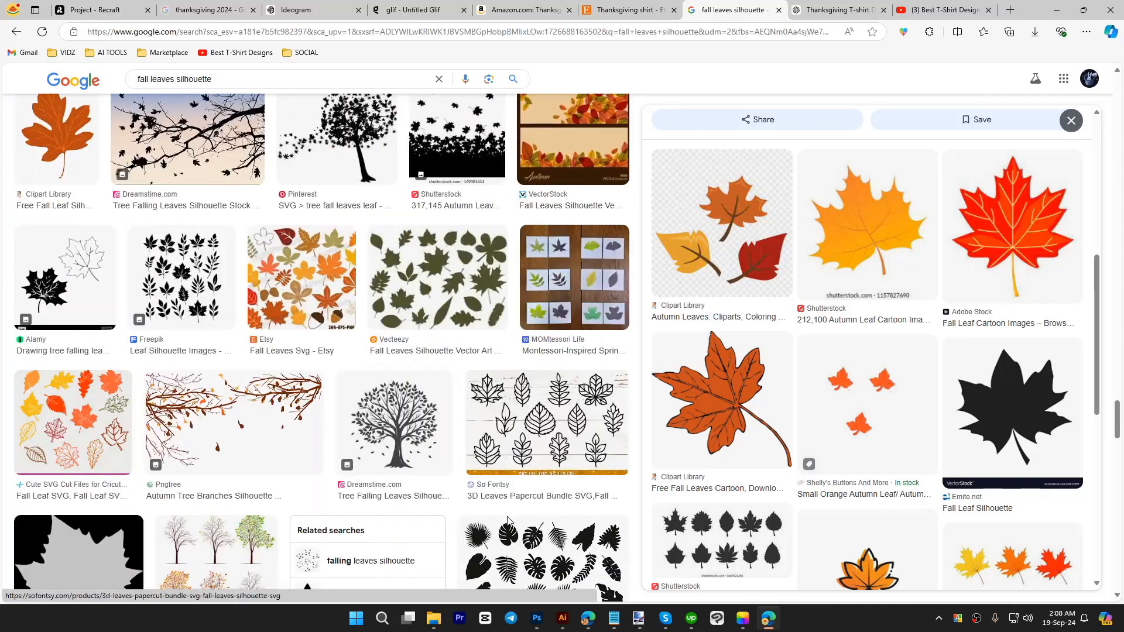
Step: Switch back to Illustrator, trace the maple leaf image with the Silhouettes preset and expand it into vector paths
click(563, 619)
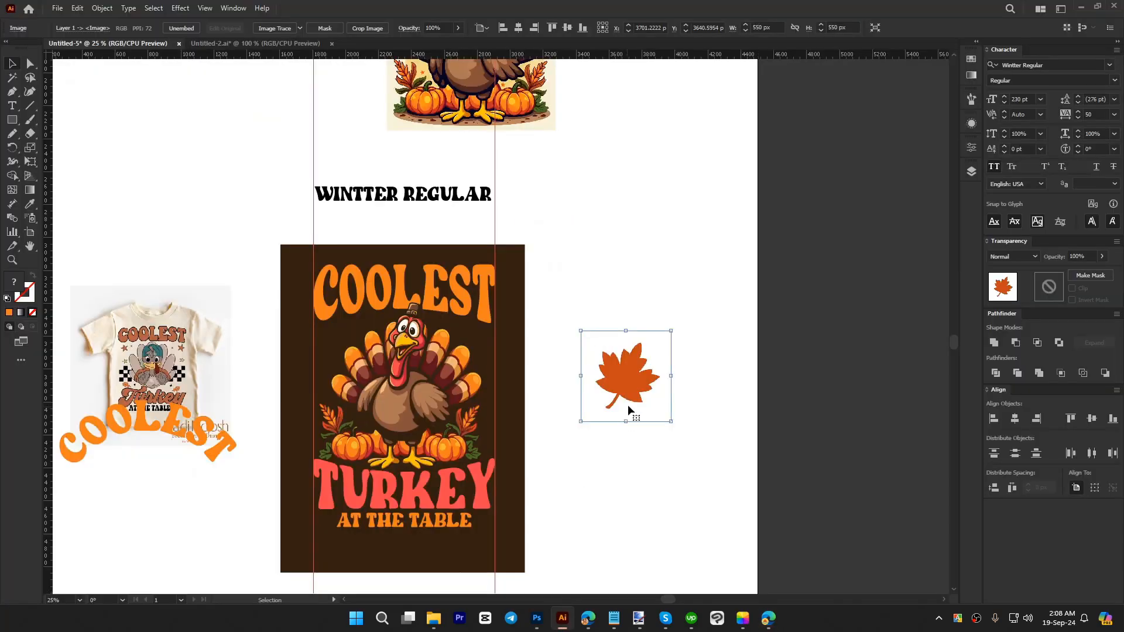
click(300, 28)
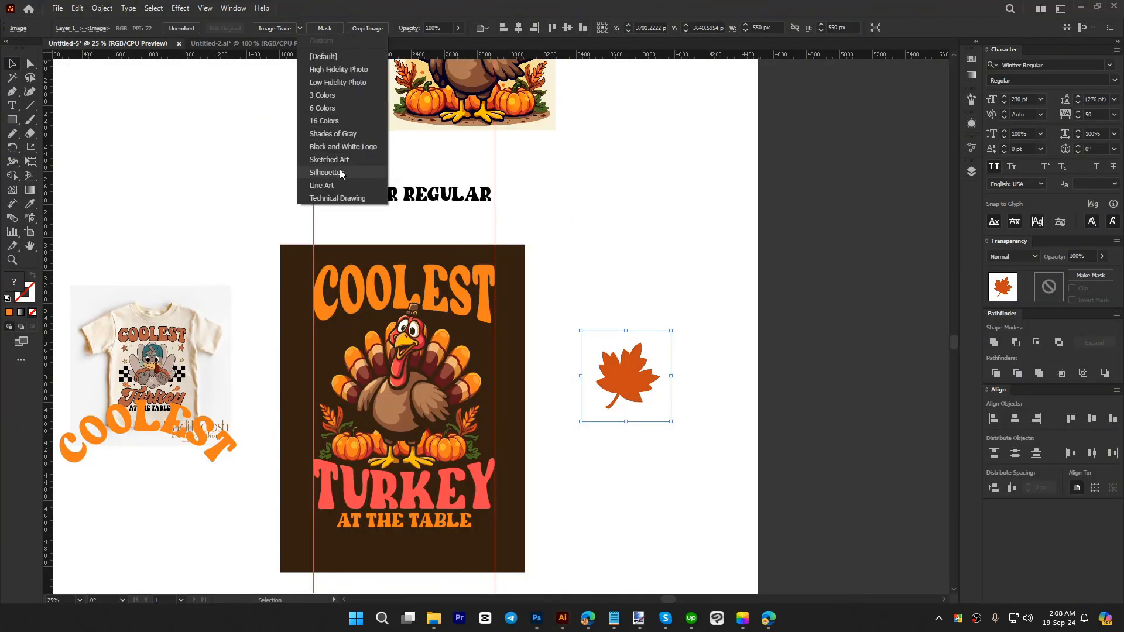
click(336, 170)
click(296, 29)
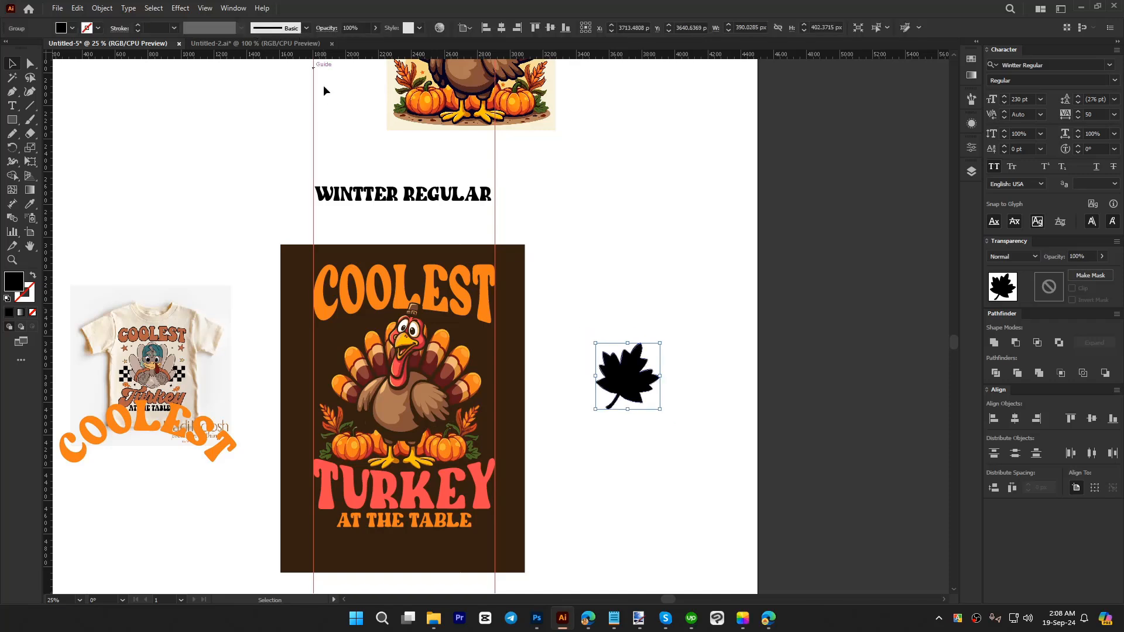
Step: Recolour the traced leaf with the orange sampled from the pumpkin at the turkey's feet
key(i)
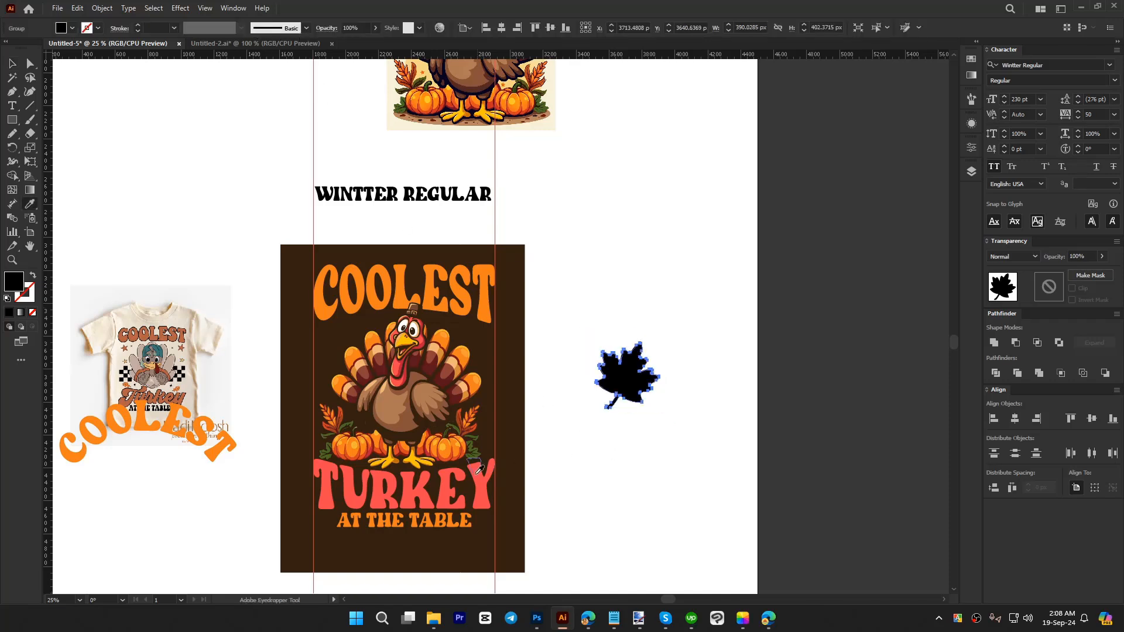
click(459, 447)
key(v)
click(660, 449)
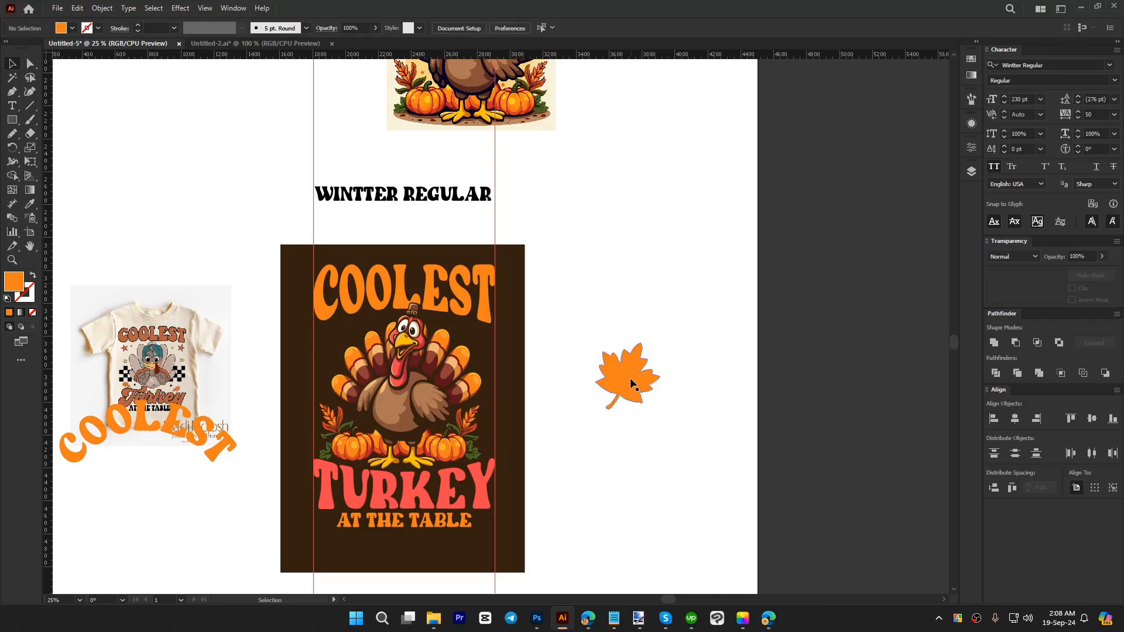
Step: Shrink the orange leaf to about 122 px wide, place one on each side below COOLEST, and reflect the left one across the vertical axis
click(658, 377)
drag(659, 379, 184, 315)
scroll(474, 361, up, 2)
key(ctrl+shift+r)
click(563, 381)
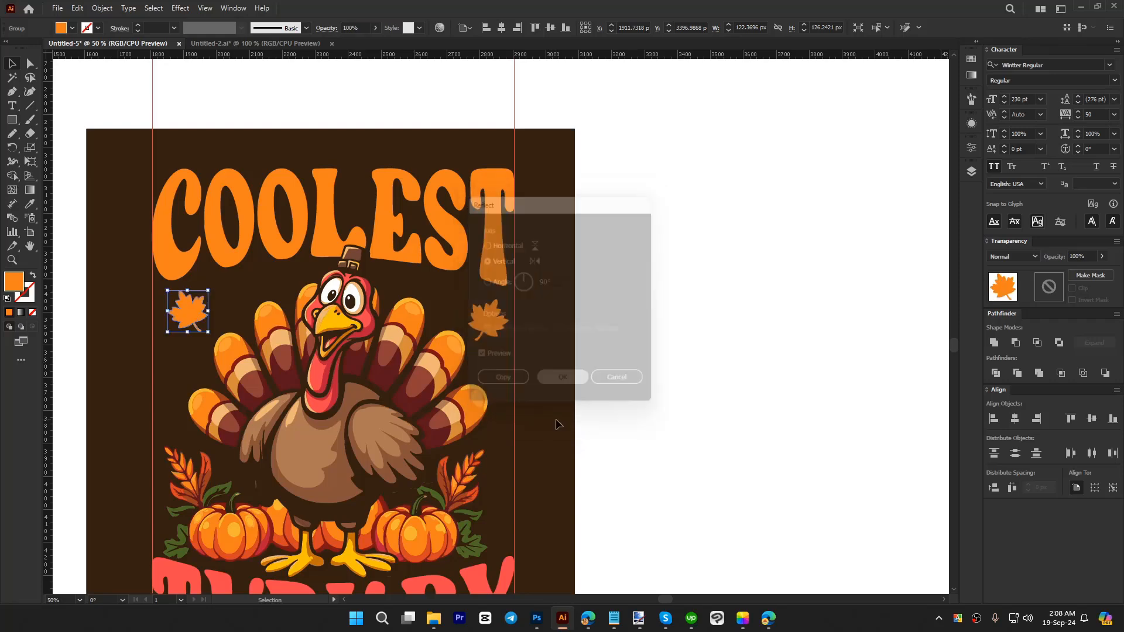
click(229, 309)
Step: Draw a narrow upright orange ellipse about 13 × 150 px beside the leaf on the turkey's right side
drag(12, 120, 53, 148)
scroll(425, 321, up, 4)
drag(429, 194, 446, 391)
key(v)
drag(442, 309, 445, 282)
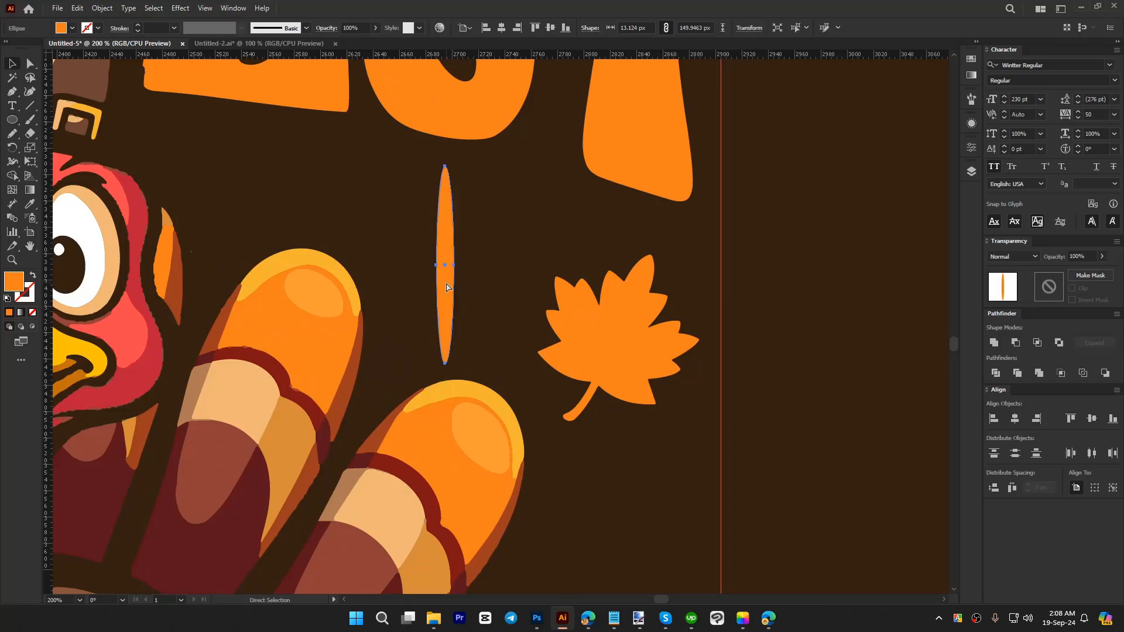
Step: Rotate a copy of the narrow ellipse by 90° to form a cross and unite the two shapes
drag(457, 368, 535, 243)
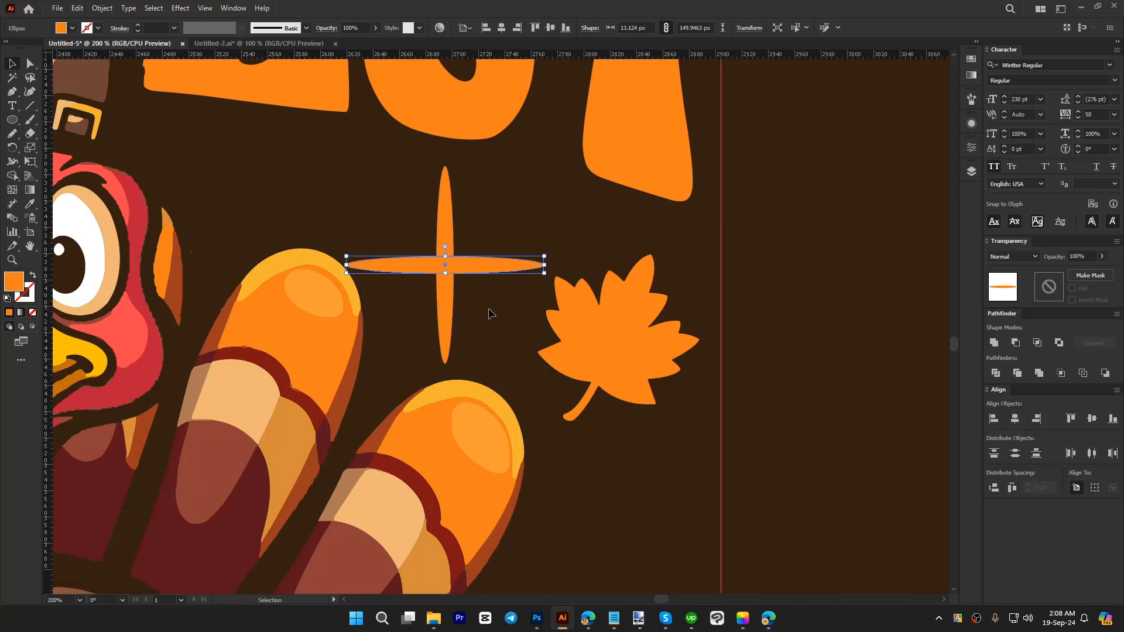
click(489, 312)
click(490, 272)
shift+click(448, 226)
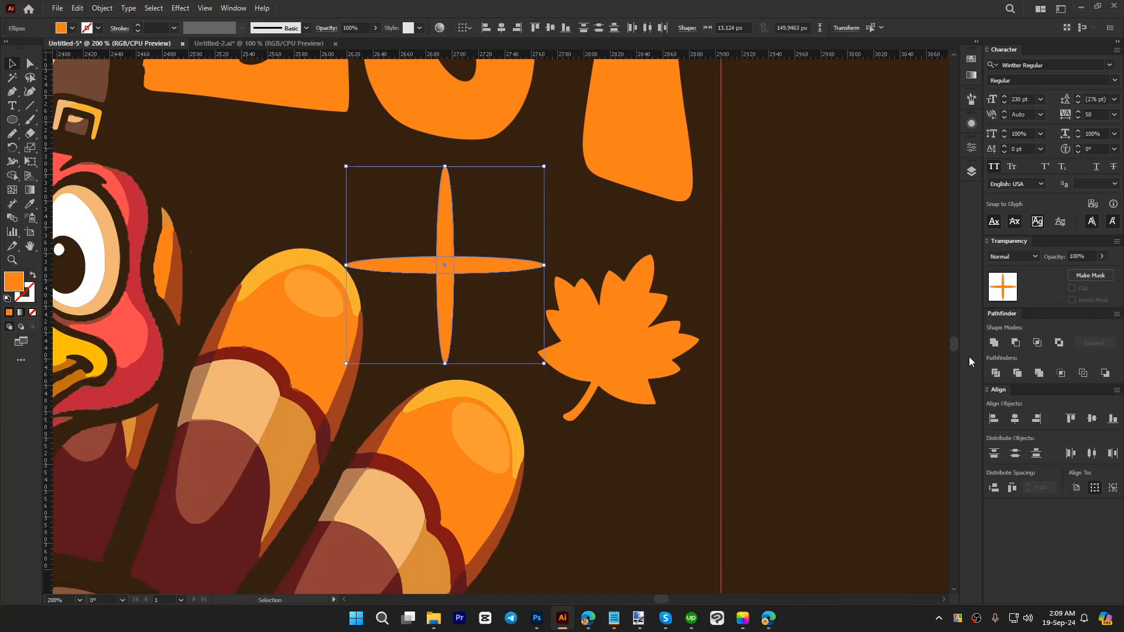
click(994, 342)
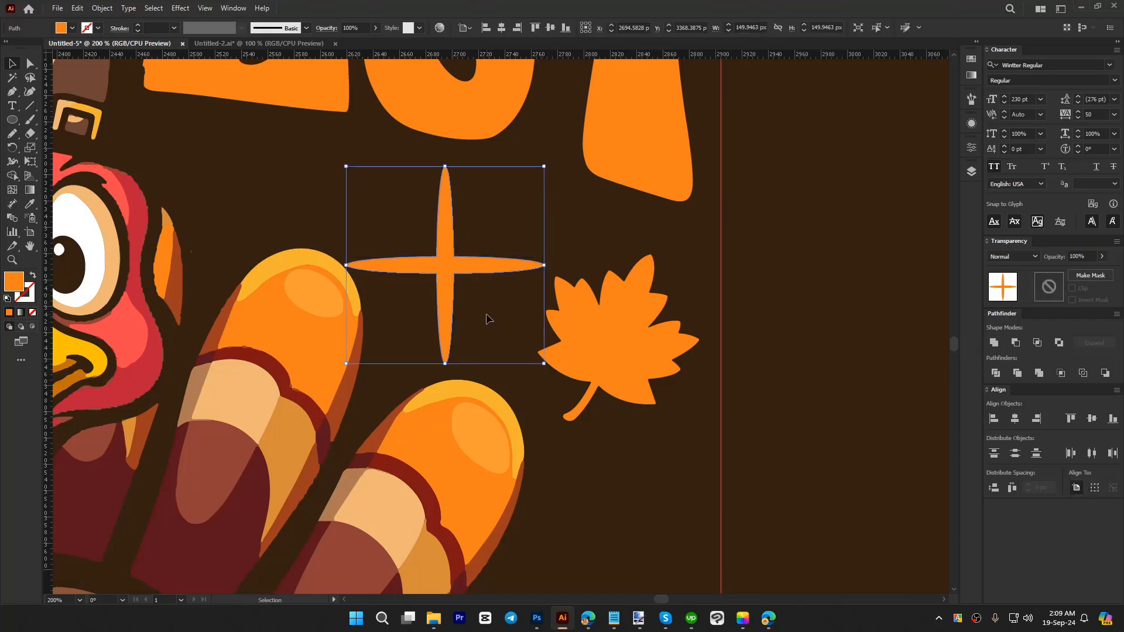
Step: Round the inner corners of the cross to turn it into a four-pointed sparkle
key(a)
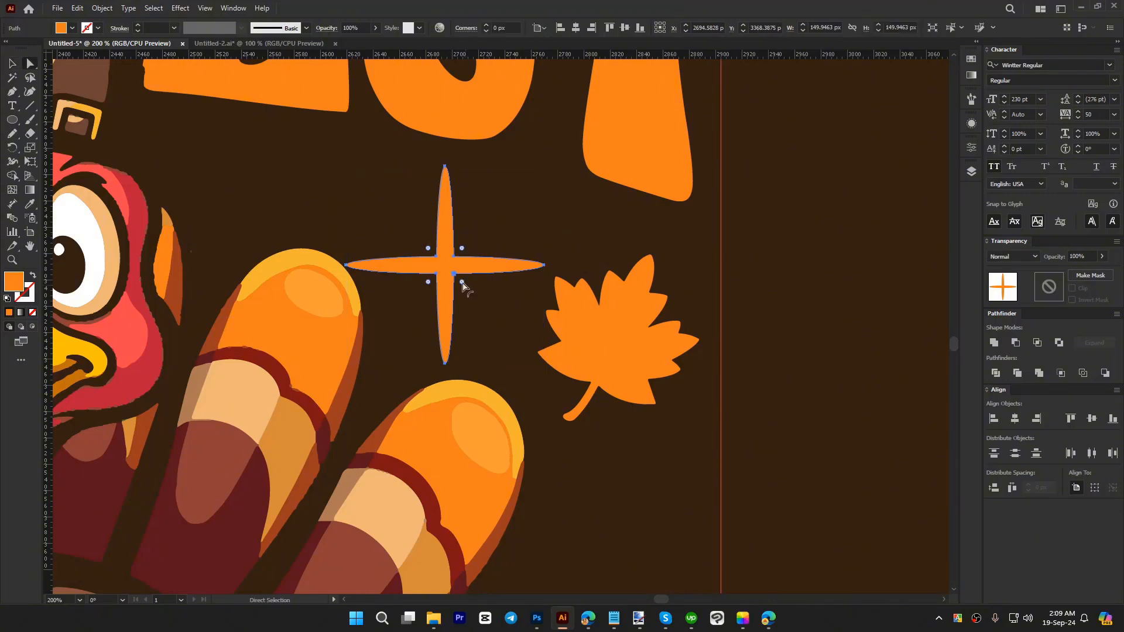
drag(462, 284, 519, 343)
key(v)
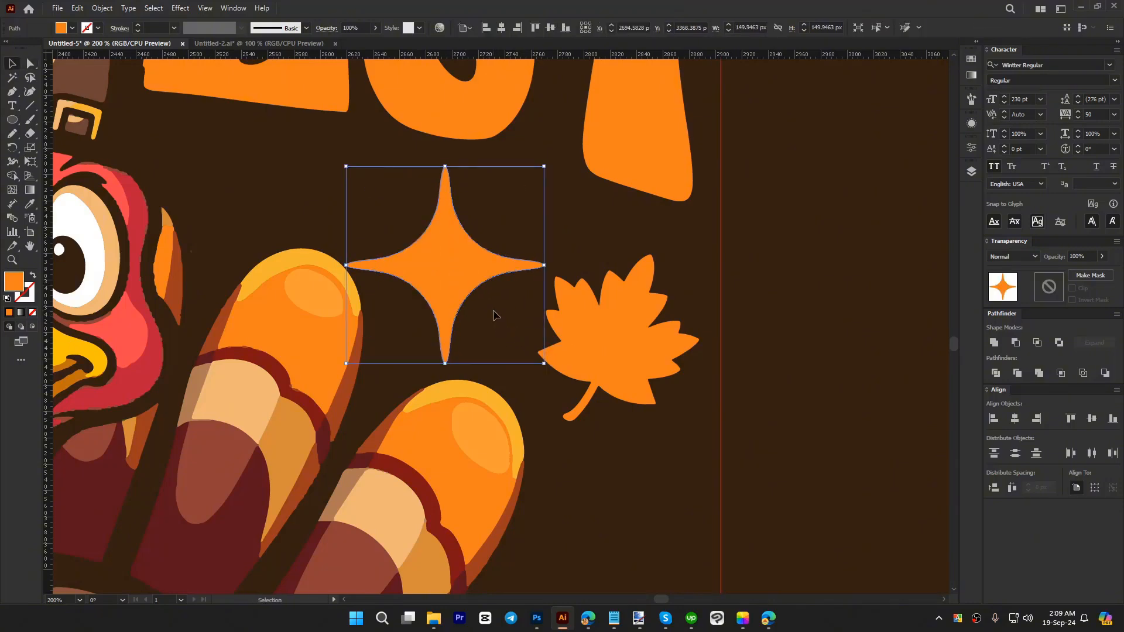
click(503, 311)
Step: Shrink the sparkle to about 75 px and place copies above the left tail feathers, beside them, and above the right-hand pumpkin
scroll(508, 309, down, 2)
click(479, 290)
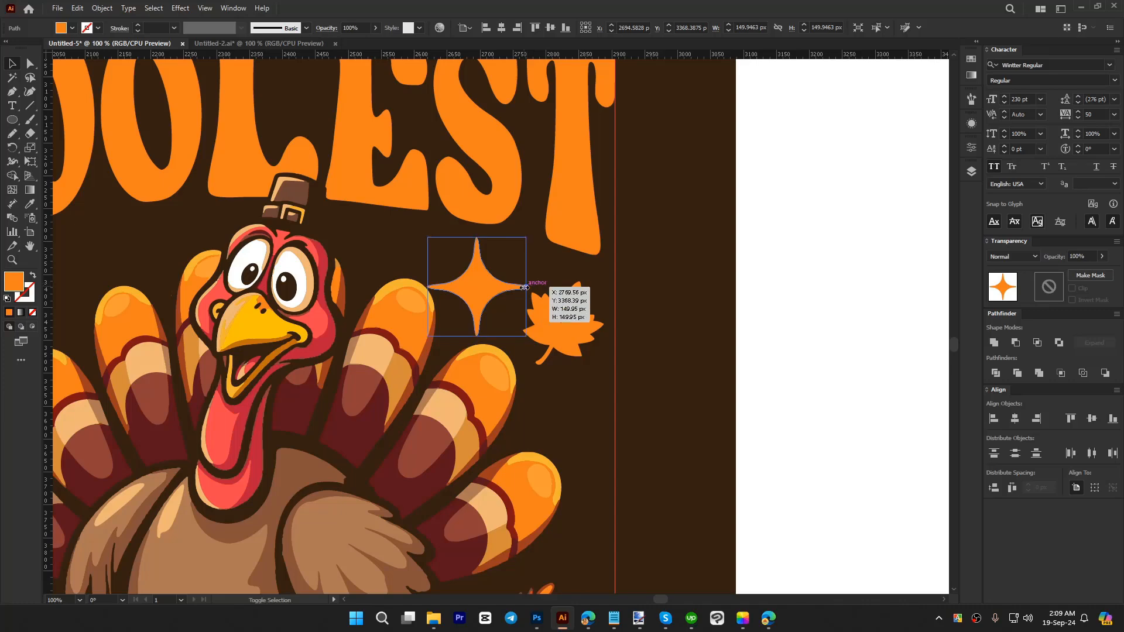
click(670, 322)
scroll(667, 310, down, 2)
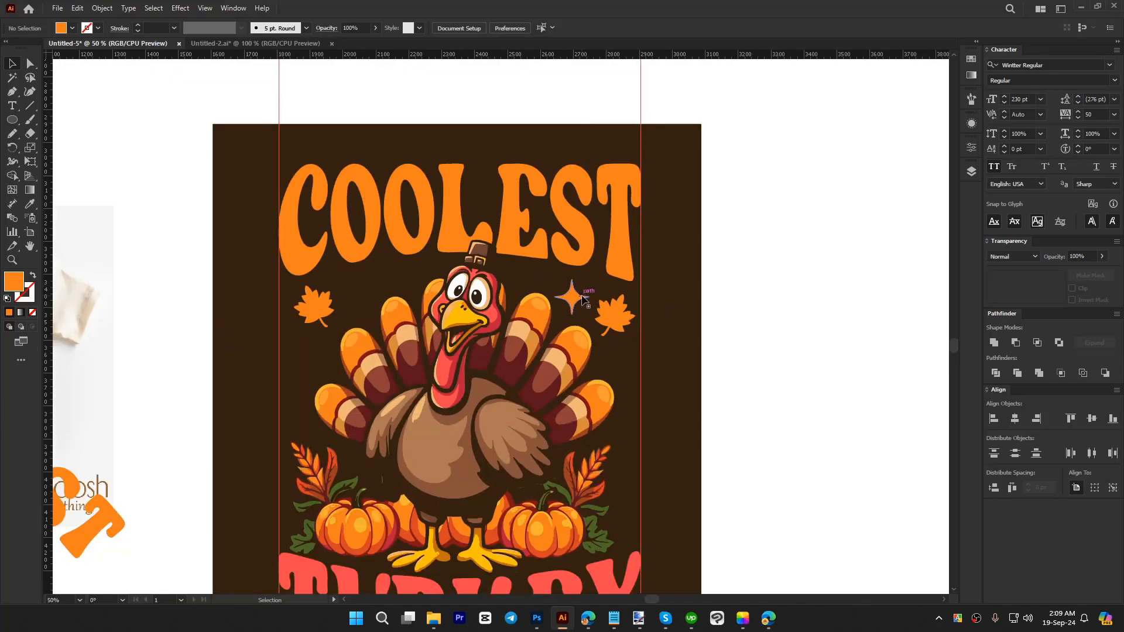
click(576, 299)
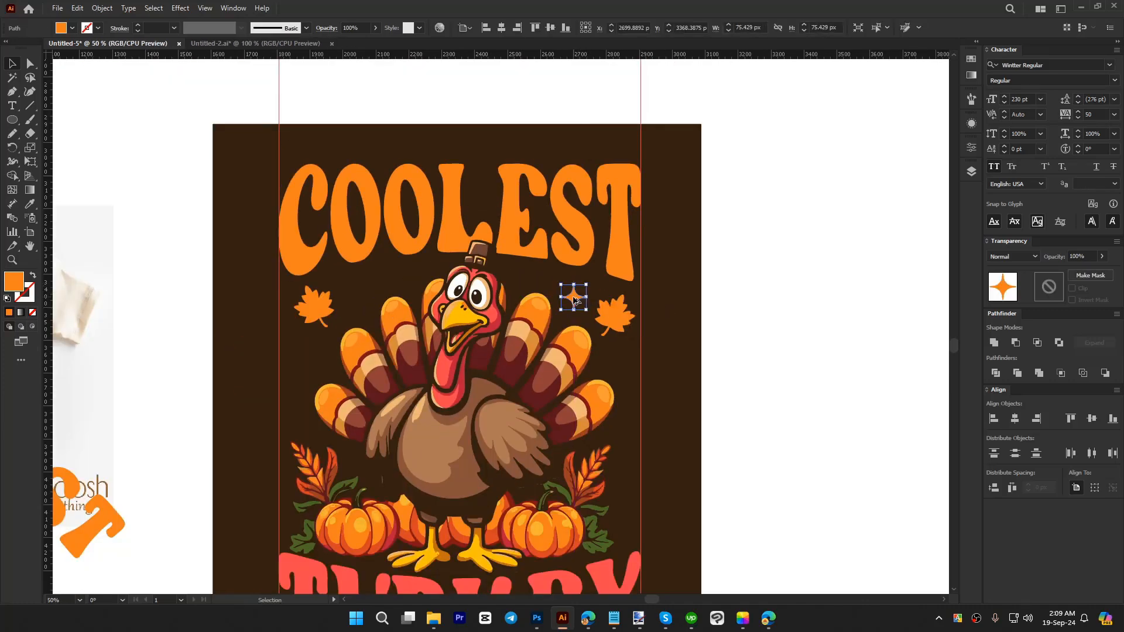
drag(574, 298, 395, 274)
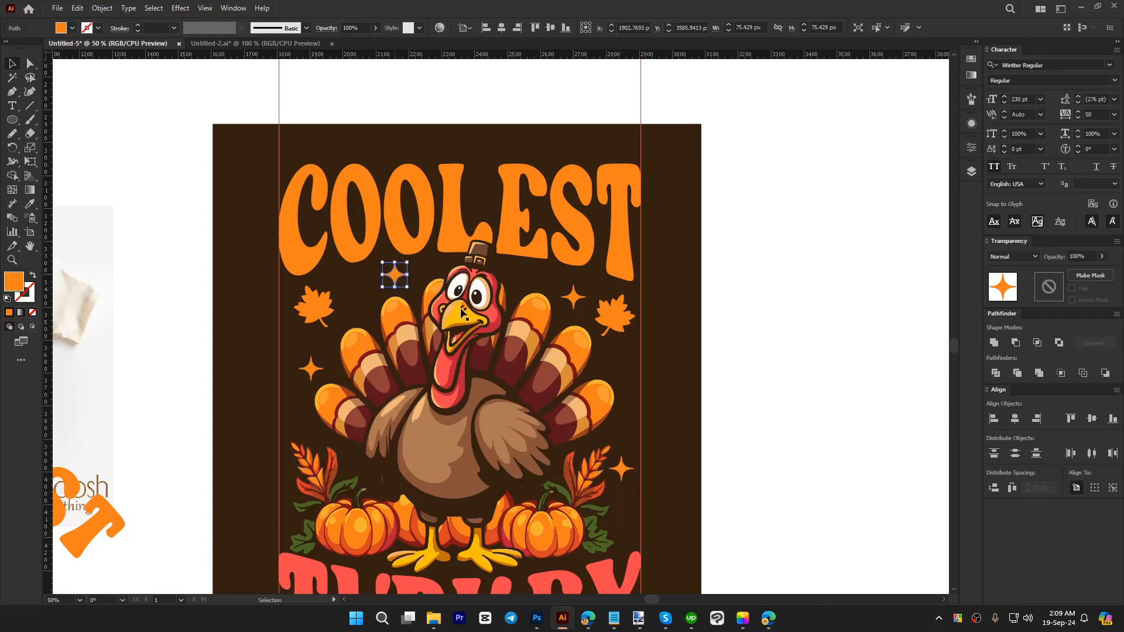
click(641, 389)
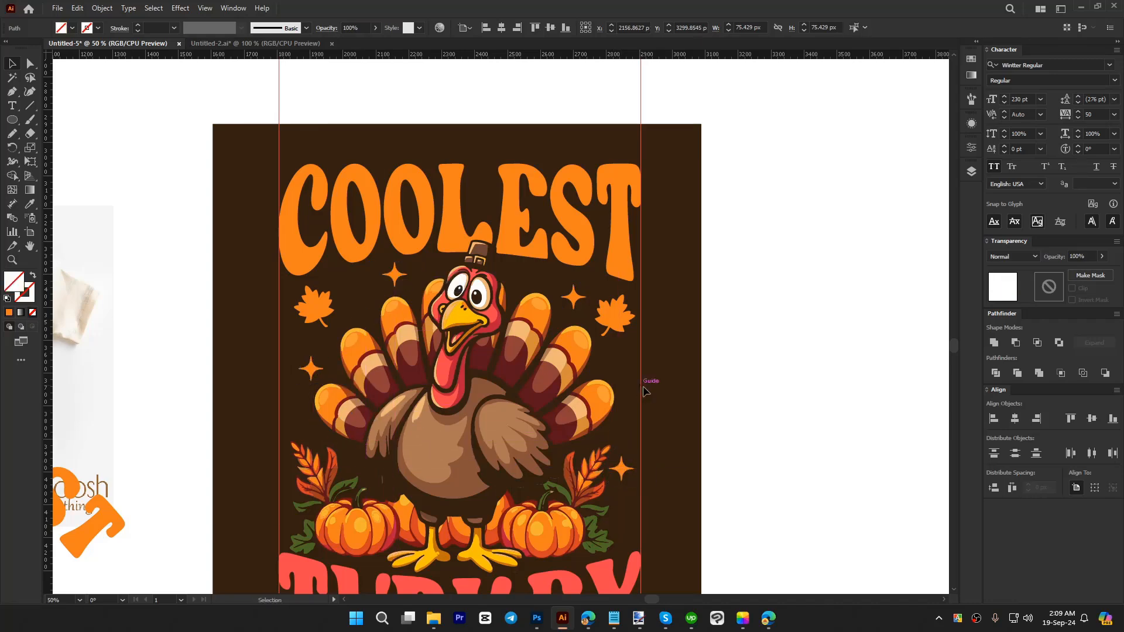
Step: Draw a circle about 24 px wide beside the left leaf and fill it with yellow sampled from the turkey's beak
click(12, 120)
scroll(392, 328, up, 2)
drag(311, 249, 326, 262)
key(i)
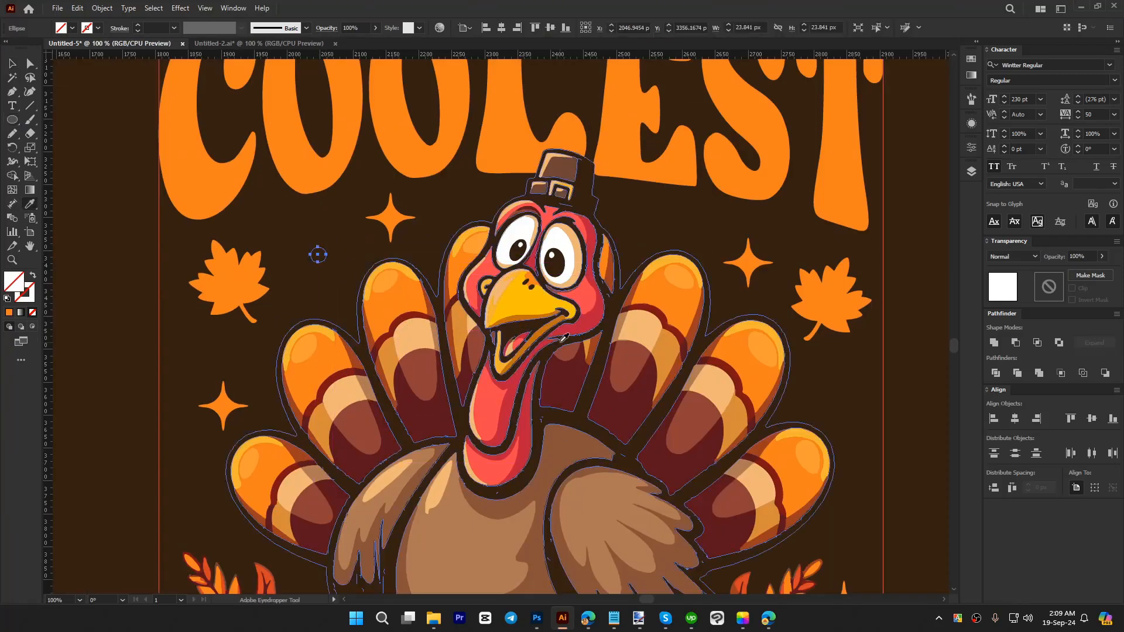
click(538, 305)
key(v)
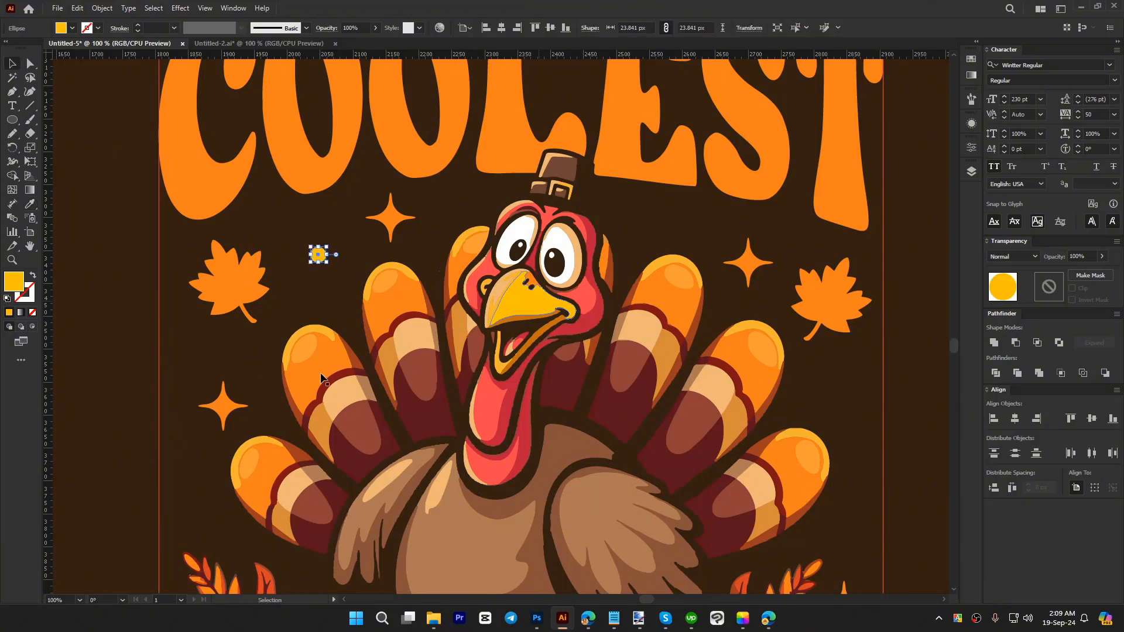
Step: Draw three more yellow circles about 34, 38 and 37 px wide, one beside the left tail feathers and two beside the right ones
click(10, 120)
drag(187, 491, 208, 513)
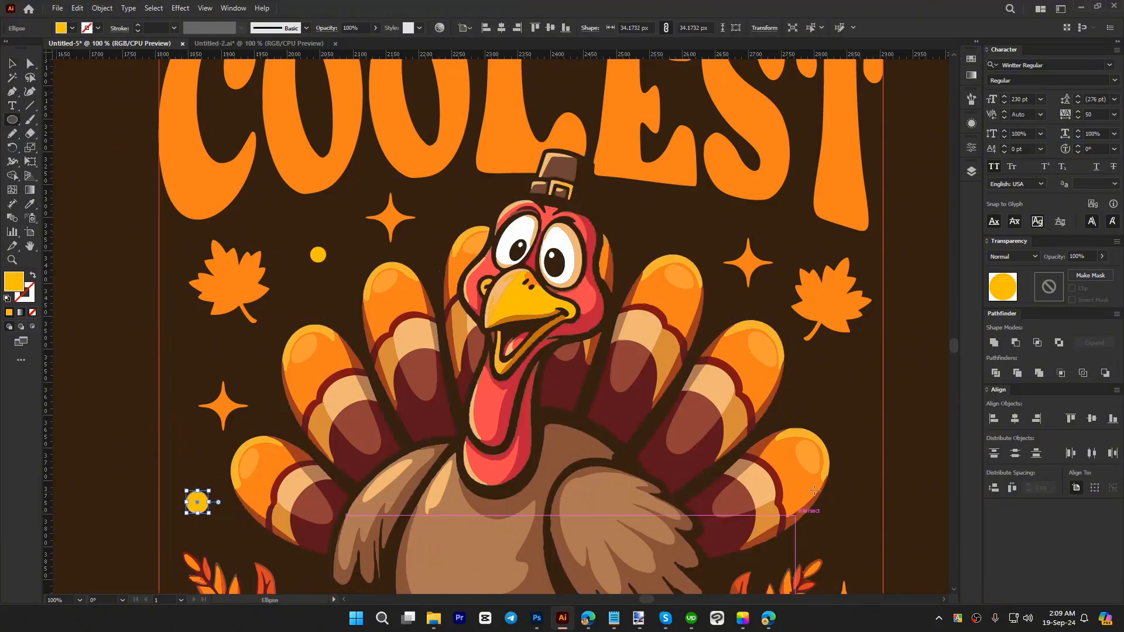
drag(823, 381, 847, 405)
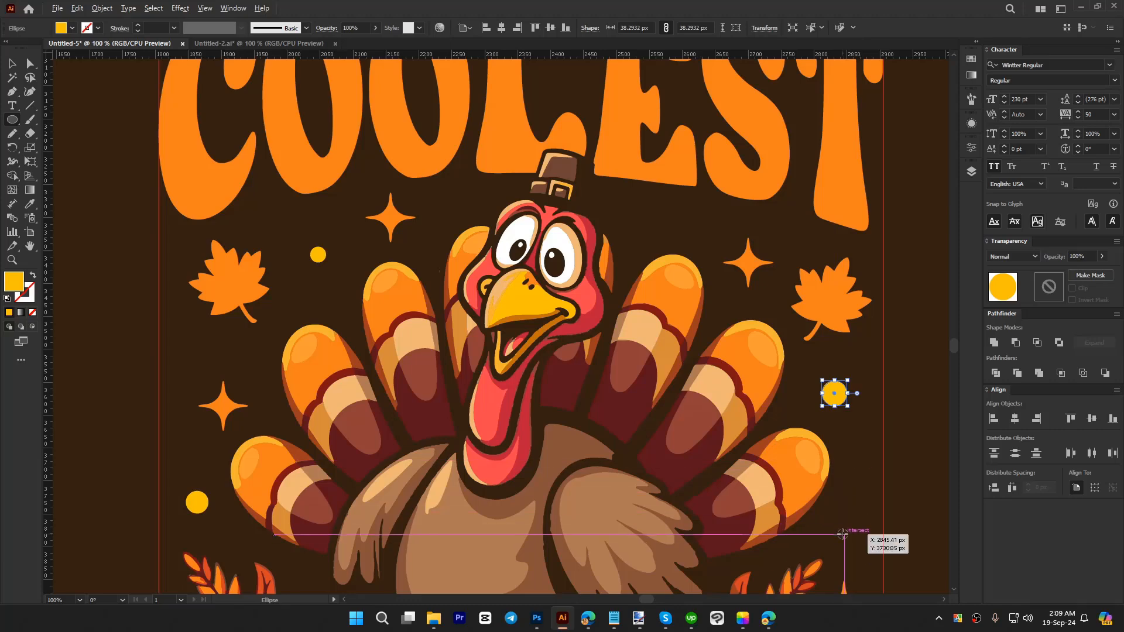
drag(833, 521, 854, 543)
Step: Copy the upper right yellow circle to the gap between the turkey's hat and COOLEST
key(v)
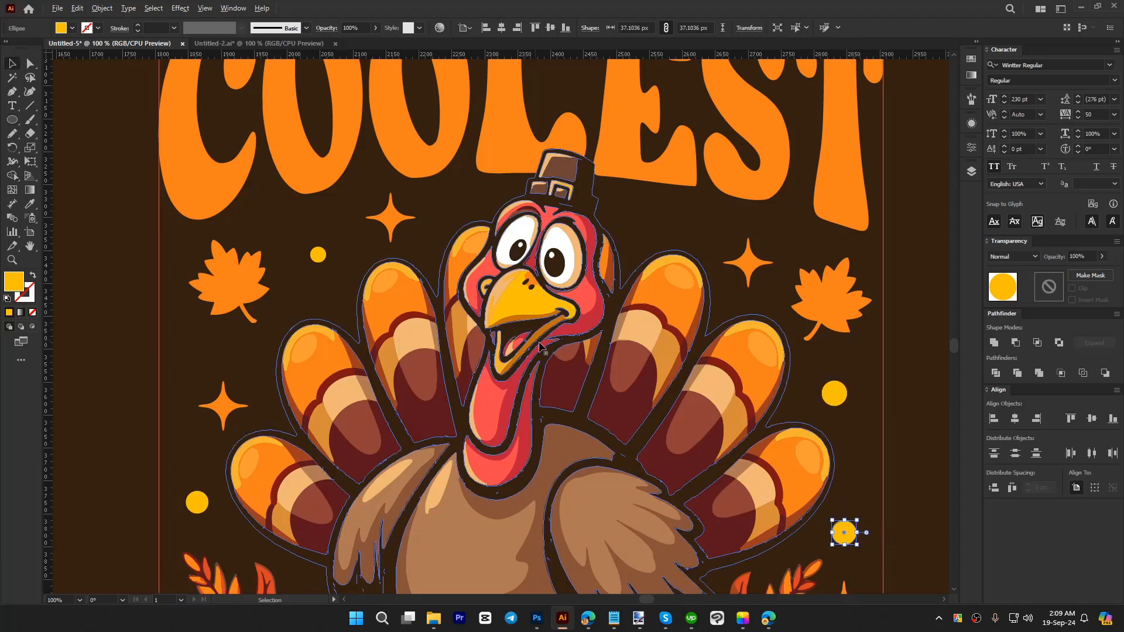
drag(843, 398, 663, 217)
key(ctrl+minus)
key(ctrl+minus)
key(ctrl+minus)
click(680, 365)
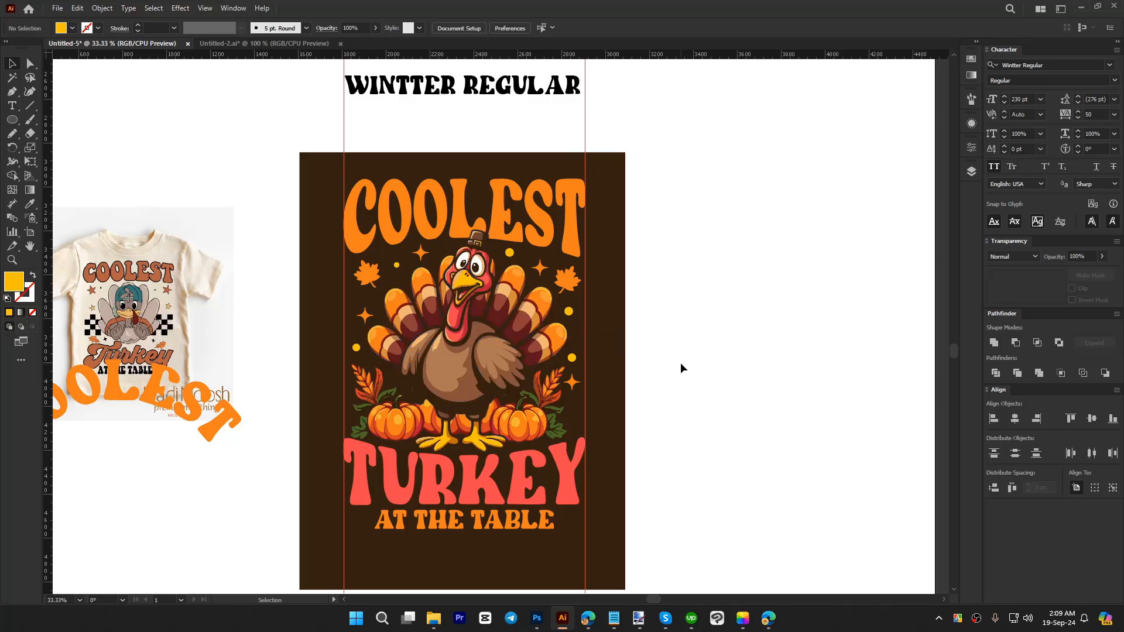
Step: Delete both vertical guides crossing the design
scroll(686, 382, down, 2)
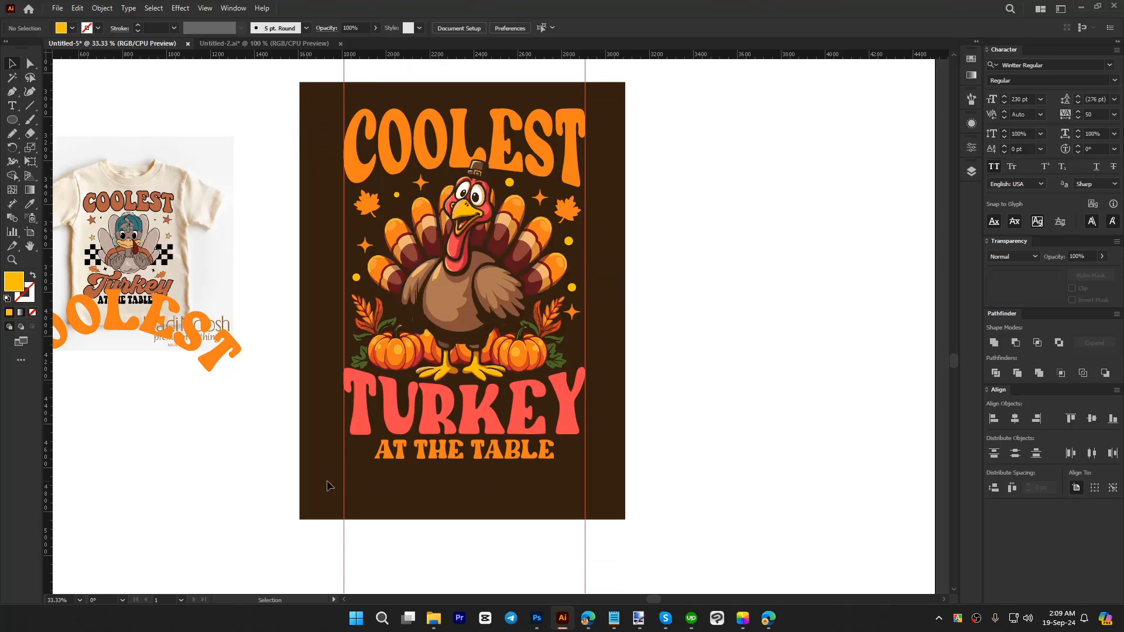
drag(308, 478, 668, 546)
key(Delete)
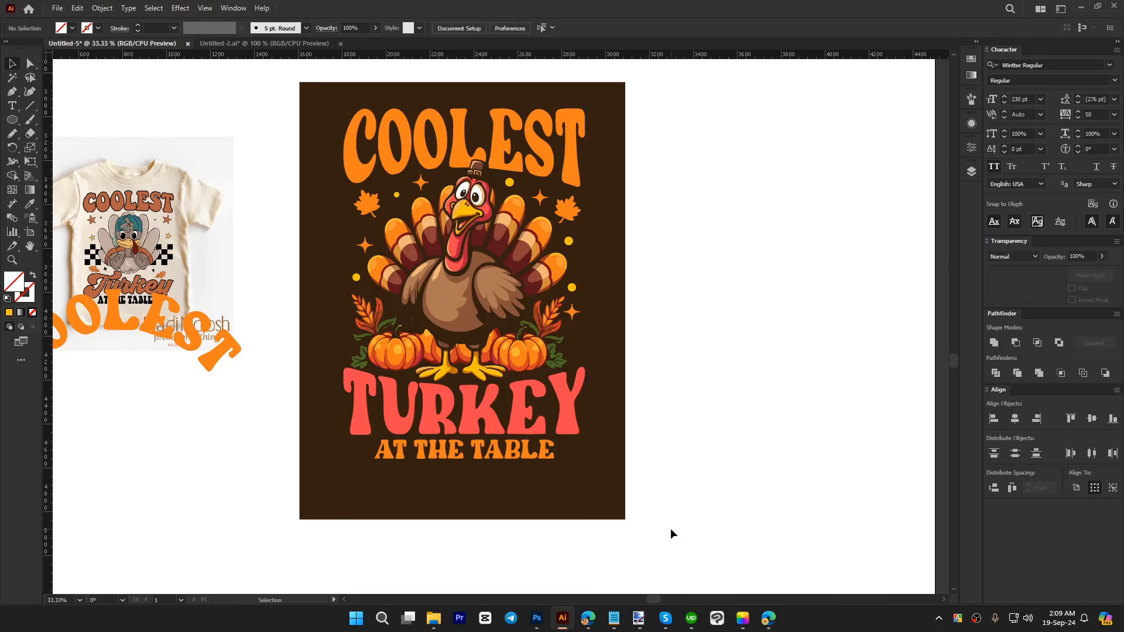
scroll(669, 528, up, 1)
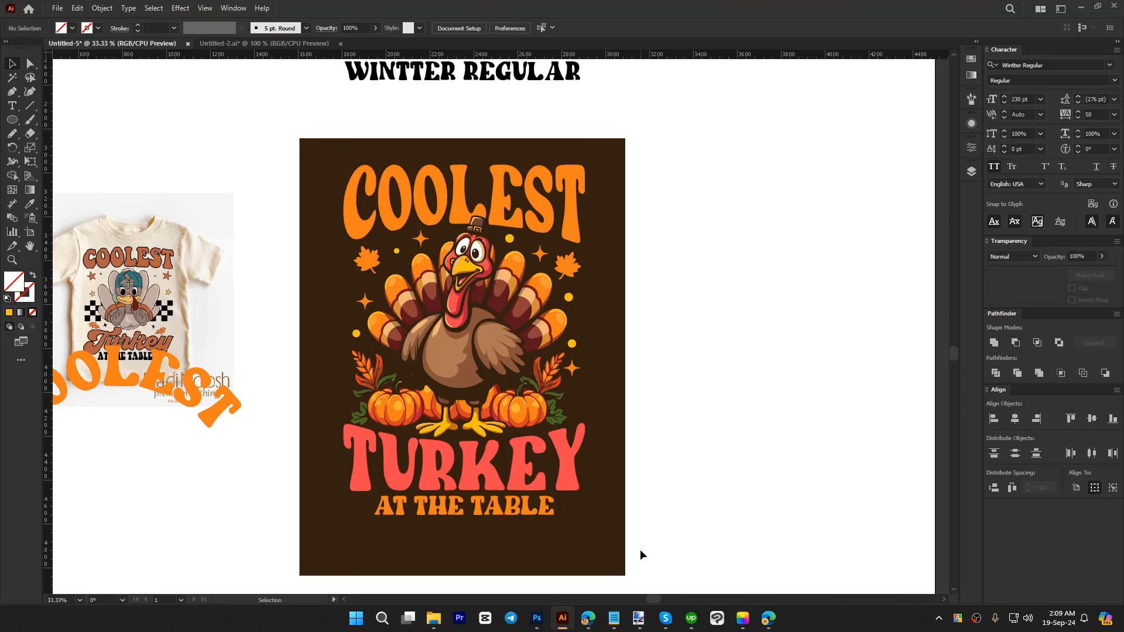
drag(641, 554, 315, 180)
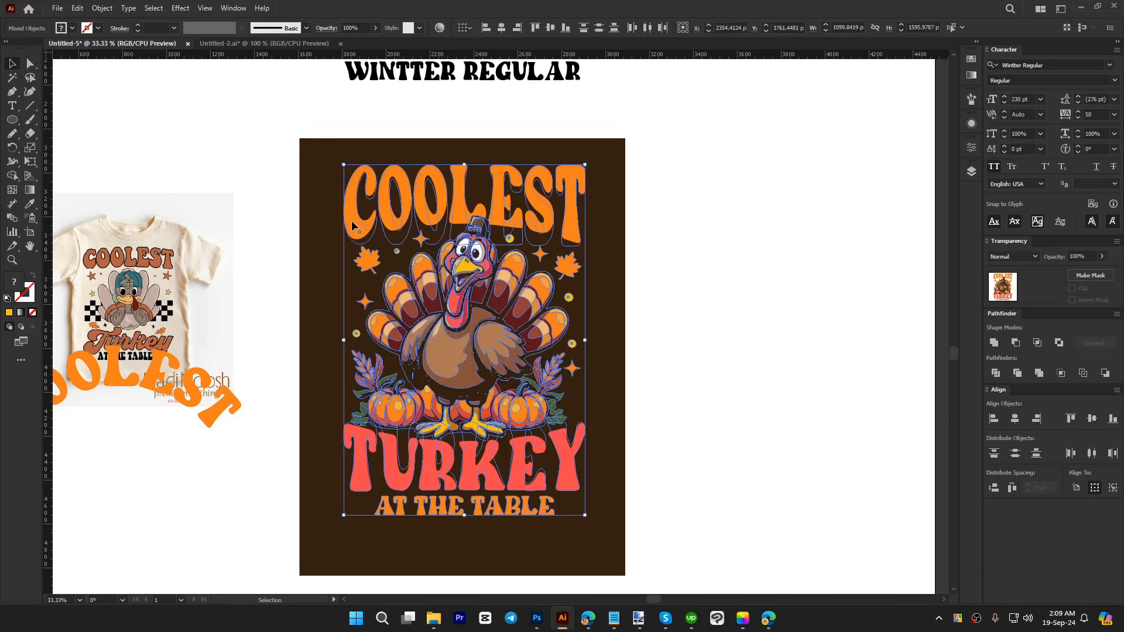
click(704, 416)
click(569, 465)
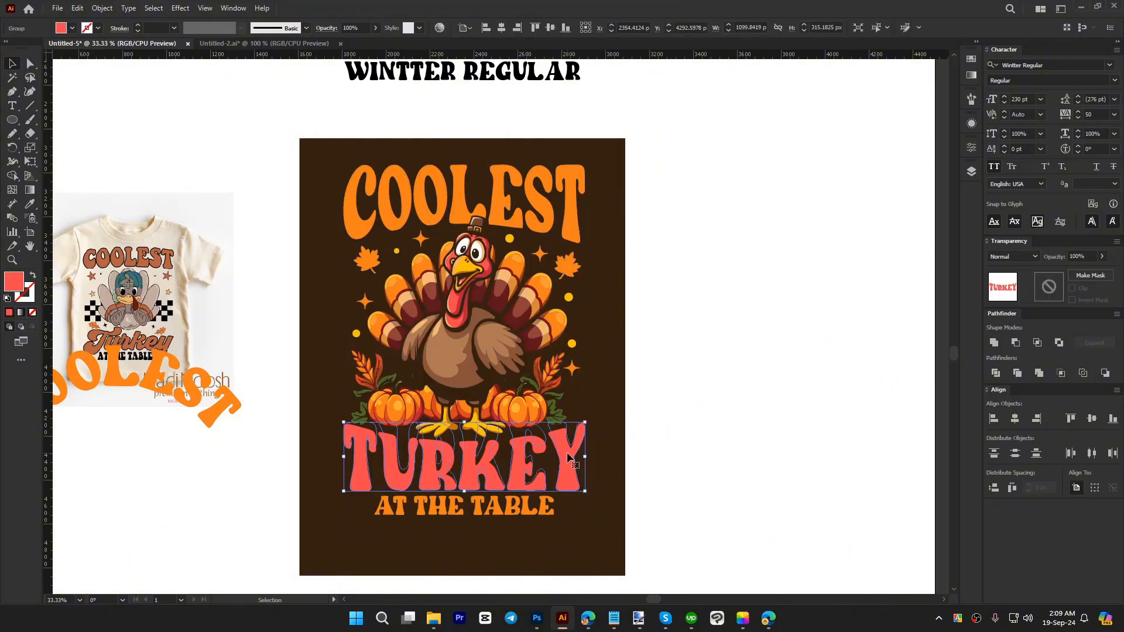
shift+click(570, 222)
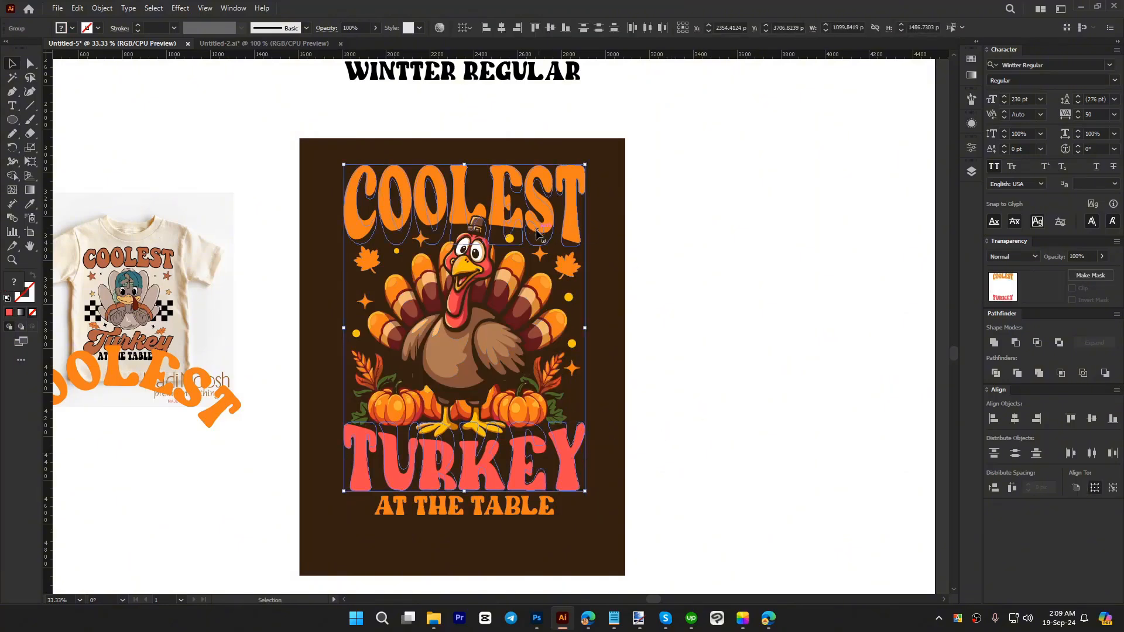
click(102, 8)
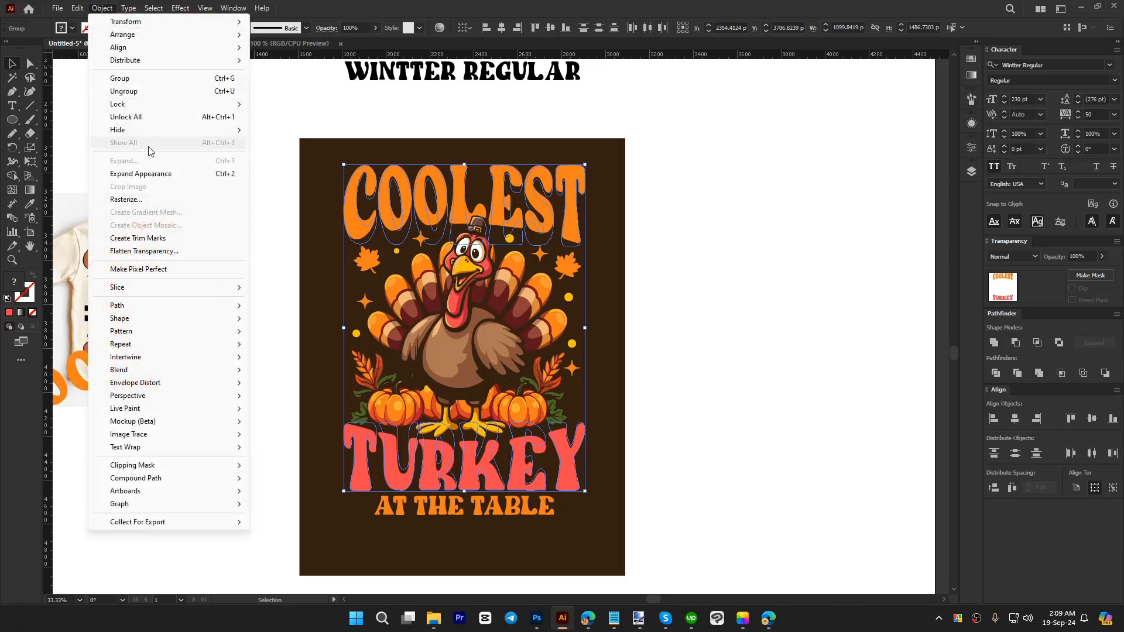
click(340, 109)
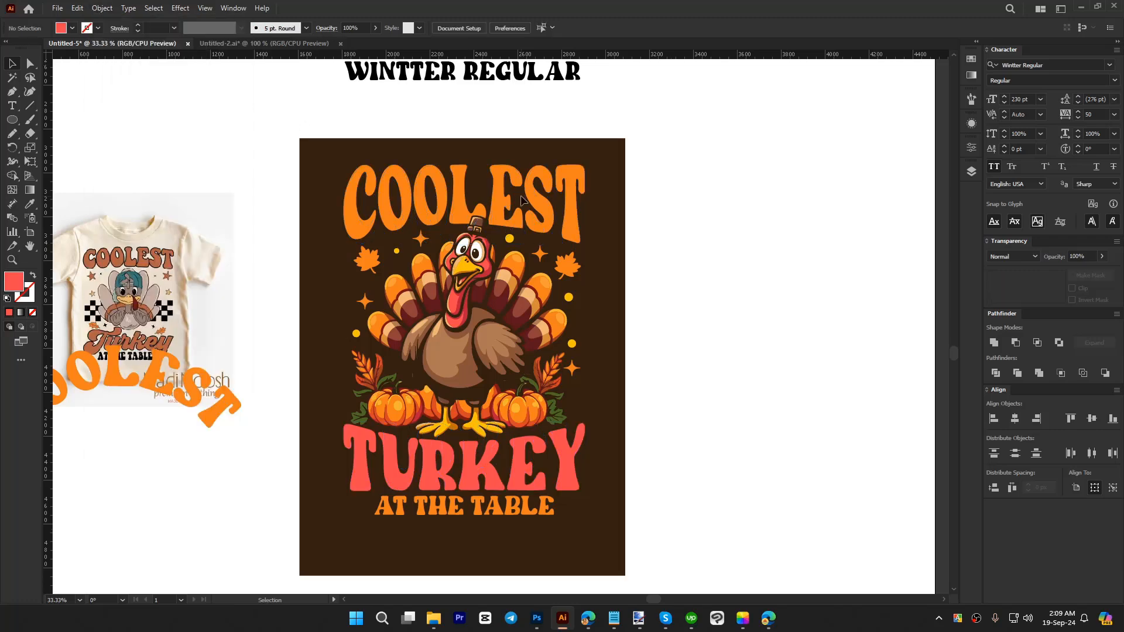
Step: Select the warped COOLEST lettering above the turkey
click(535, 197)
scroll(498, 142, up, 3)
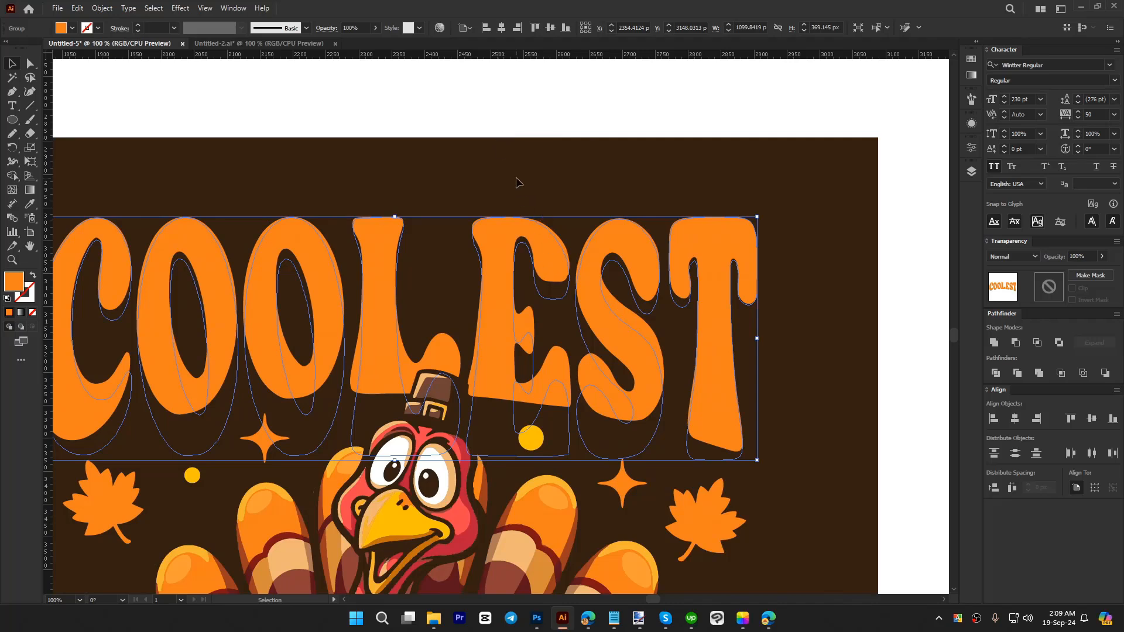
click(484, 185)
click(589, 253)
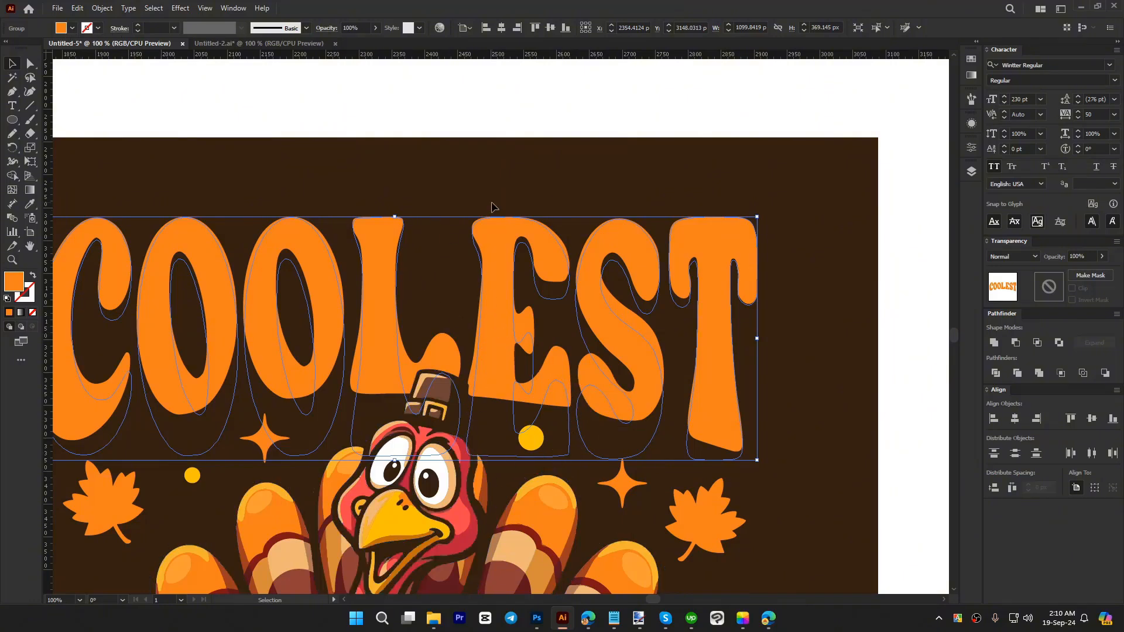
click(446, 178)
drag(445, 179, 628, 277)
click(803, 351)
drag(459, 178, 761, 263)
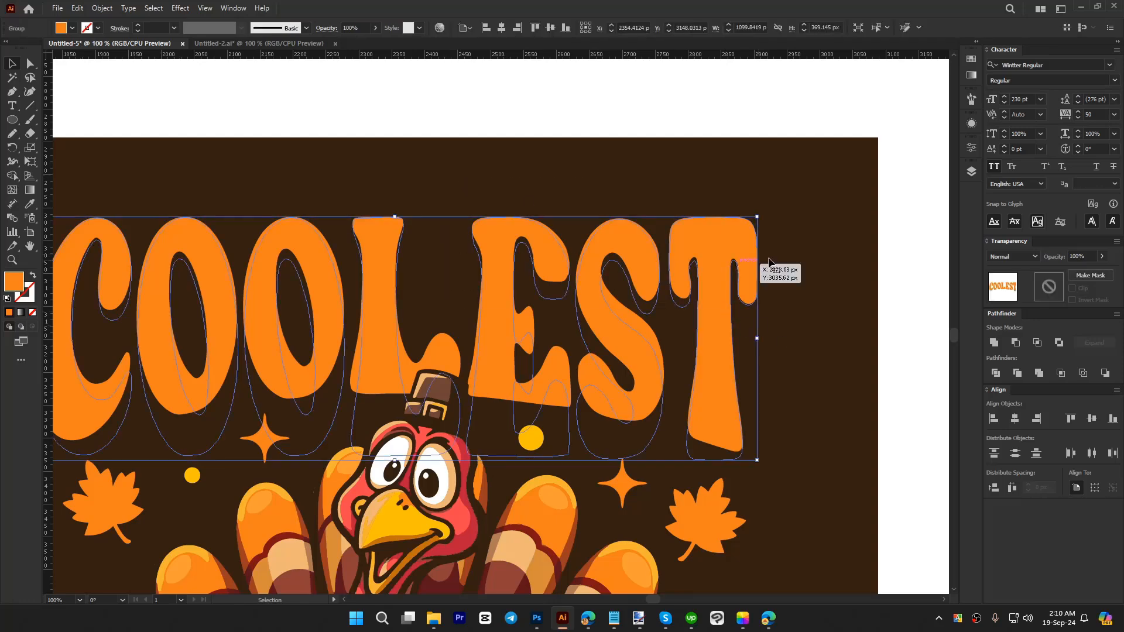
Step: Reopen the Arc Lower warp settings of the COOLEST lettering and try a bend of -30%
click(972, 149)
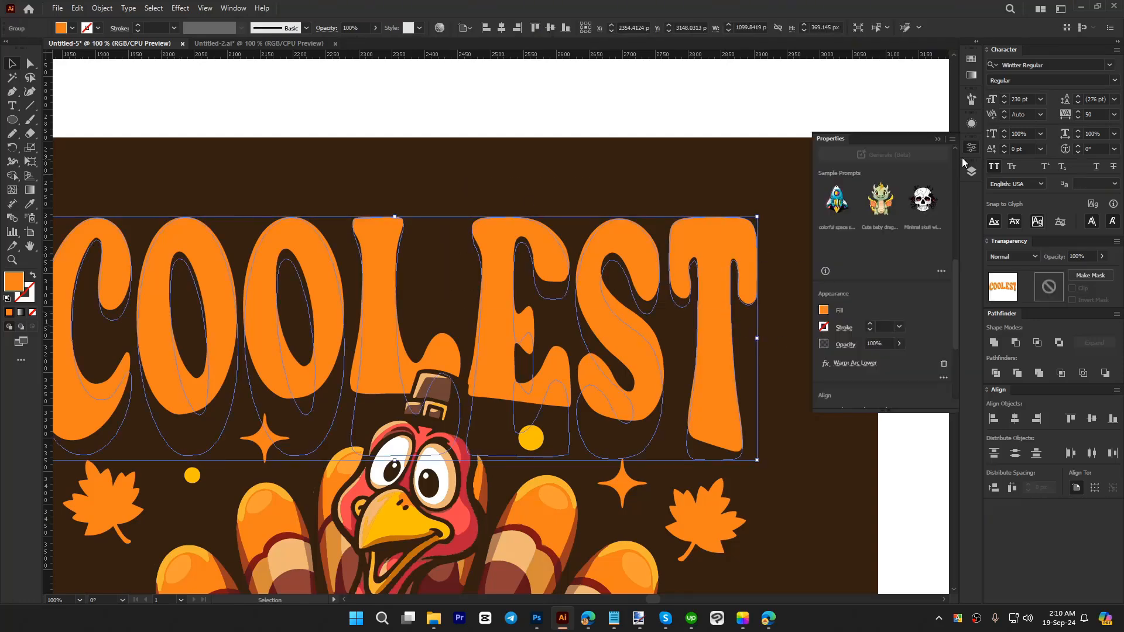
click(233, 7)
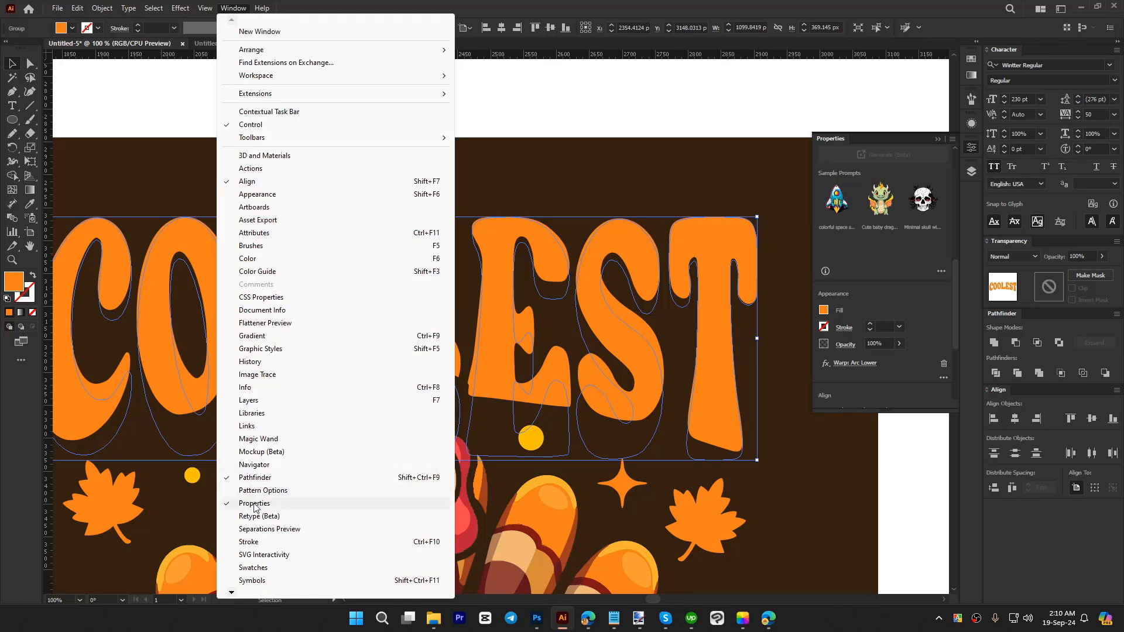
click(578, 4)
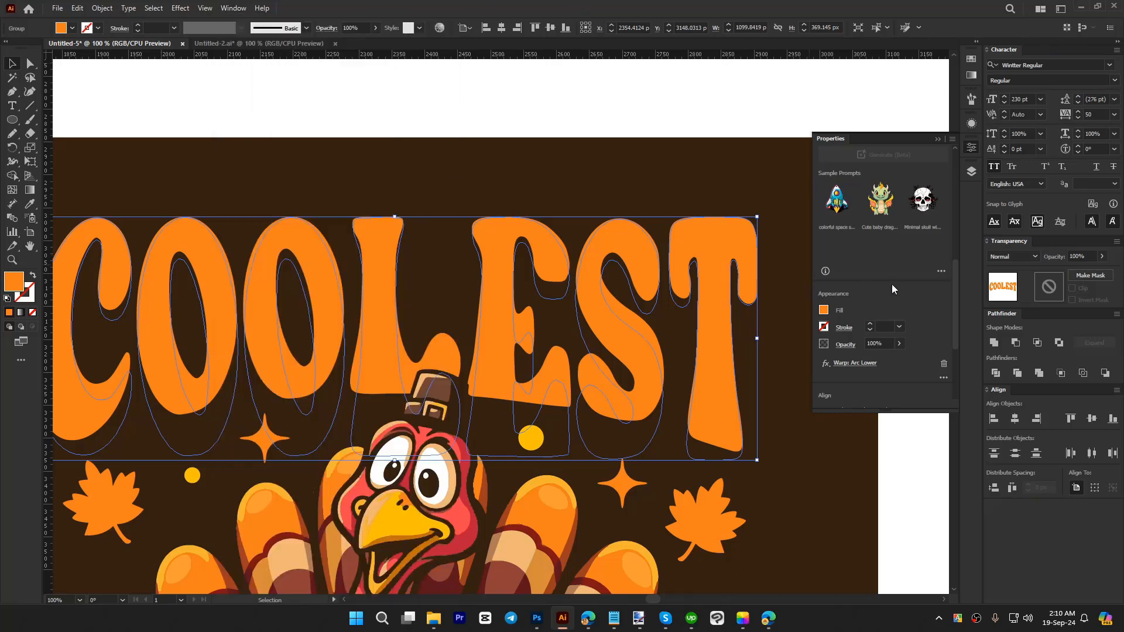
scroll(936, 290, down, 3)
scroll(936, 290, up, 3)
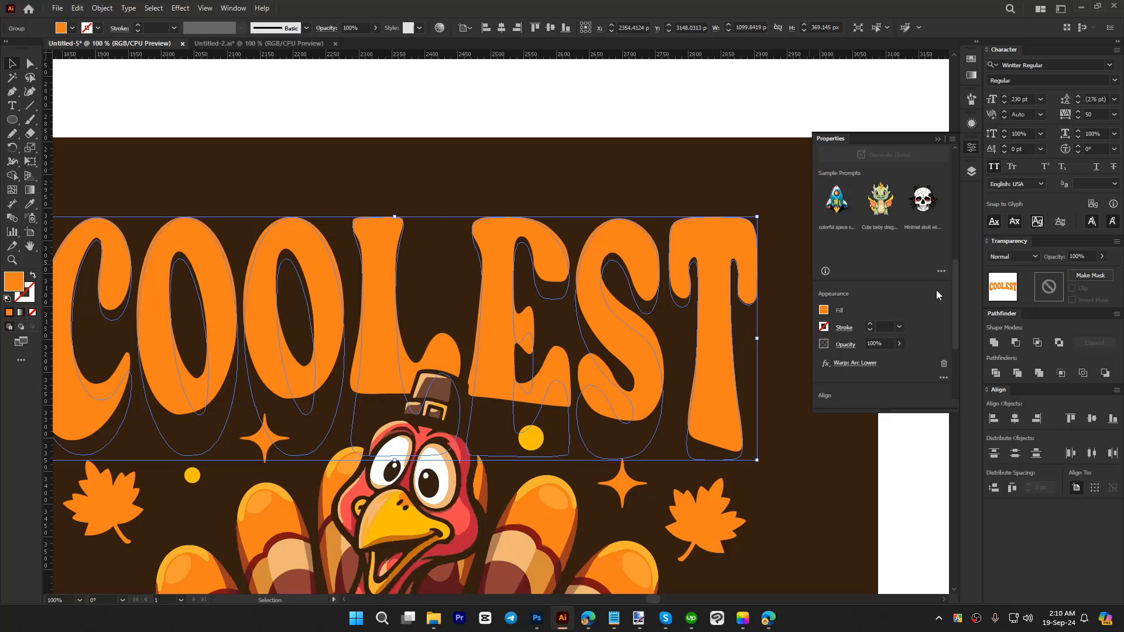
click(852, 365)
scroll(293, 153, down, 18)
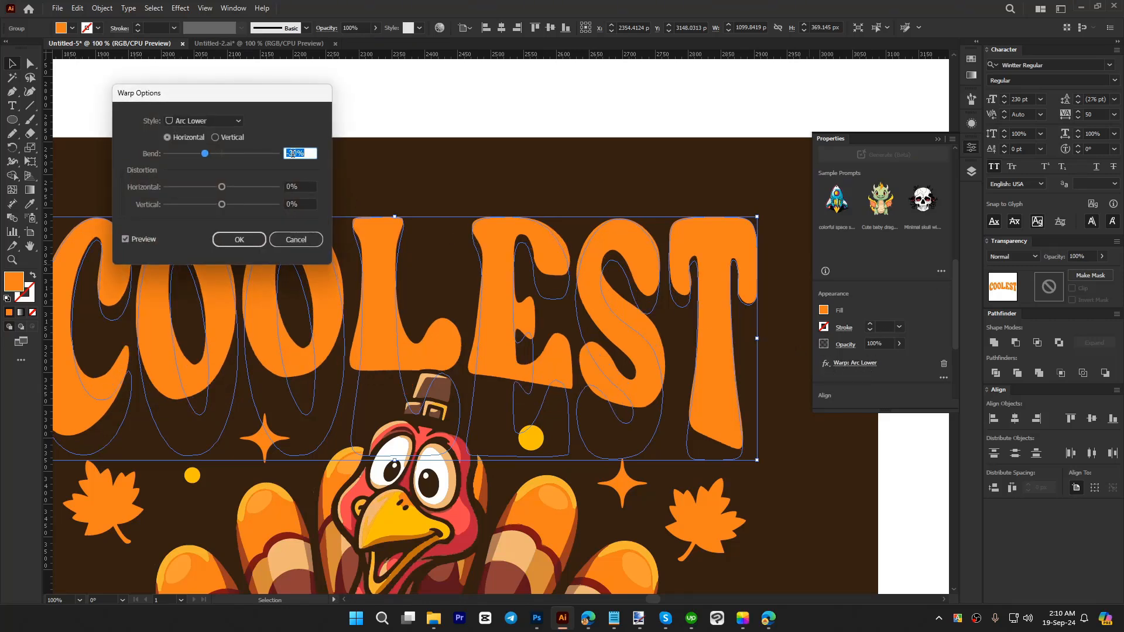
click(309, 245)
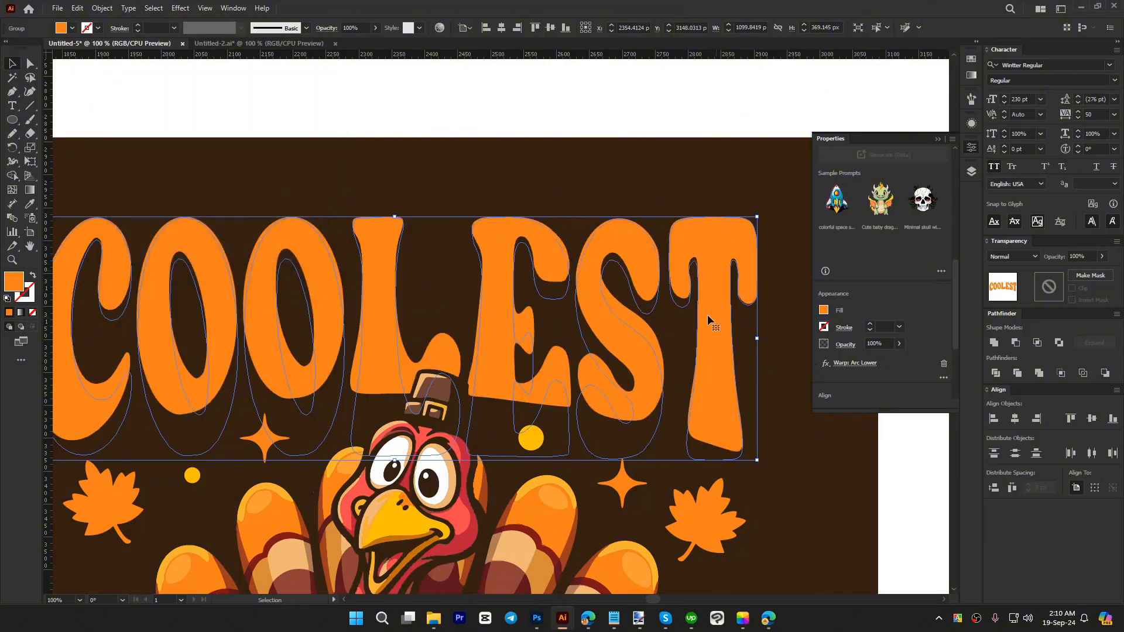
Step: Try to add a second warp effect to COOLEST, and review the options of its existing Arc Lower warp
click(181, 8)
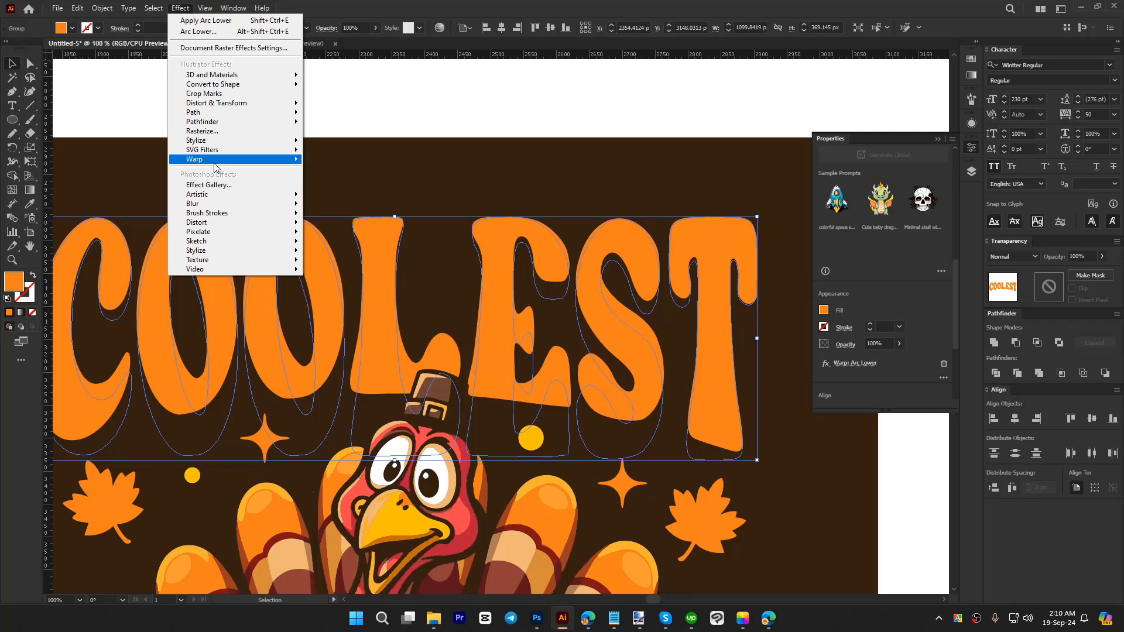
mouse_move(214, 162)
click(371, 174)
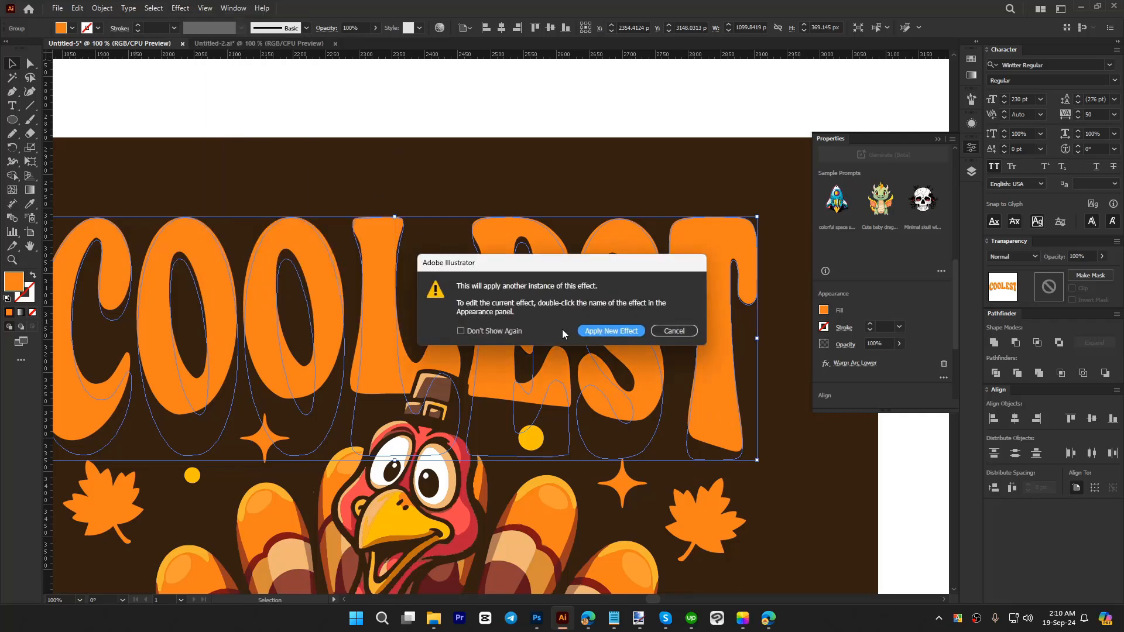
drag(596, 270, 503, 287)
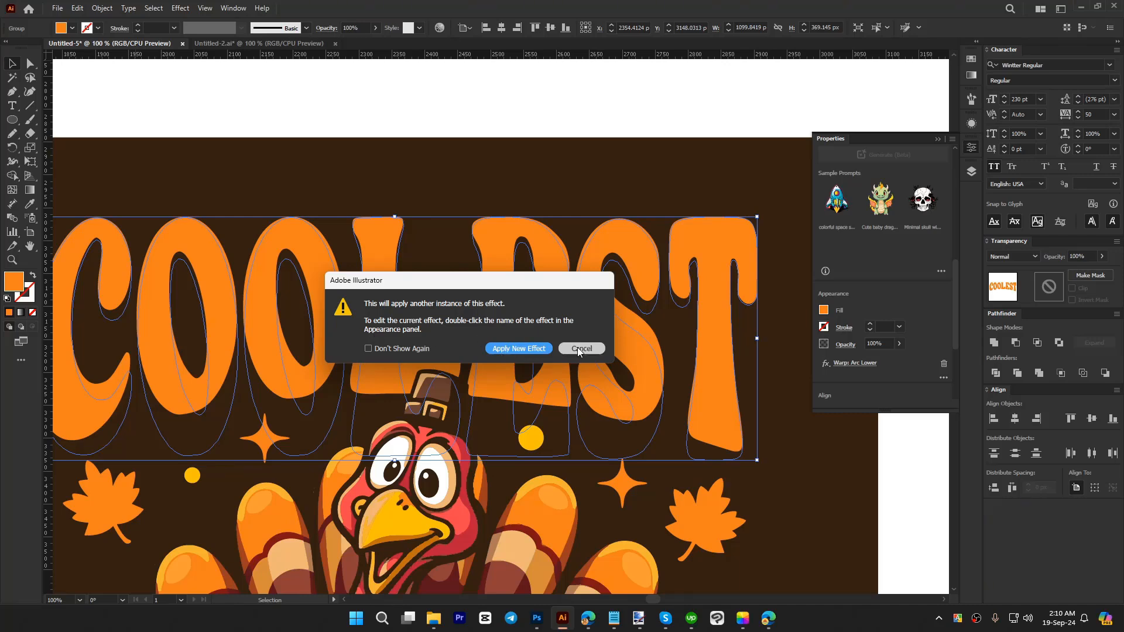
click(509, 350)
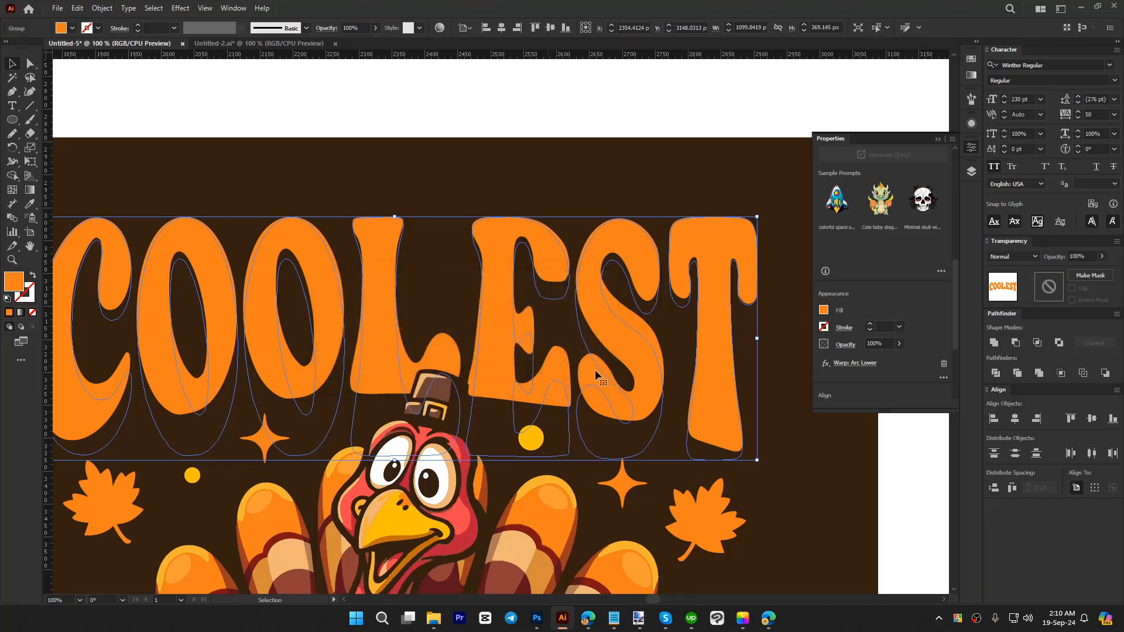
click(848, 364)
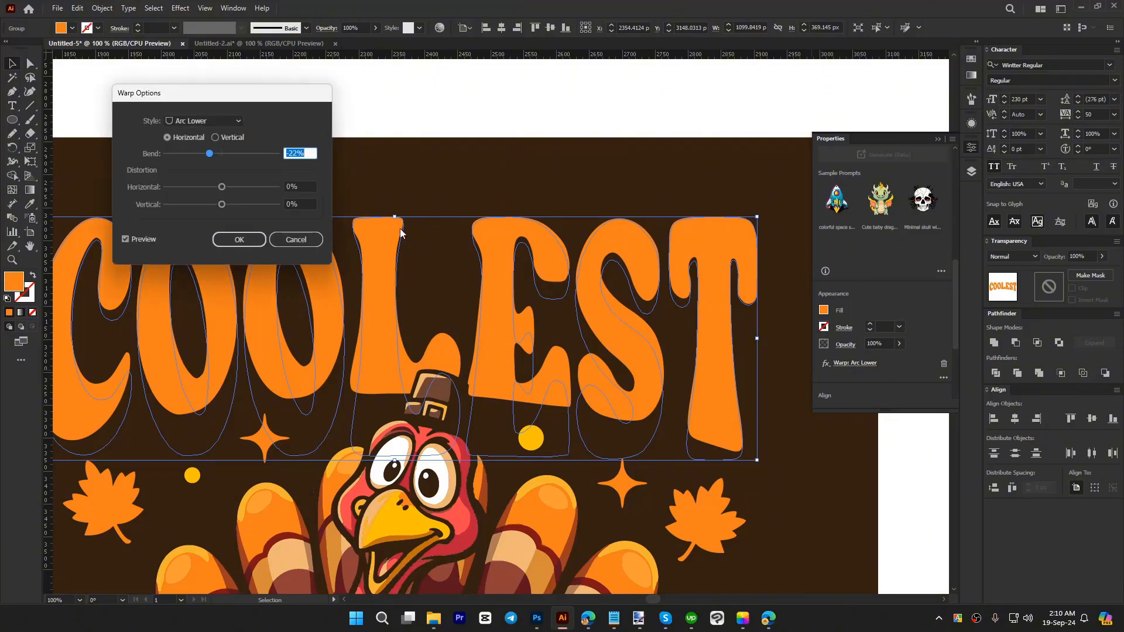
click(292, 242)
Step: Expand the appearance of the warped COOLEST and TURKEY lettering
scroll(510, 170, down, 3)
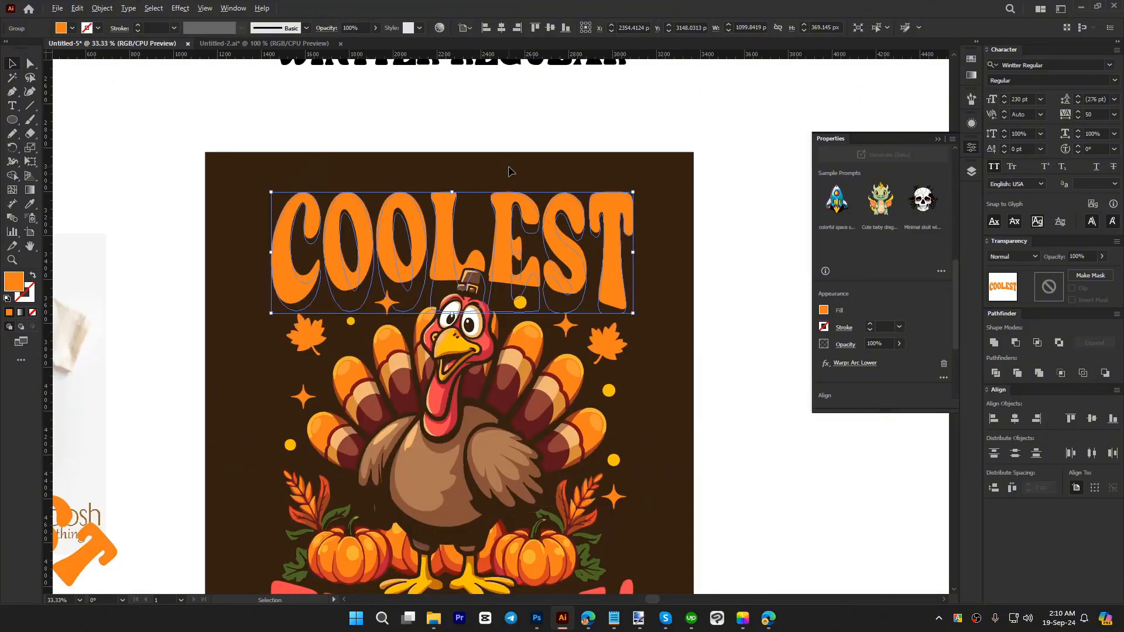
click(662, 307)
click(566, 236)
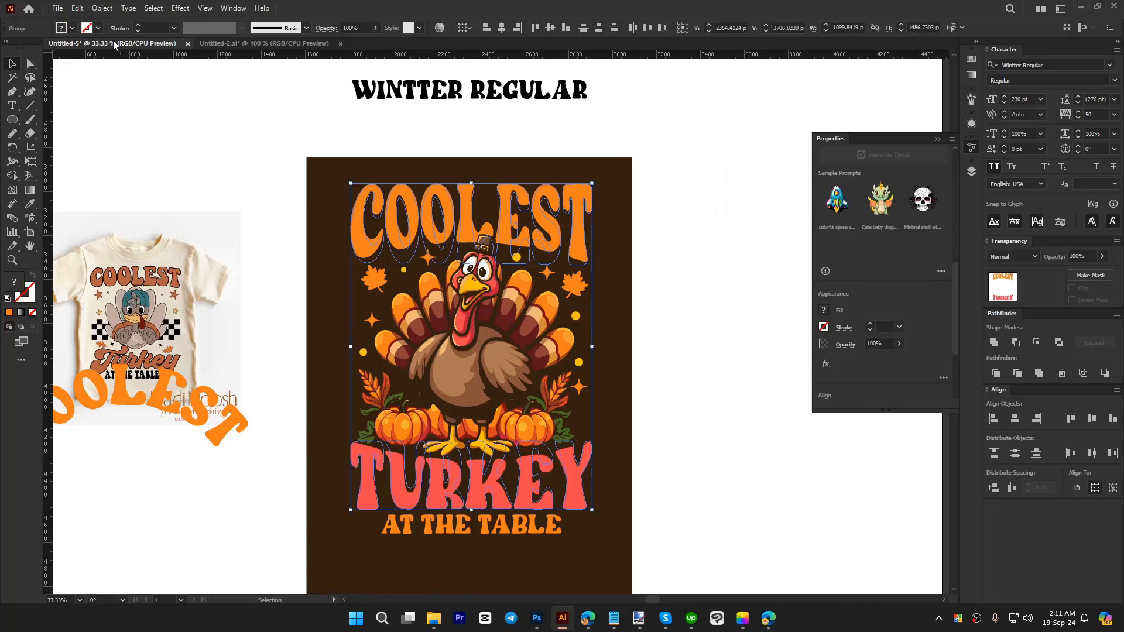
click(102, 8)
click(157, 179)
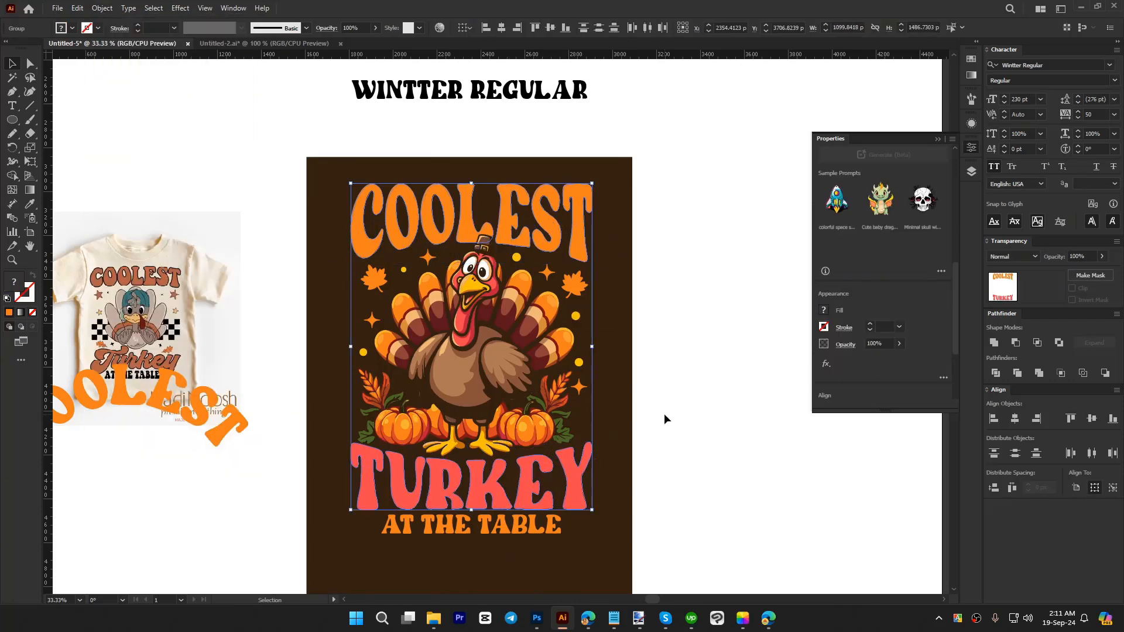
click(664, 413)
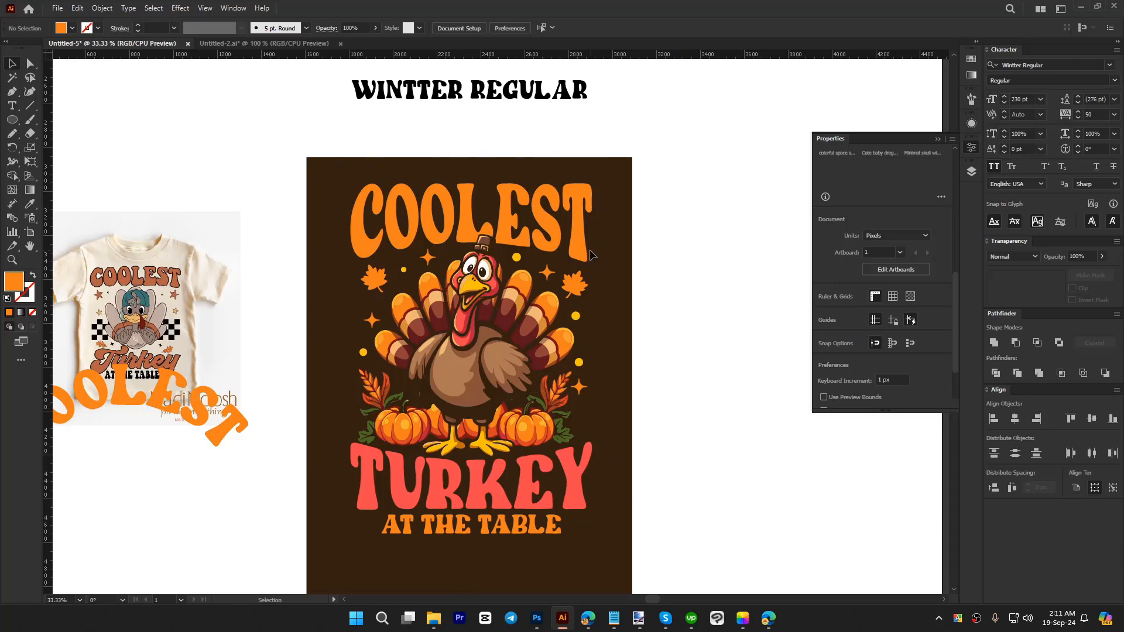
Step: Offset the path of the COOLEST lettering by -6 px with round joins
scroll(446, 175, up, 3)
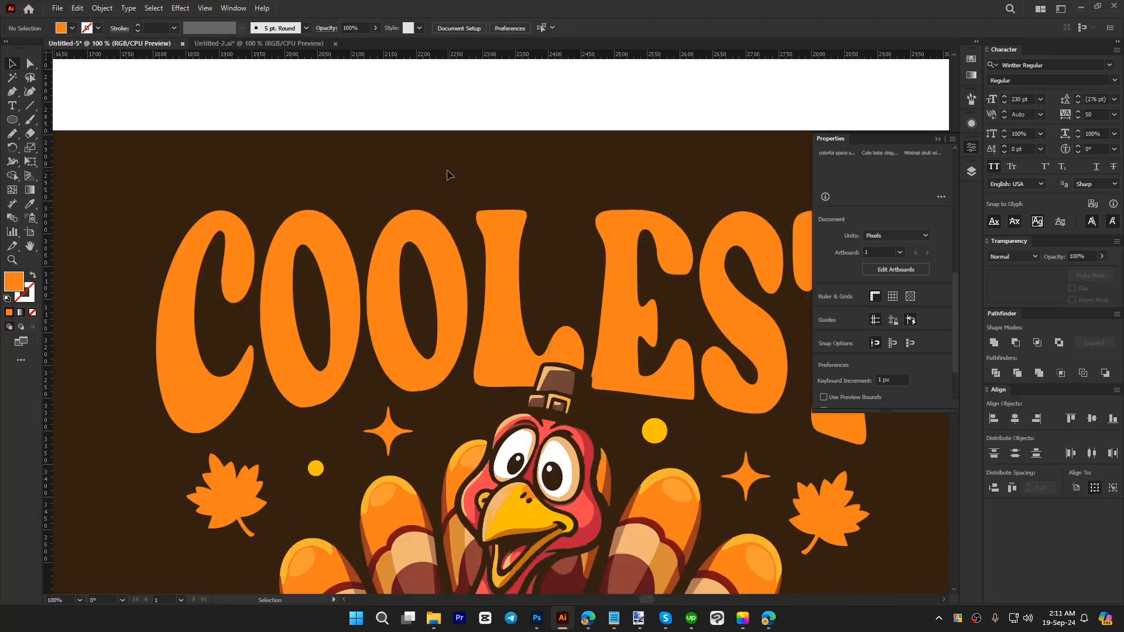
click(433, 261)
key(ctrl+alt+o)
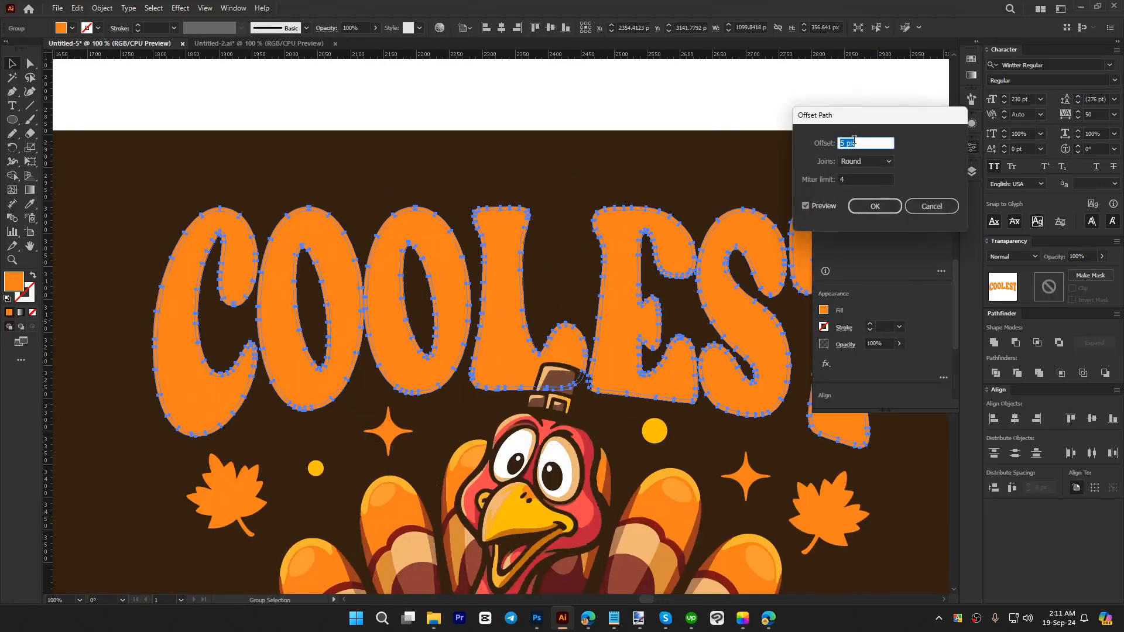
scroll(854, 140, down, 11)
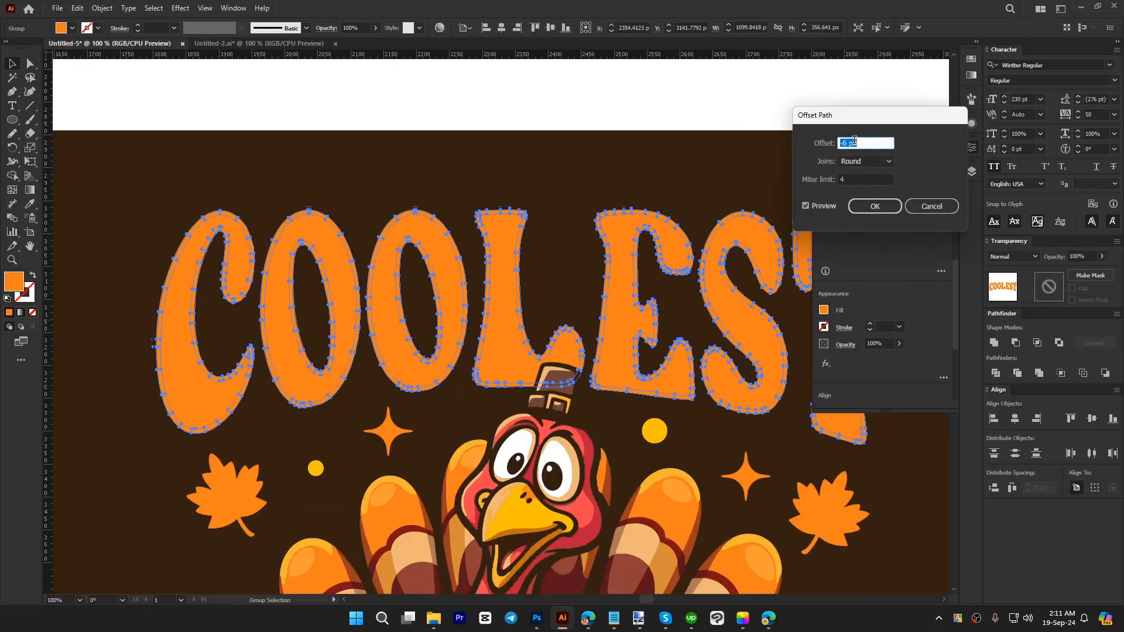
click(874, 206)
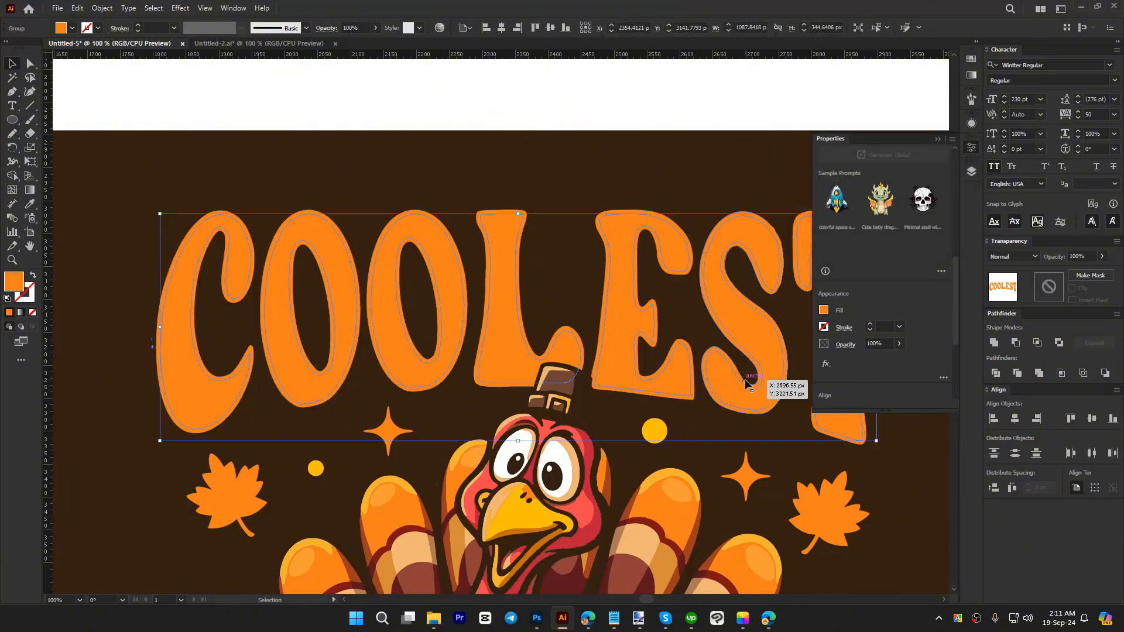
Step: Duplicate the inner COOLEST offset in place, shift the copy 10 px right and 10 px down, and subtract it from the original offset
key(ctrl+x)
key(ctrl+f)
key(shift+Right)
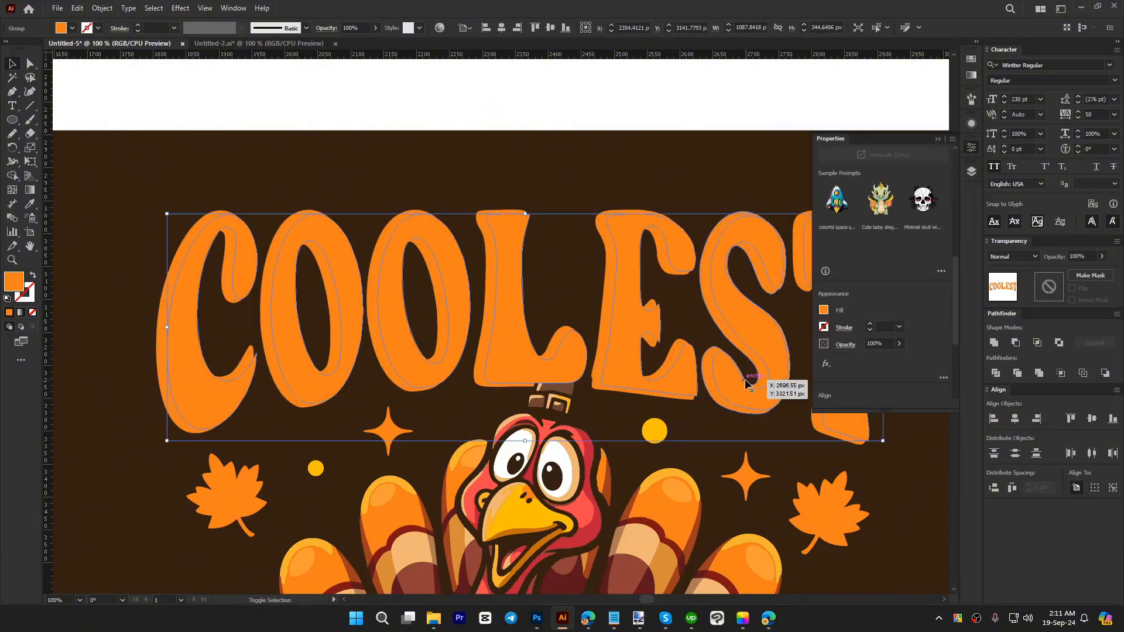
key(shift+Down)
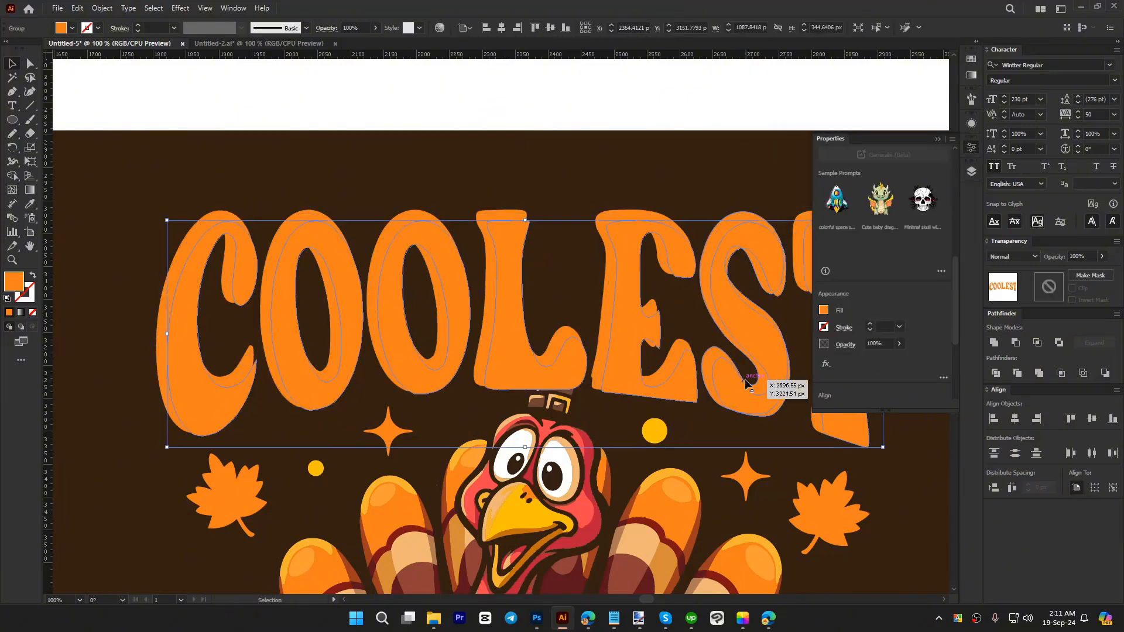
shift+click(497, 217)
click(1016, 345)
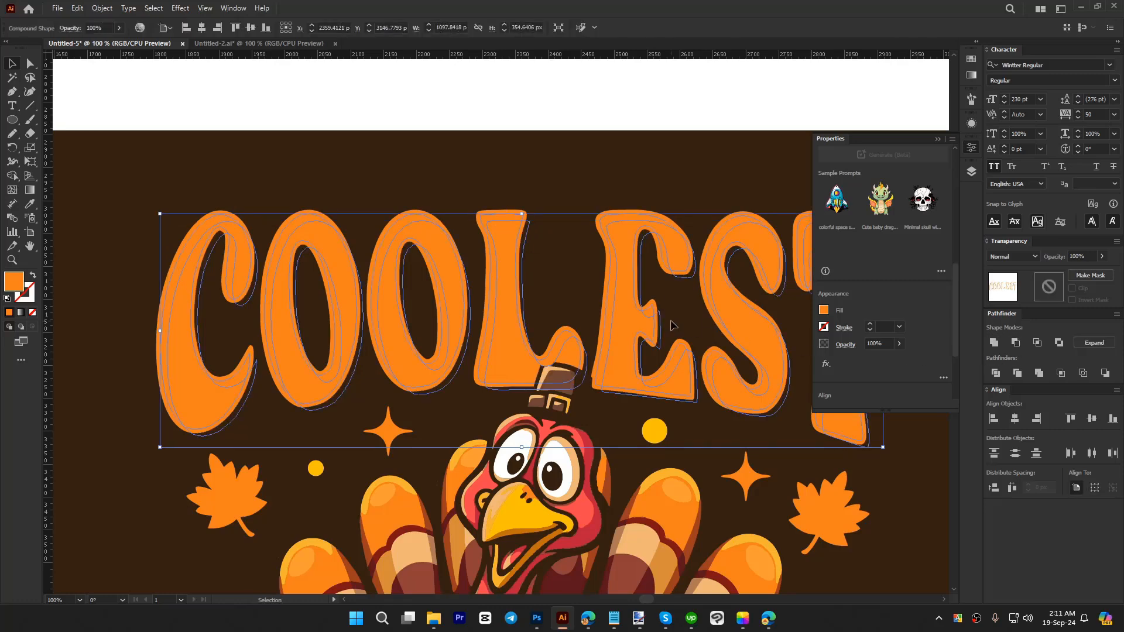
Step: Fill the remaining highlight slivers in COOLEST with the white sampled from the turkey's eye
key(i)
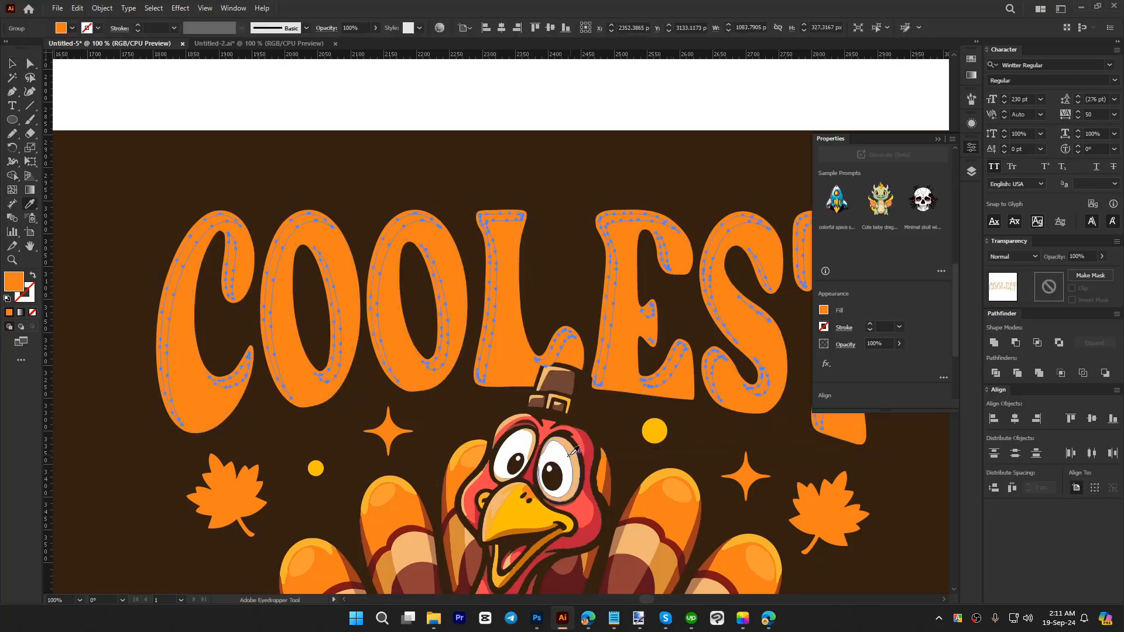
click(565, 456)
key(v)
click(553, 287)
Step: Cut the white highlights and create an opacity mask on the orange COOLEST lettering with clipping turned off
scroll(407, 172, down, 2)
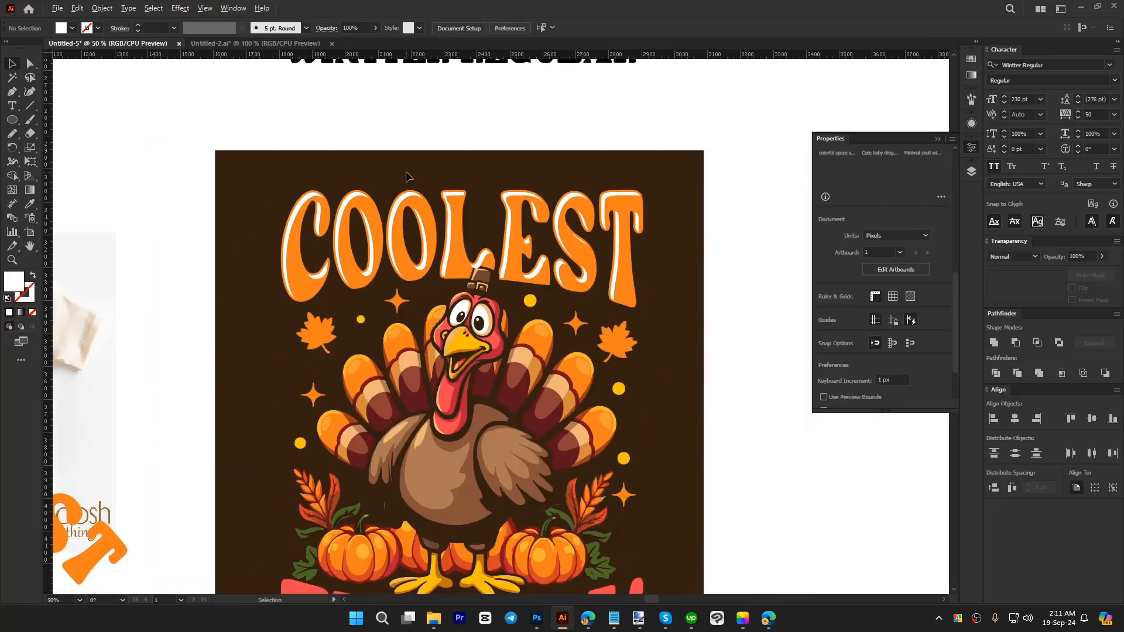
scroll(576, 317, down, 3)
scroll(585, 305, up, 3)
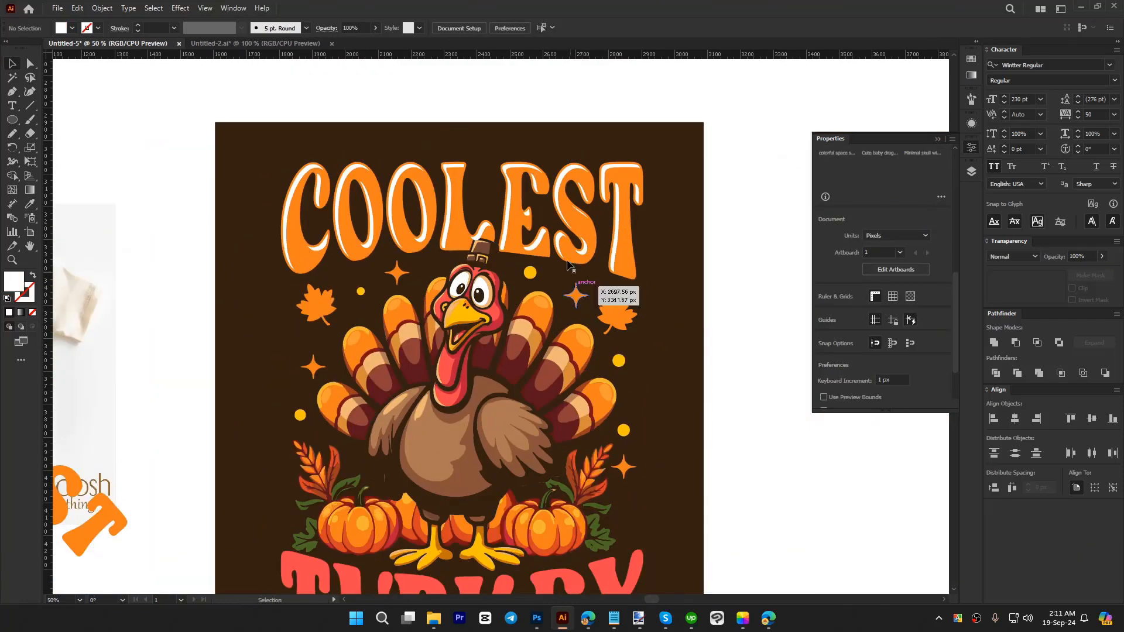
click(559, 212)
key(ctrl+x)
click(556, 209)
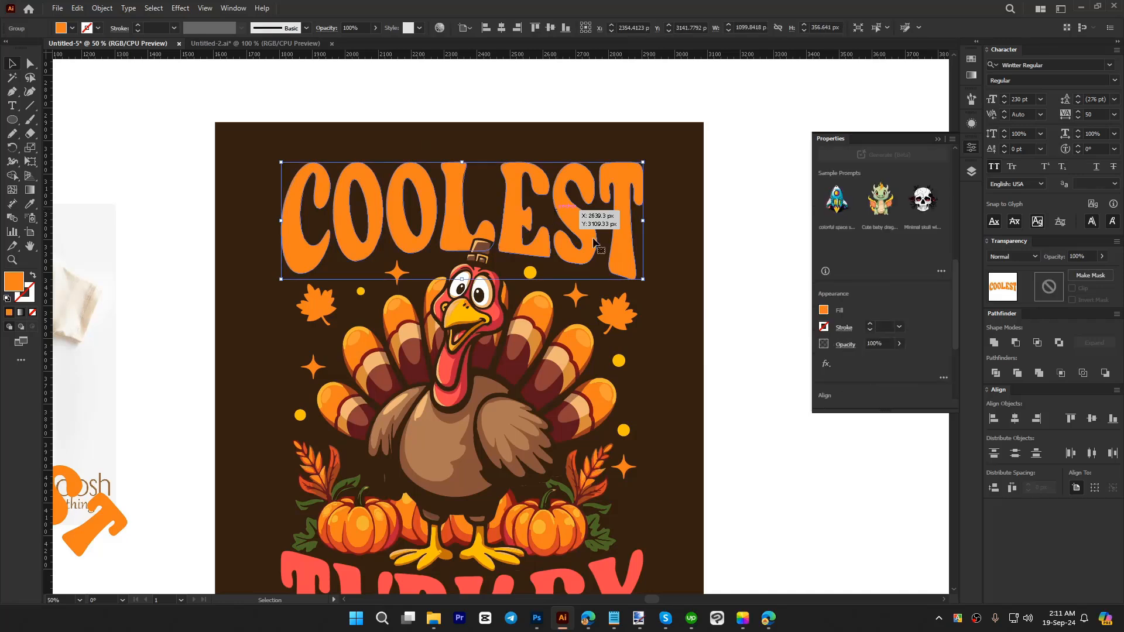
double_click(1051, 291)
click(1079, 289)
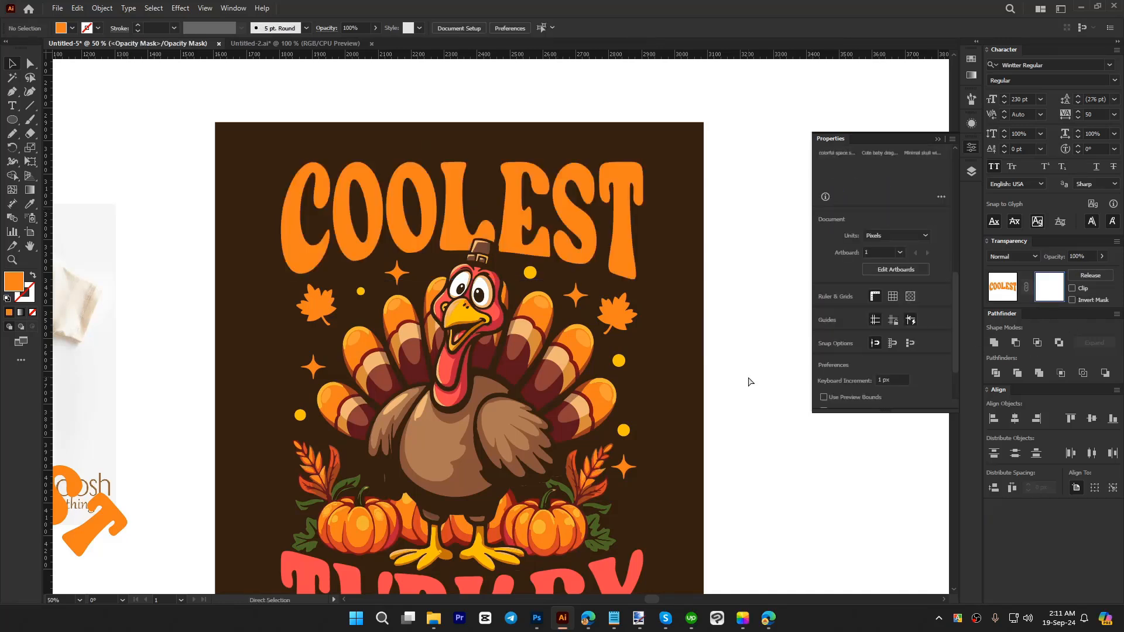
Step: Paste the highlights in place inside the opacity mask, fill them with black 000000, and return to editing the artwork
double_click(24, 280)
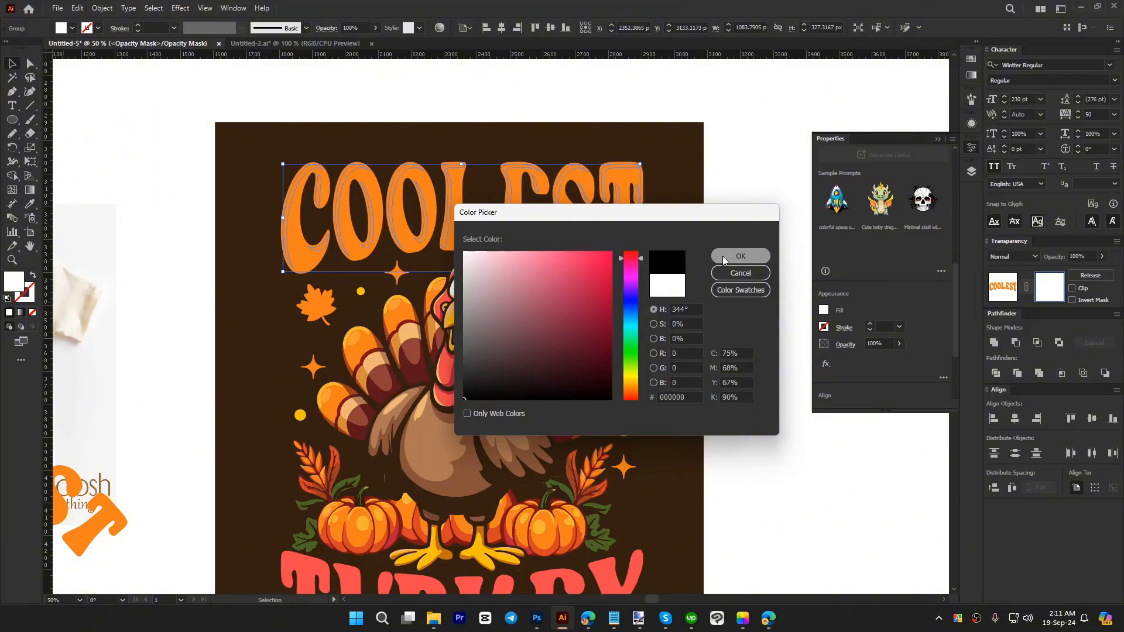
click(722, 255)
click(736, 378)
click(1002, 286)
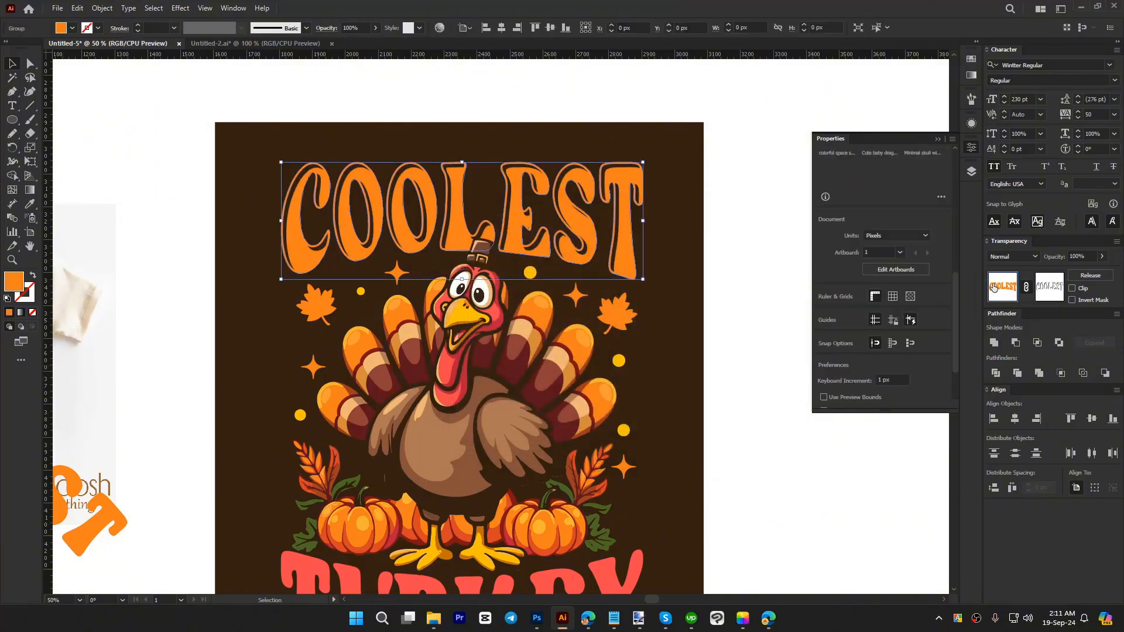
click(743, 377)
Step: Offset the path of the TURKEY lettering by -6 px with round joins
scroll(742, 377, down, 3)
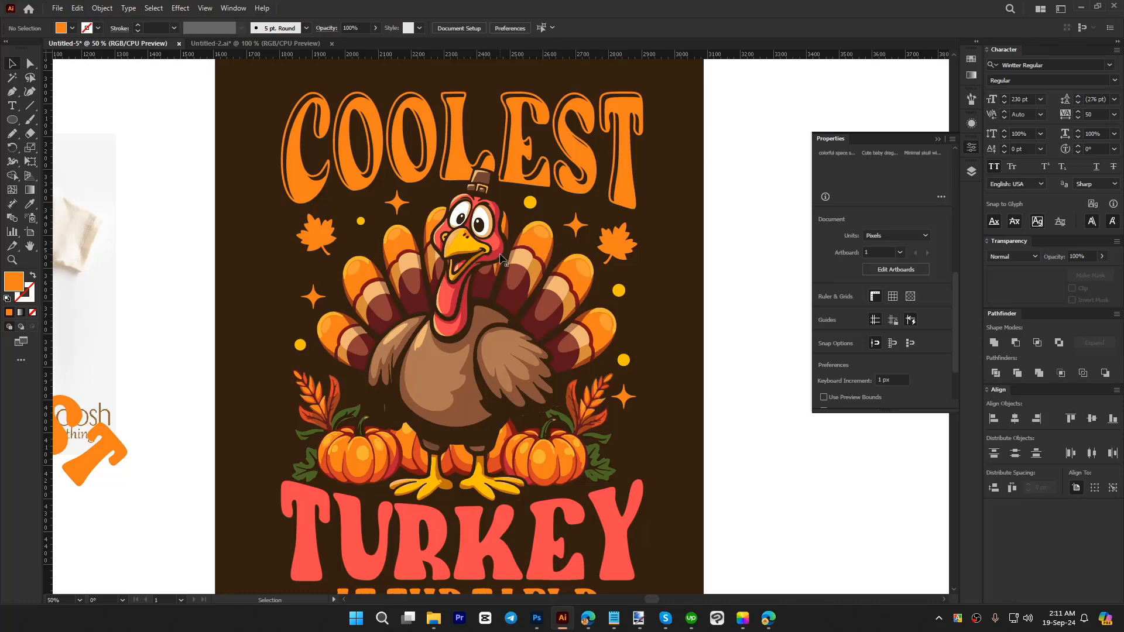
key(ctrl+minus)
scroll(483, 456, up, 4)
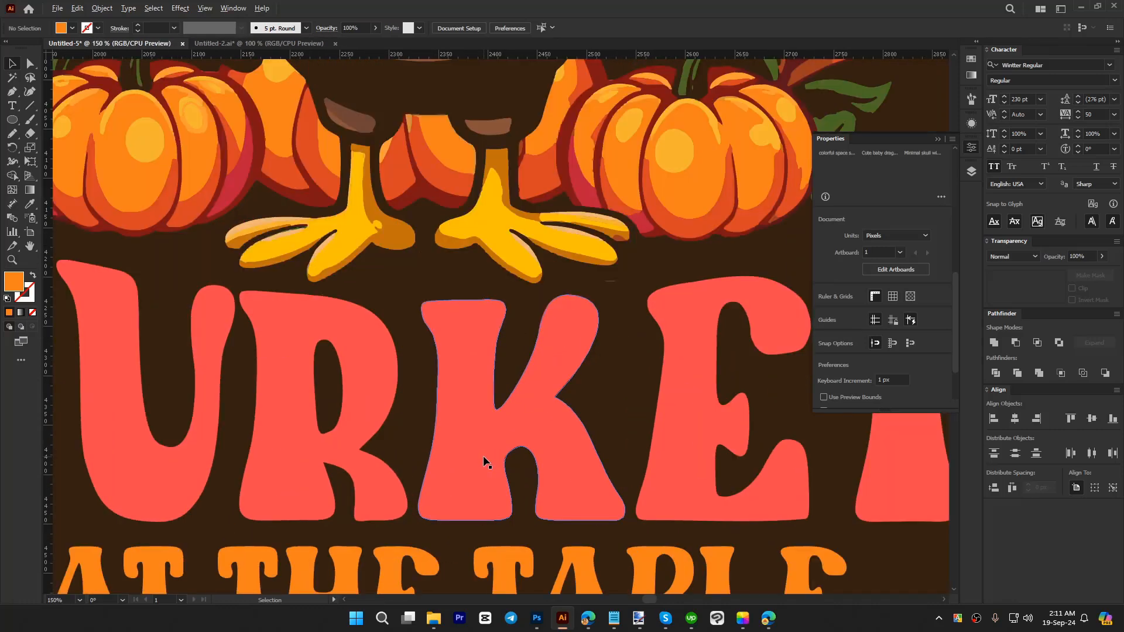
click(483, 456)
key(ctrl+alt+o)
click(918, 208)
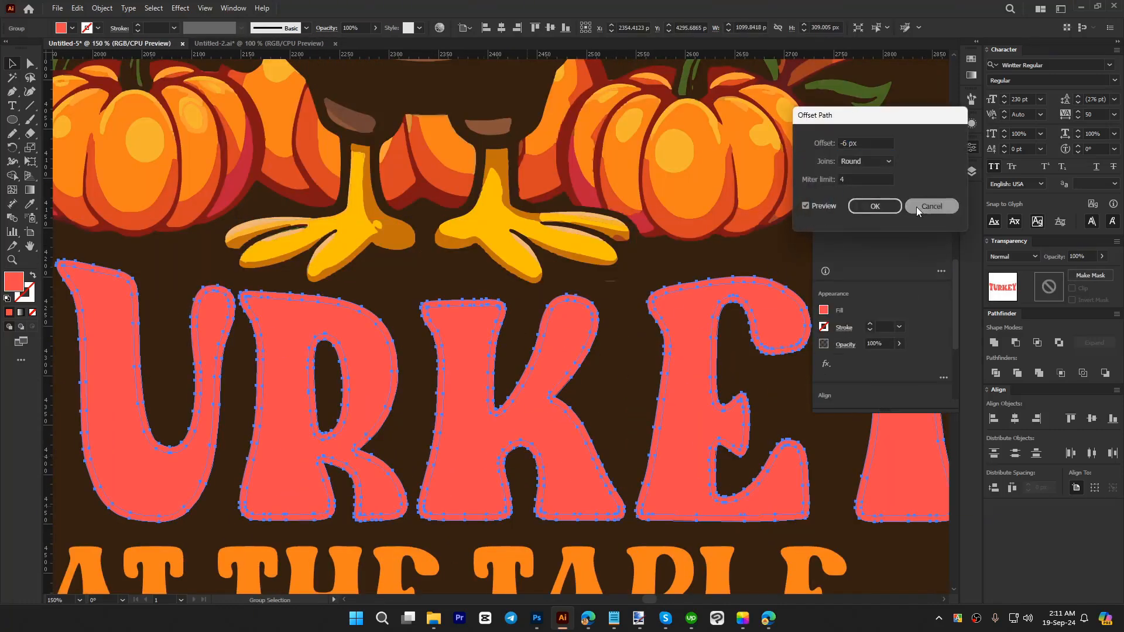
key(ctrl+alt+o)
click(872, 206)
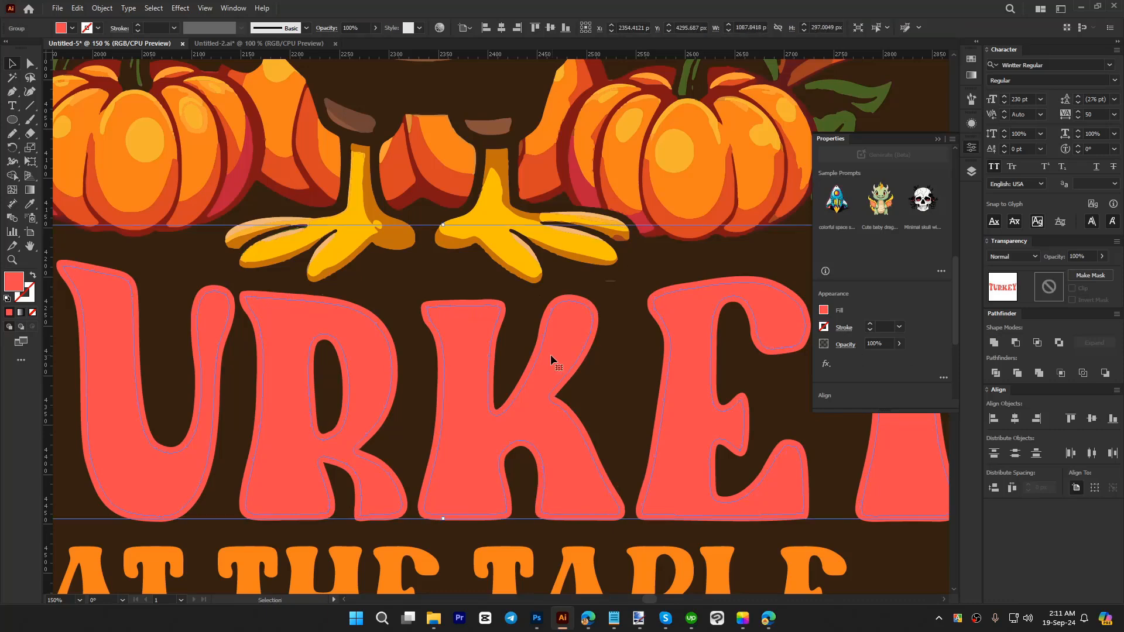
key(a)
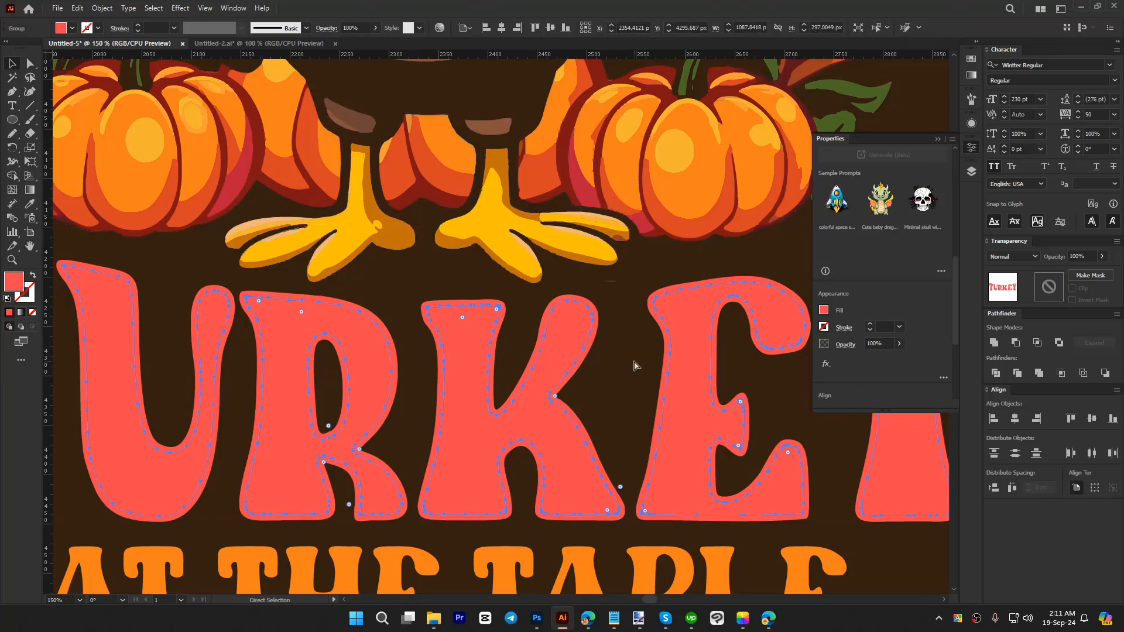
click(635, 365)
key(v)
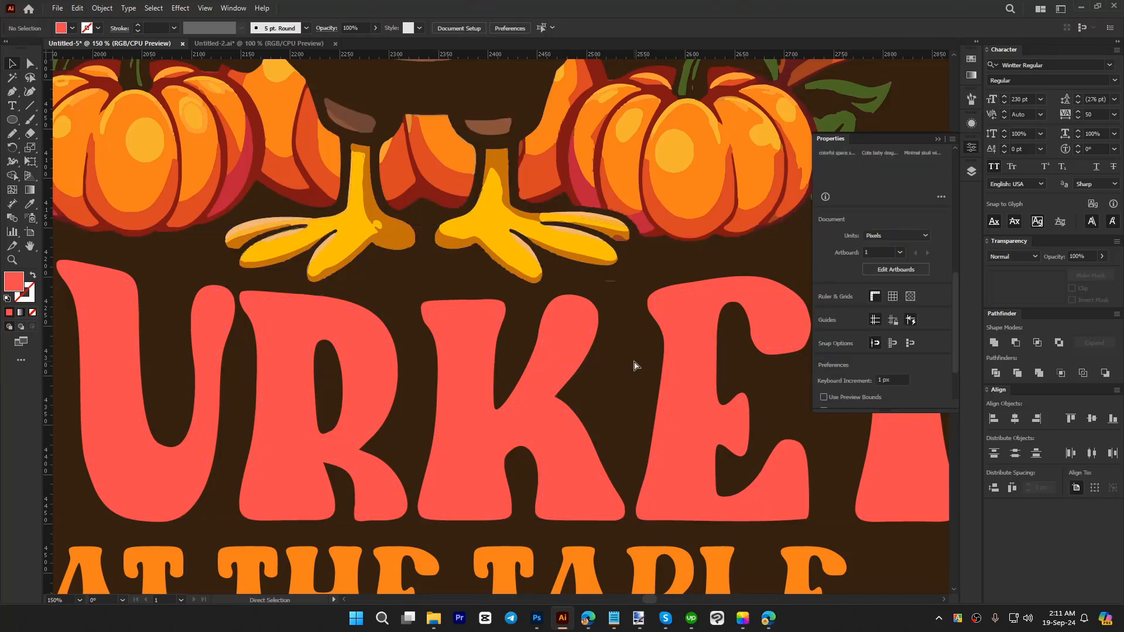
Step: Undo the last change and nudge the selected inner offset copy of the TURKEY lettering 6 px right and 5 px down
key(ctrl+z)
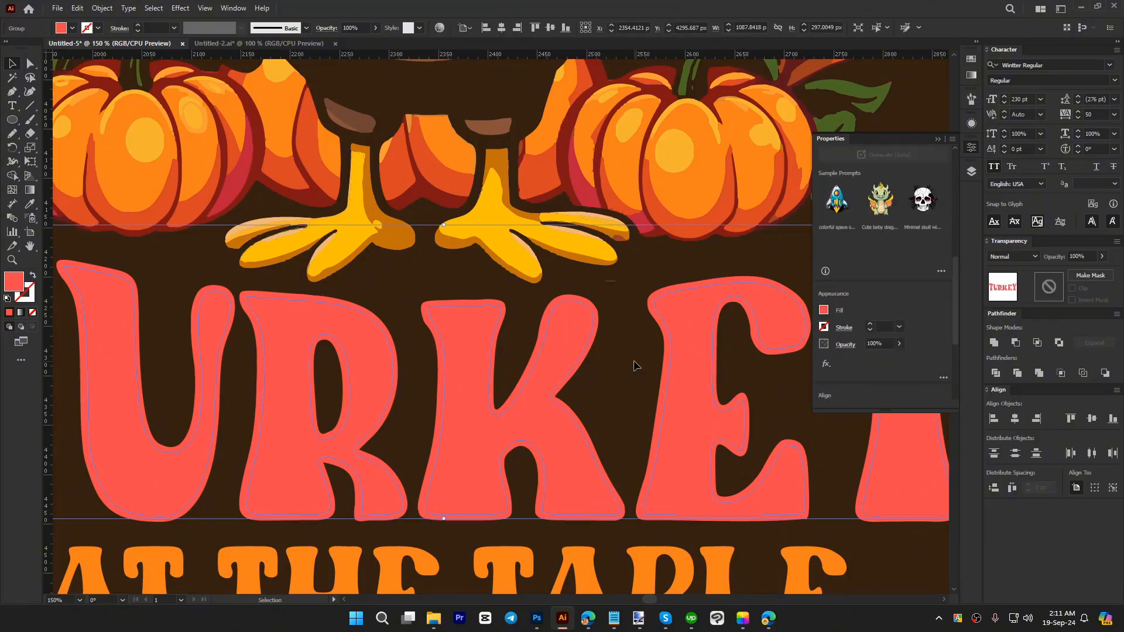
key(Down)
key(Down)
key(Down)
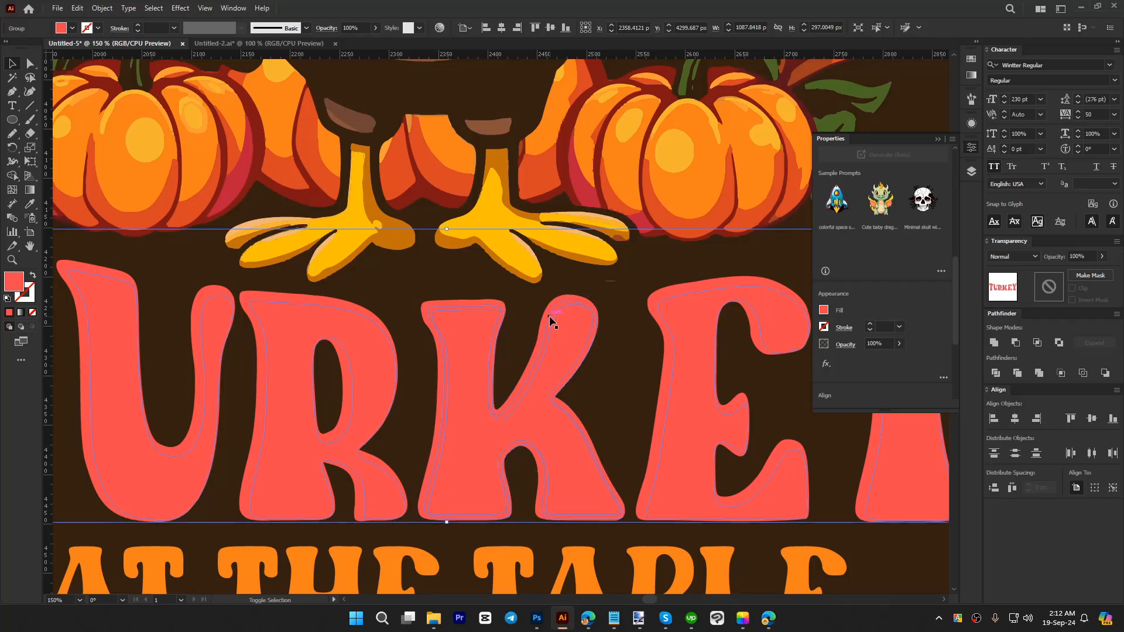
key(Right)
key(Right)
key(Down)
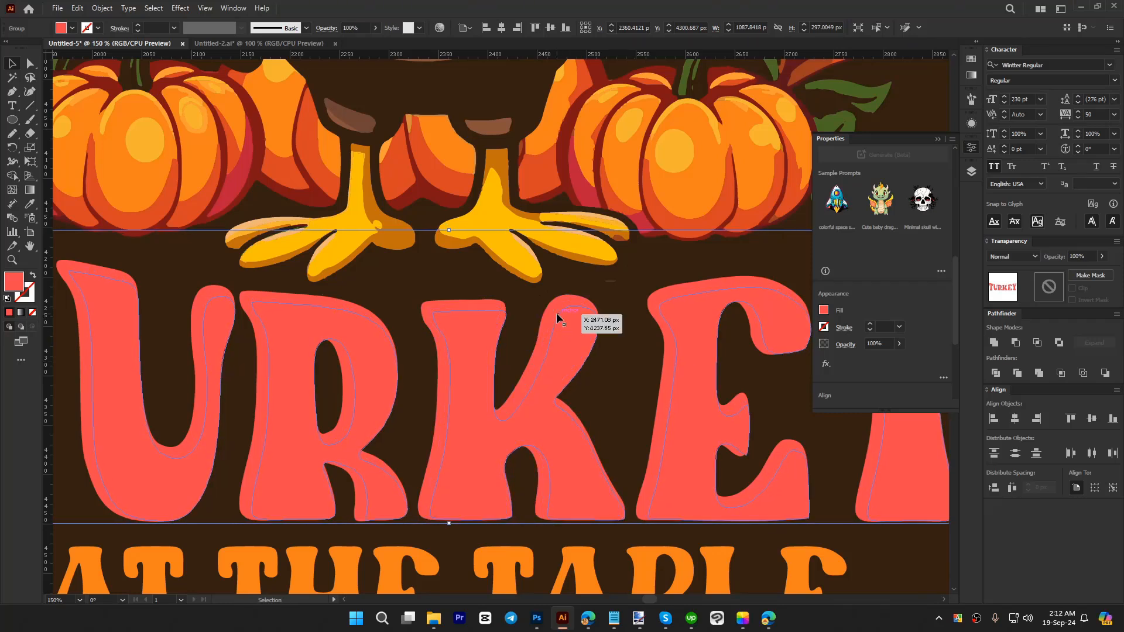
Step: Subtract the shifted copy from the other TURKEY inner copy and colour the remaining slivers with the yellow sampled from the turkey's foot
shift+click(556, 316)
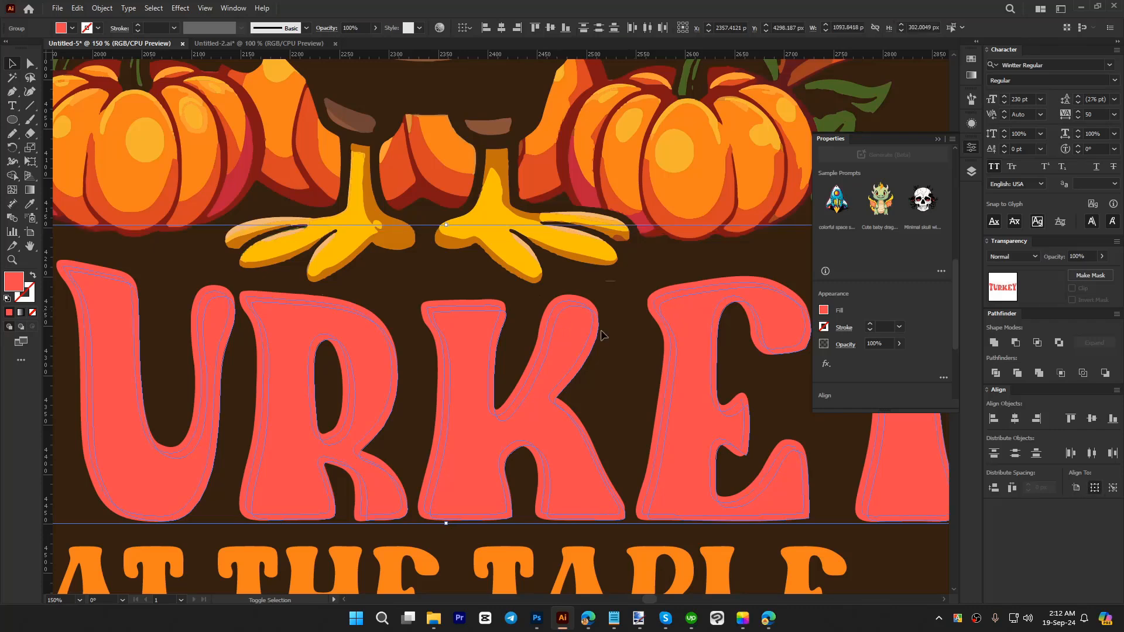
alt+click(1014, 343)
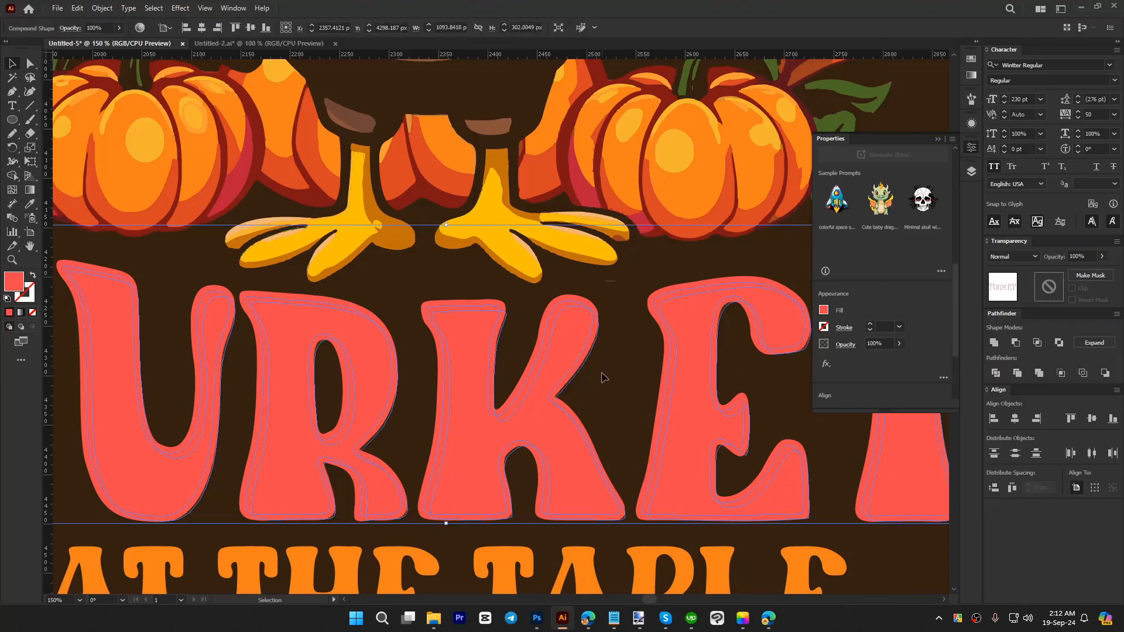
key(i)
click(545, 241)
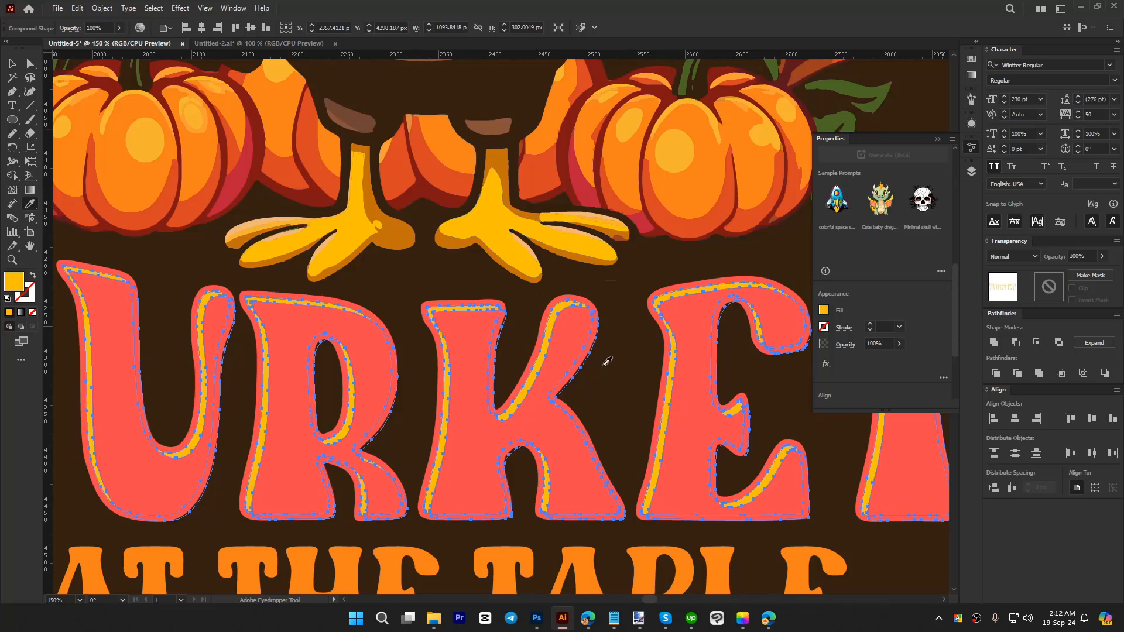
key(v)
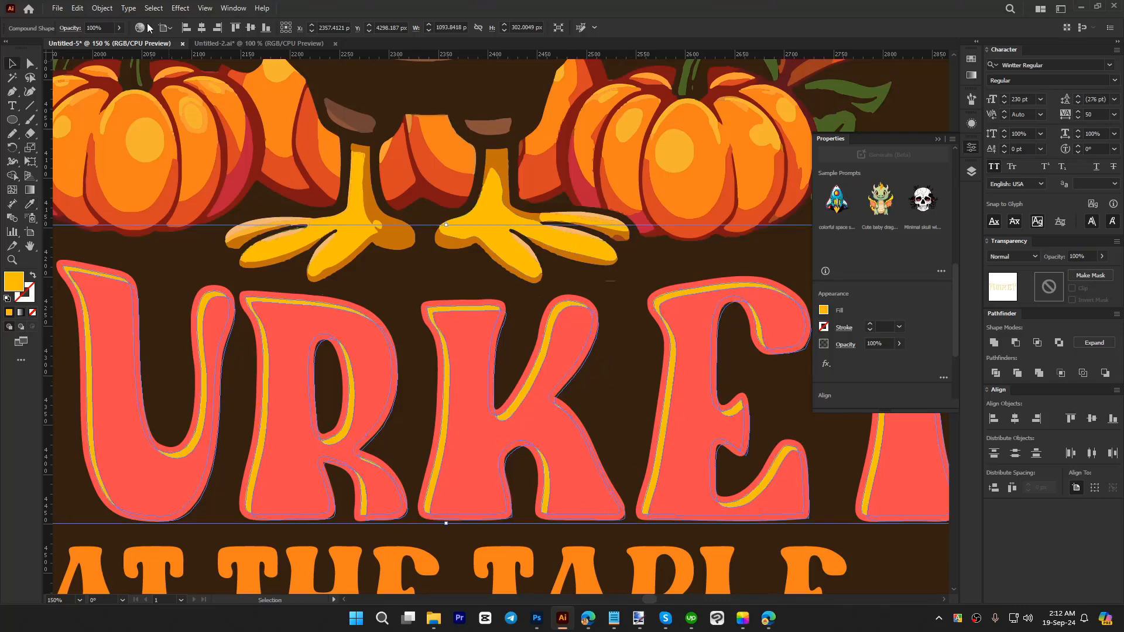
Step: Expand the yellow TURKEY highlight shape and cut it from the artwork
click(102, 9)
click(154, 177)
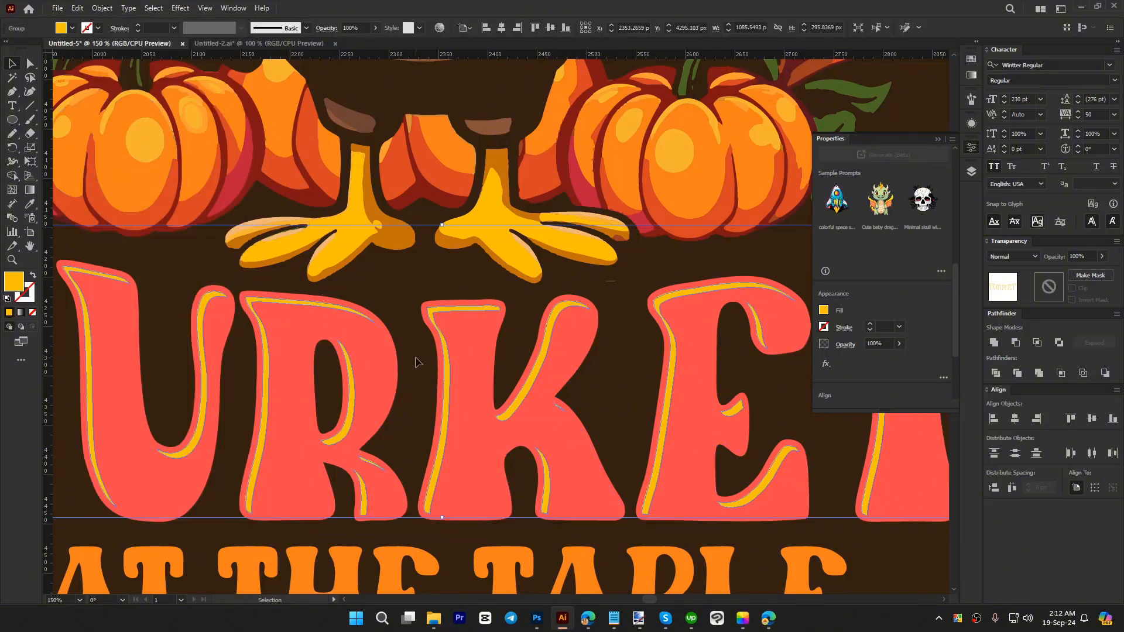
key(a)
key(Delete)
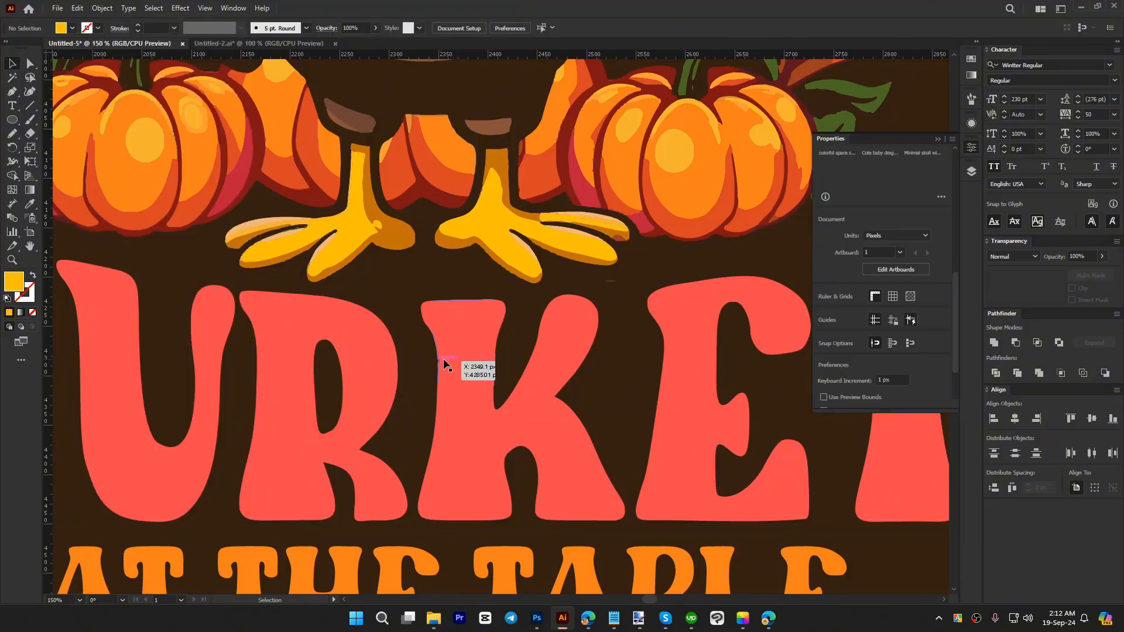
Step: Create an opacity mask on the red TURKEY lettering with clipping turned off
key(v)
click(471, 352)
click(1042, 291)
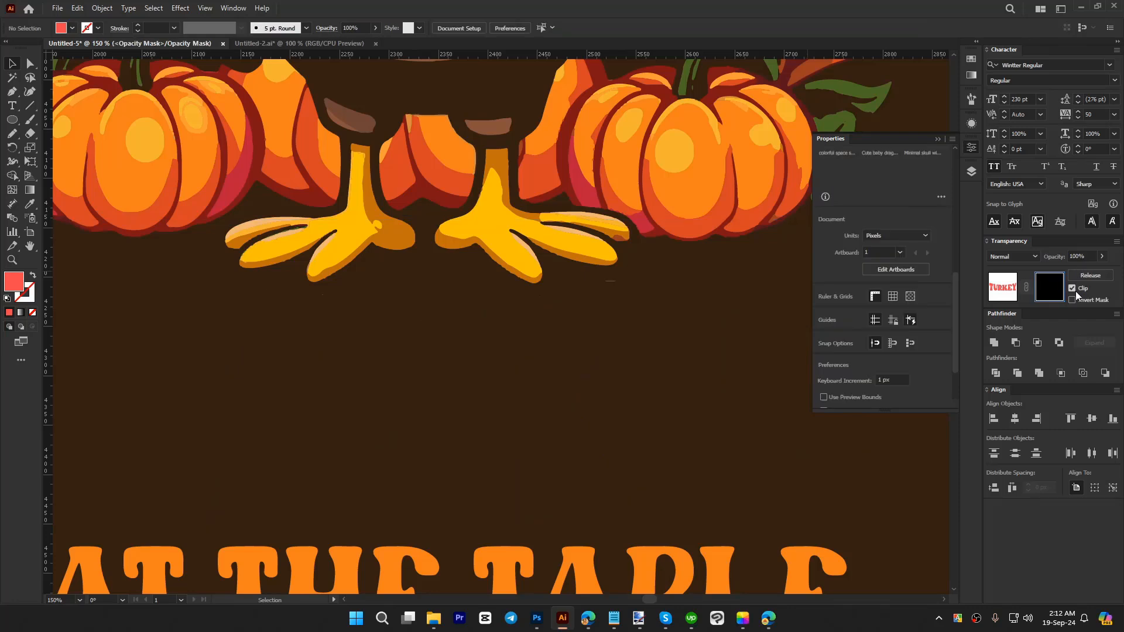
Step: Paste the TURKEY highlights in place inside the mask, fill them with black 000000, and return to editing the artwork
key(ctrl+f)
double_click(13, 282)
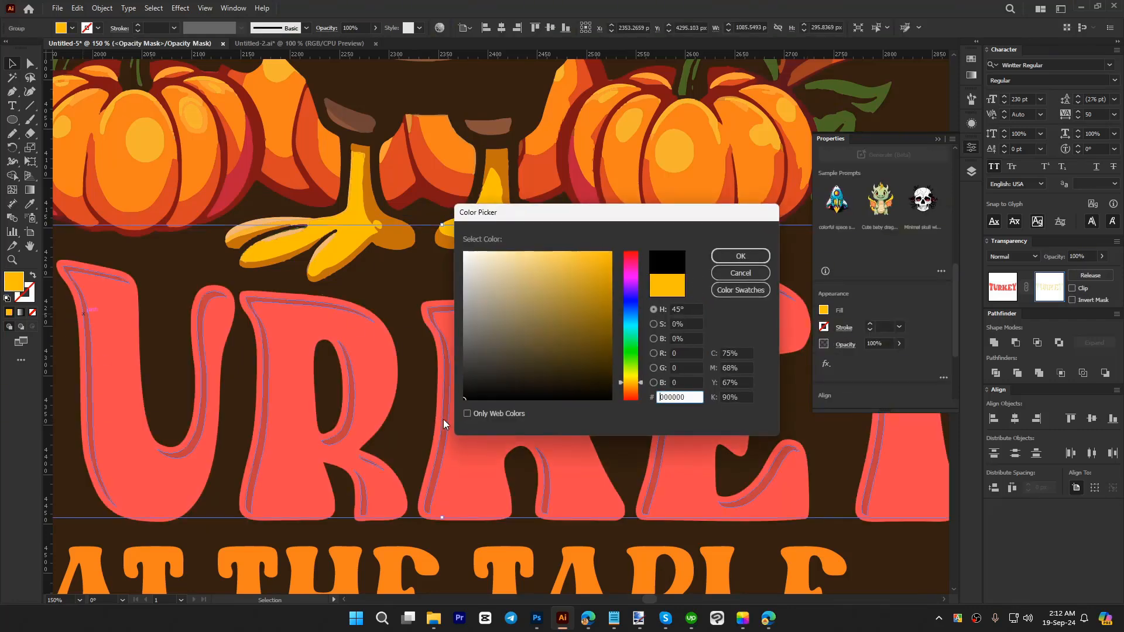
click(741, 256)
click(1001, 288)
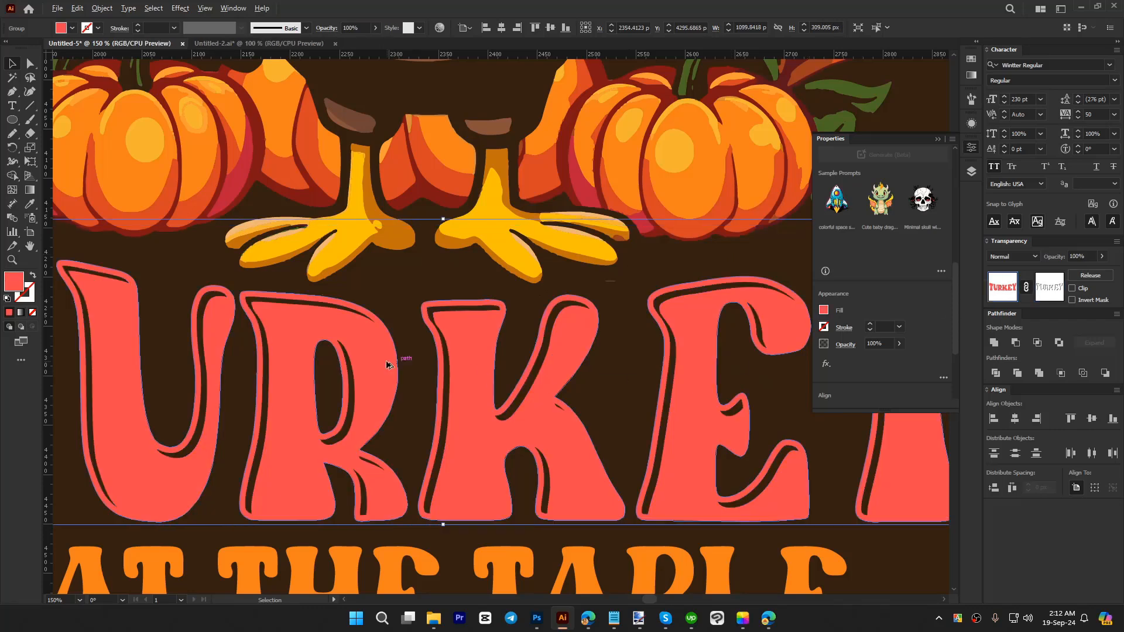
Step: Move the spare arched COOLEST text below the reference shirt image and shift the image up and closer to the artboard
scroll(388, 363, down, 3)
click(644, 391)
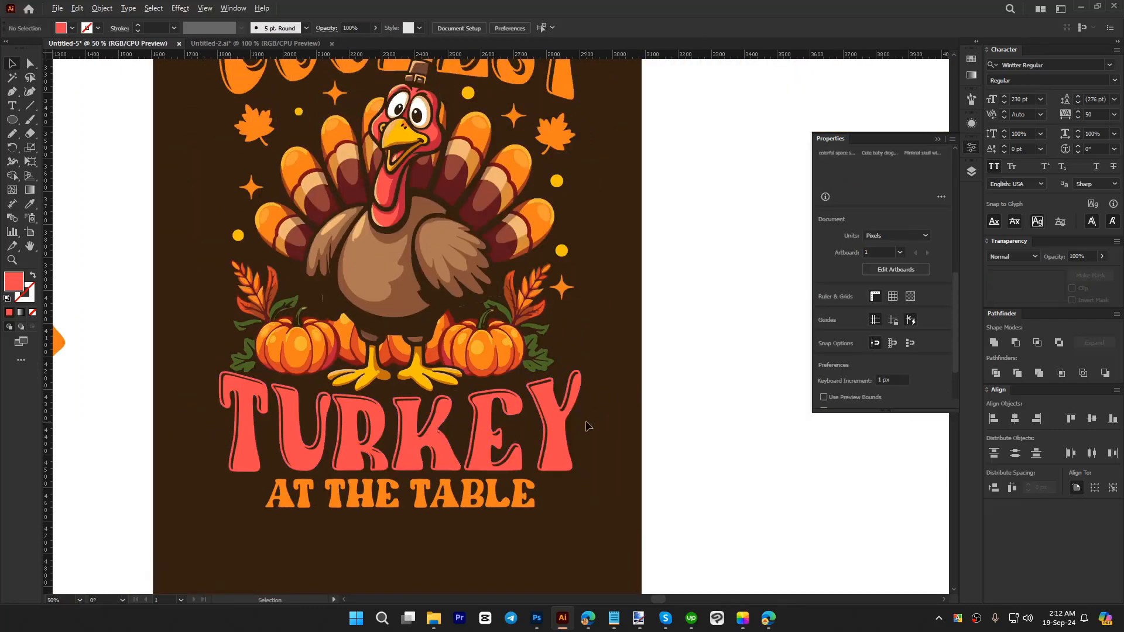
scroll(629, 391, down, 1)
scroll(632, 375, up, 1)
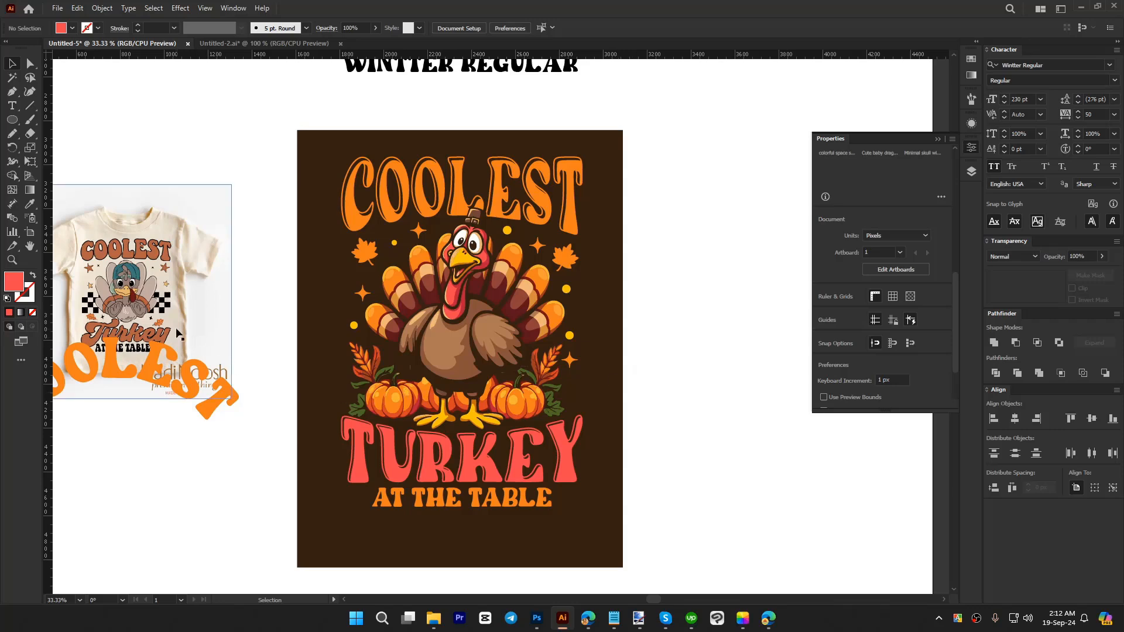
drag(204, 326, 110, 479)
click(265, 459)
drag(203, 371, 185, 302)
click(250, 452)
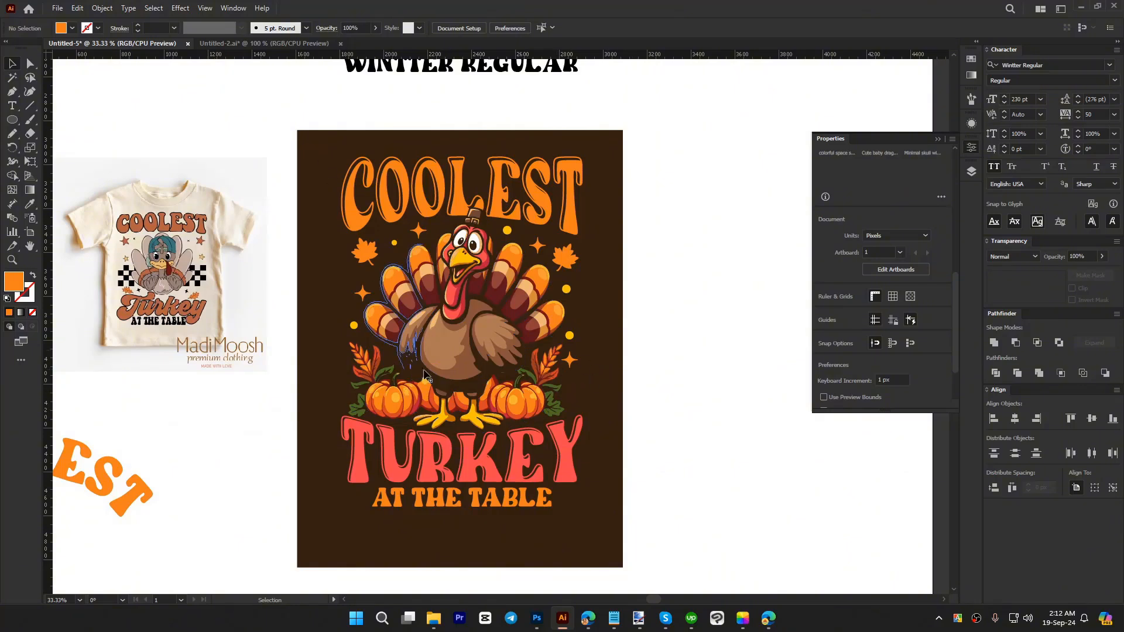
Step: Place a smaller copy of the orange four-point sparkle between the left autumn leaves and the turkey's body, above the left pumpkin
scroll(419, 354, up, 1)
scroll(375, 274, up, 2)
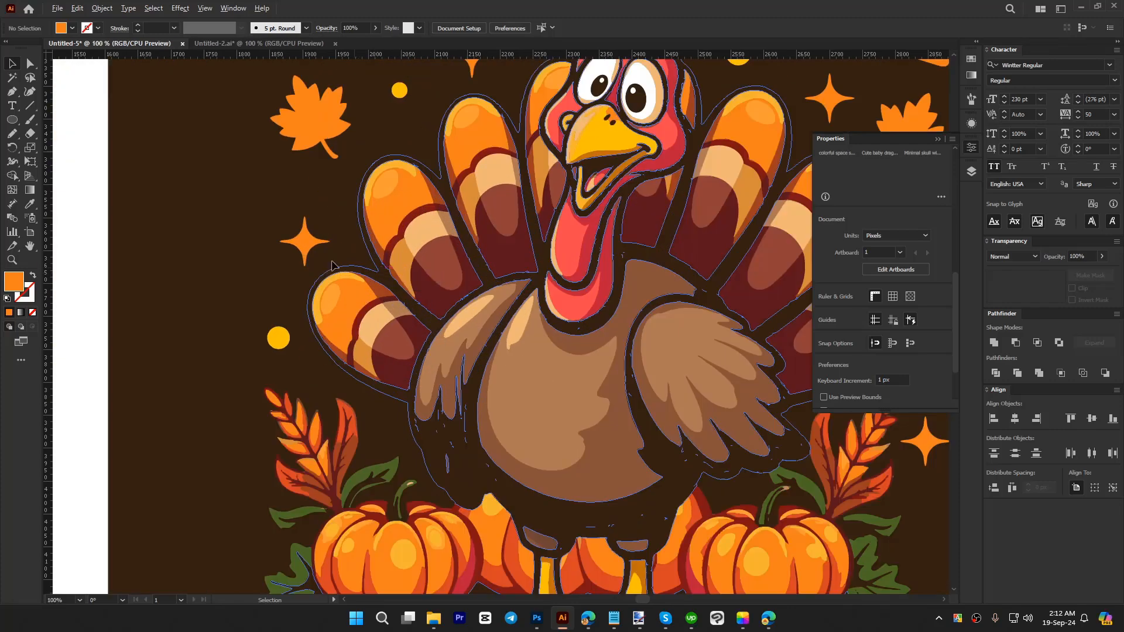
drag(305, 242, 395, 417)
scroll(366, 375, down, 2)
click(682, 394)
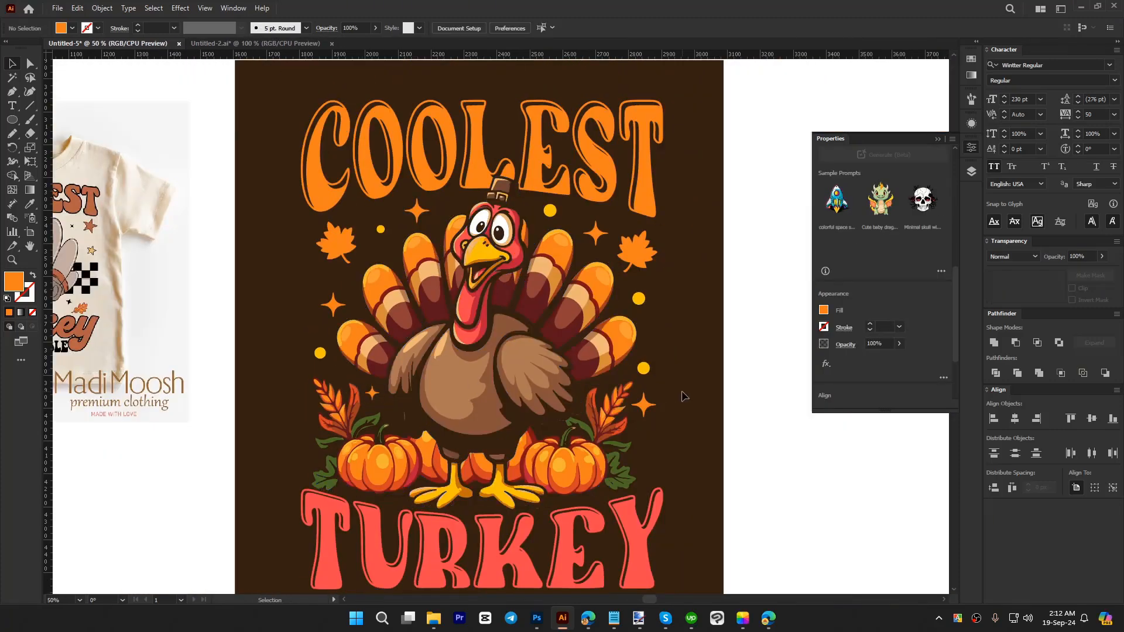
scroll(663, 348, down, 1)
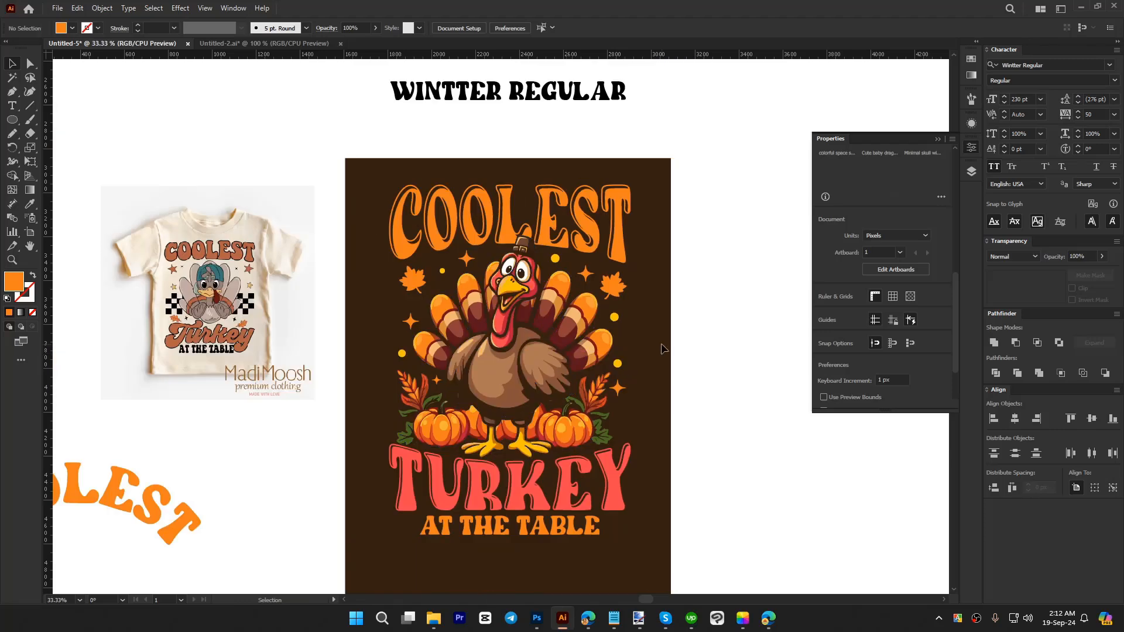
scroll(662, 349, down, 1)
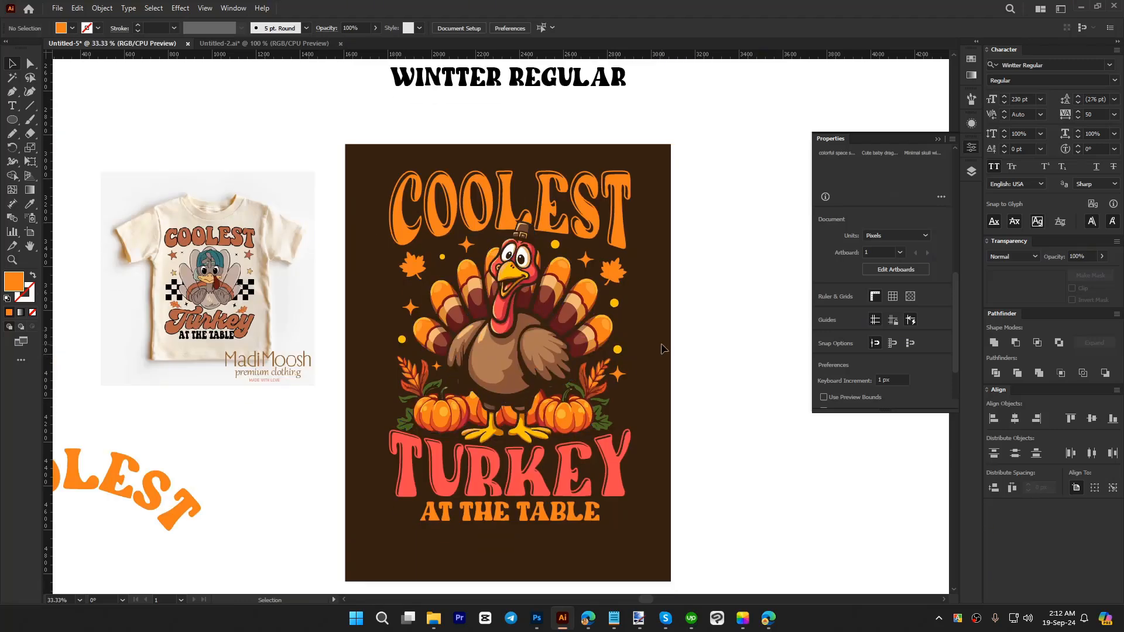